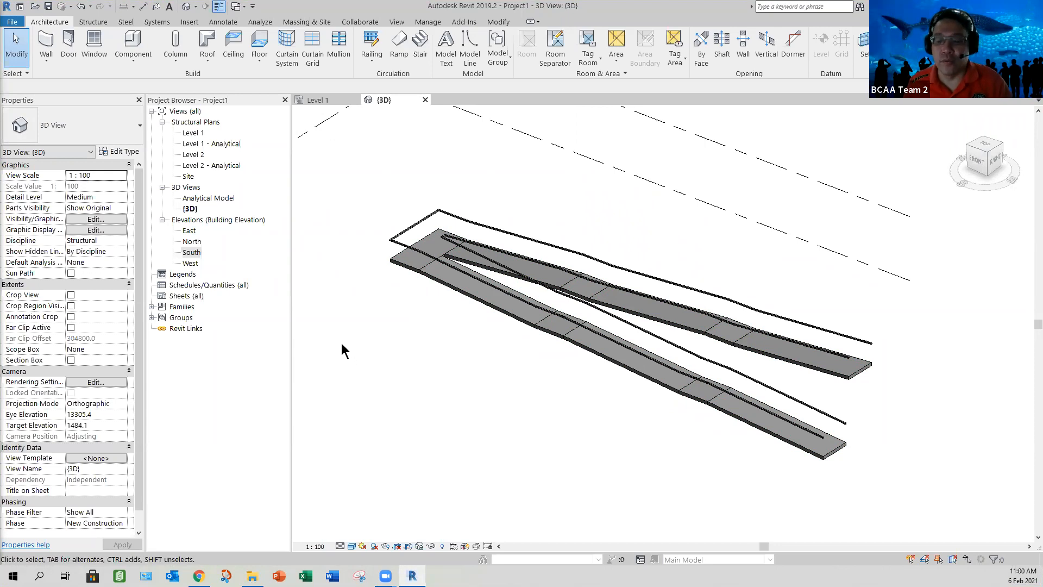
Step: Expand the project's families to view the loaded profile families
click(153, 307)
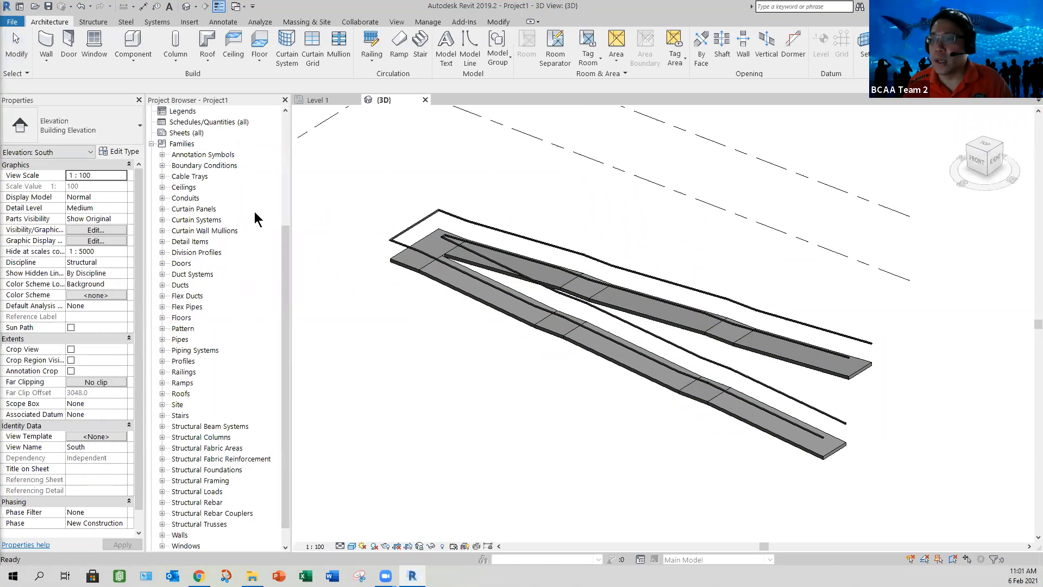
drag(288, 230, 284, 262)
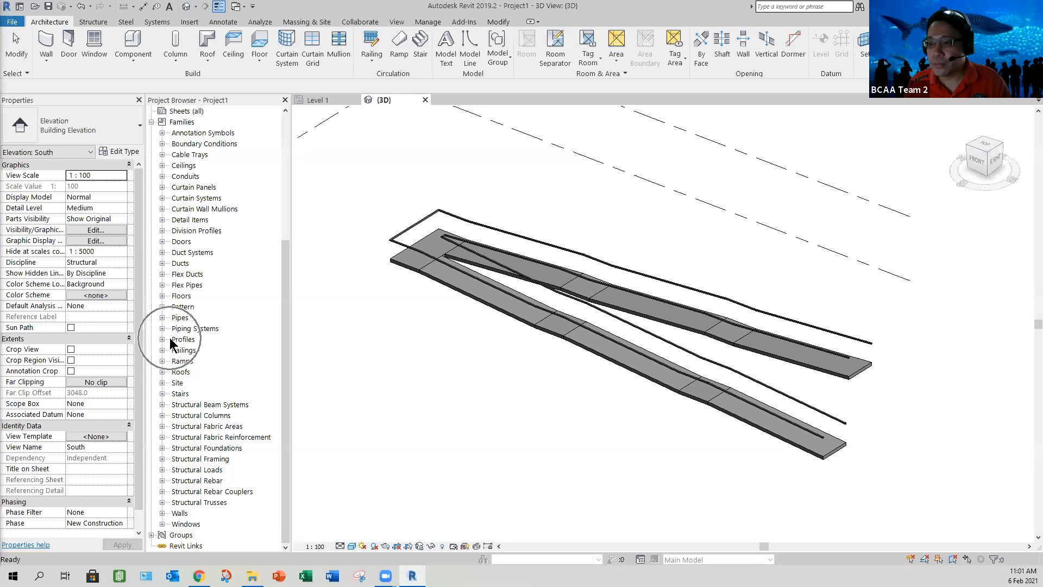
click(163, 339)
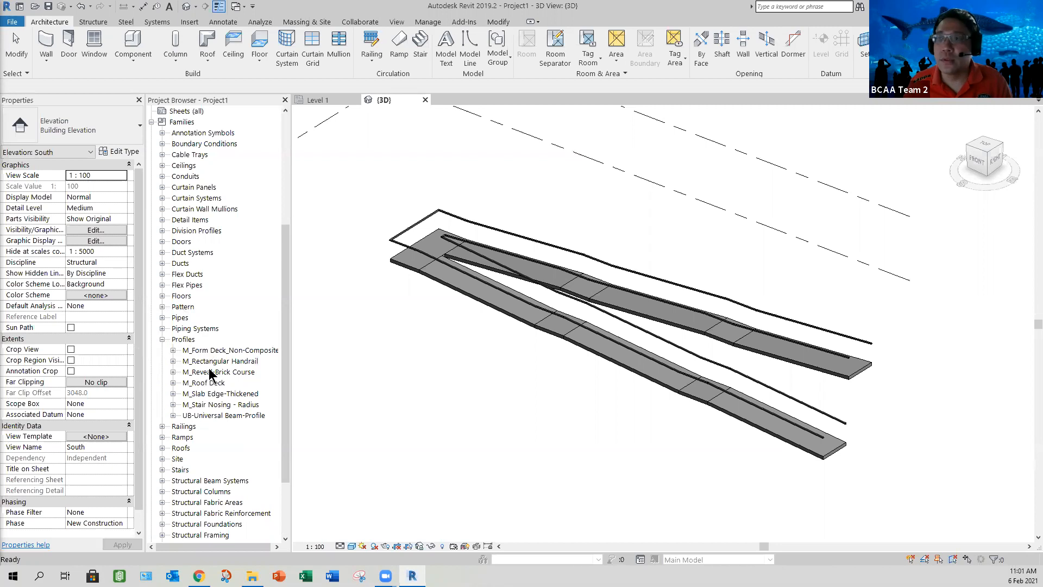
Step: Load the RailingF_Pedestrain-1100mm.rfa profile family from October Semester 2020 > FT_BIM for Structure > 202CEA1_201DEA2 > Assignment 2
click(194, 25)
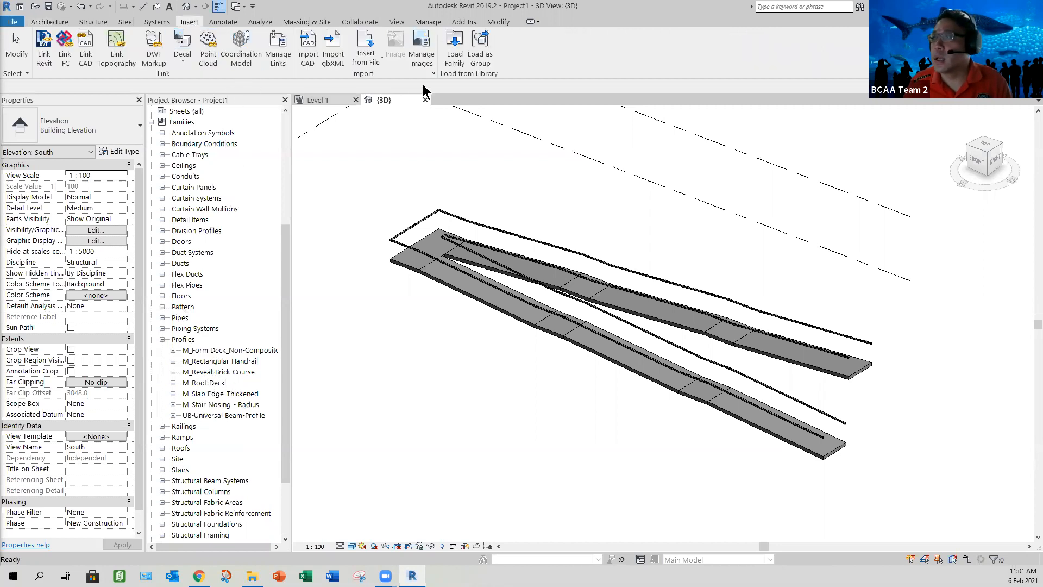
click(454, 54)
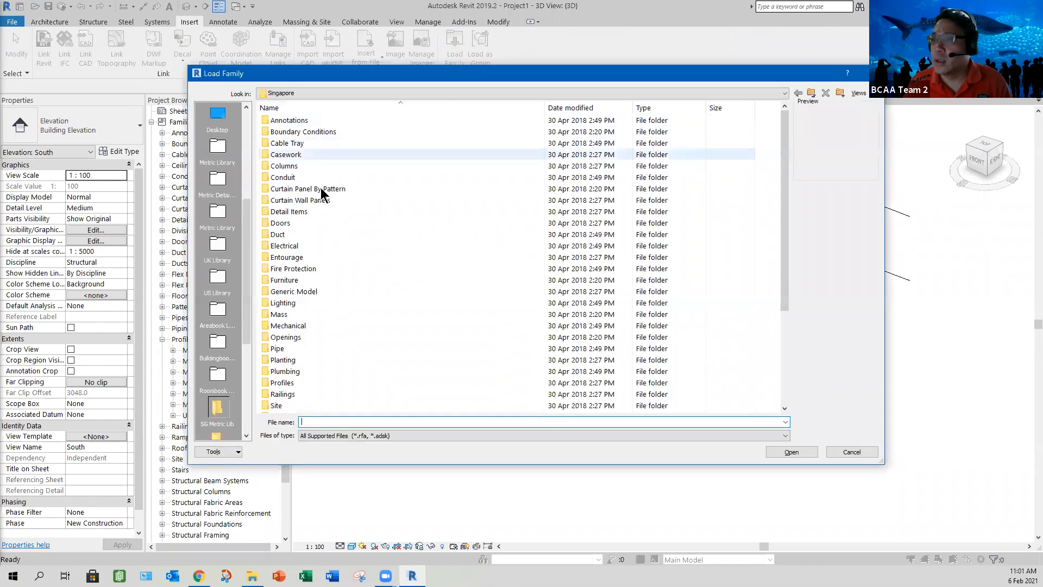
scroll(247, 228, up, 3)
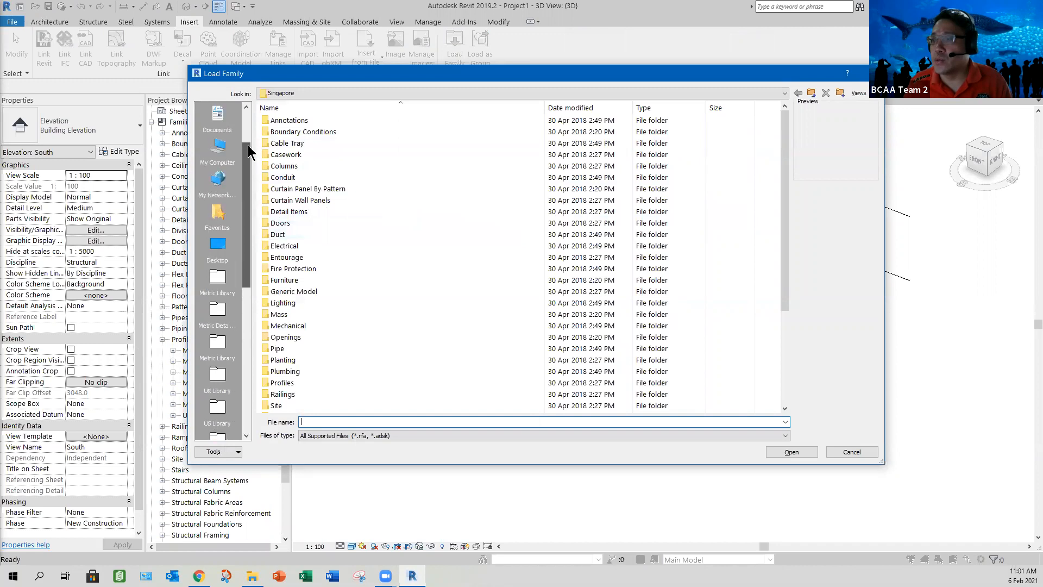
click(217, 119)
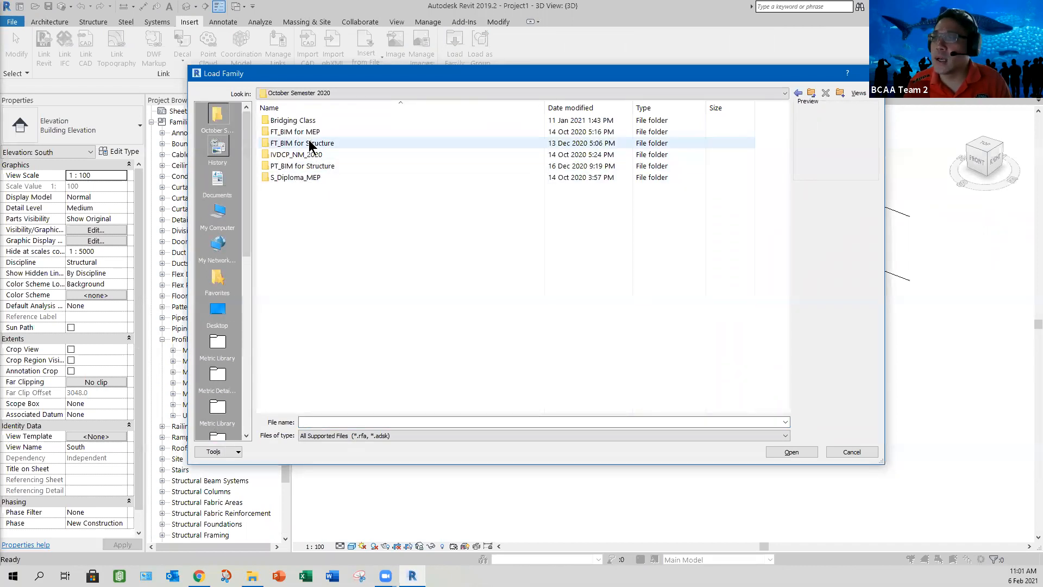
double_click(307, 143)
double_click(303, 120)
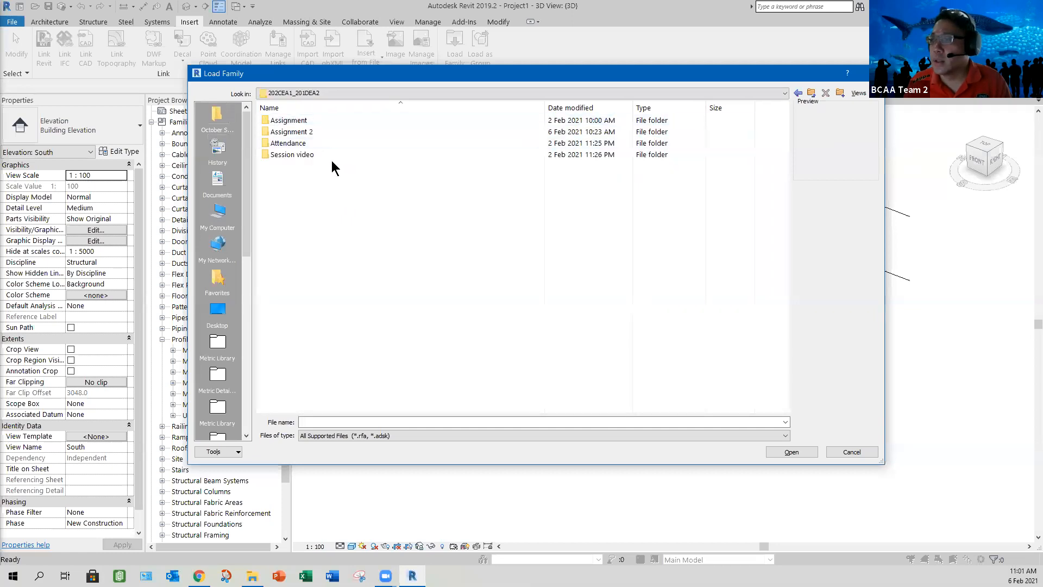
double_click(307, 133)
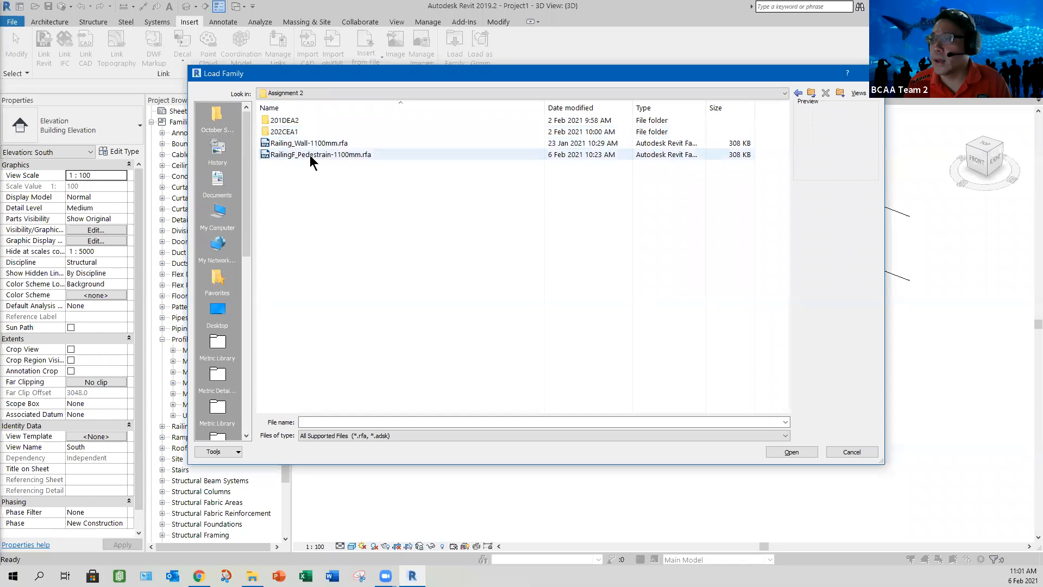
click(309, 155)
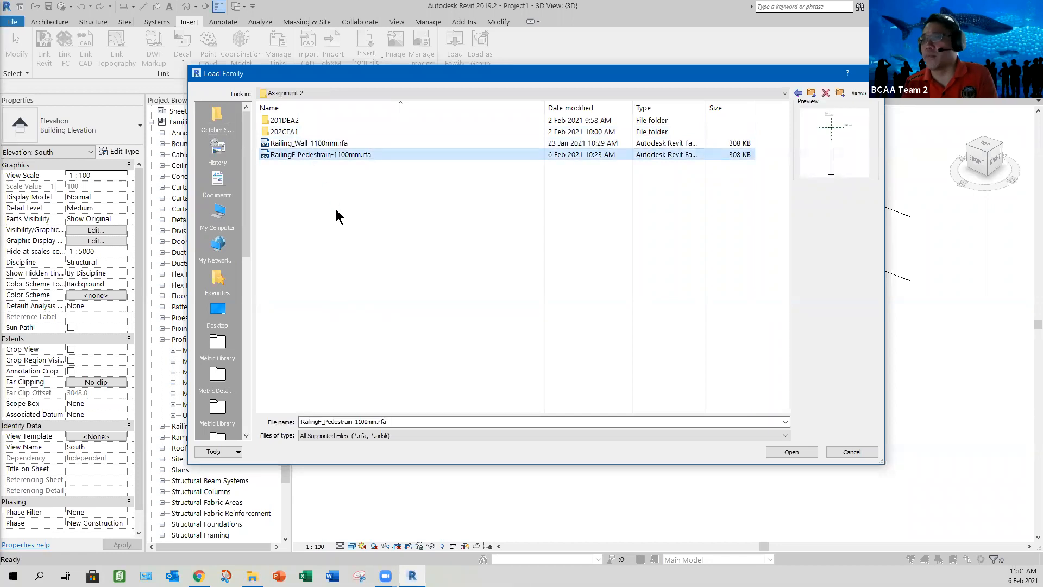
click(793, 453)
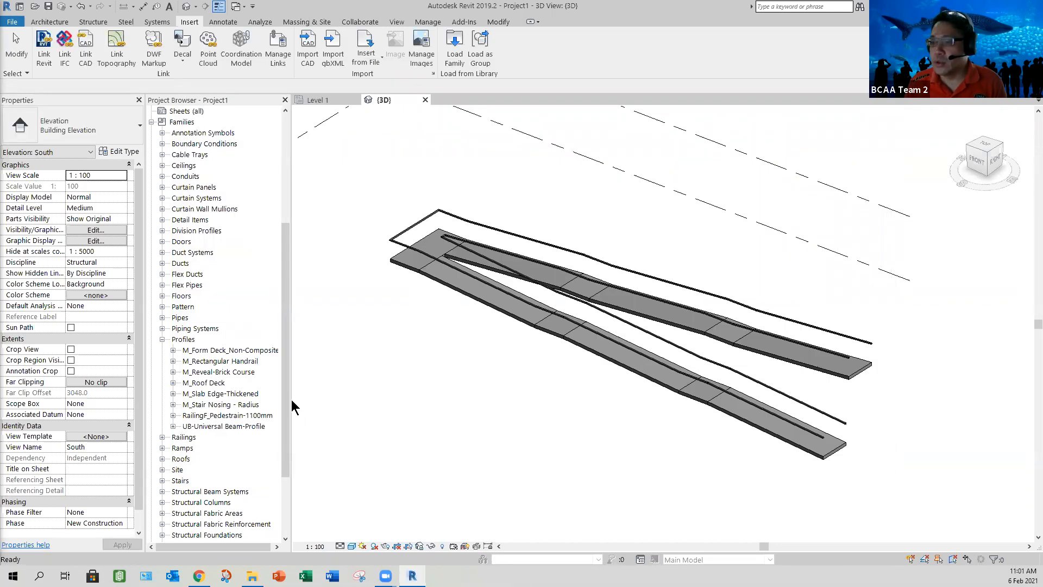
Step: Check the type contained in the loaded RailingF_Pedestrain-1100mm profile family
click(173, 415)
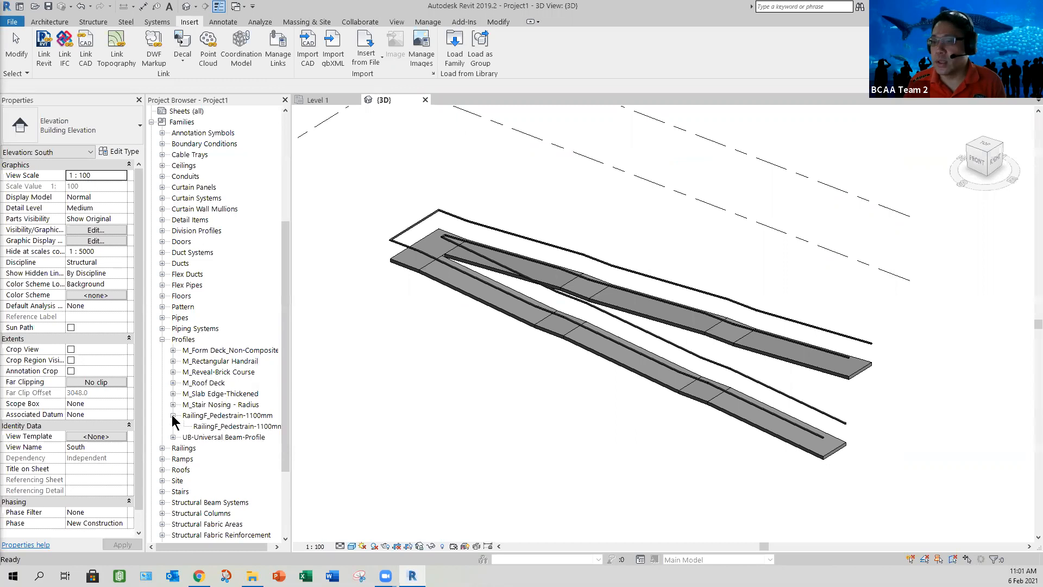
click(211, 416)
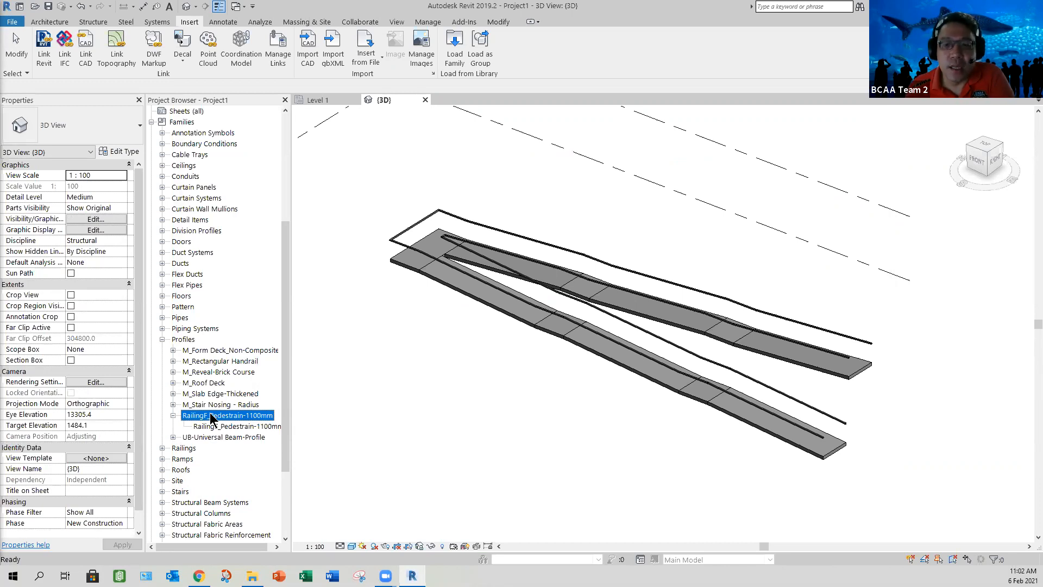
click(420, 371)
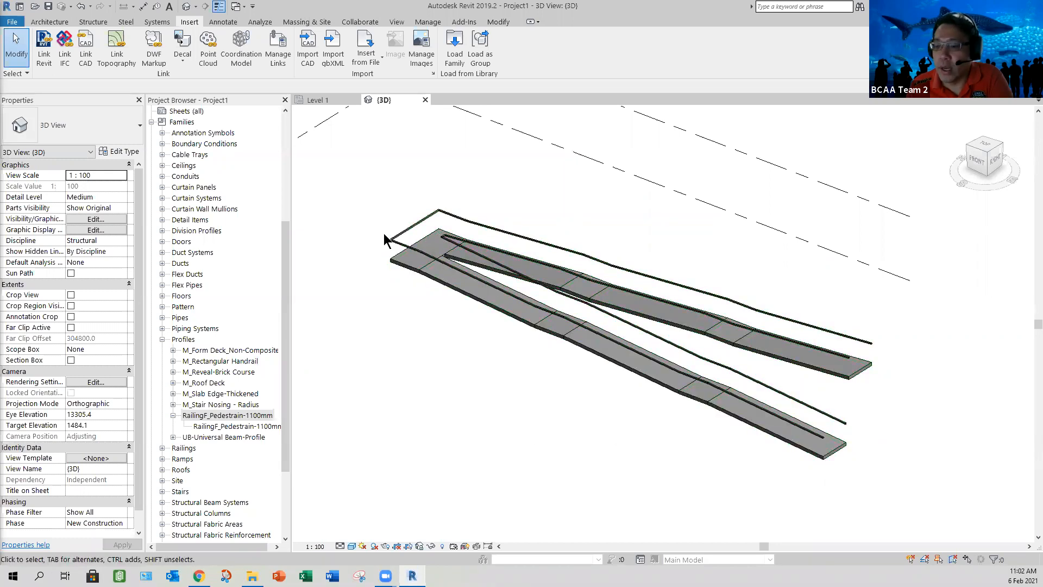
Step: Duplicate the type of the ramp's outer railing under the name Wall Rail-1100mm
click(396, 245)
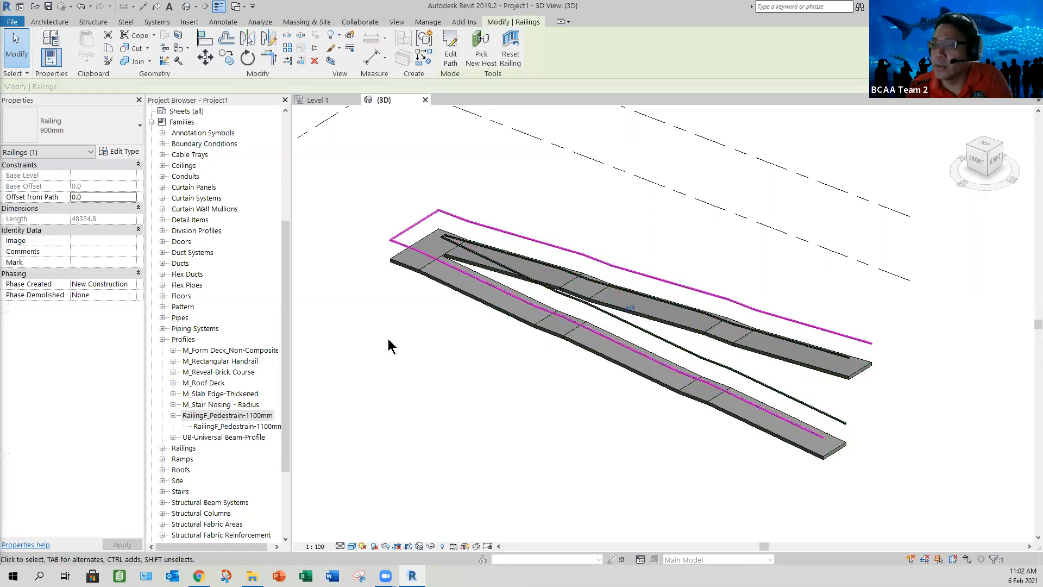
click(116, 152)
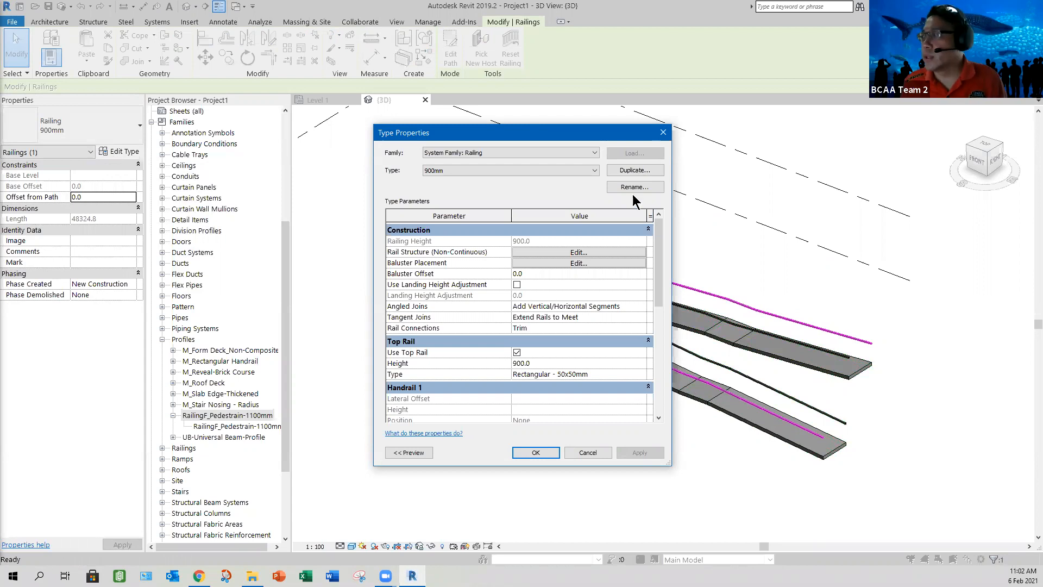
click(630, 170)
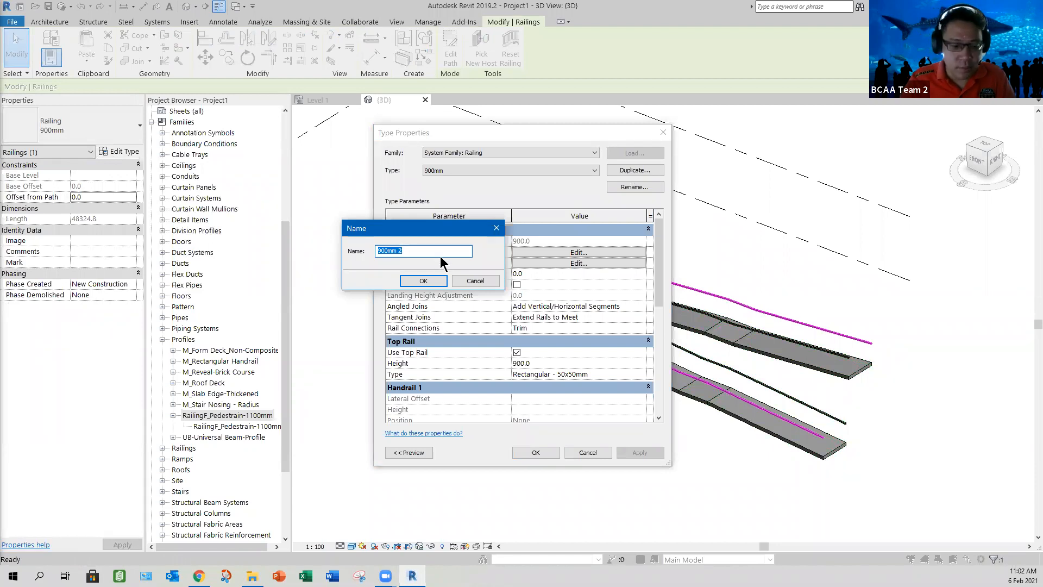
text(Wa)
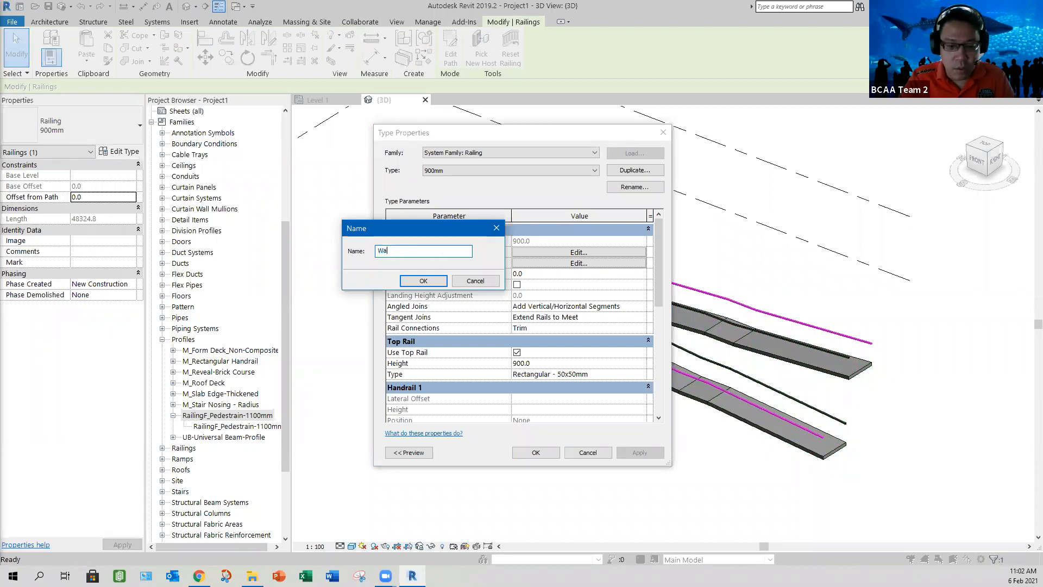
text(ll Rail)
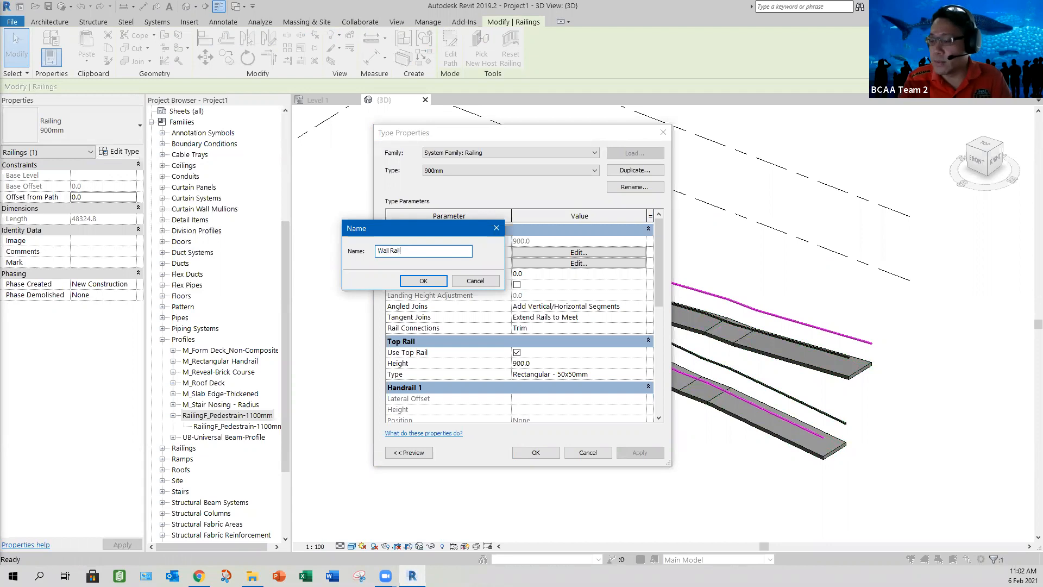
text(-1100mm)
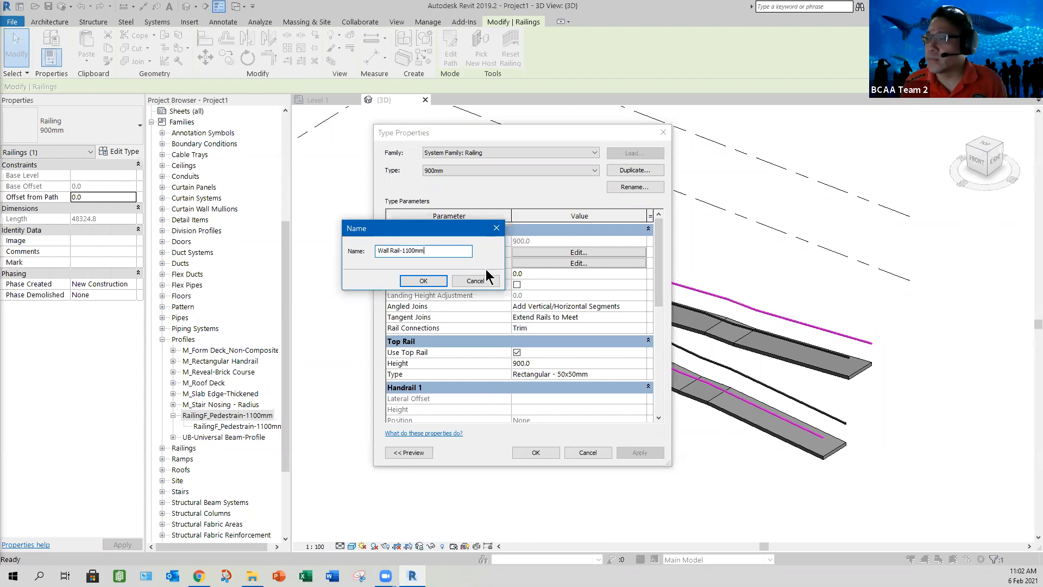
click(428, 281)
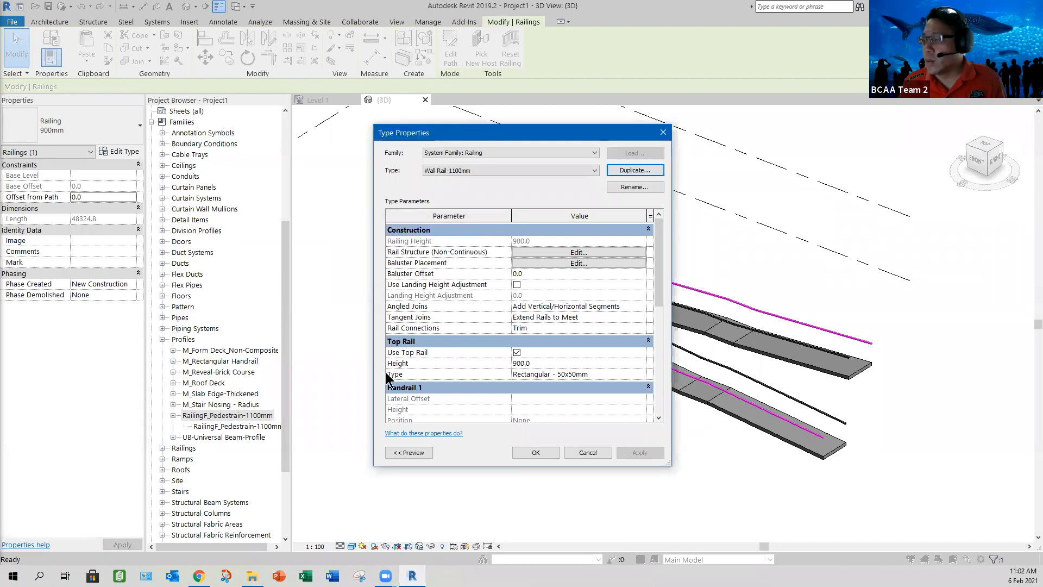
Step: Disable the top rail of the Wall Rail-1100mm type and turn off its baluster per tread on stairs
click(516, 353)
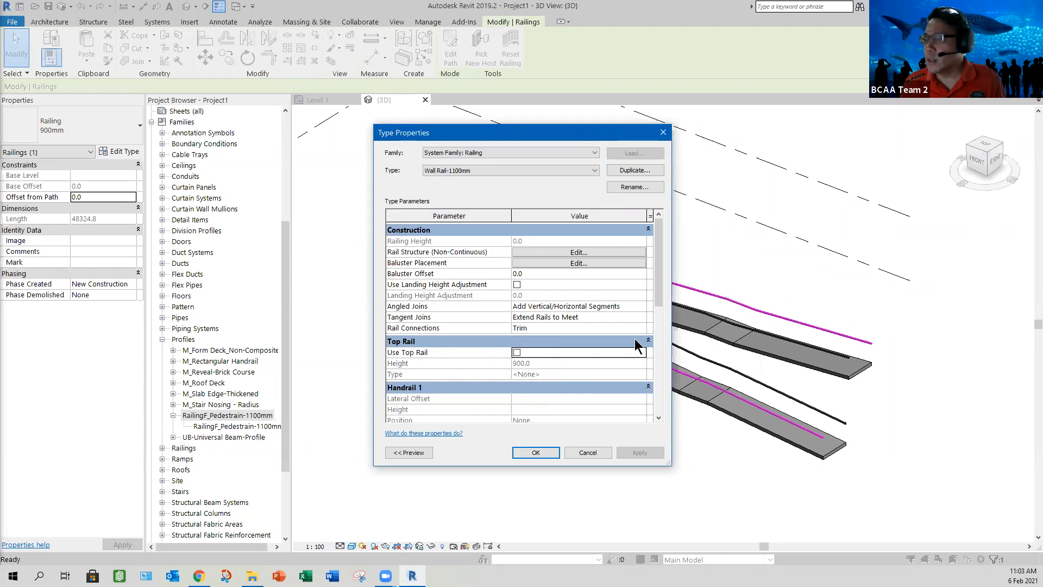
drag(657, 291, 514, 296)
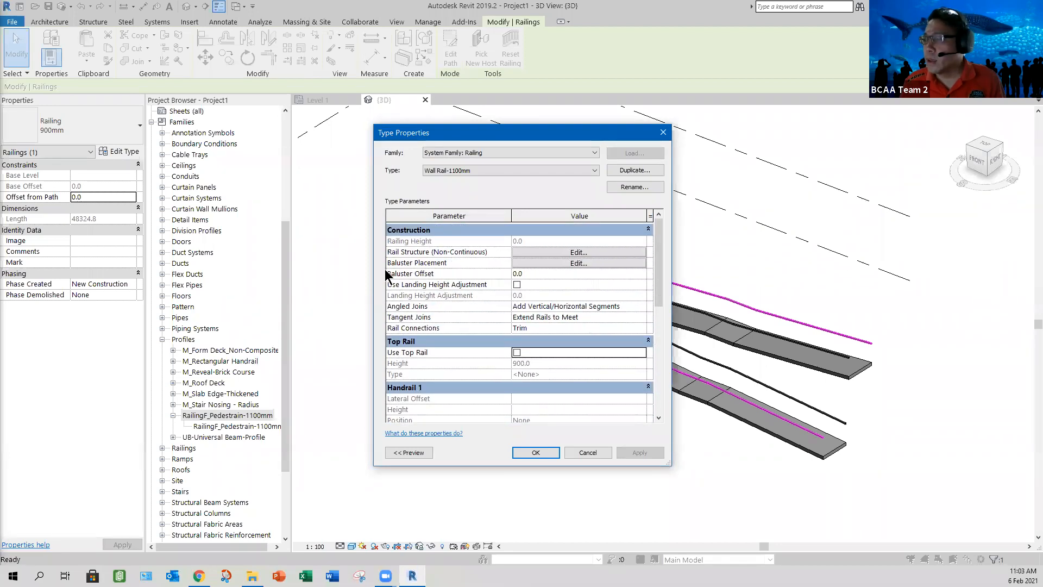
click(565, 263)
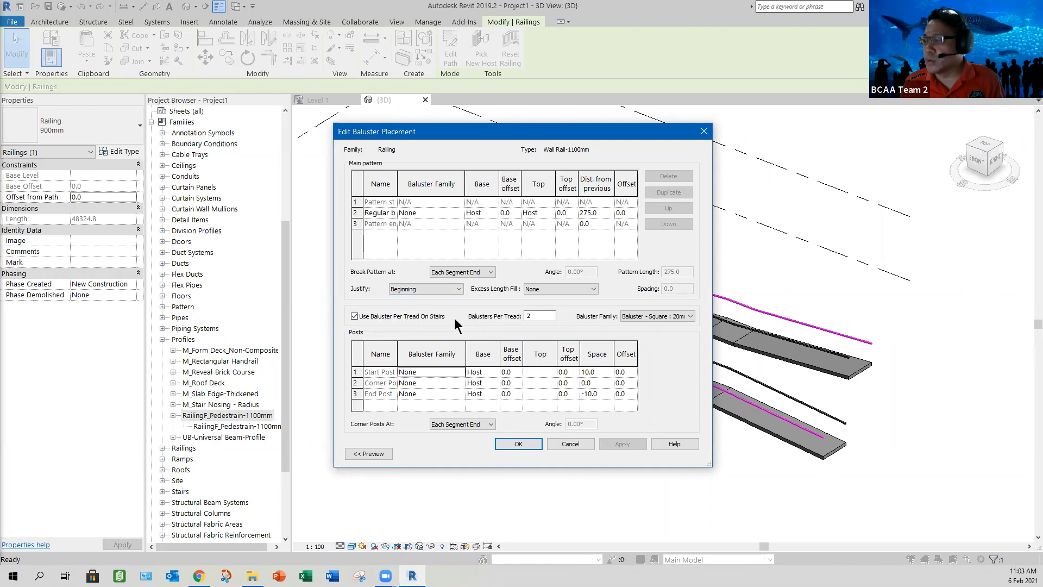
click(354, 315)
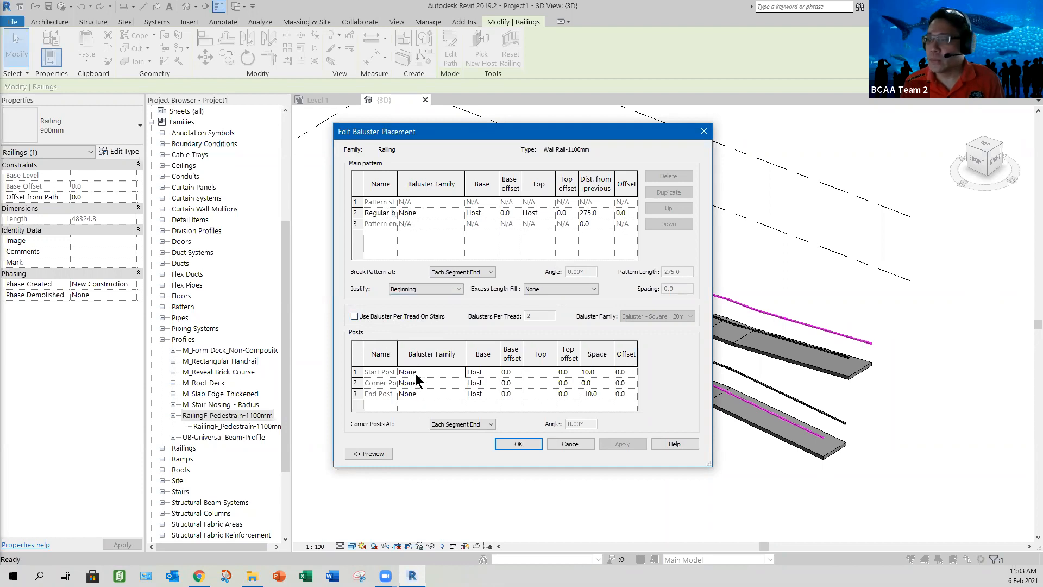
click(519, 444)
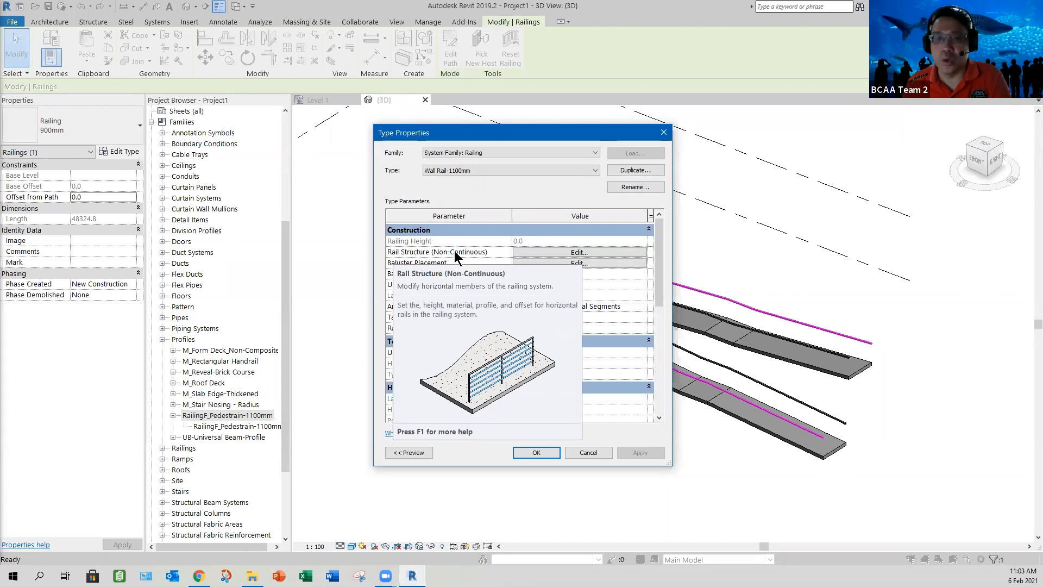
Step: Insert a non-continuous rail named Wall Rail in the rail structure with a height of 1100
click(559, 252)
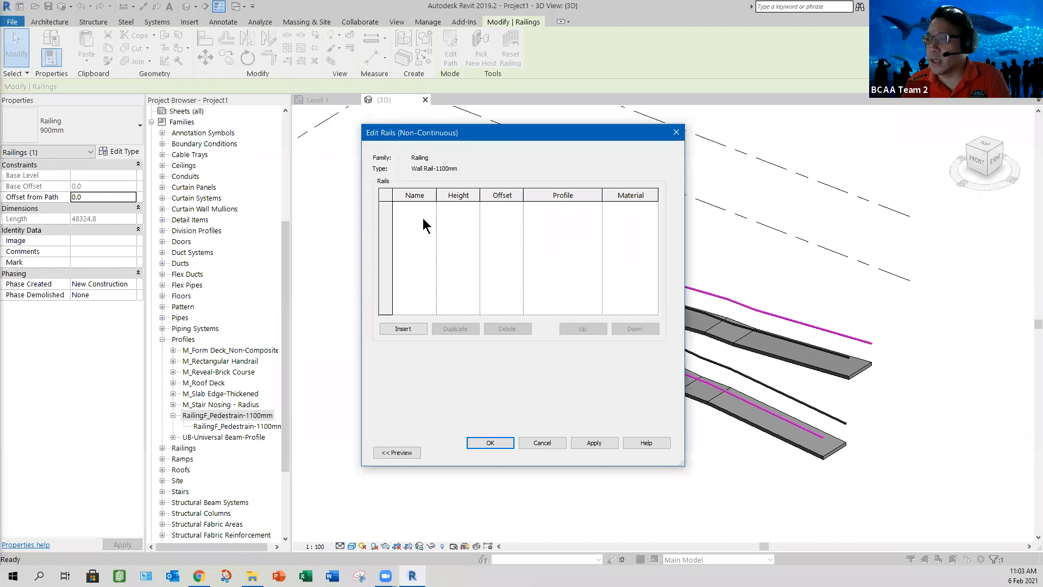
click(412, 328)
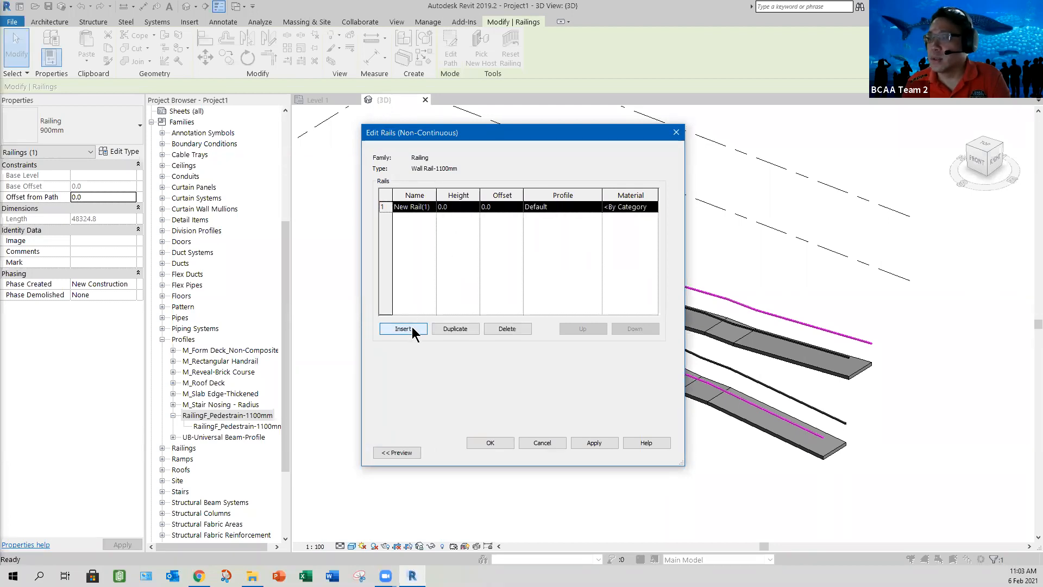
double_click(420, 206)
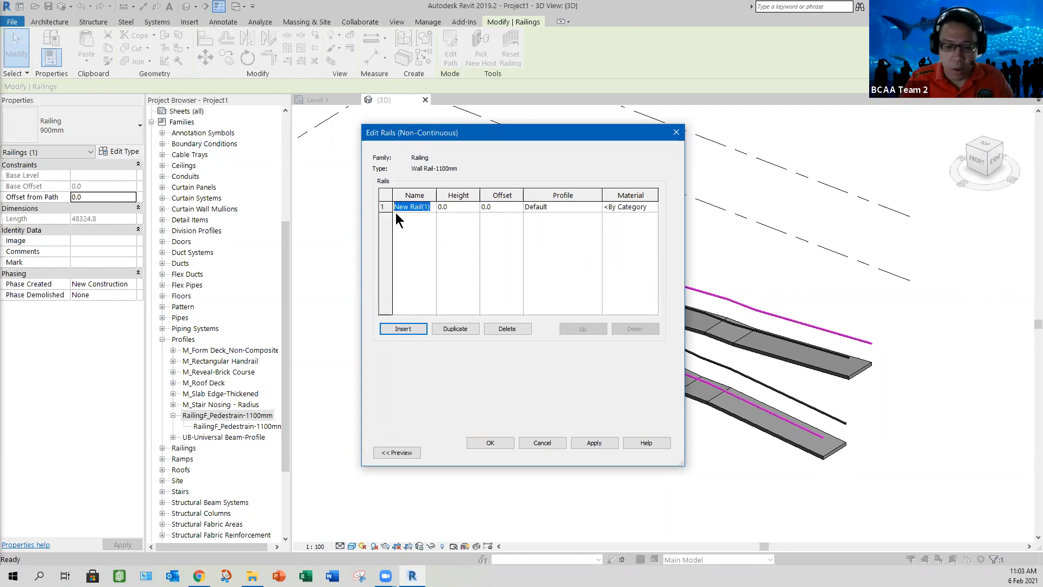
text(Wa)
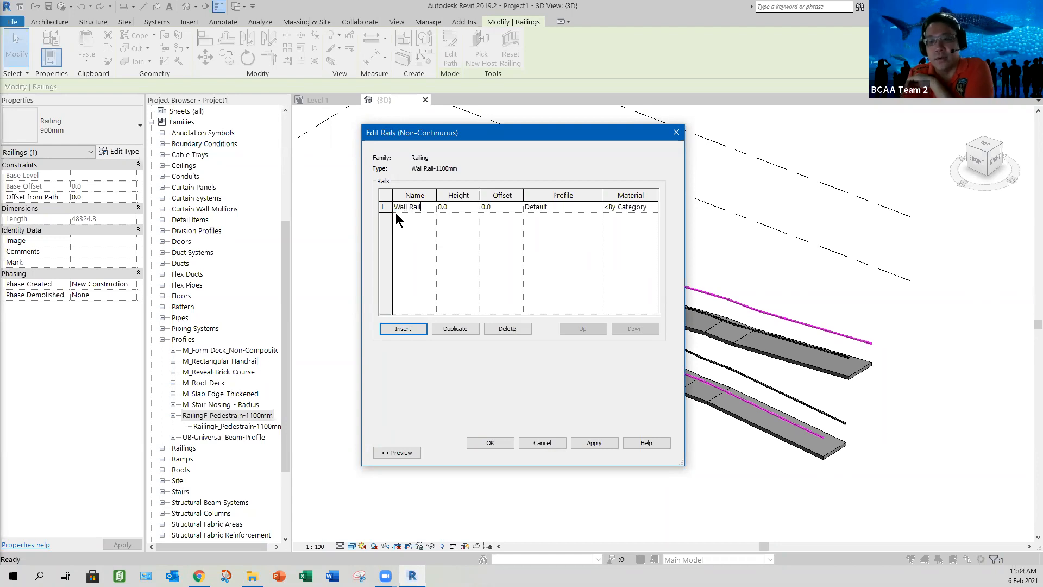
text(ll Rail)
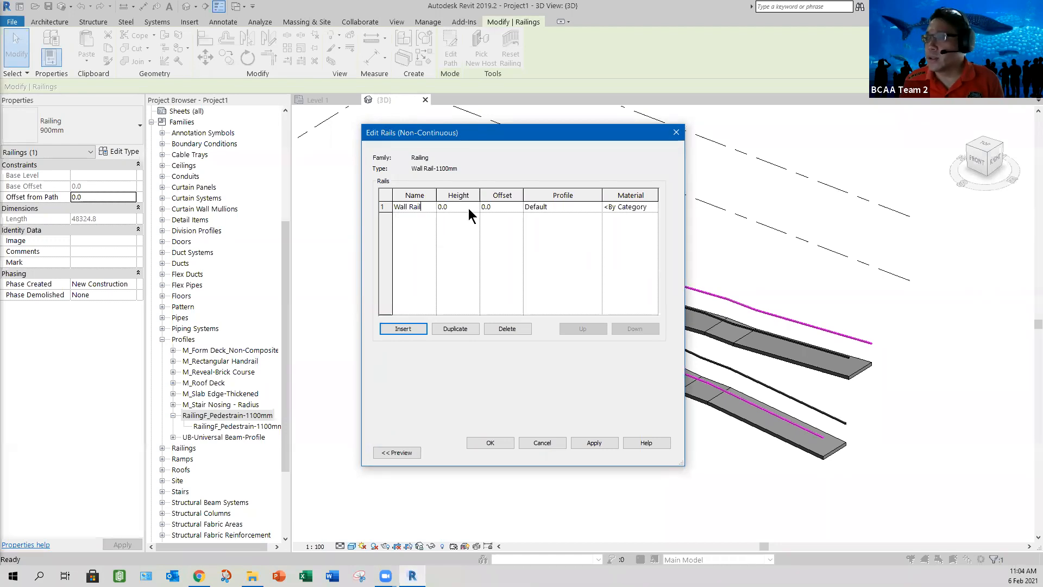
click(468, 207)
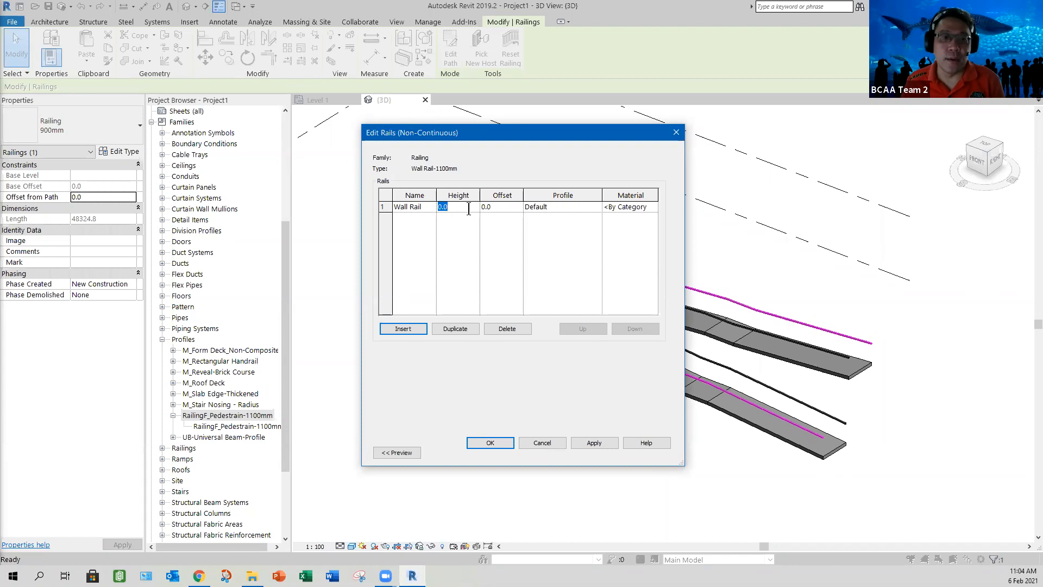
text(11)
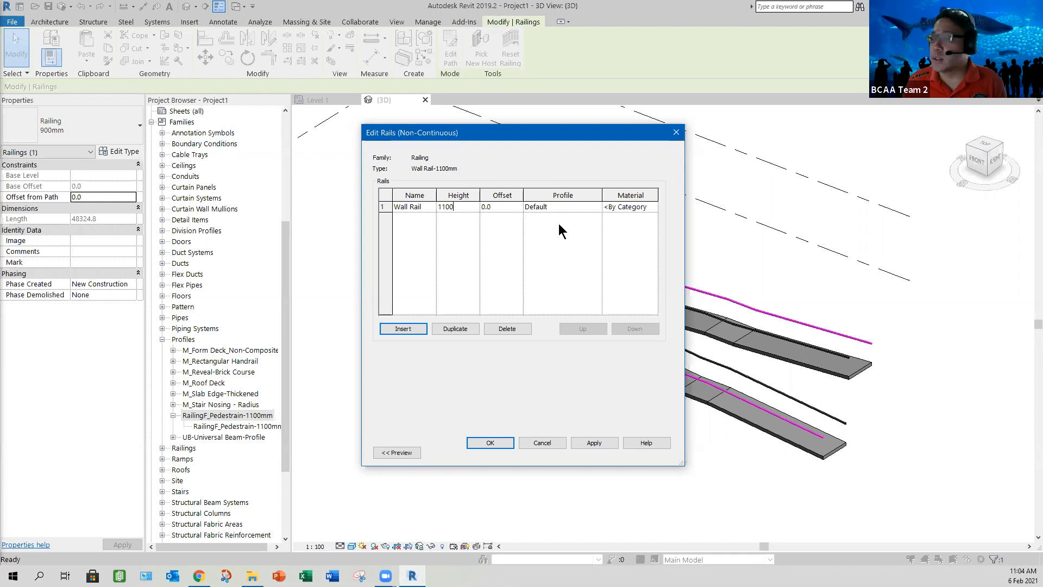
Step: Assign the RailingF_Pedestrain-1100mm profile to the Wall Rail and apply the change
click(595, 207)
click(595, 206)
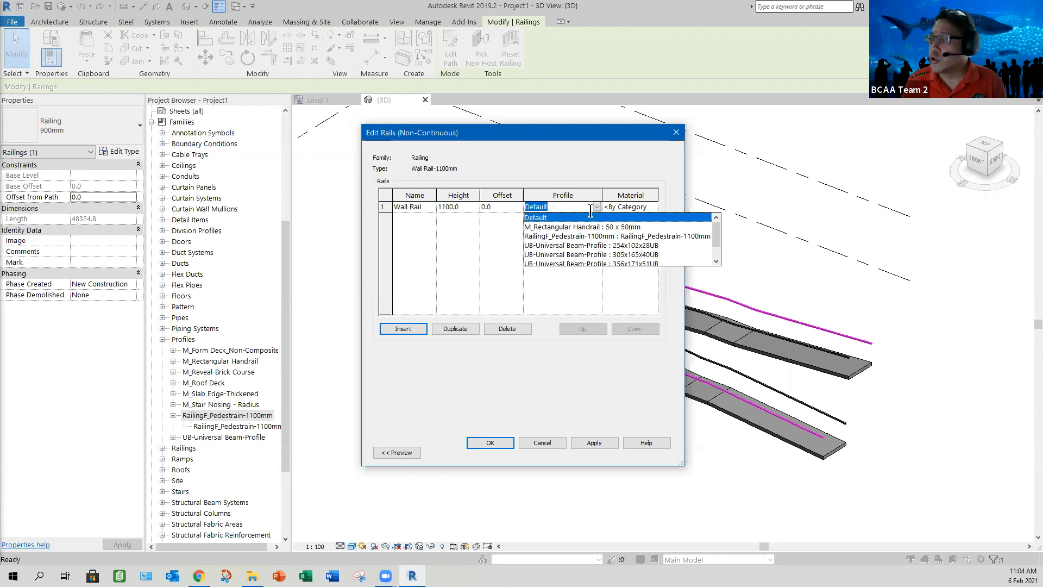
click(558, 237)
click(594, 443)
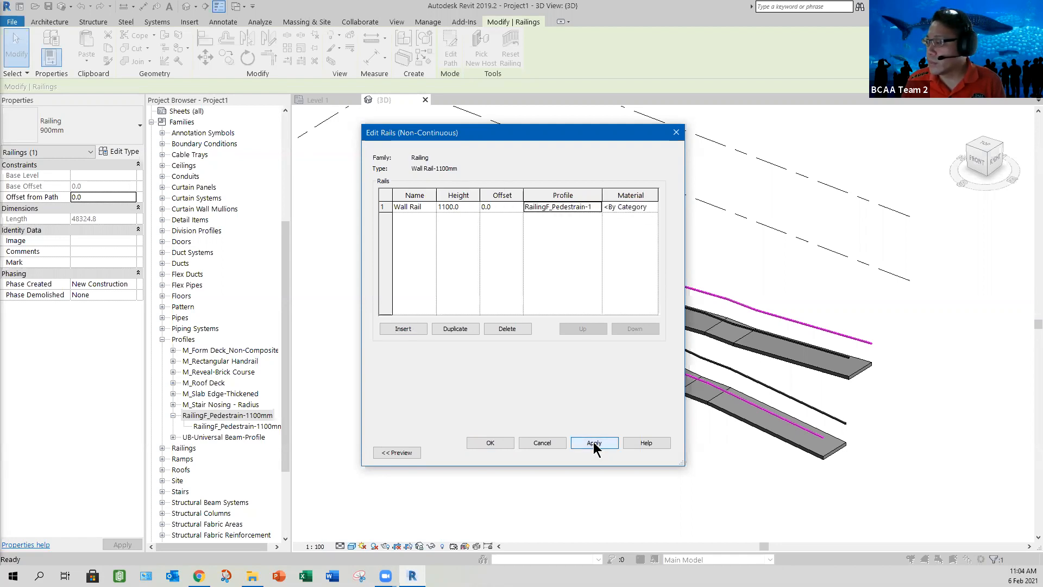
Step: Confirm the rail structure and type settings to apply the Wall Rail-1100mm type to the ramp's outer railing
click(534, 446)
click(537, 453)
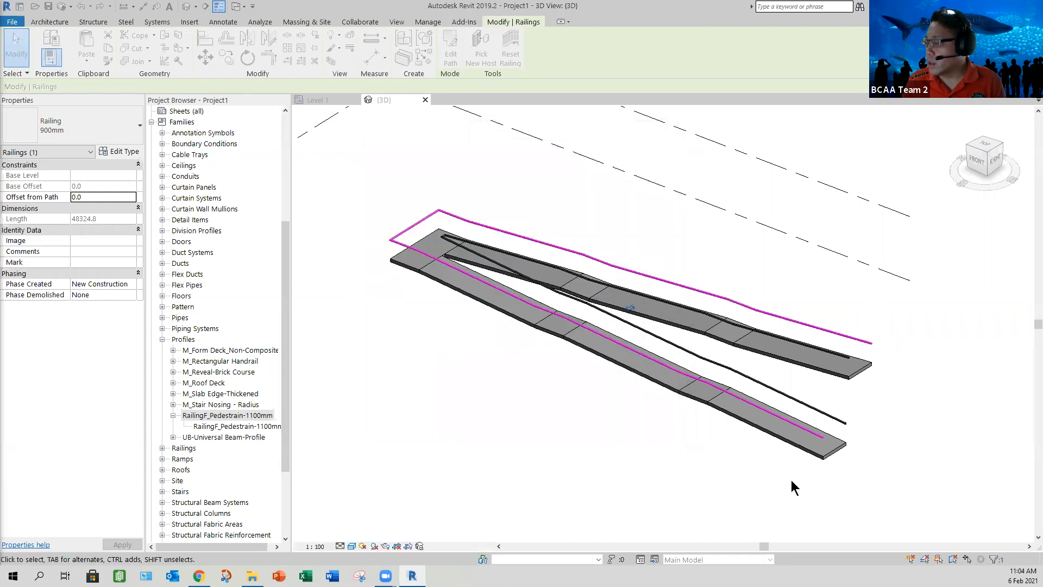
click(827, 471)
Step: Try an offset of 75 for the Wall Rail in the outer railing's non-continuous rail structure
scroll(821, 454, up, 6)
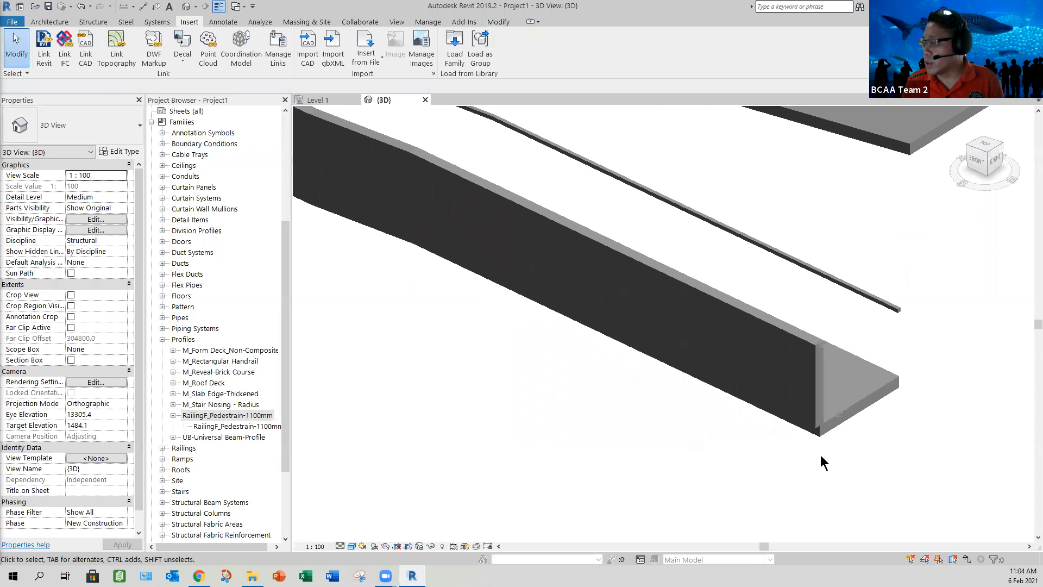
scroll(817, 439, up, 4)
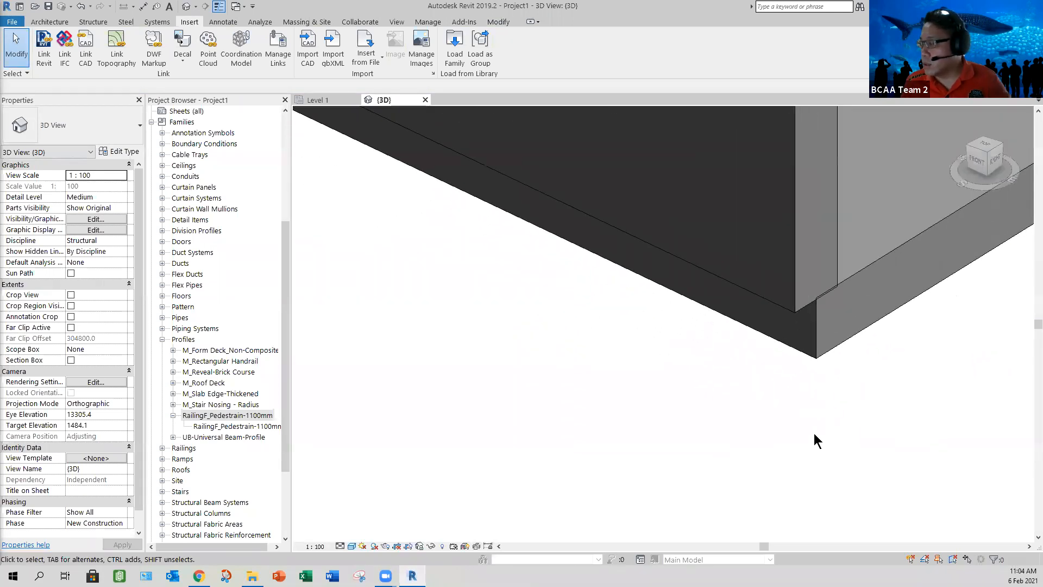
shift+middle_drag(813, 433, 731, 400)
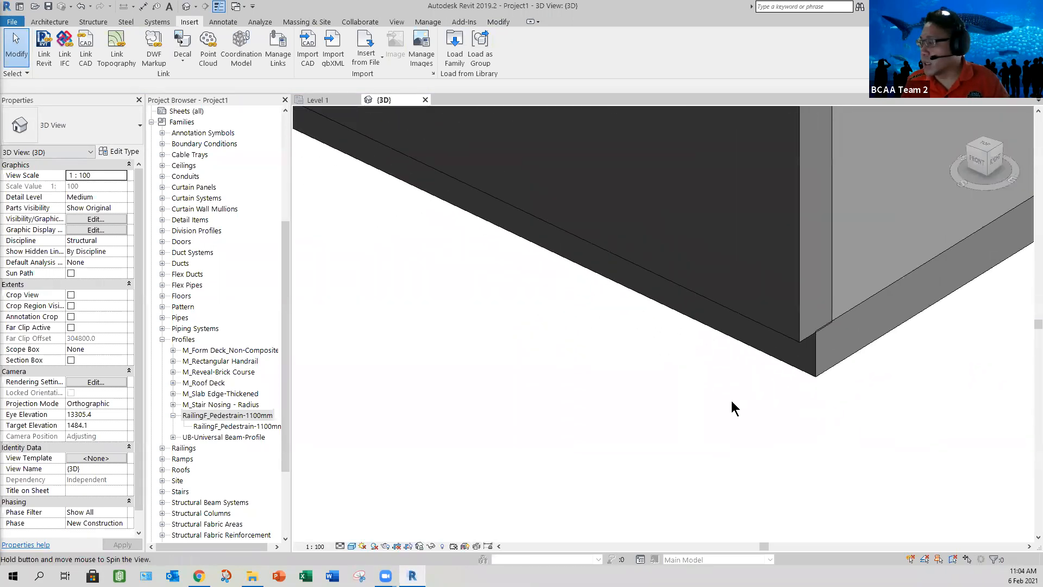
scroll(730, 400, down, 1)
scroll(694, 321, down, 1)
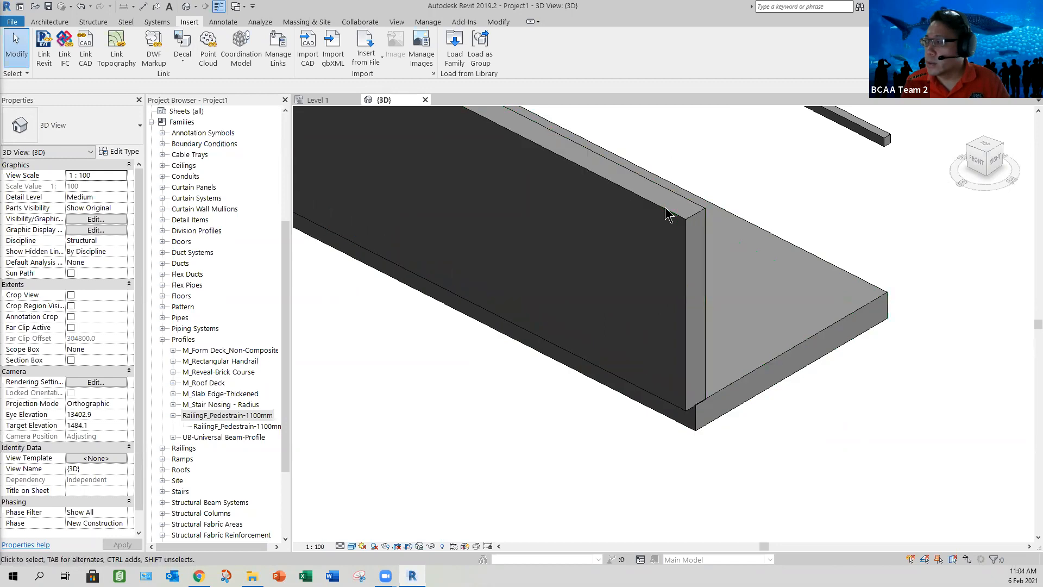
click(530, 385)
middle_drag(530, 385, 604, 383)
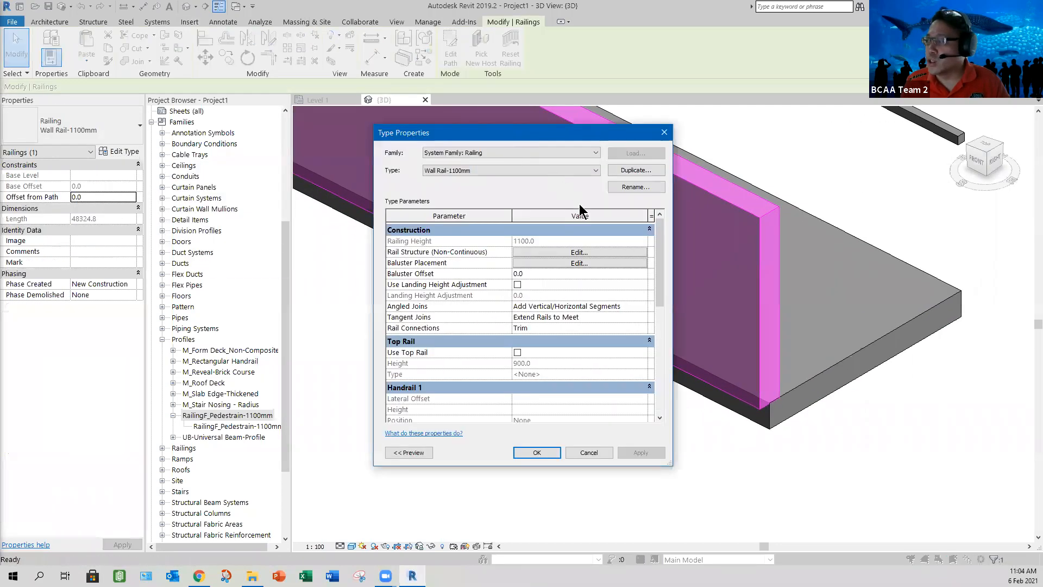
drag(527, 135, 355, 145)
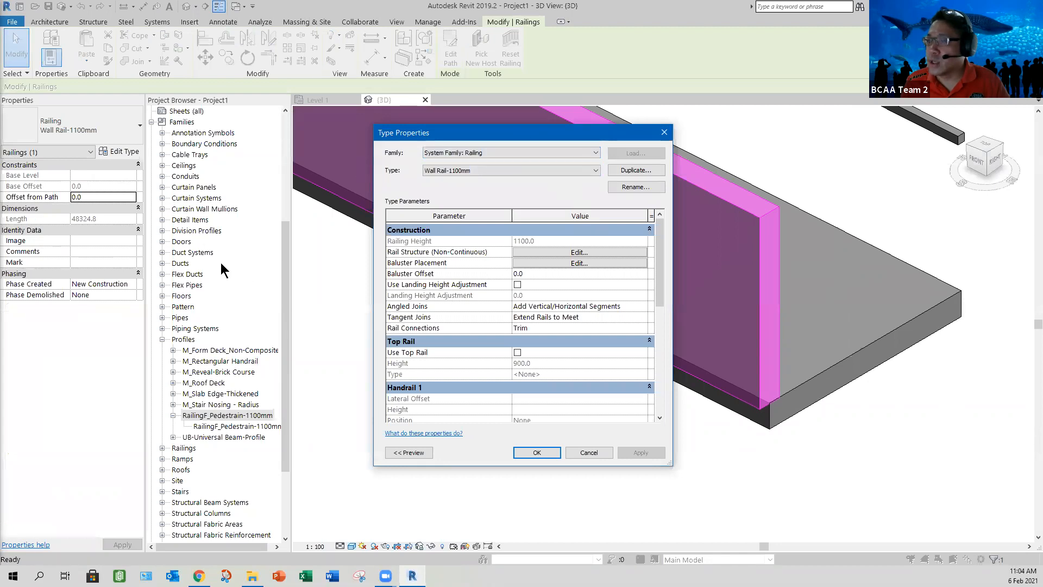
click(431, 262)
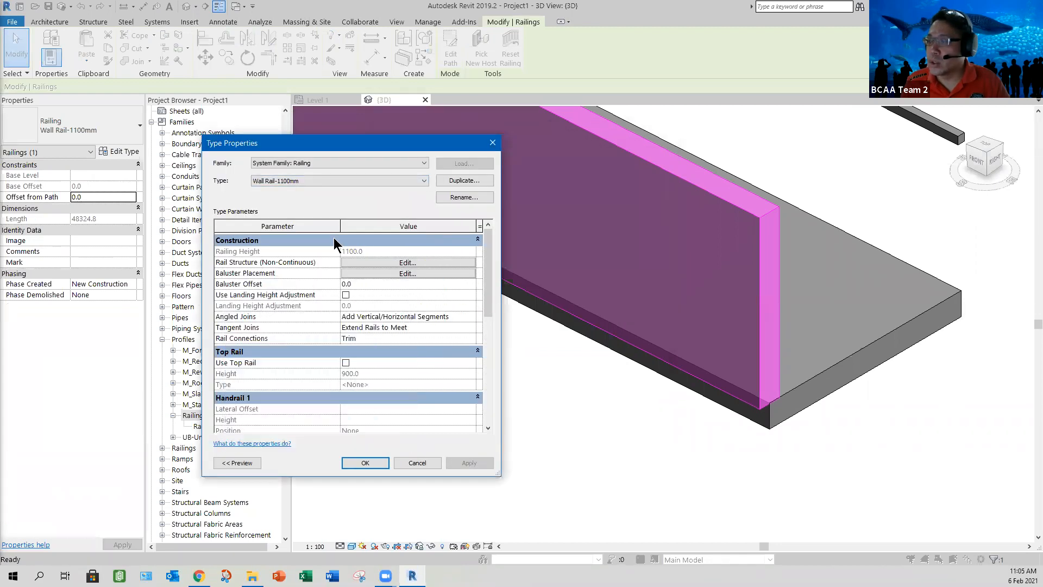
click(329, 218)
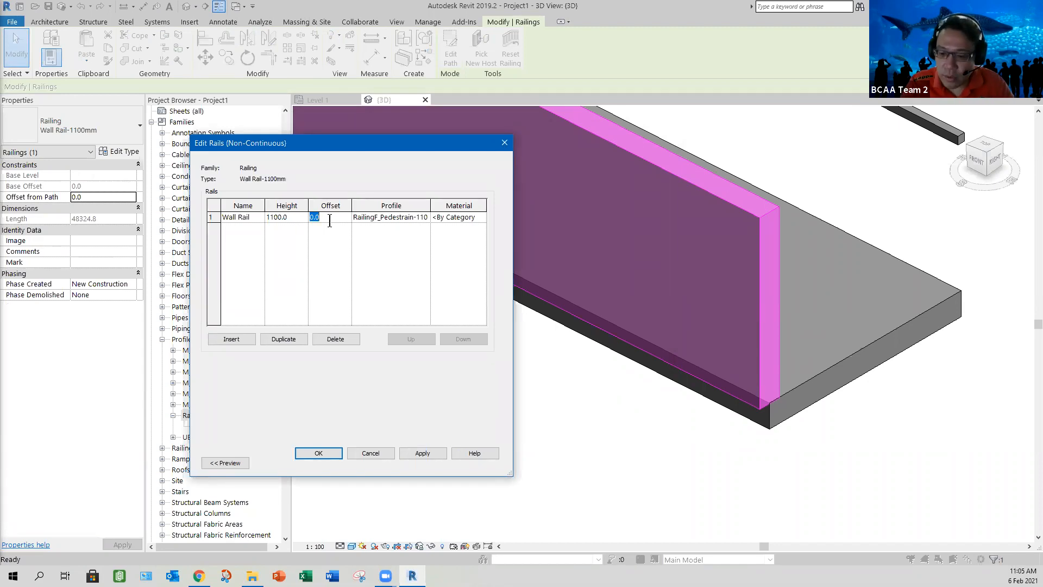
click(423, 453)
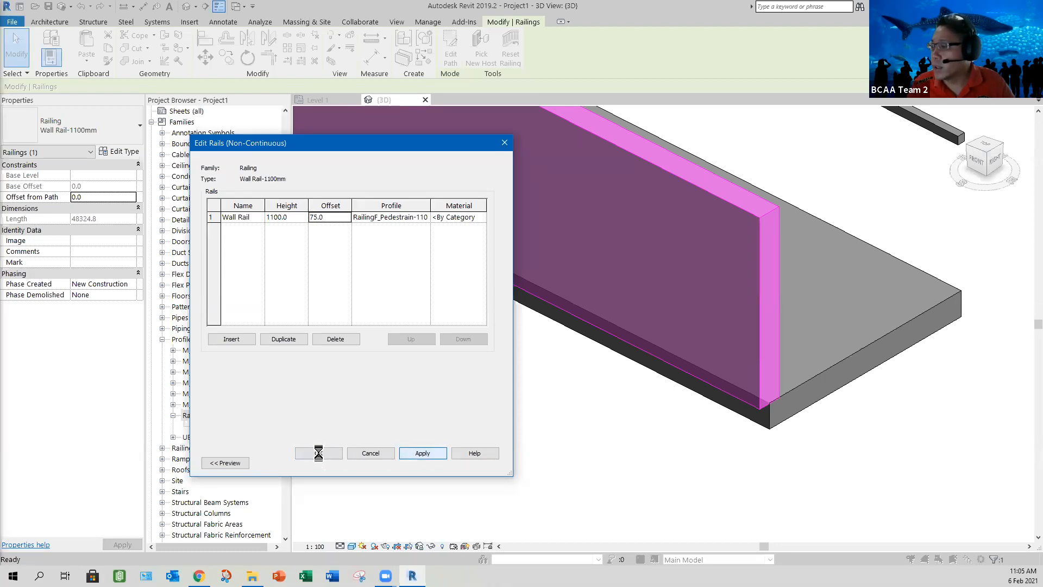
click(370, 453)
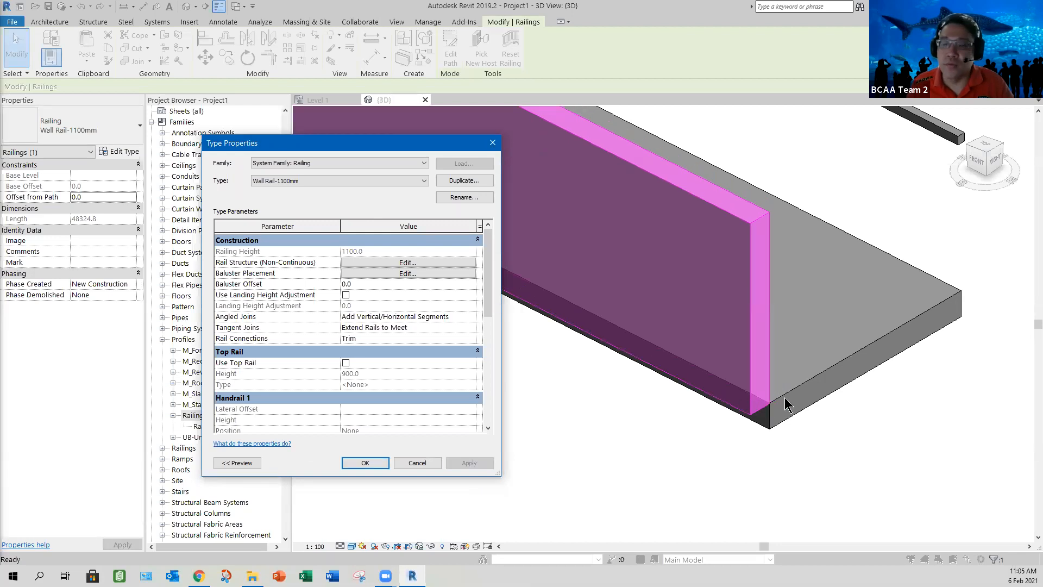
Step: Set the Wall Rail's offset to -75 in the rail structure and confirm the Wall Rail-1100mm type settings
click(387, 263)
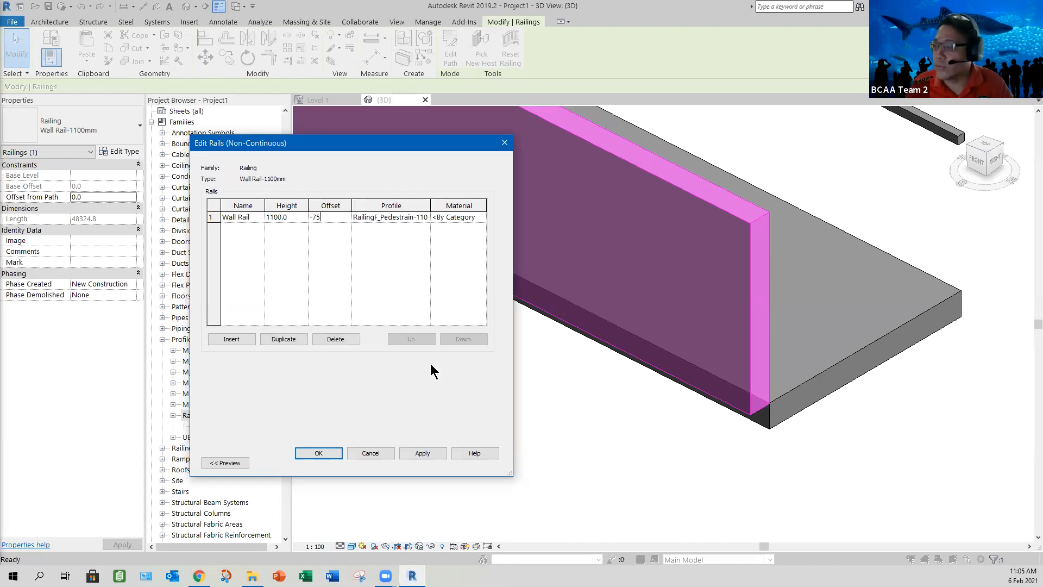
click(423, 453)
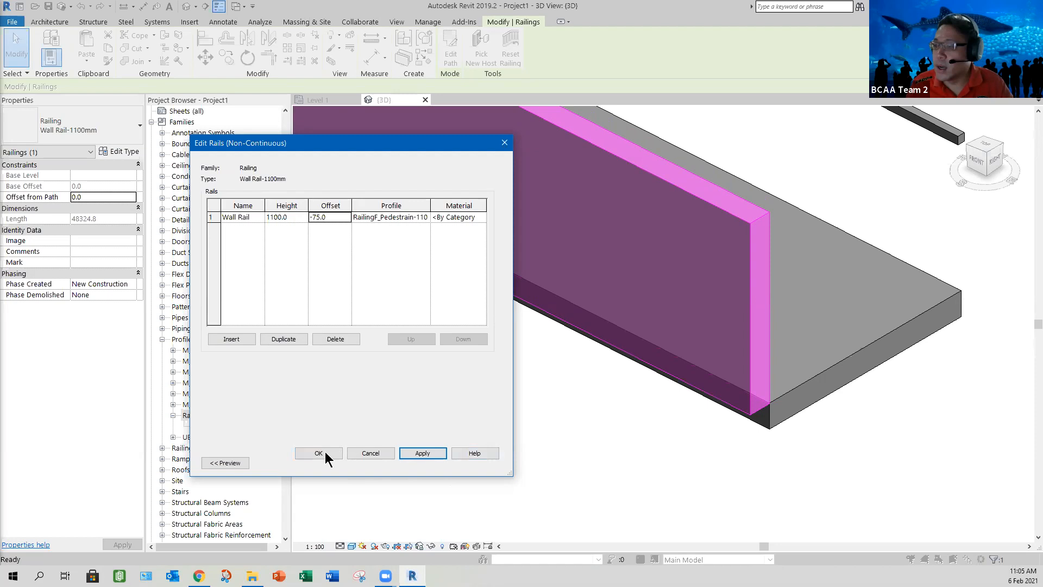
key(Return)
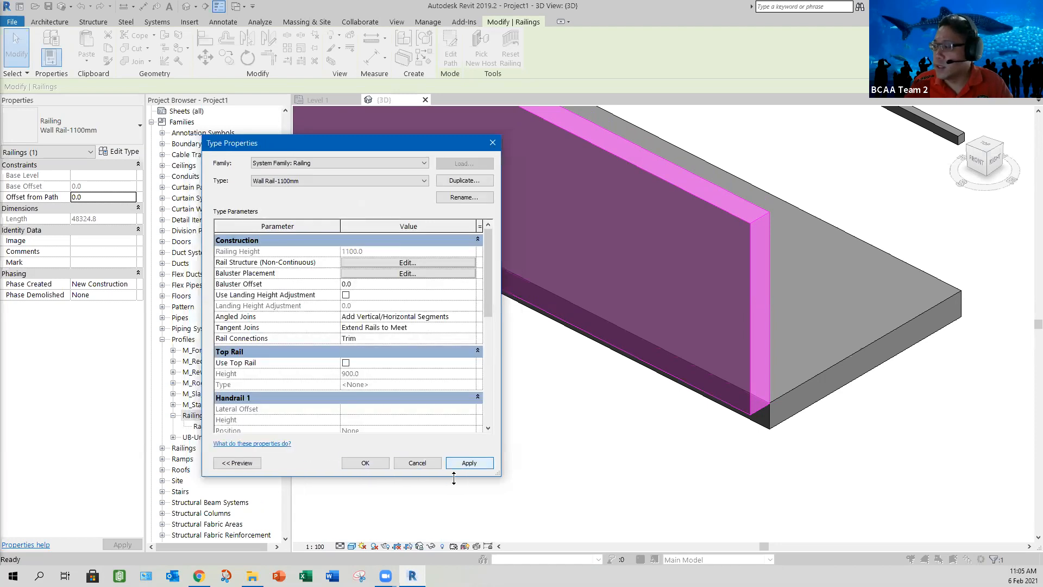
click(456, 464)
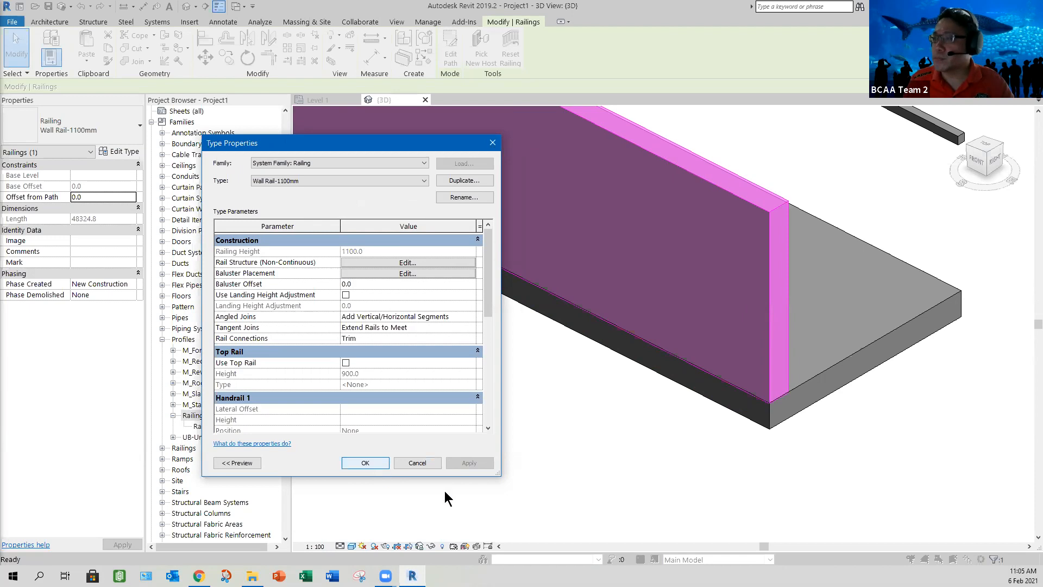
key(Return)
click(489, 421)
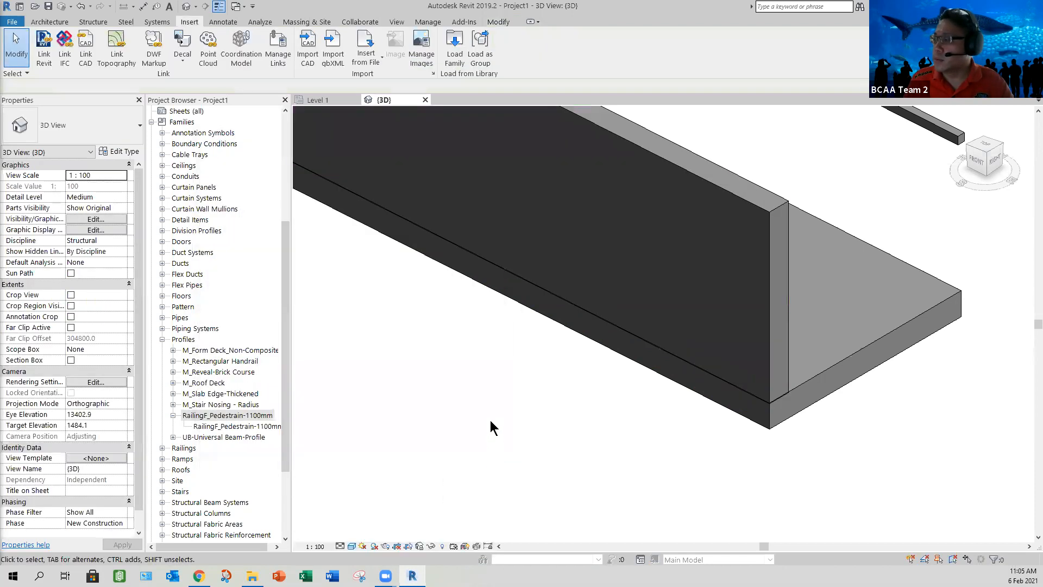
Step: Change the ramp's inner railing to the Wall Rail-1100mm type
scroll(490, 419, down, 3)
click(646, 331)
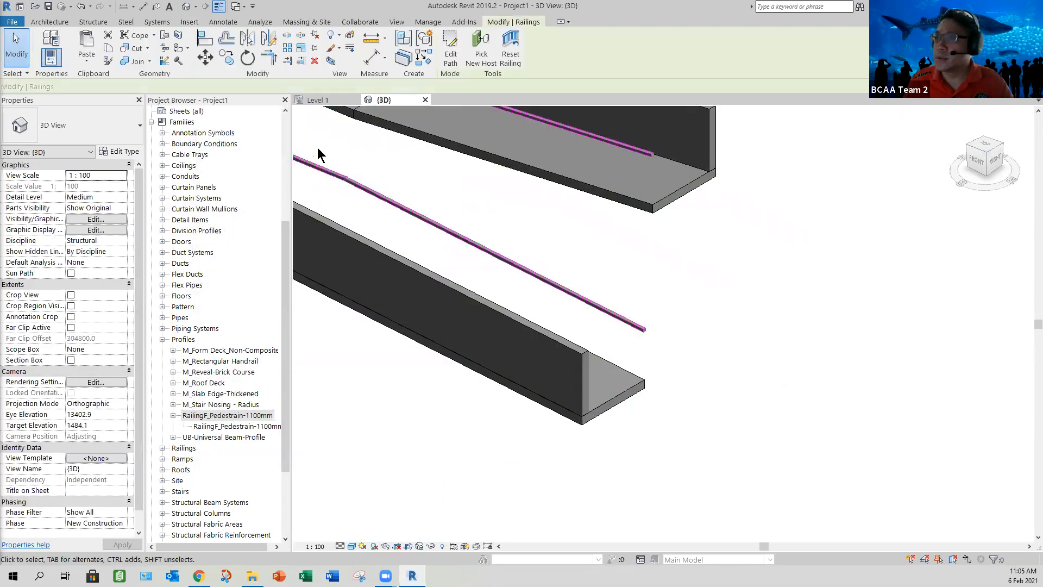
click(108, 129)
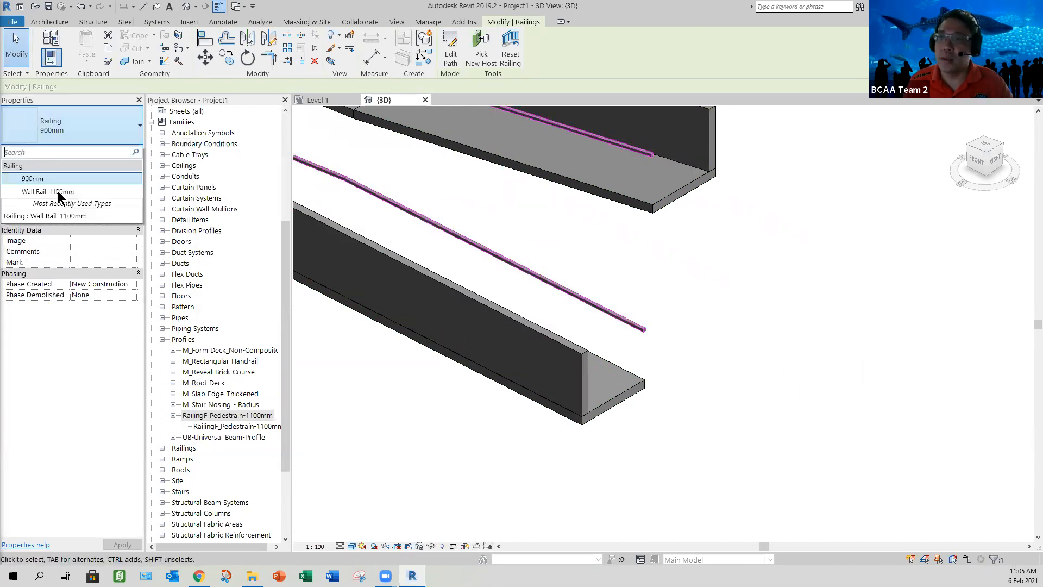
click(58, 193)
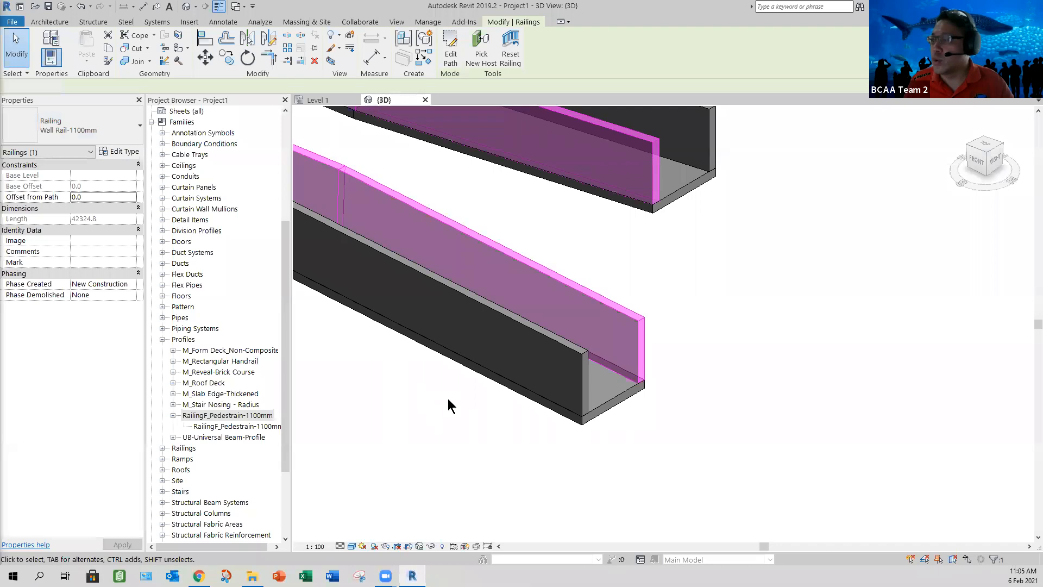
click(448, 400)
Step: Examine the wall railings around the ramp's landing and along both runs from several angles
scroll(442, 307, down, 3)
middle_drag(442, 307, 808, 482)
middle_drag(324, 198, 476, 364)
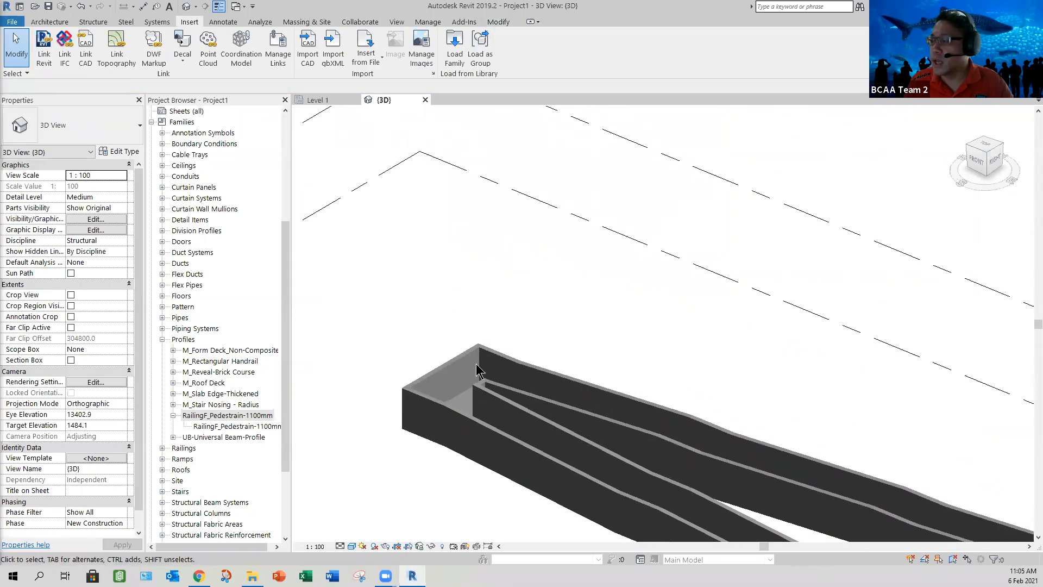
scroll(770, 422, up, 5)
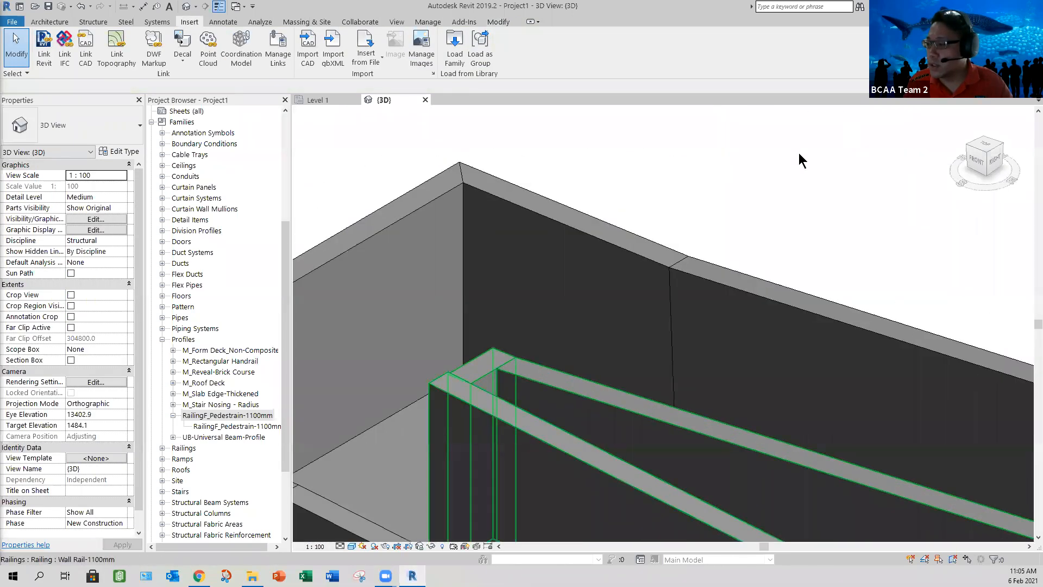
shift+middle_drag(752, 152, 582, 298)
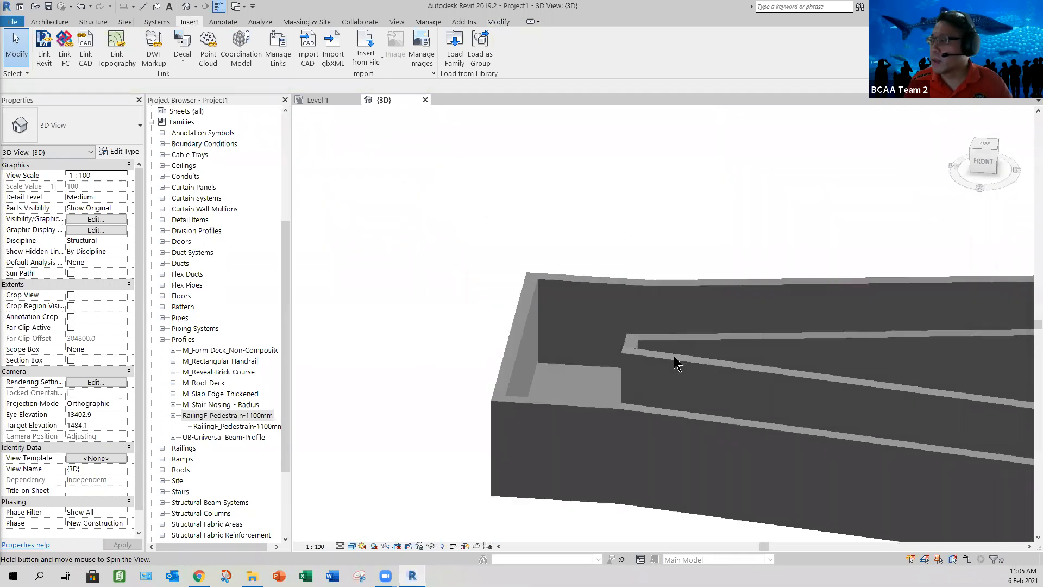
shift+middle_drag(673, 356, 578, 344)
scroll(517, 373, down, 3)
middle_drag(578, 406, 435, 358)
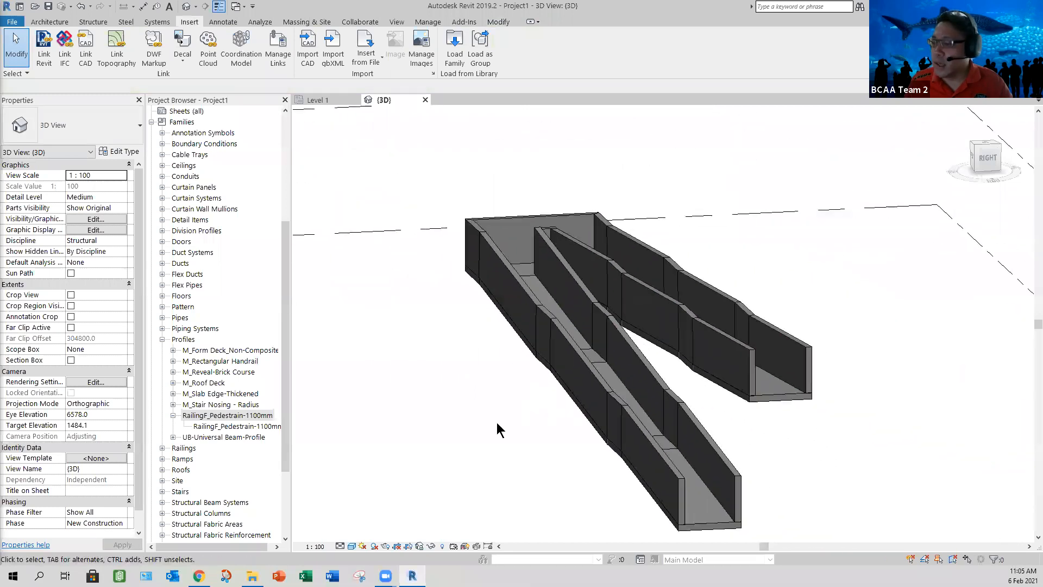
shift+middle_drag(499, 429, 373, 561)
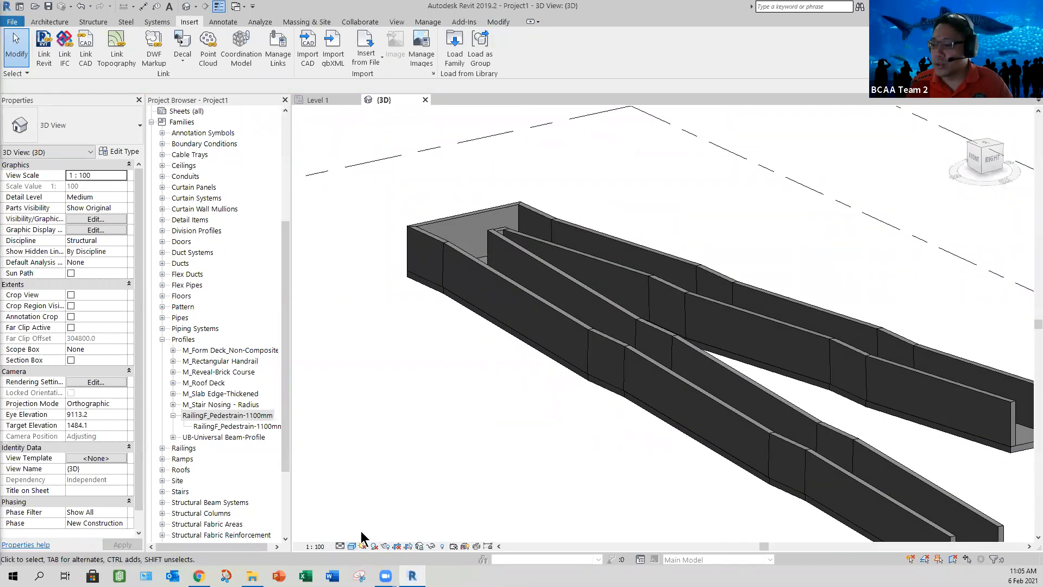
Step: Set the 3D view's visual style to Hidden Line
click(352, 546)
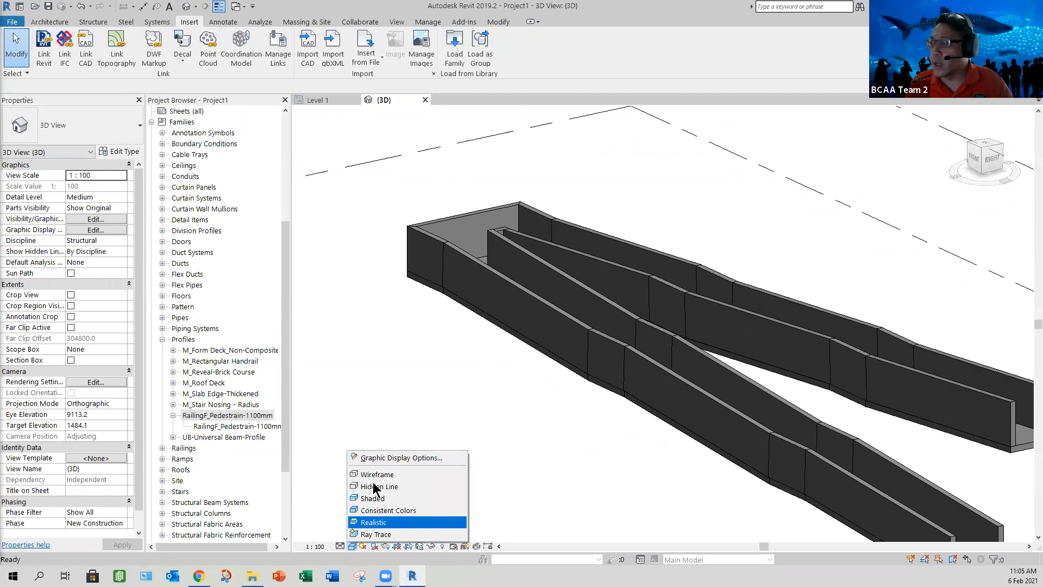
click(374, 486)
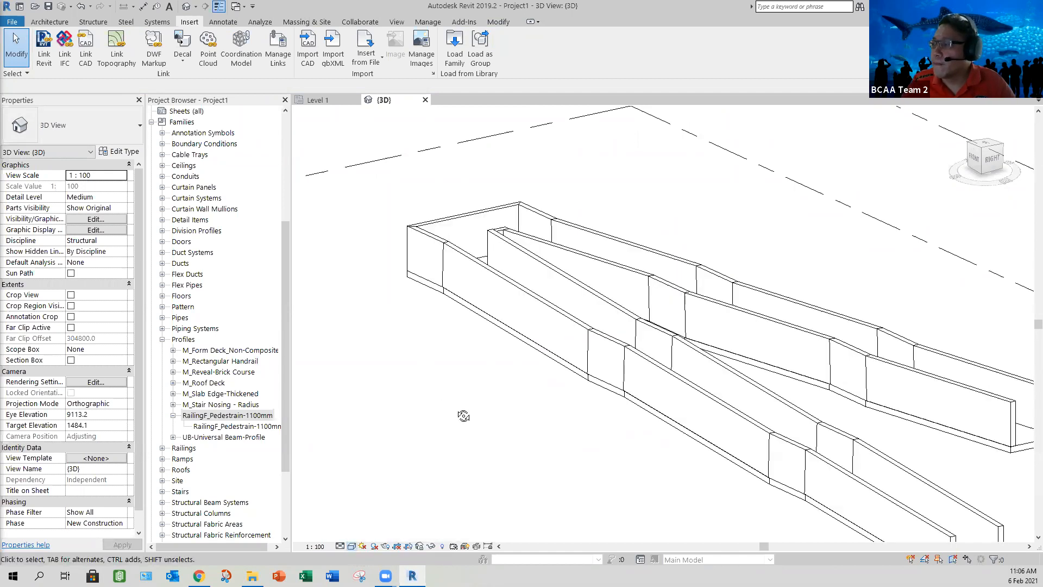
shift+middle_drag(463, 415, 455, 409)
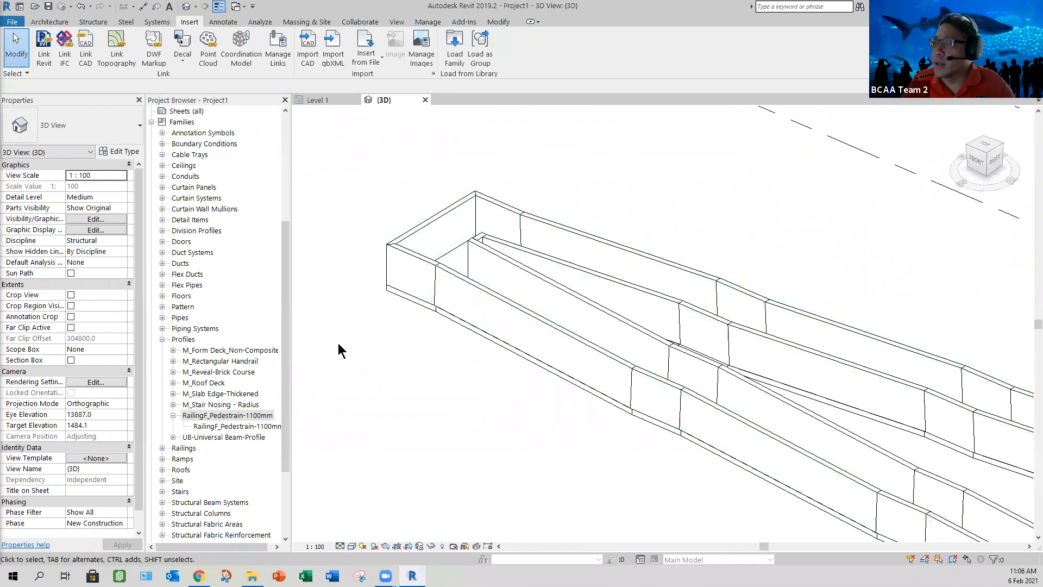
Step: Edit the ramp's sketch in the Level 1 plan and delete the short boundary line joining the two inner boundaries at the landing
scroll(344, 281, up, 2)
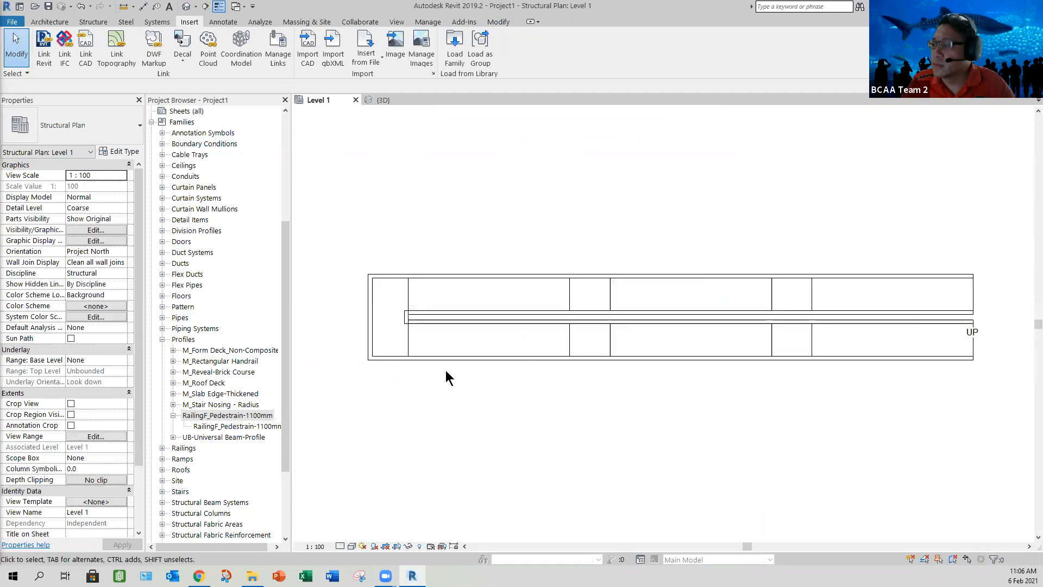
scroll(456, 418, up, 1)
drag(446, 484, 362, 142)
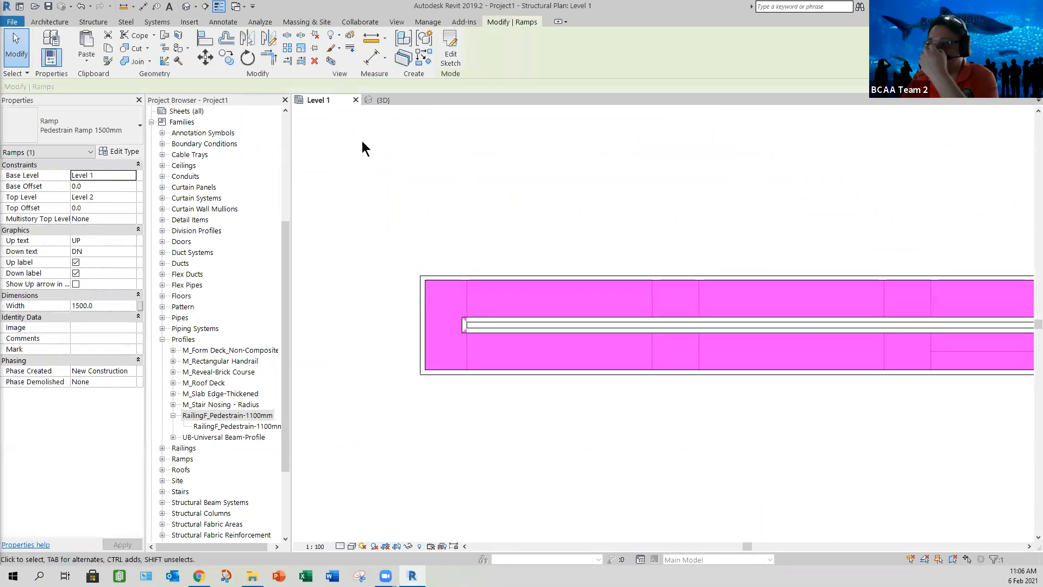
click(450, 49)
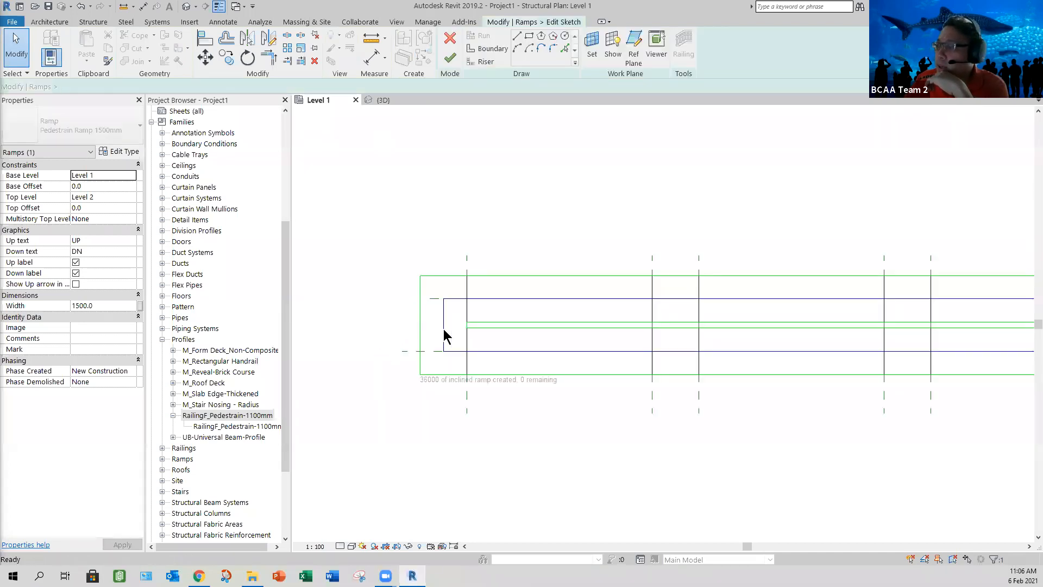
scroll(652, 298, up, 5)
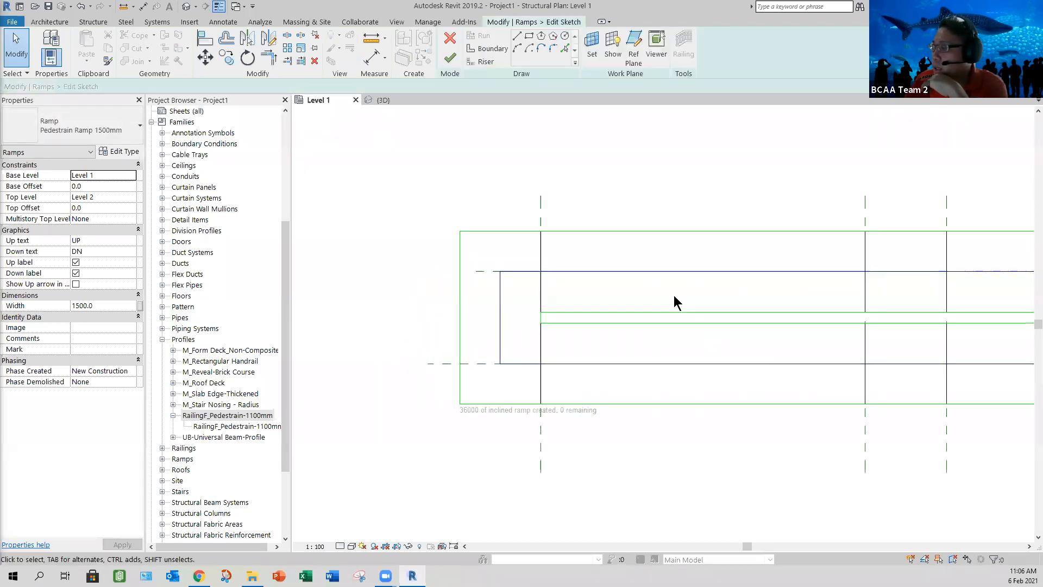
click(610, 395)
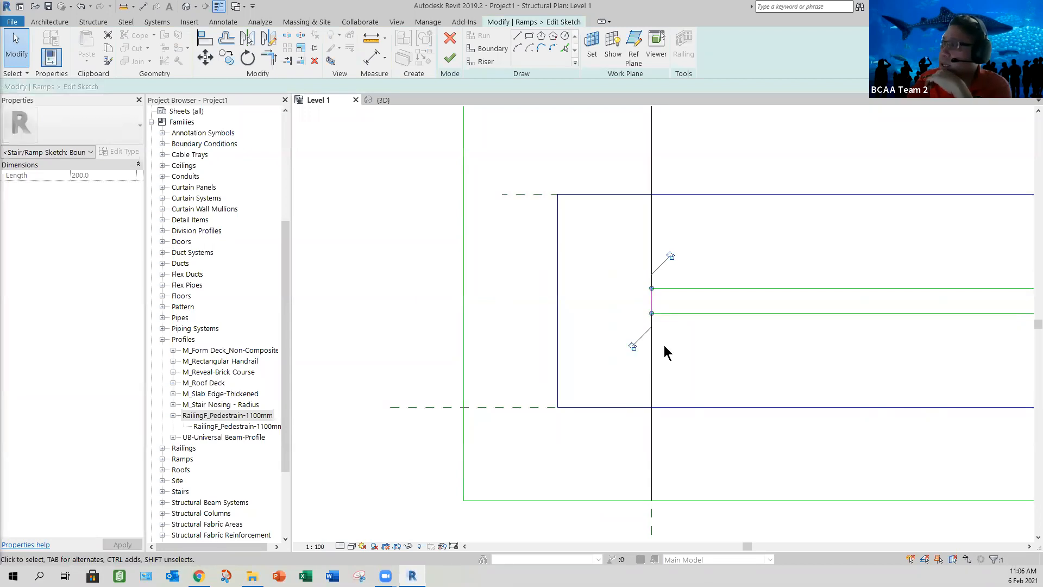
Step: Draw a 200 mm boundary line extending the lower inner boundary horizontally into the landing
click(489, 48)
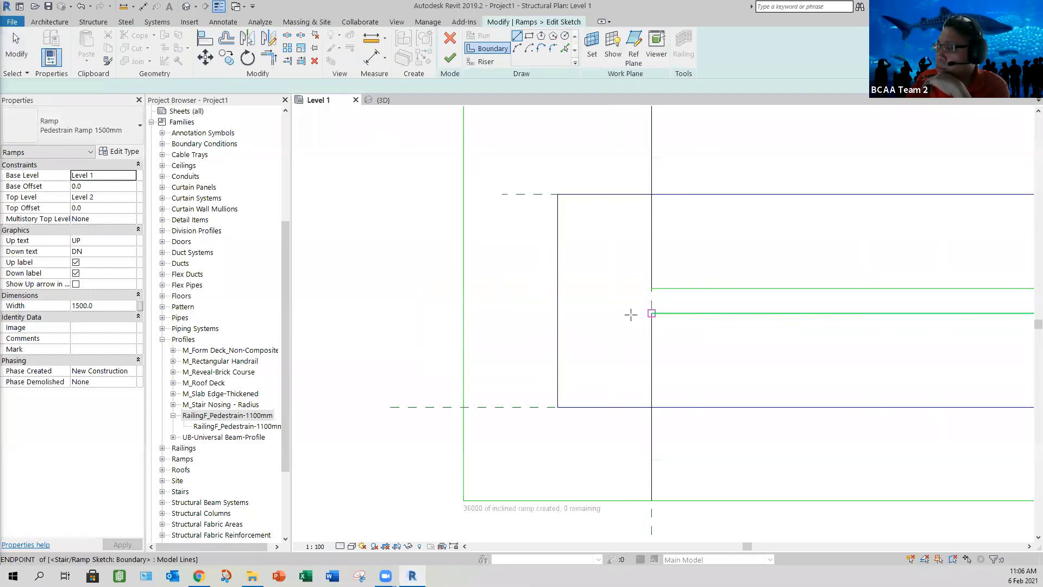
click(652, 314)
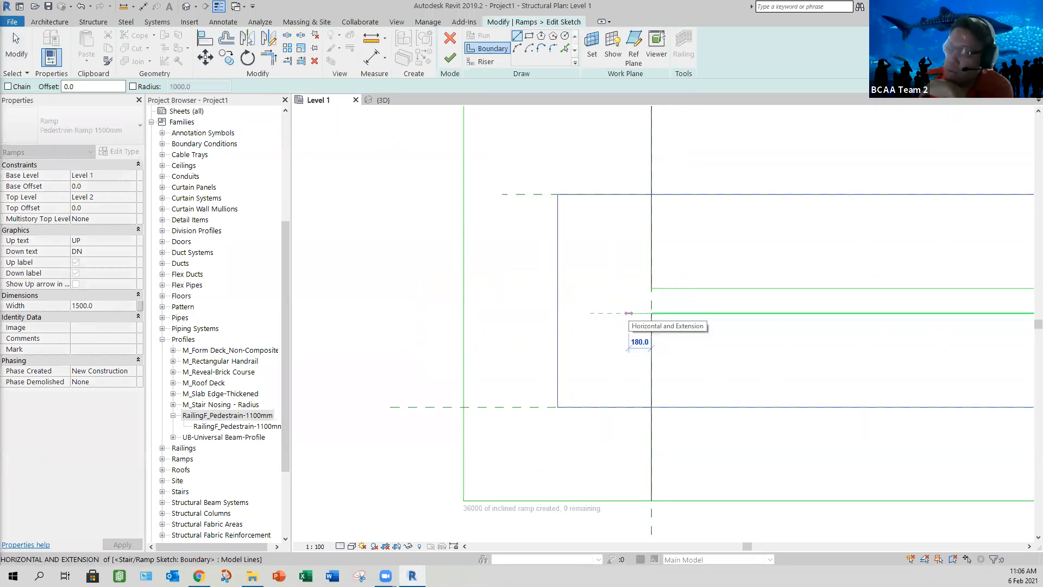
text(200)
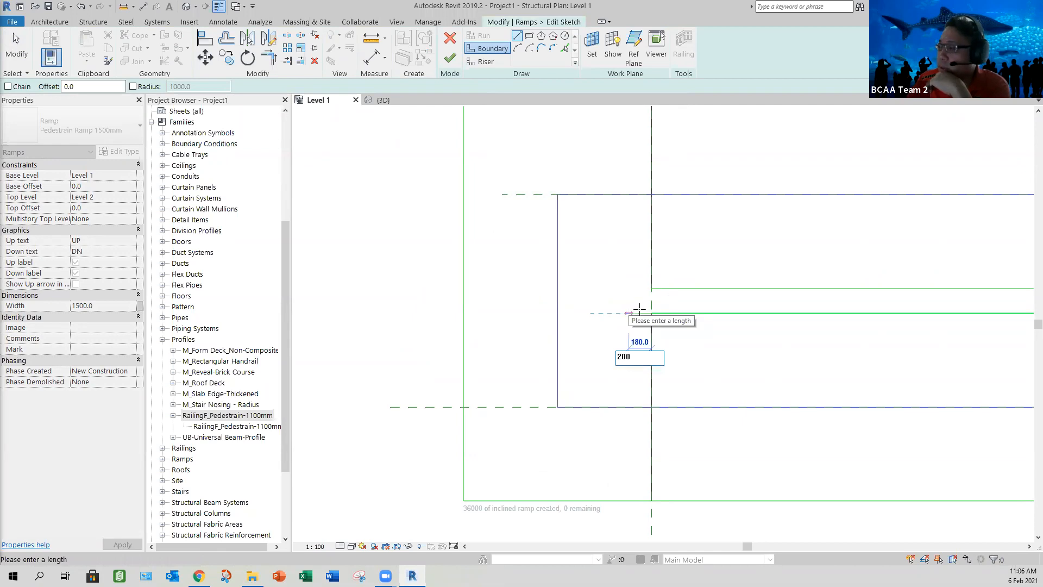
key(Return)
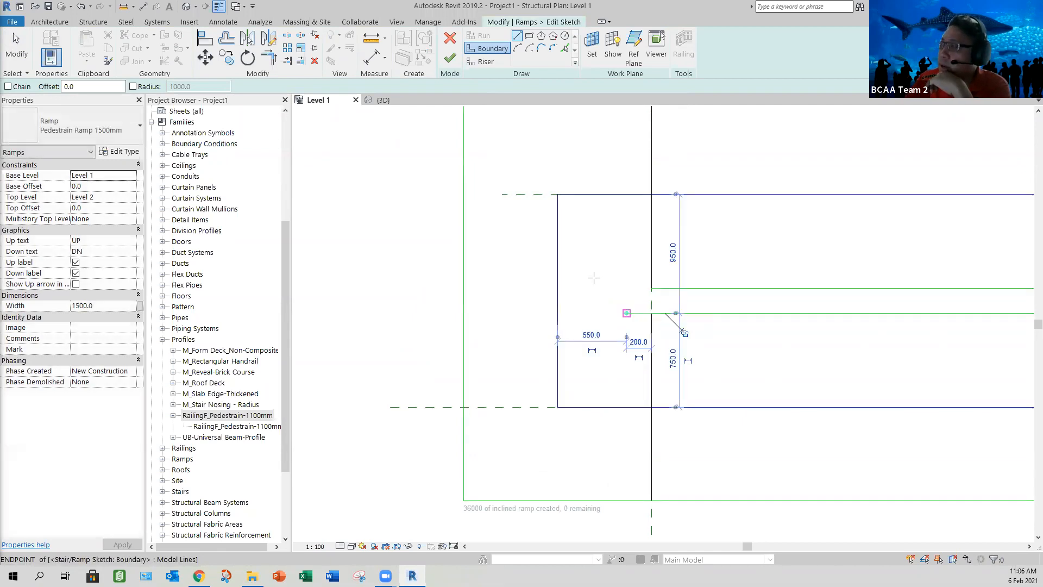
Step: Draw a boundary arc of about 147 mm radius from the extension's end up to the upper inner boundary's level, bulging into the landing
click(516, 48)
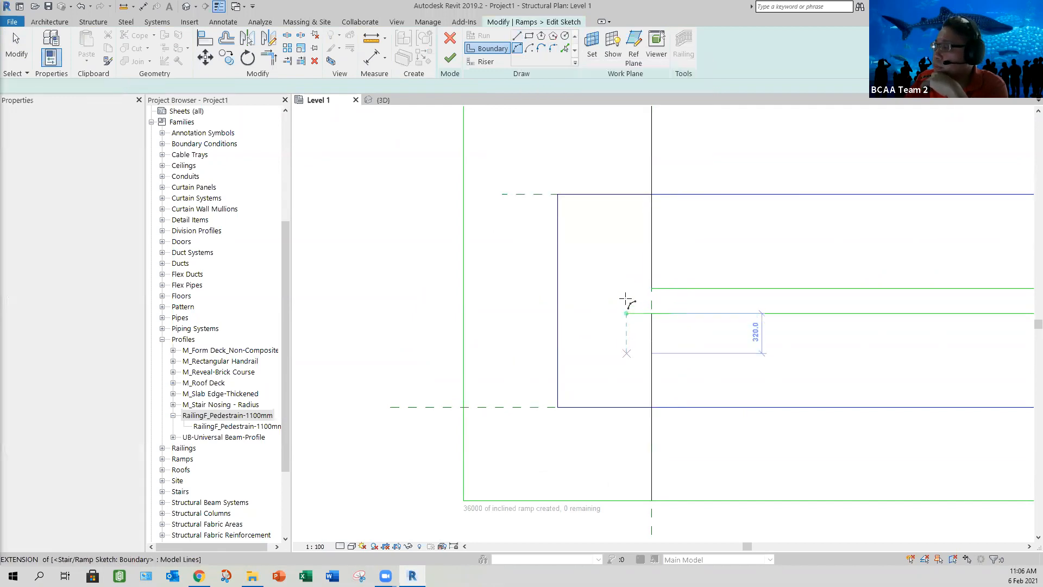
click(627, 313)
click(626, 289)
scroll(616, 302, up, 4)
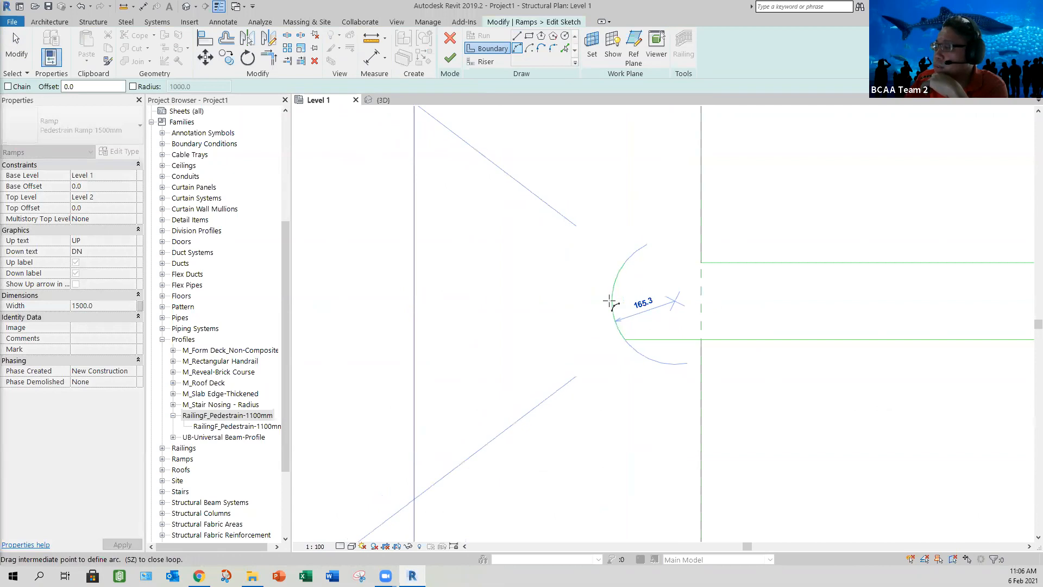
click(693, 305)
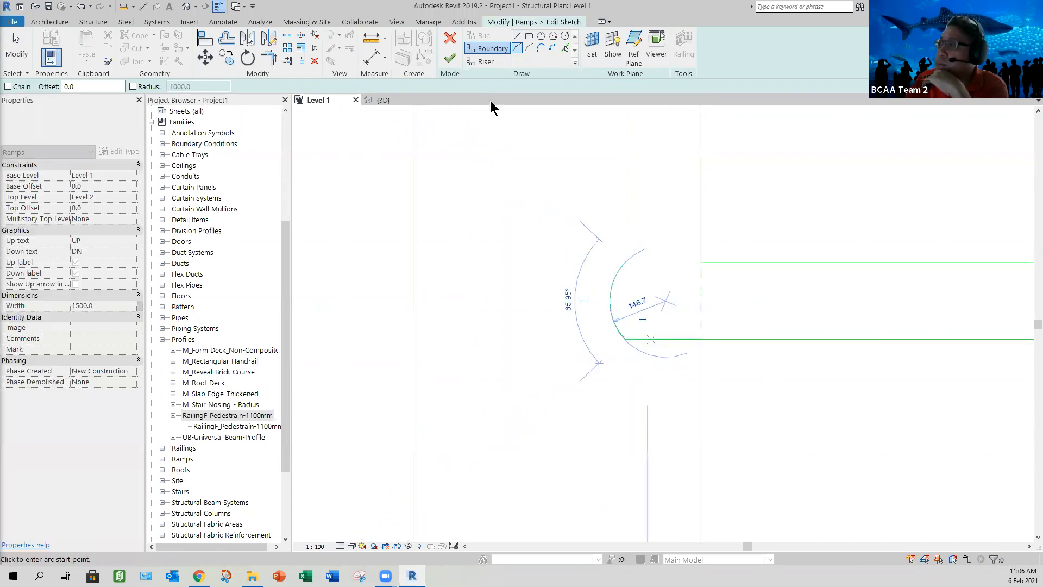
Step: Close the inner boundary with a straight line from the arc's upper end to the end of the upper inner boundary
click(516, 37)
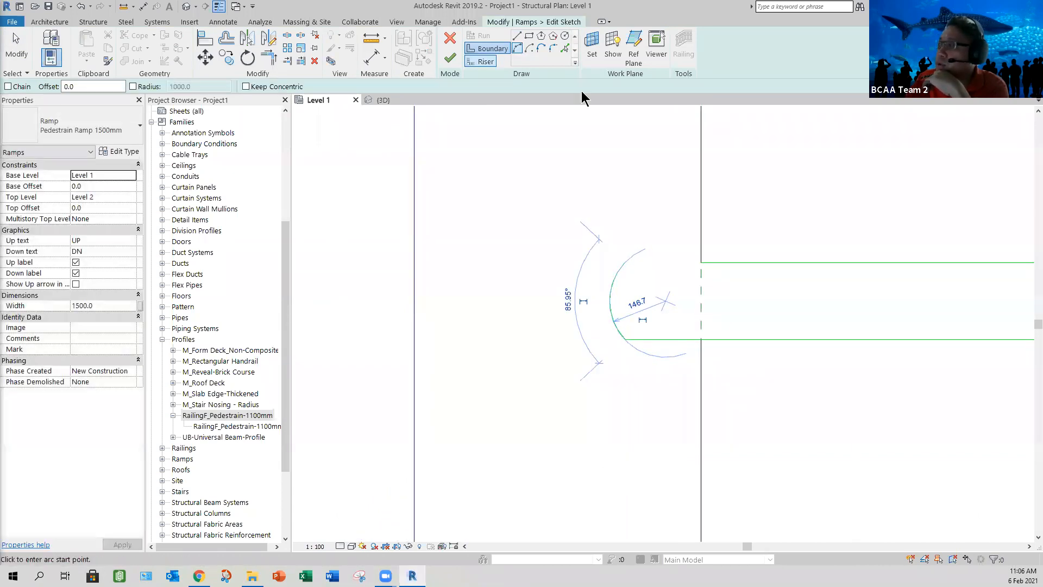
click(625, 263)
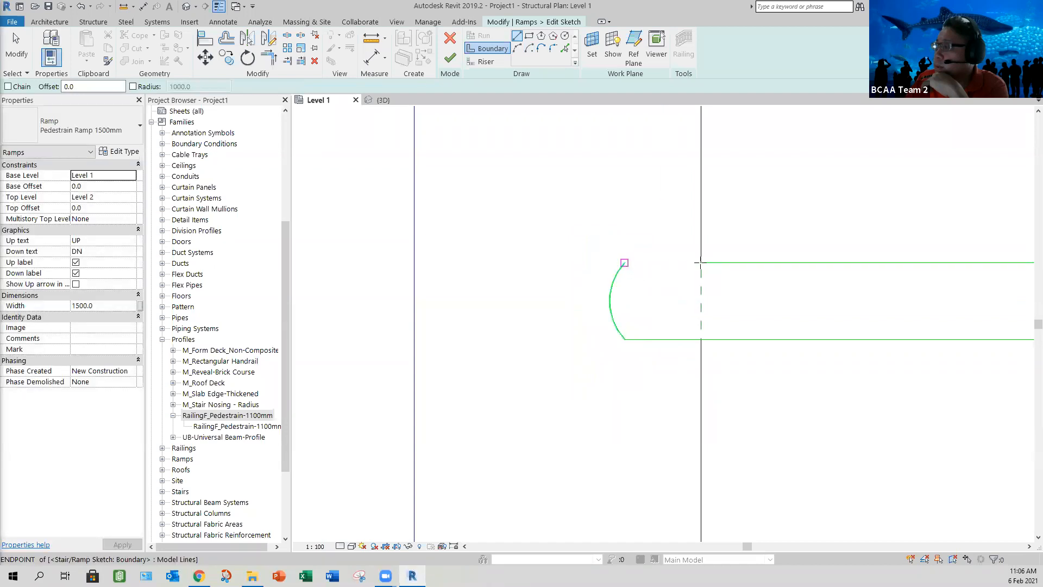
click(701, 263)
key(Escape)
key(Escape)
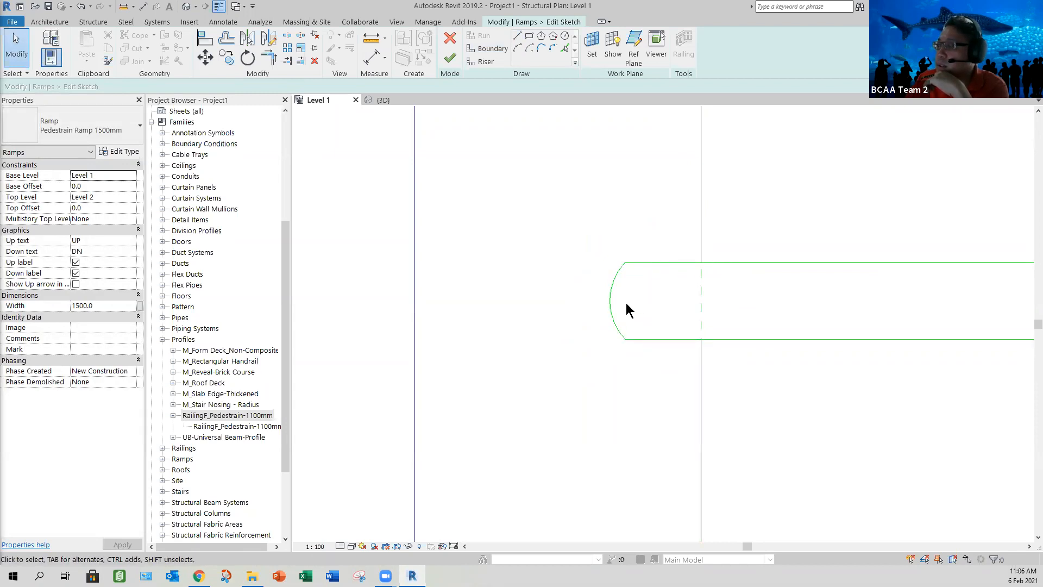
Step: Delete the straight outer boundary line at the far end of the landing
scroll(506, 315, down, 4)
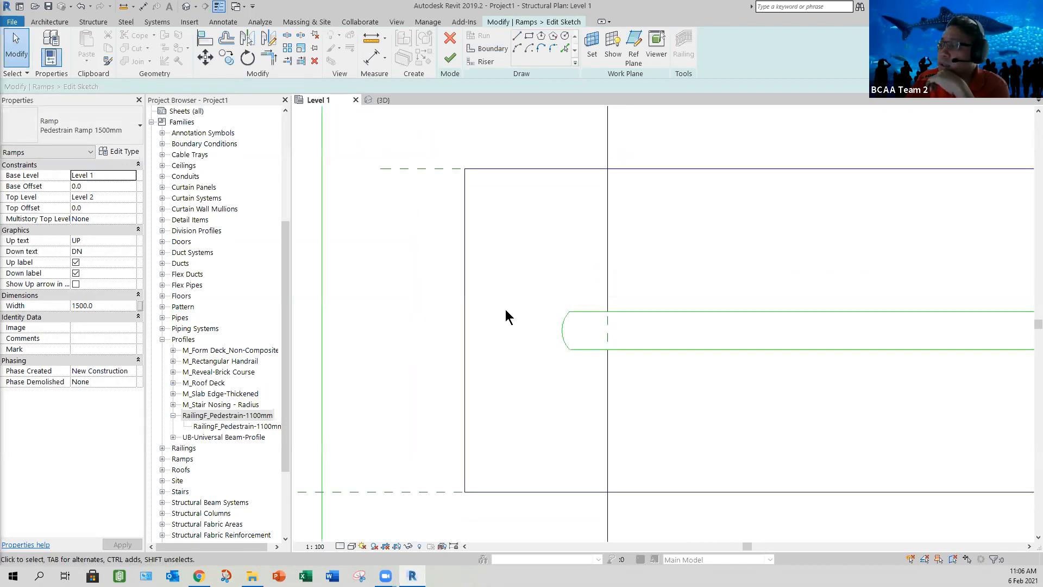
middle_drag(499, 309, 575, 274)
click(497, 322)
scroll(526, 327, down, 5)
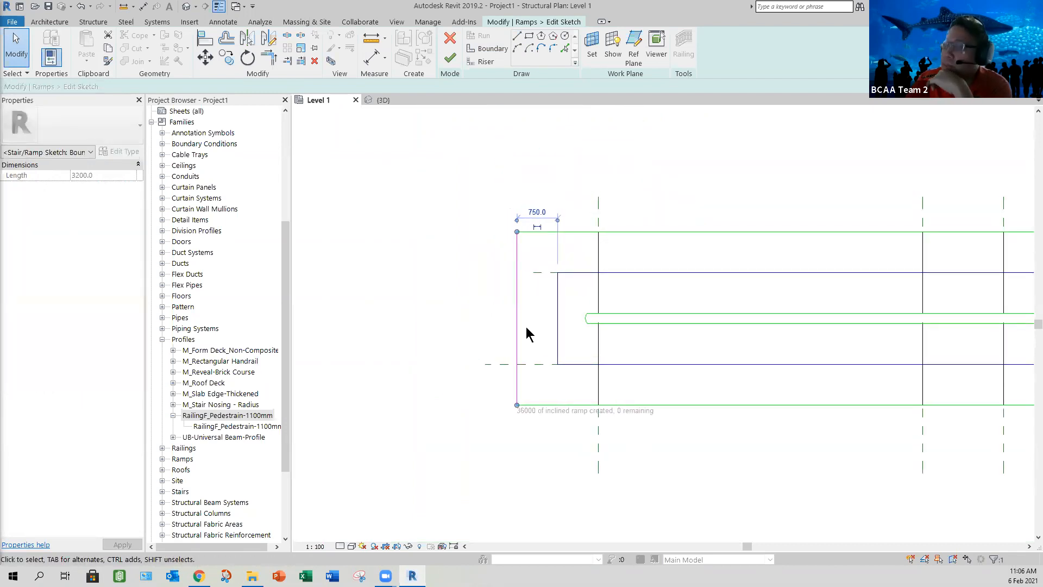
key(Delete)
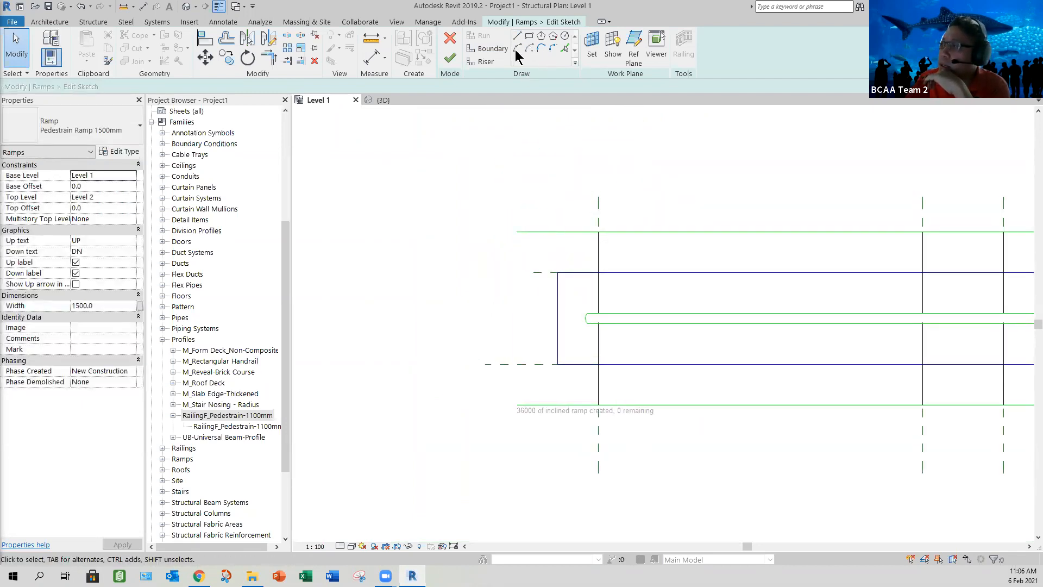
Step: Draw an outward boundary arc of about 1733 mm radius joining the two outer boundaries at the landing, and finish the ramp sketch
click(517, 49)
click(517, 405)
click(517, 231)
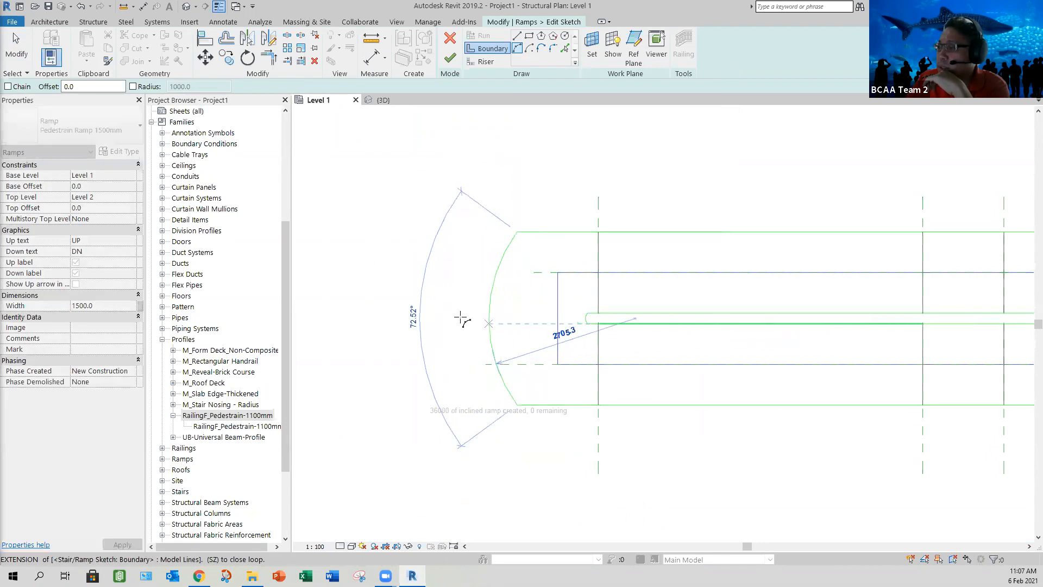
click(467, 268)
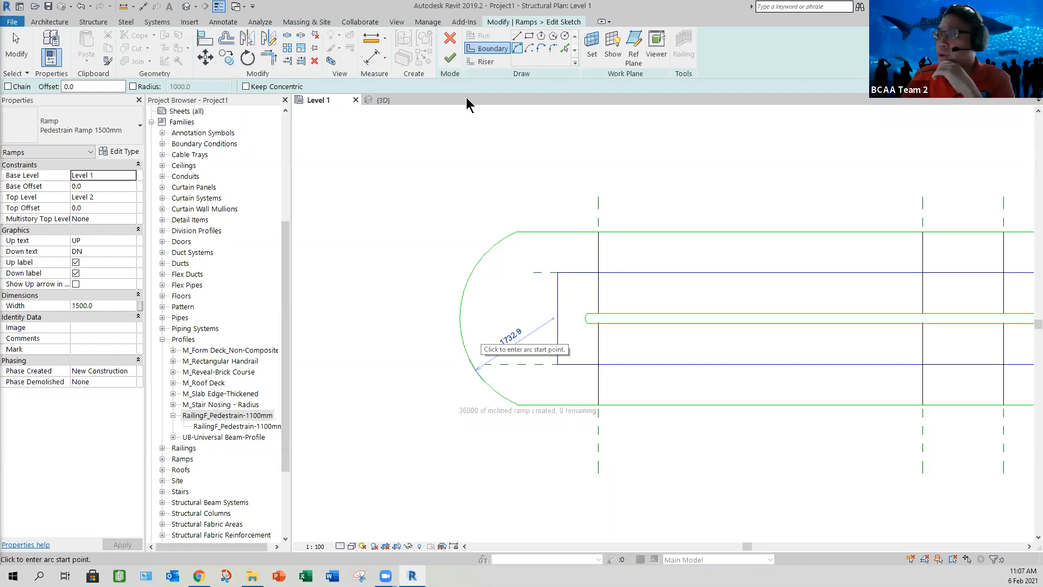
click(450, 58)
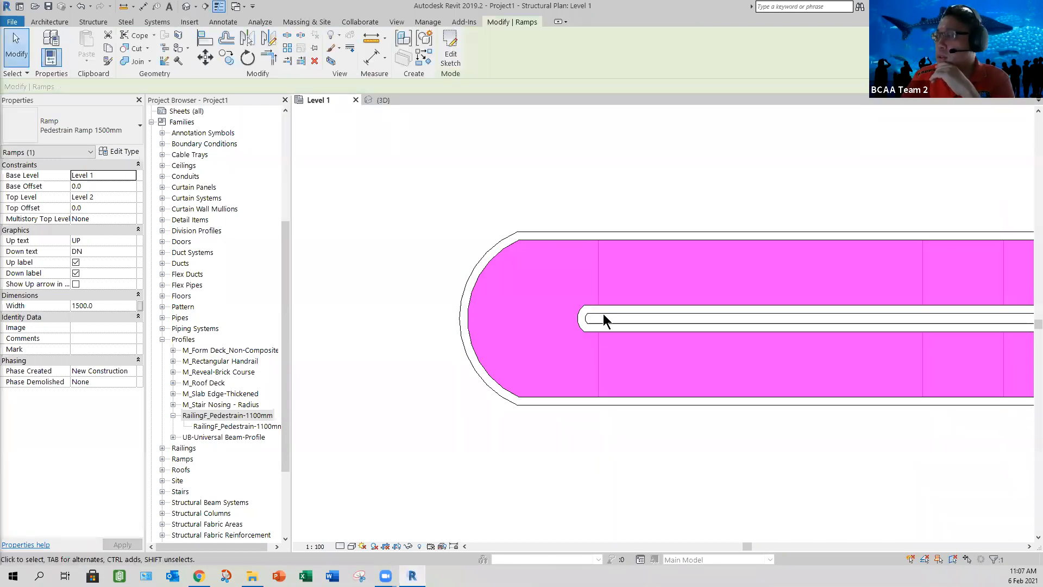
Step: Examine the rounded landing and its wall railings in the 3D view from several angles
key(ctrl+Tab)
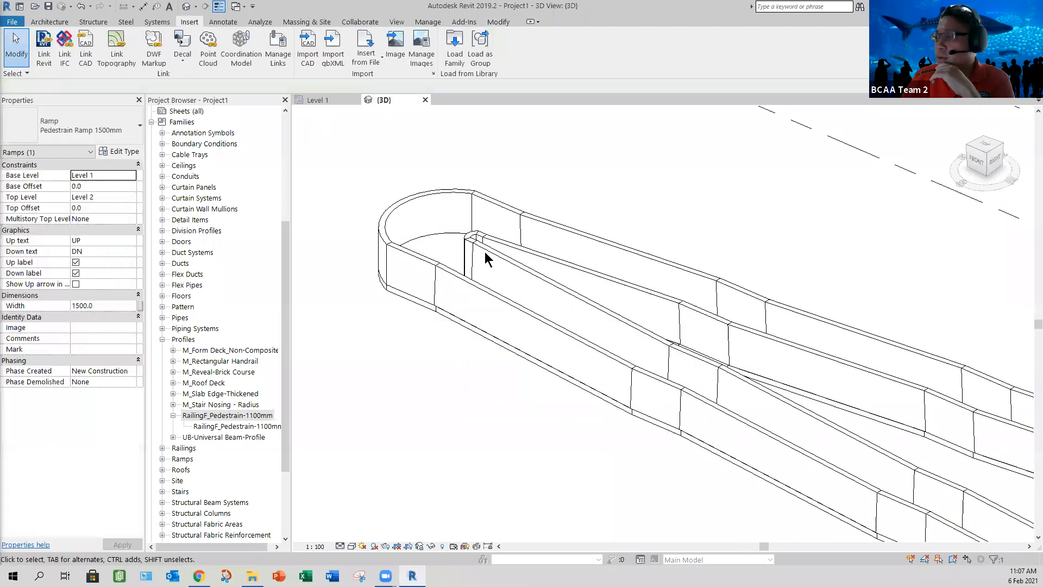
scroll(489, 270, up, 5)
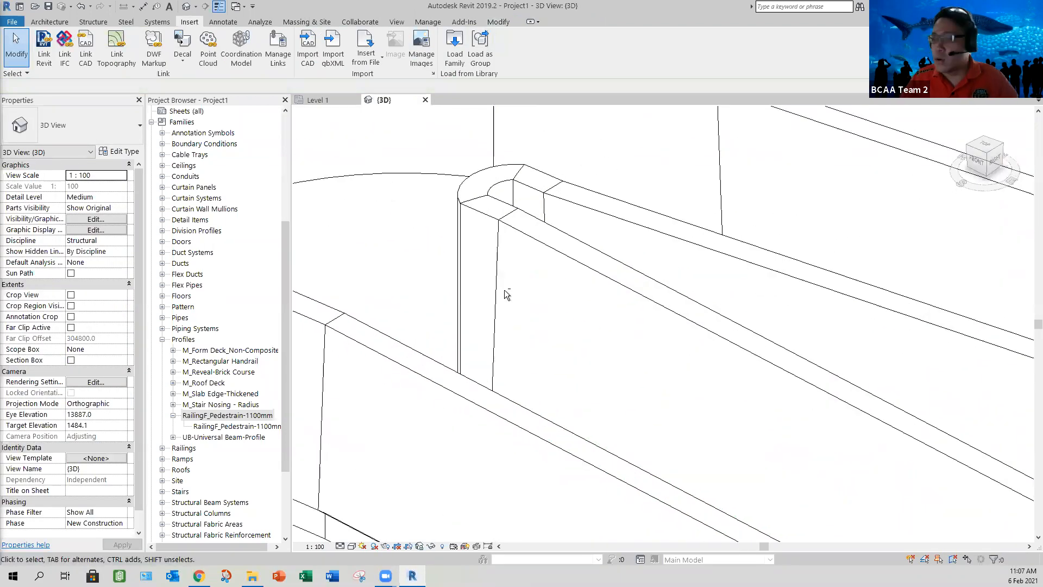
shift+middle_drag(554, 303, 595, 247)
scroll(626, 318, down, 3)
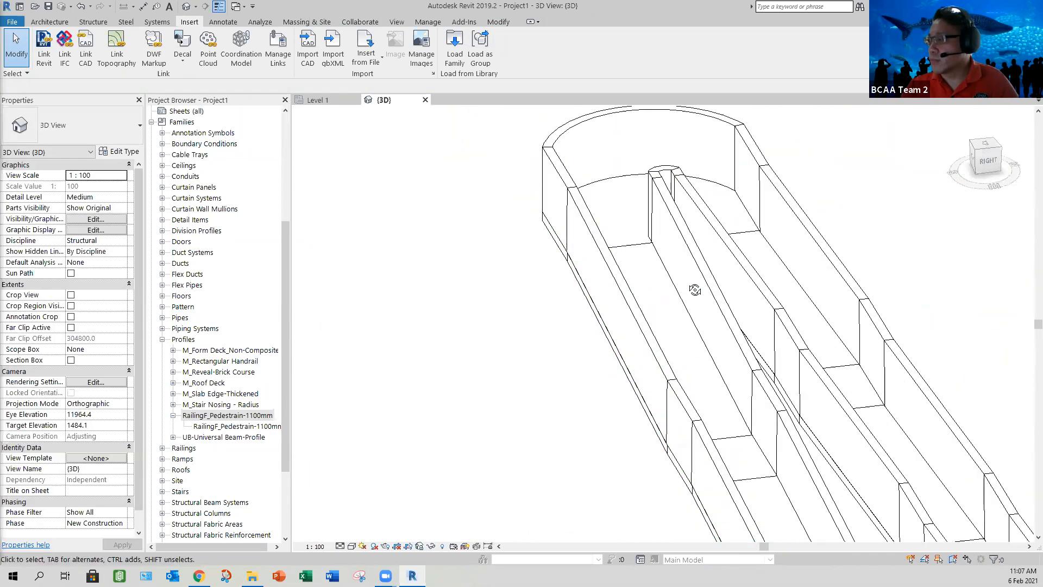
shift+middle_drag(703, 291, 842, 391)
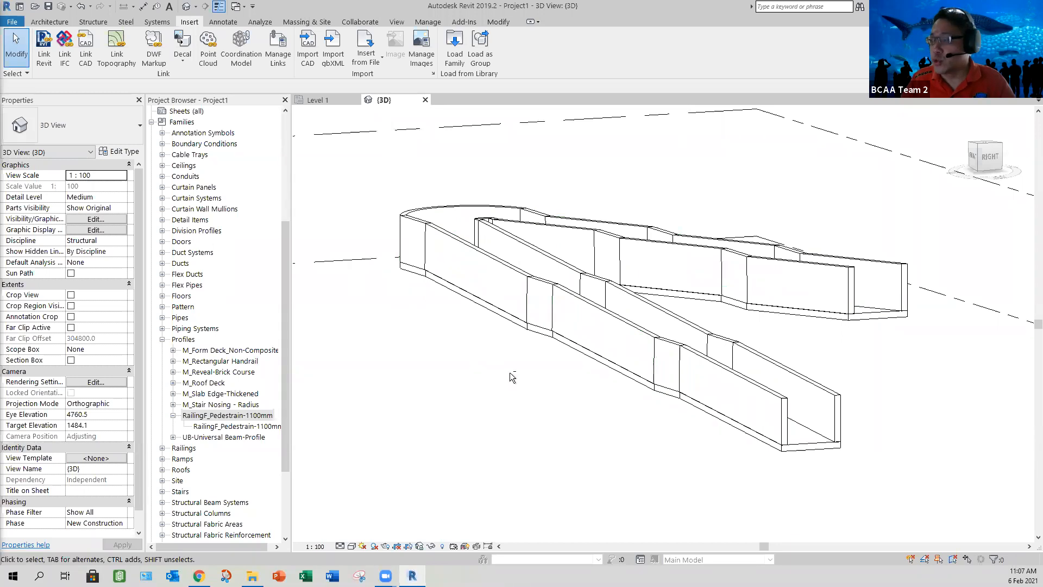
shift+middle_drag(512, 408, 466, 214)
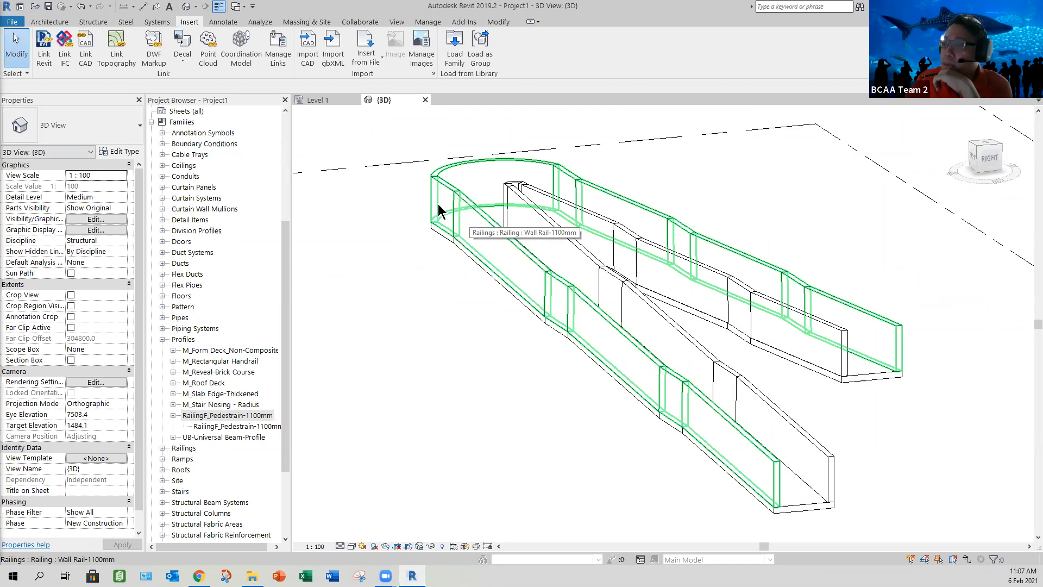
Step: Enable the top rail in the outer railing's Wall Rail-1100mm type and set its height to 1200 mm
click(471, 274)
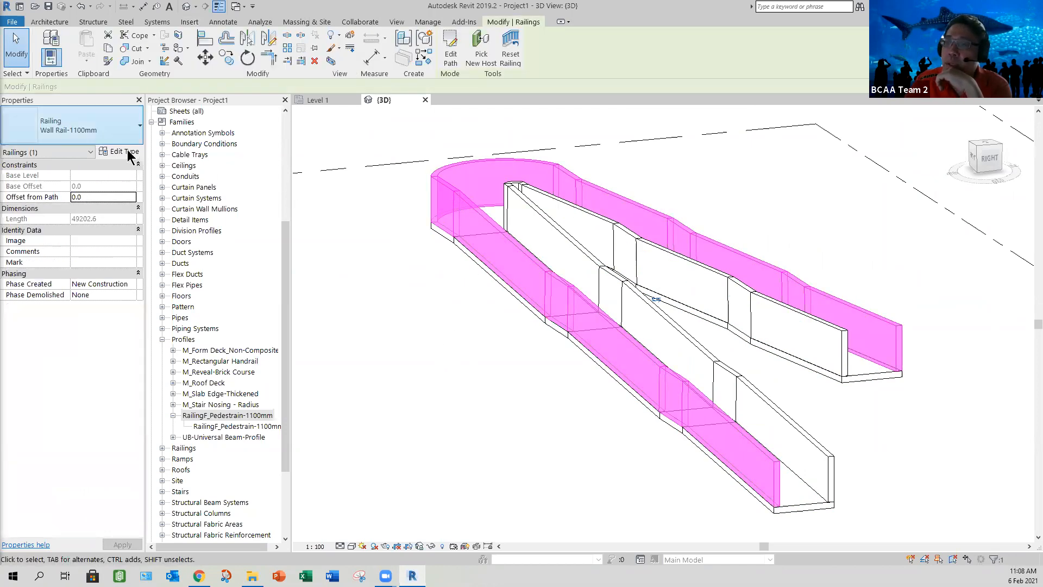
click(119, 151)
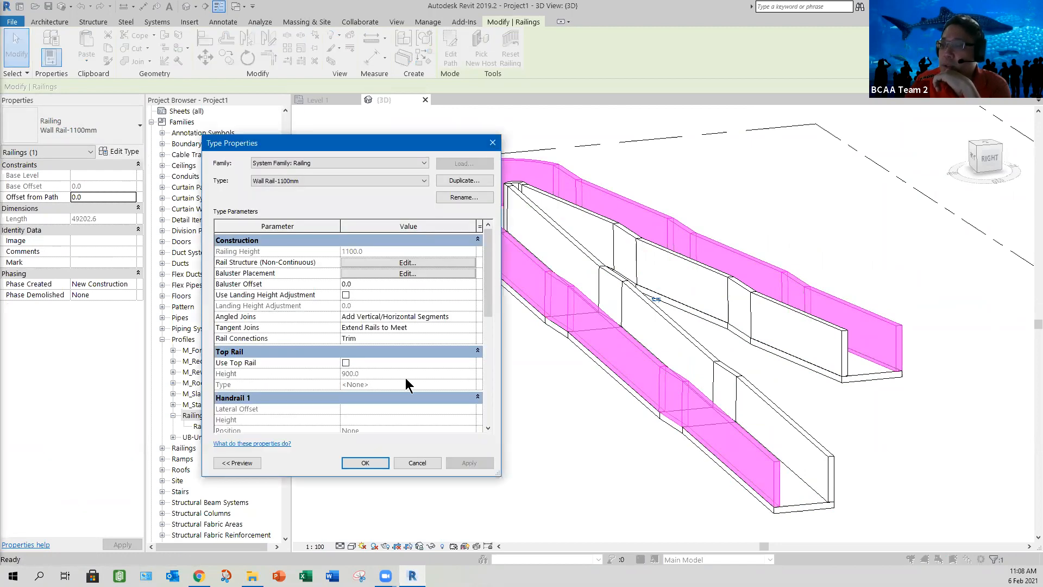
click(346, 362)
click(375, 373)
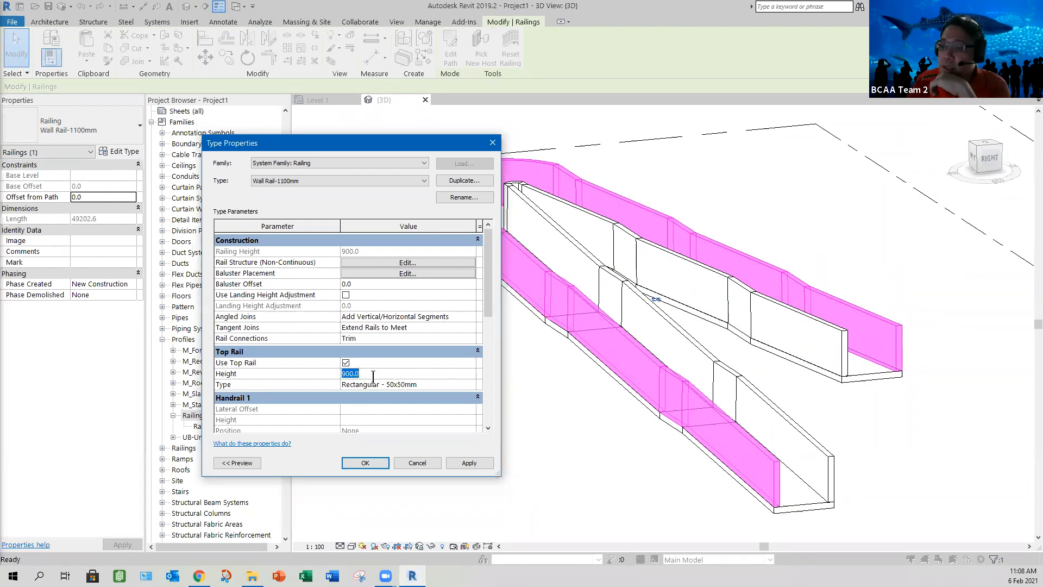
text(1200)
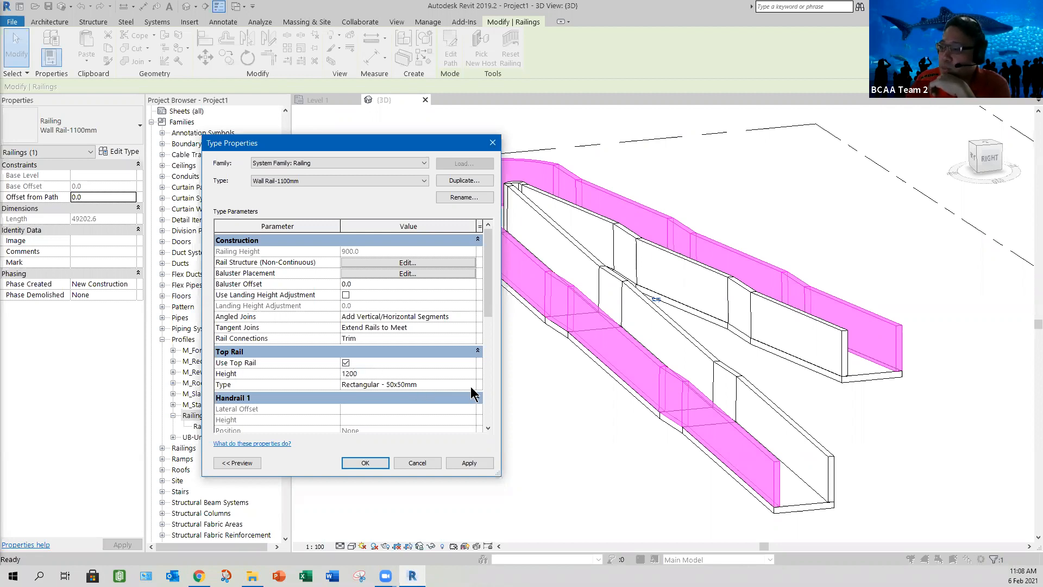
Step: Check the available top rail types, keep Rectangular - 50x50mm, and accept the railing type changes
click(411, 384)
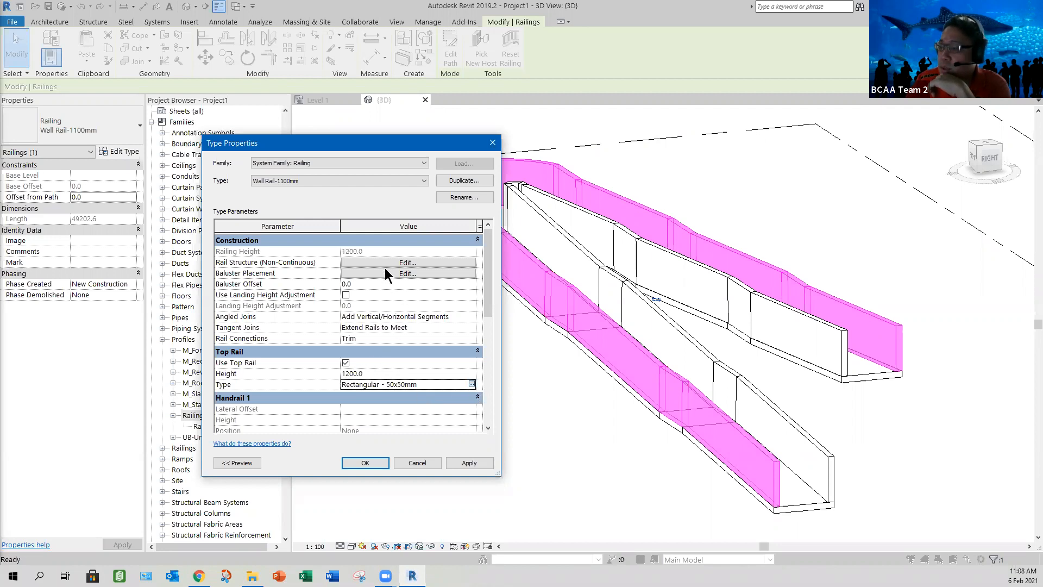
click(470, 384)
click(424, 181)
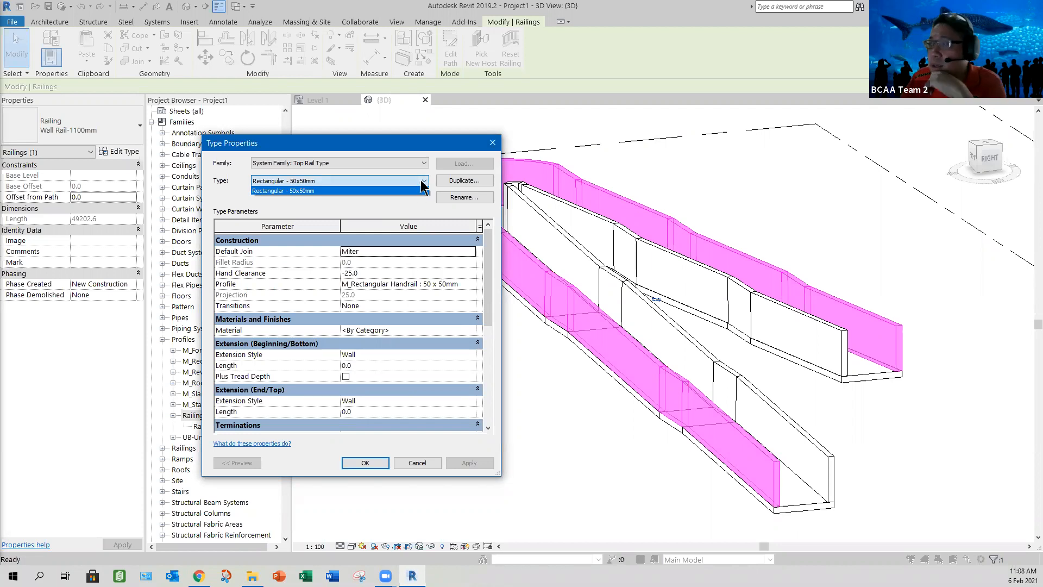
click(463, 465)
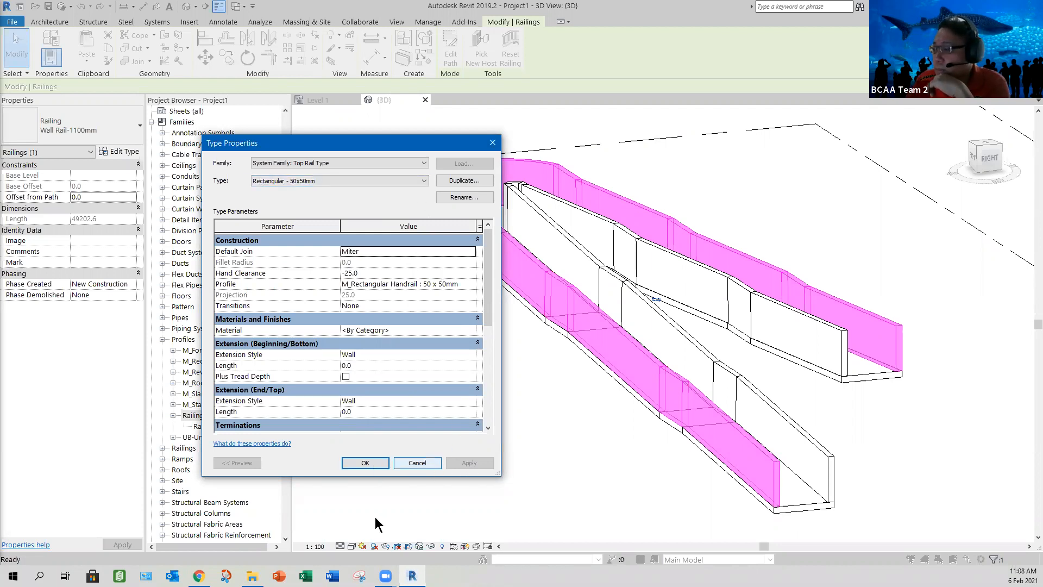
click(365, 463)
click(365, 463)
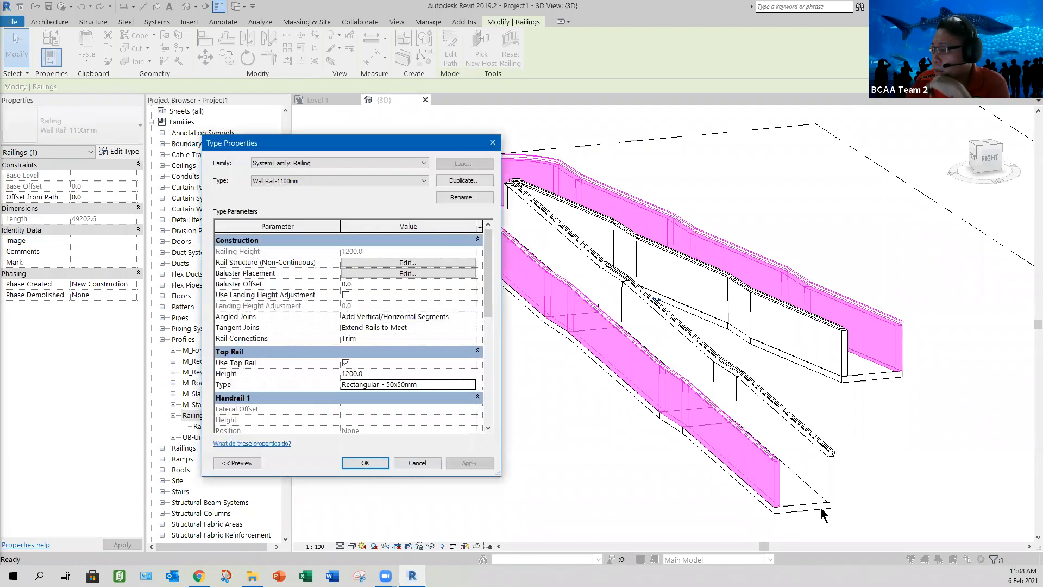
click(616, 475)
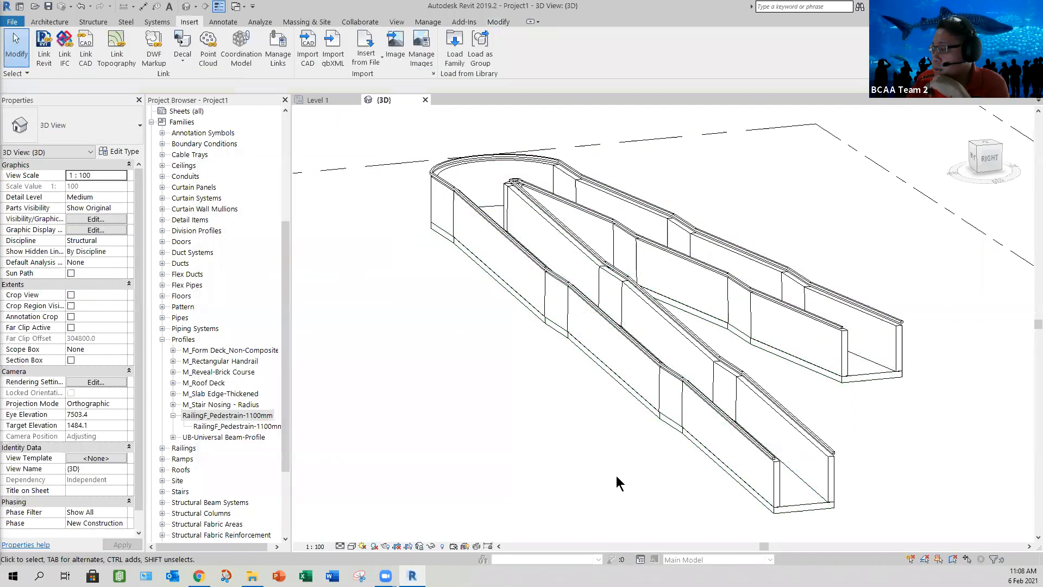
Step: Inspect how the top rail sits above the wall railing at the lower end of the ramp
scroll(586, 461, up, 3)
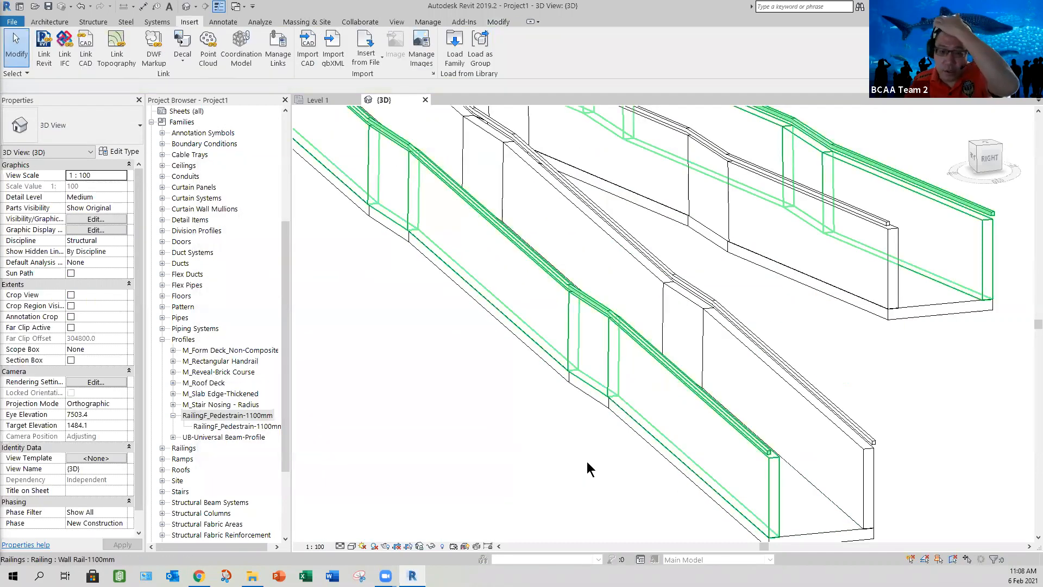
scroll(588, 462, up, 3)
scroll(852, 317, up, 2)
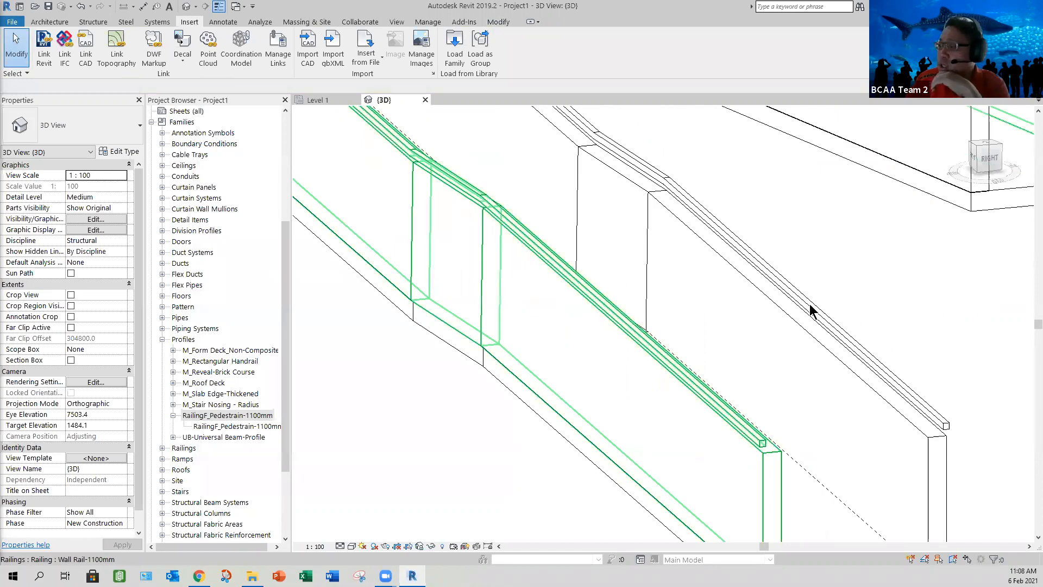
scroll(810, 318, up, 2)
scroll(788, 395, down, 2)
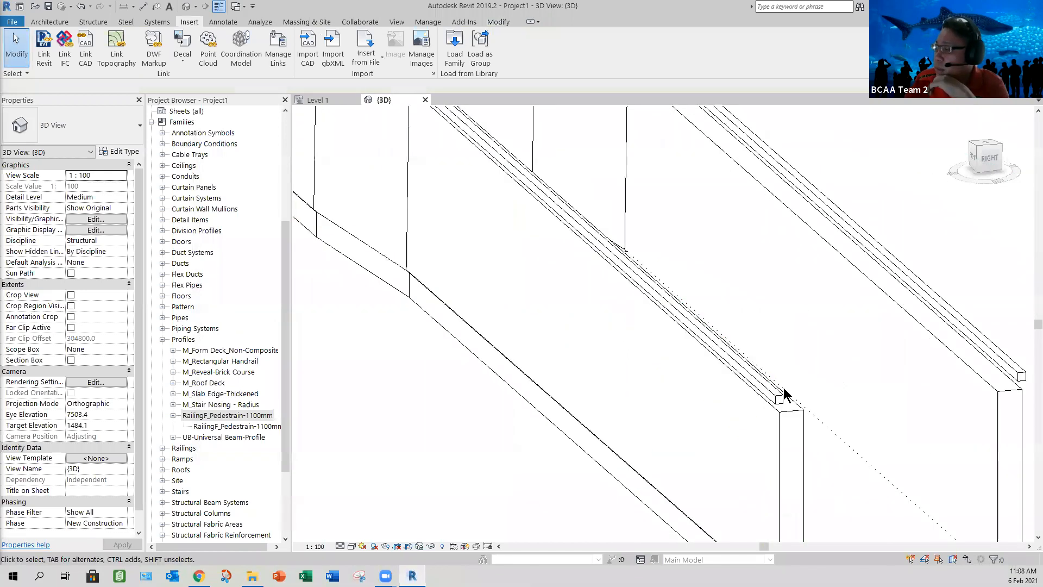
scroll(771, 353, up, 1)
Step: Turn off the built-in top rail in the Wall Rail-1100mm type and insert a rail named Top Rail in its rail structure
click(813, 419)
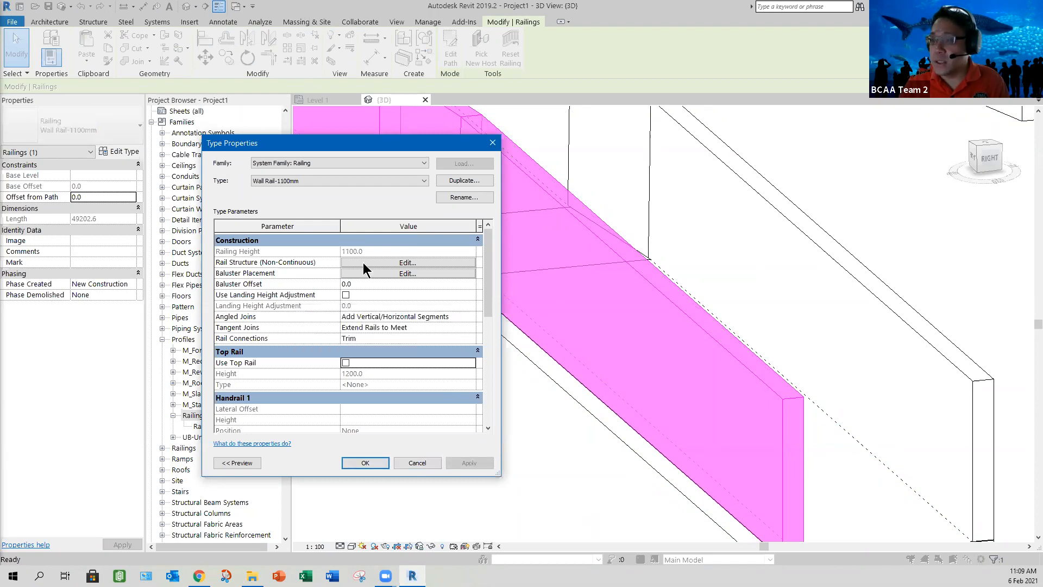
click(237, 336)
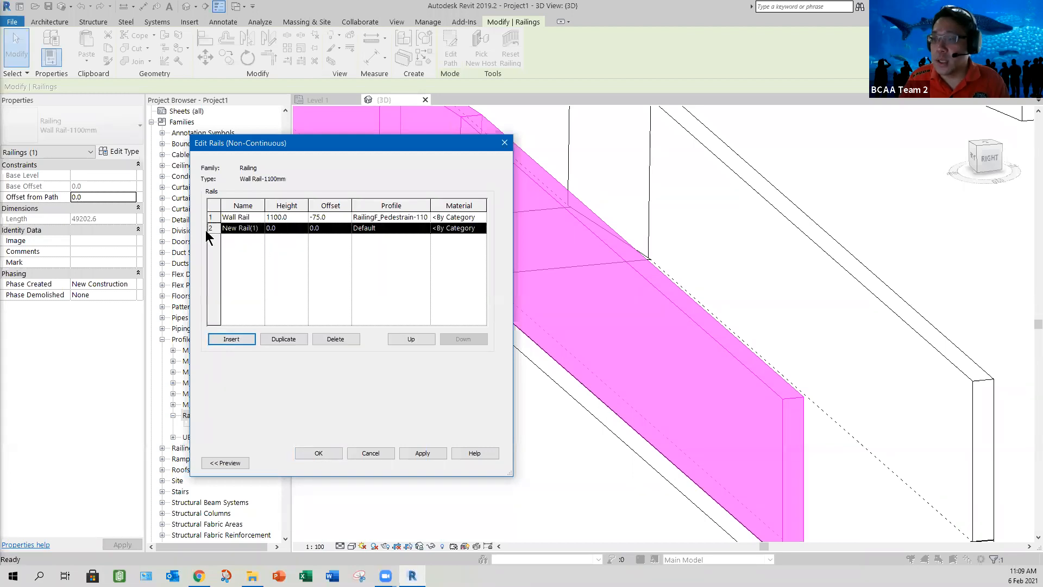
key(BackSpace)
key(shift+Home)
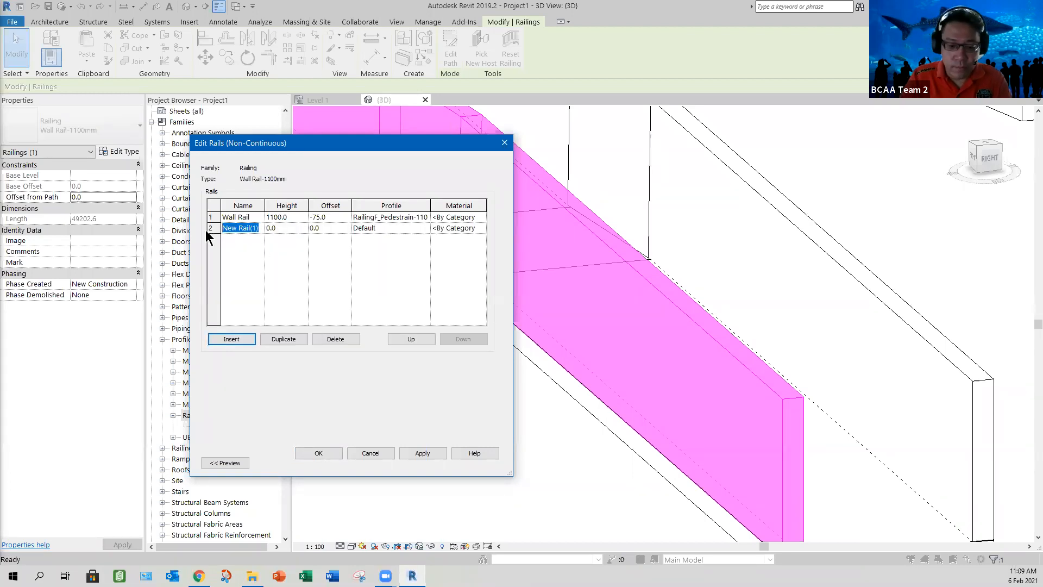
text(Top Rail)
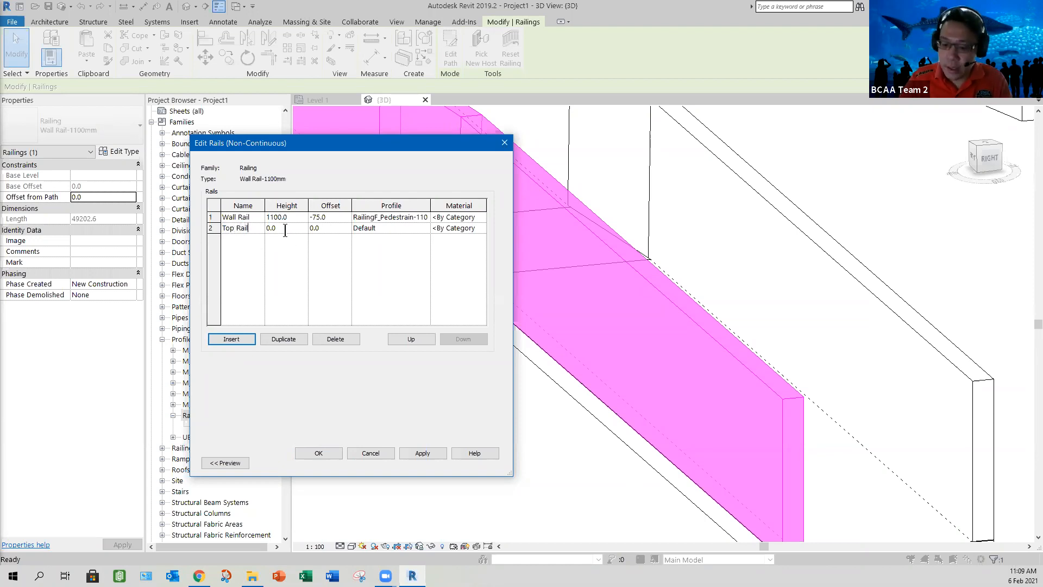
Step: Give the Top Rail a height of 1200 mm and the M_Rectangular Handrail : 50 x 50mm profile, and apply the changes
click(285, 230)
text(12)
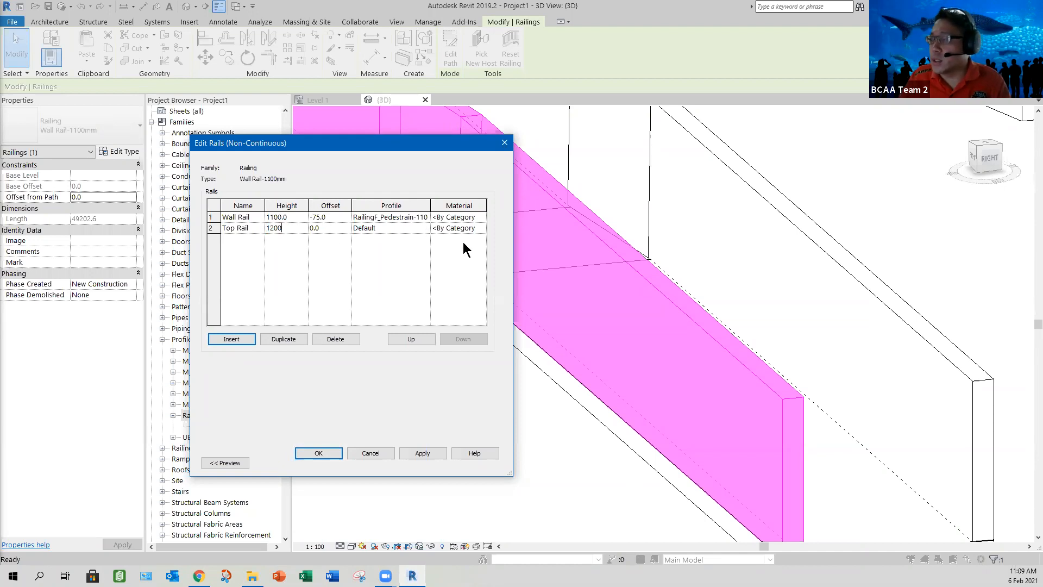
click(426, 228)
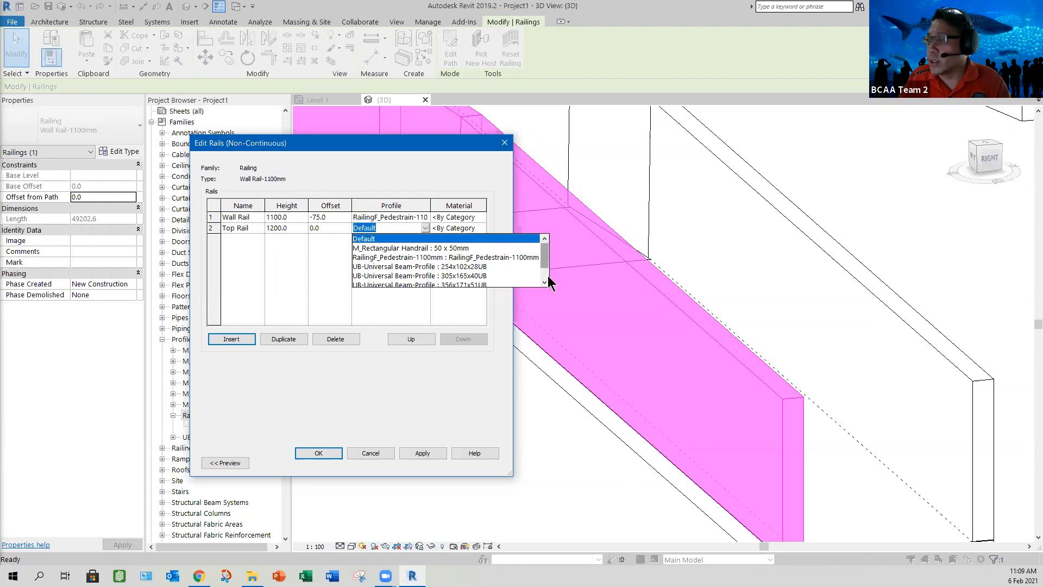
scroll(550, 261, down, 1)
scroll(550, 263, up, 1)
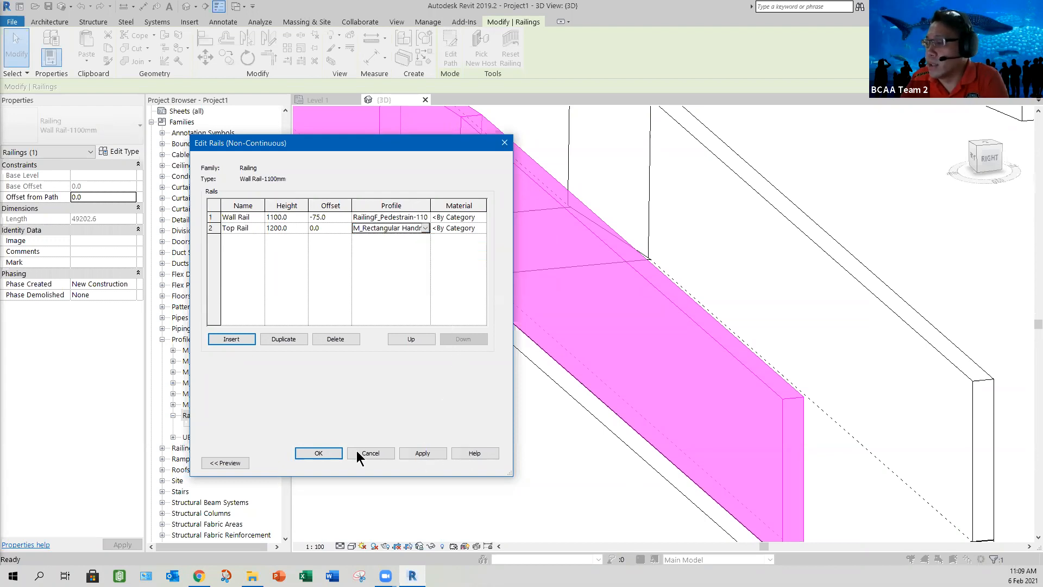
key(Return)
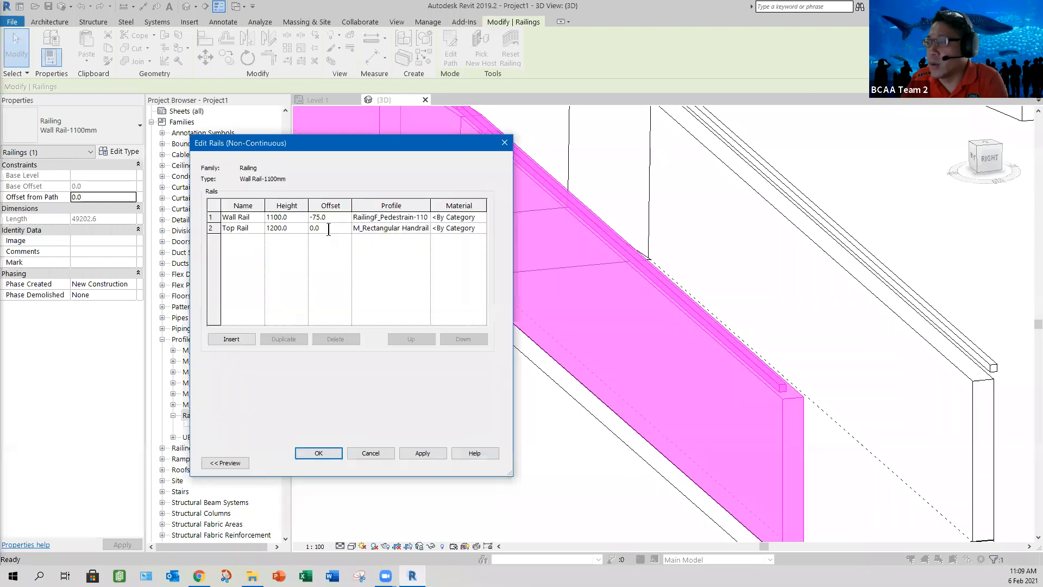
Step: Set the Top Rail's offset to -75 mm and accept the rail structure and railing type changes
click(329, 229)
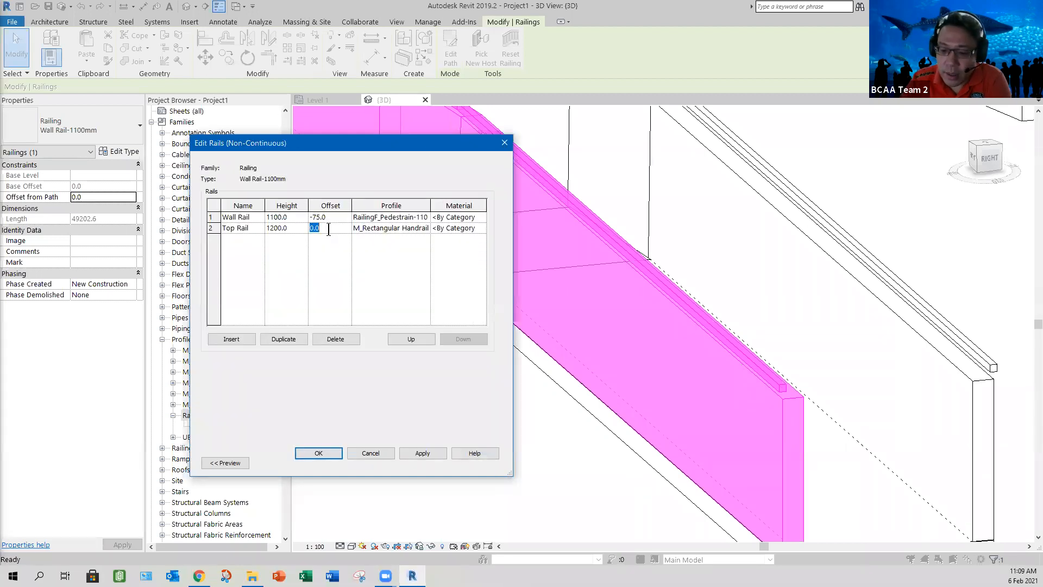
text(-75)
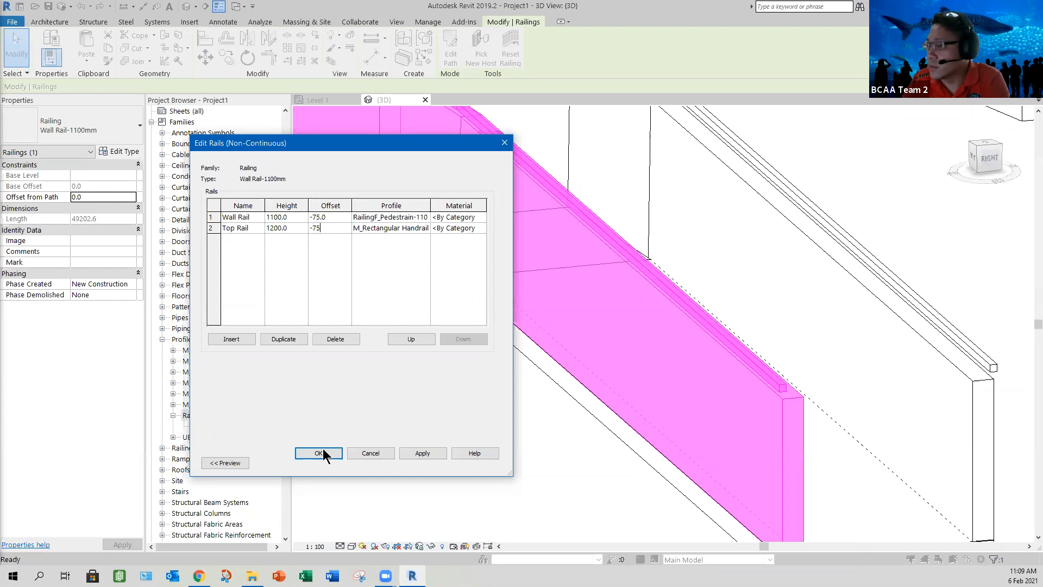
key(Return)
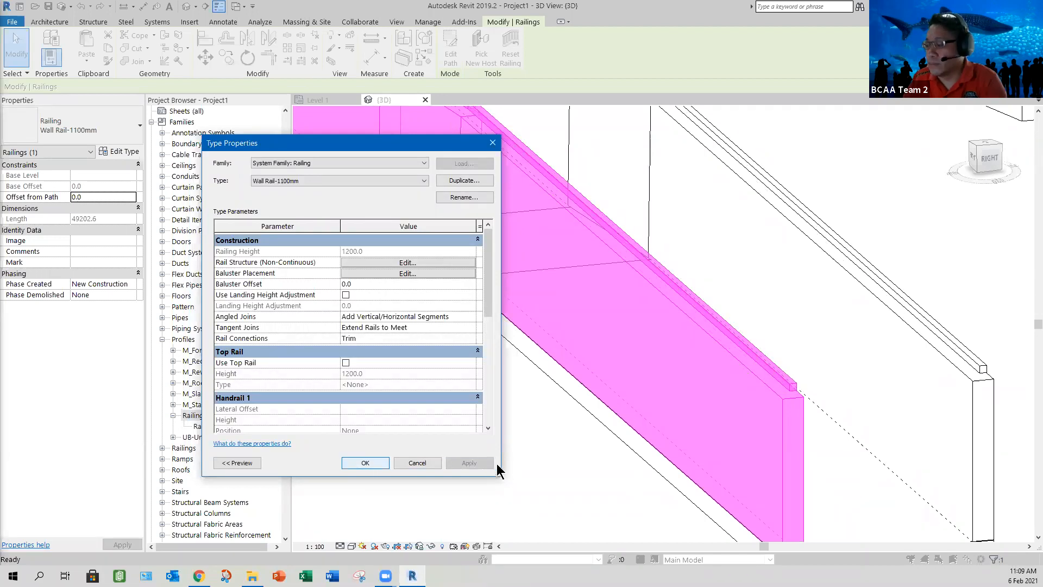
key(Return)
click(541, 448)
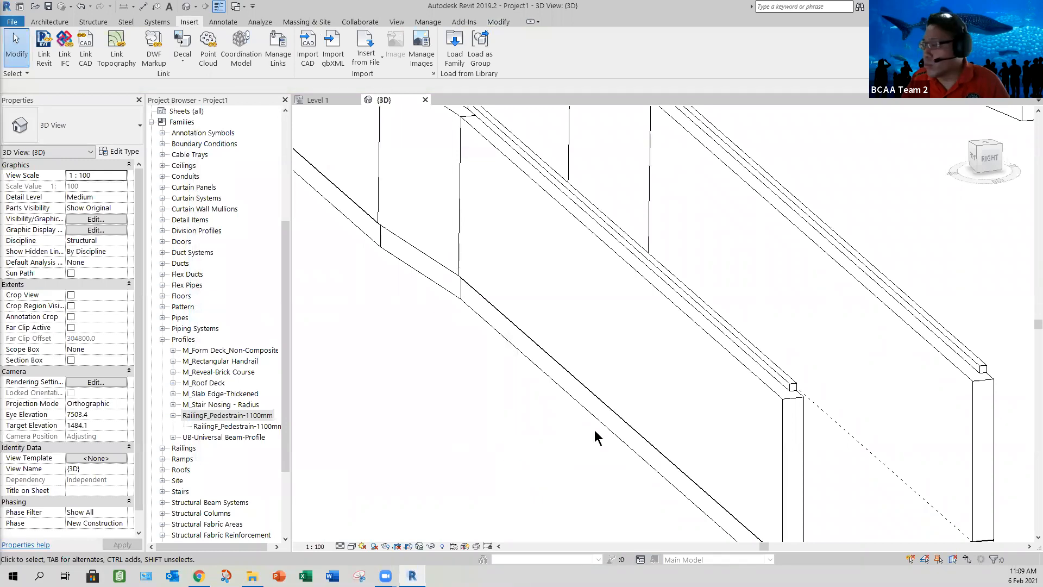
Step: Inspect how the top rails sit centred over the wall railings at the ramp's lower end from both sides
middle_drag(594, 438, 470, 340)
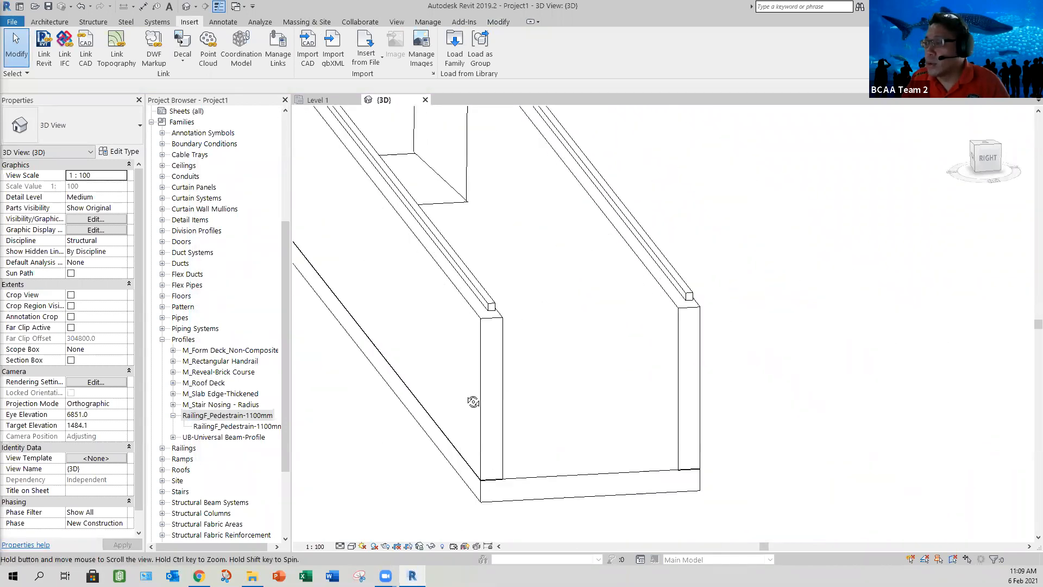
click(405, 324)
shift+middle_drag(543, 330, 601, 340)
middle_drag(369, 321, 542, 333)
middle_drag(395, 365, 634, 440)
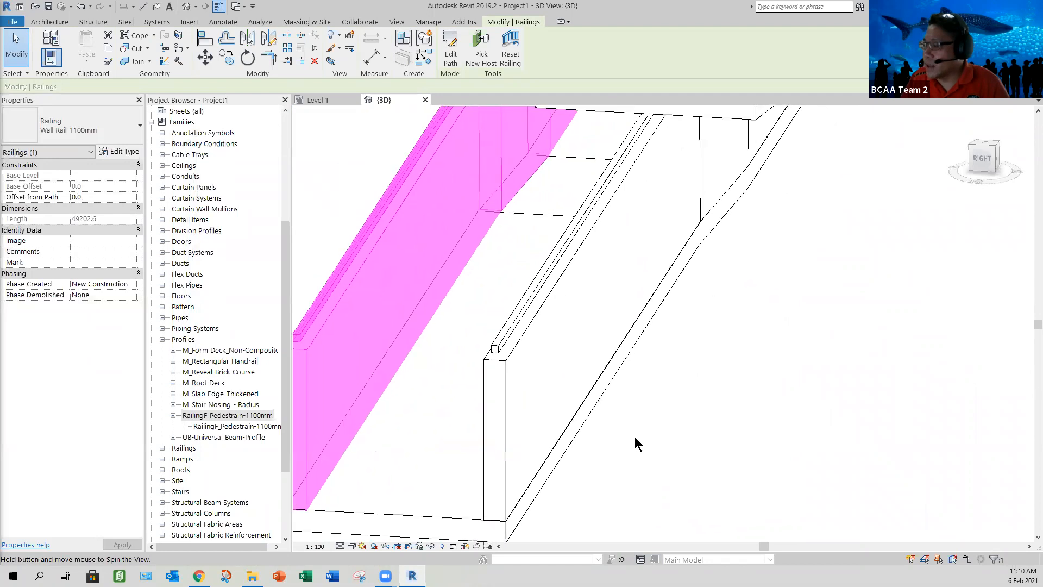
click(591, 503)
mouse_move(577, 491)
middle_down()
mouse_move(582, 514)
mouse_move(579, 499)
middle_up()
scroll(538, 489, up, 1)
scroll(761, 296, up, 8)
scroll(665, 363, up, 5)
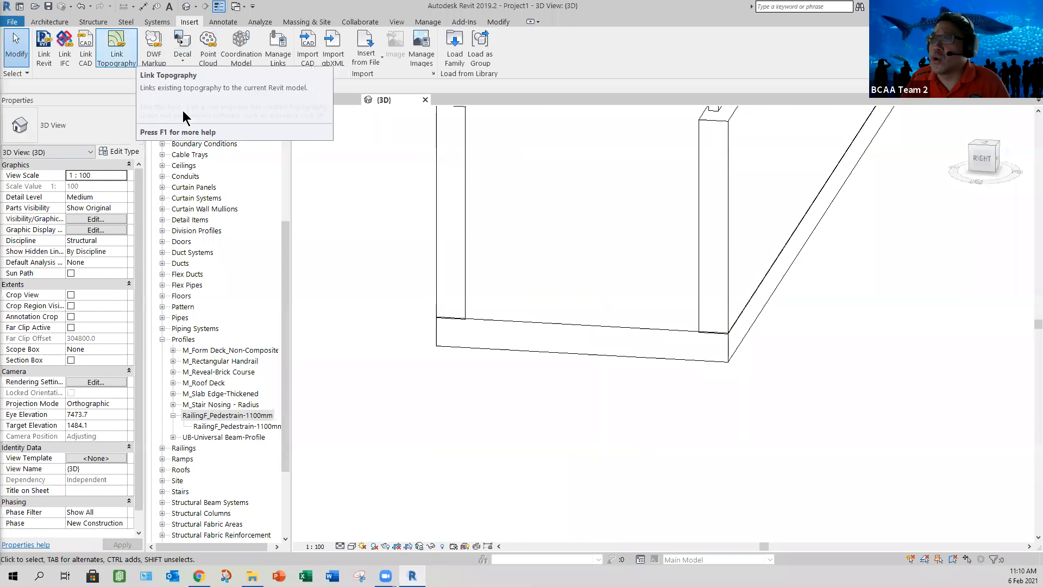
click(498, 22)
key(j)
key(g)
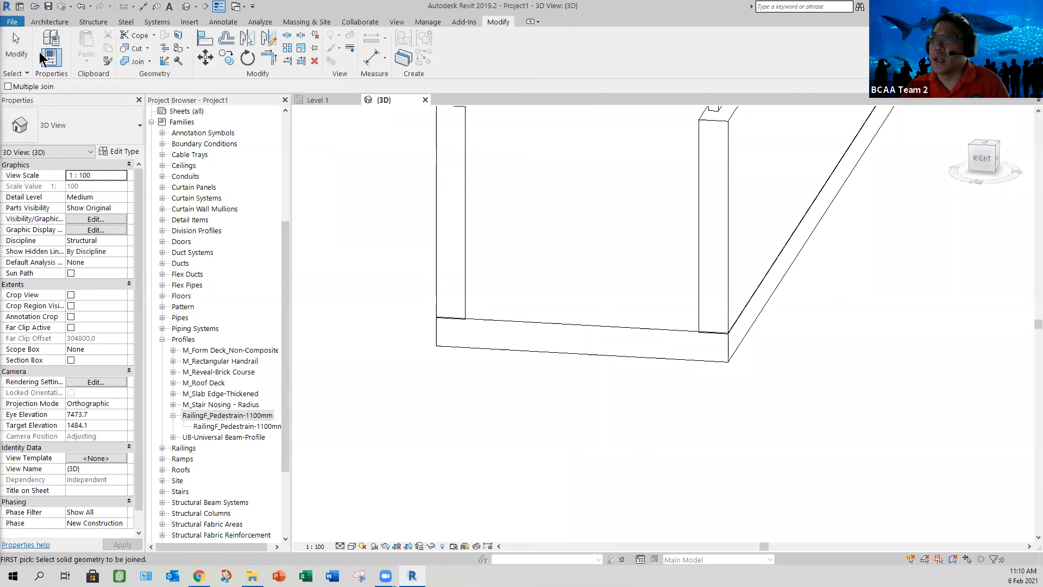
key(Escape)
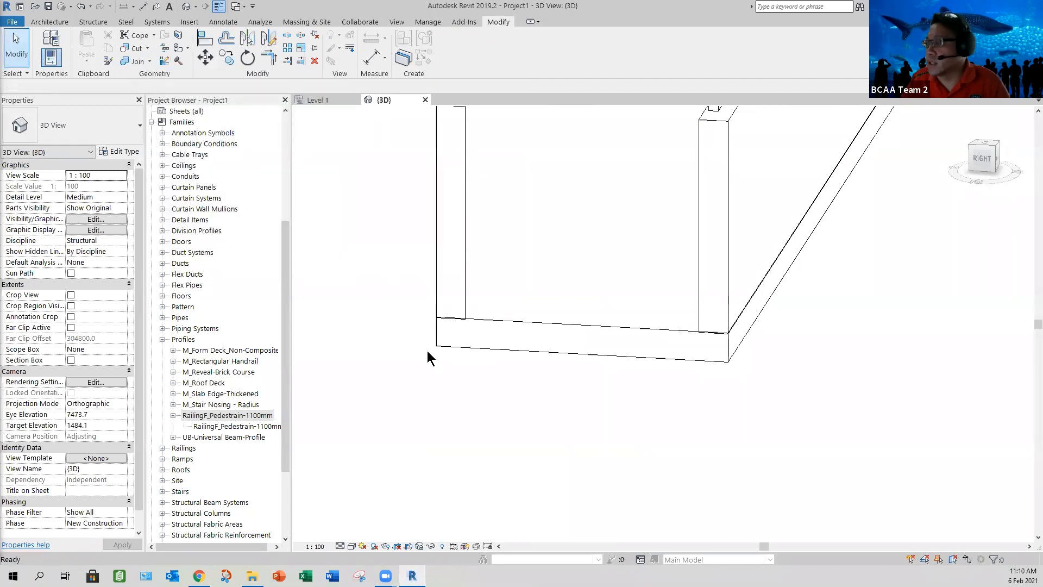
Step: Examine the top rails along the whole ramp and around the rounded landing from several angles
scroll(441, 375, down, 4)
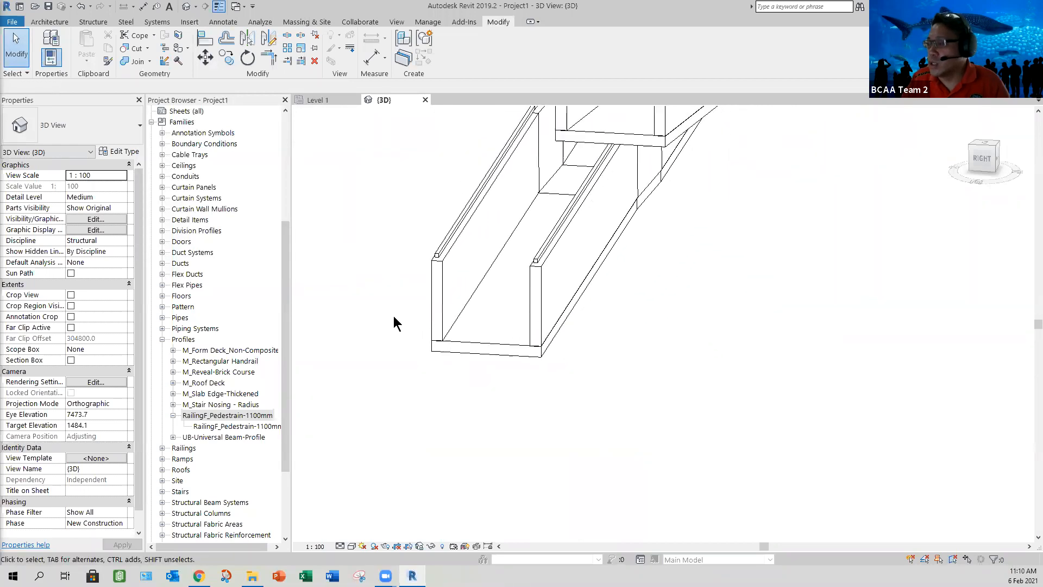
scroll(501, 431, up, 5)
scroll(513, 455, down, 4)
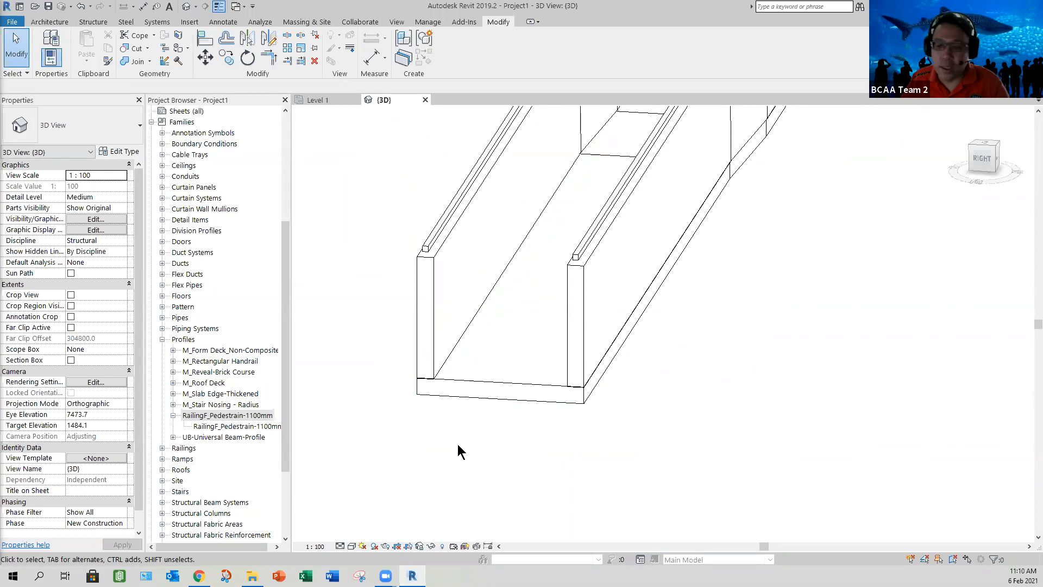
shift+middle_drag(792, 372, 1018, 387)
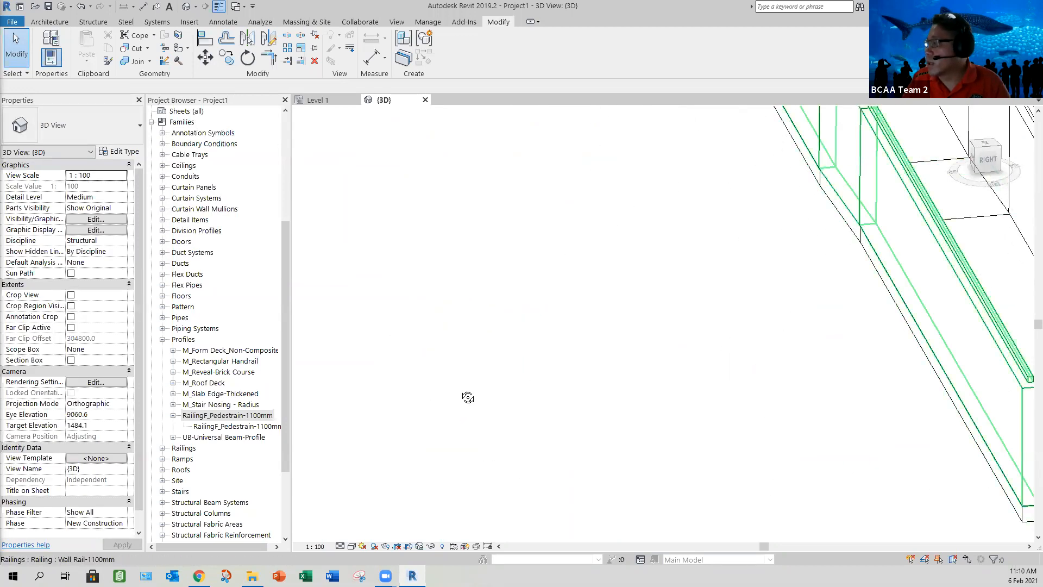
click(495, 380)
shift+middle_drag(496, 379, 484, 328)
click(706, 353)
scroll(707, 344, down, 2)
scroll(489, 330, up, 3)
scroll(446, 391, down, 3)
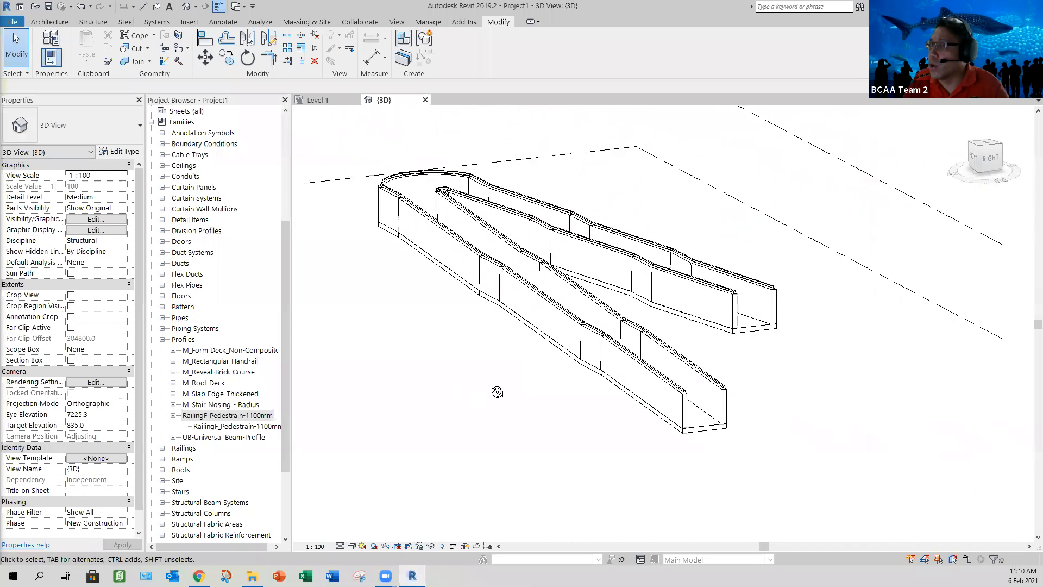
shift+middle_drag(576, 447, 333, 221)
scroll(472, 326, up, 5)
scroll(524, 352, up, 5)
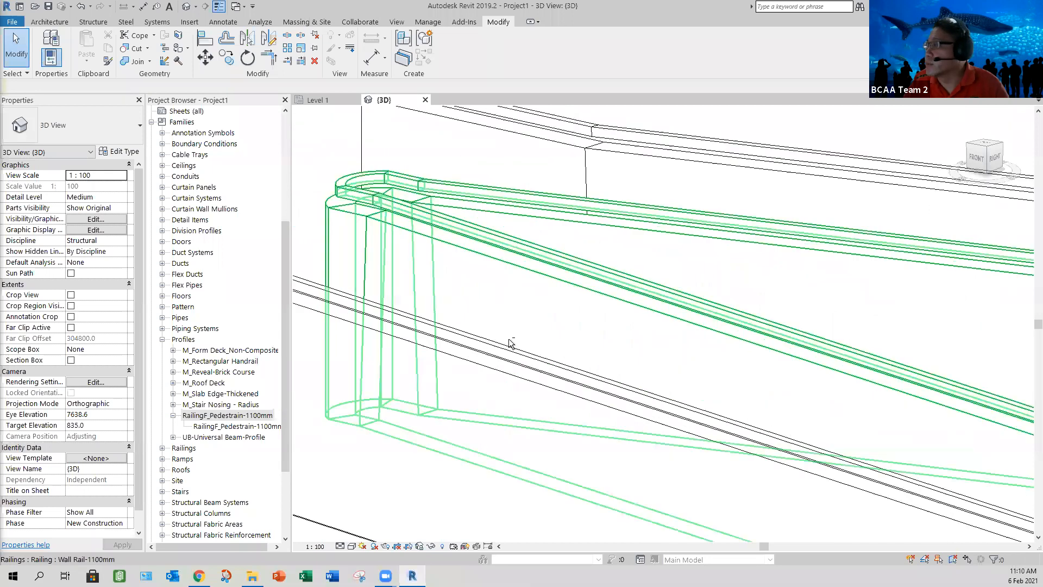
scroll(471, 277, down, 4)
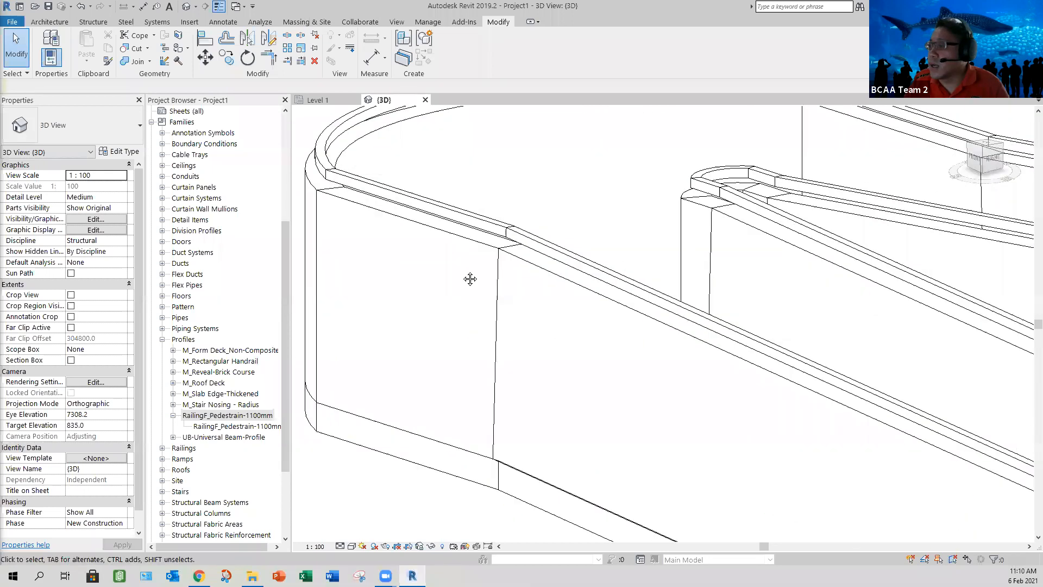
shift+middle_drag(634, 396, 777, 474)
scroll(777, 476, up, 5)
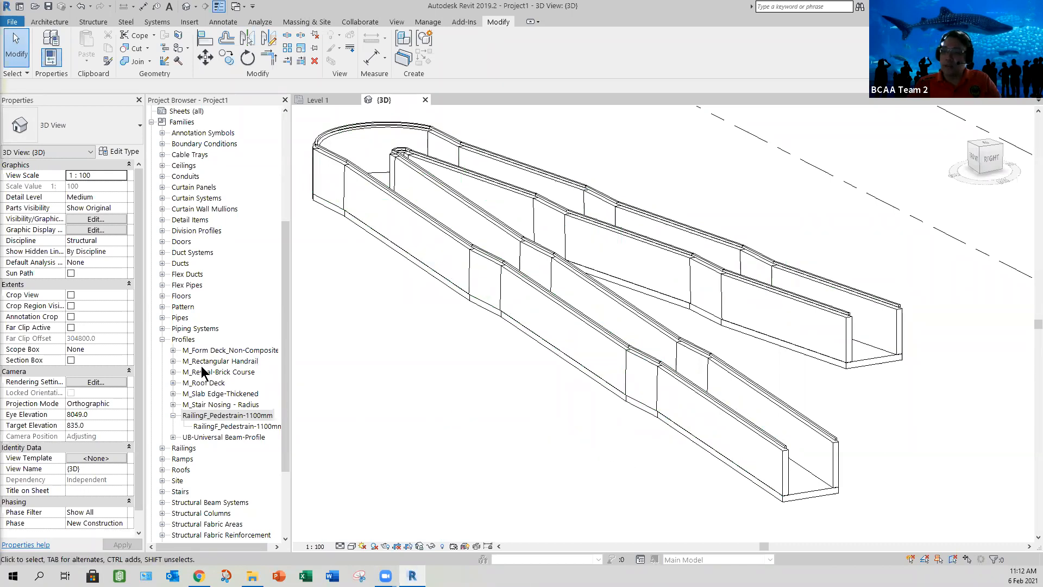
Step: Collapse the Profiles and Families branches in the Project Browser
click(162, 339)
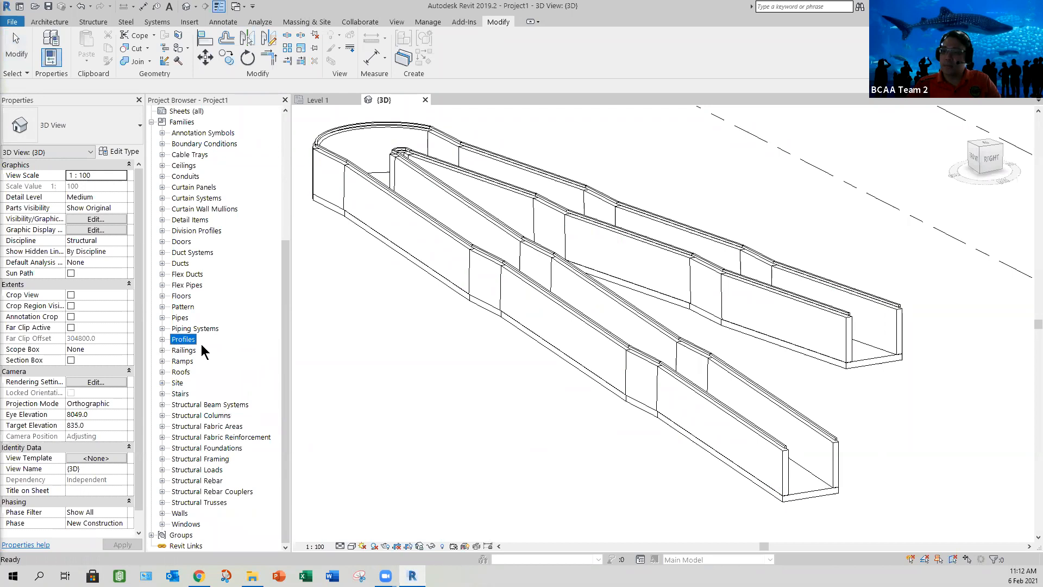
drag(282, 321, 285, 224)
click(152, 263)
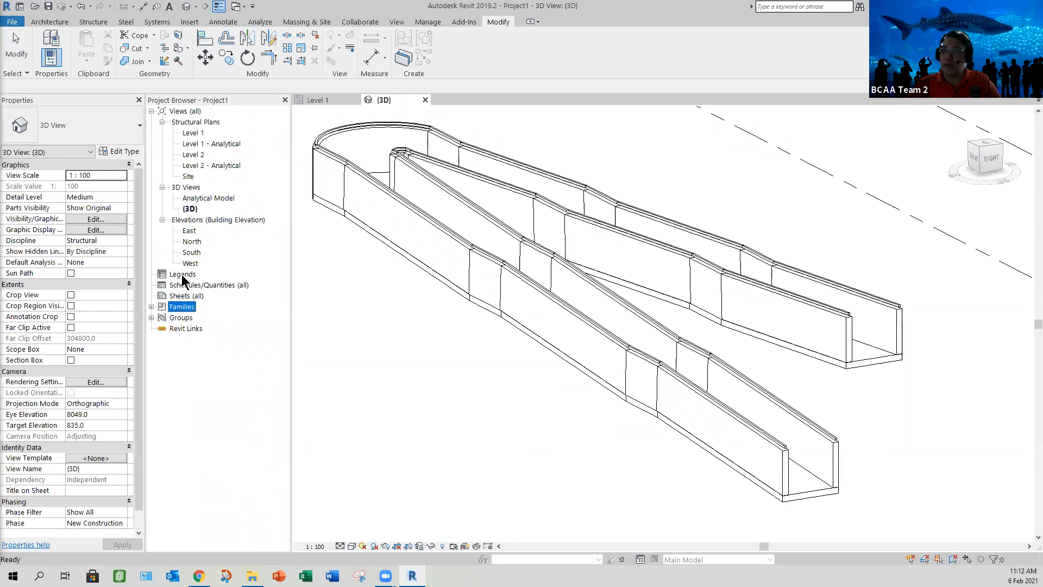
click(103, 24)
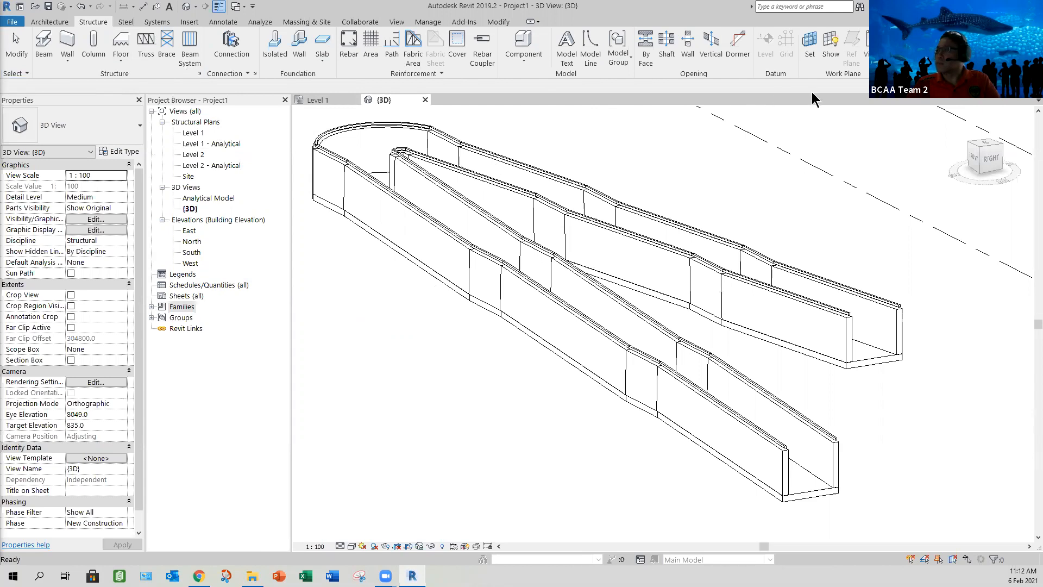
scroll(642, 251, up, 3)
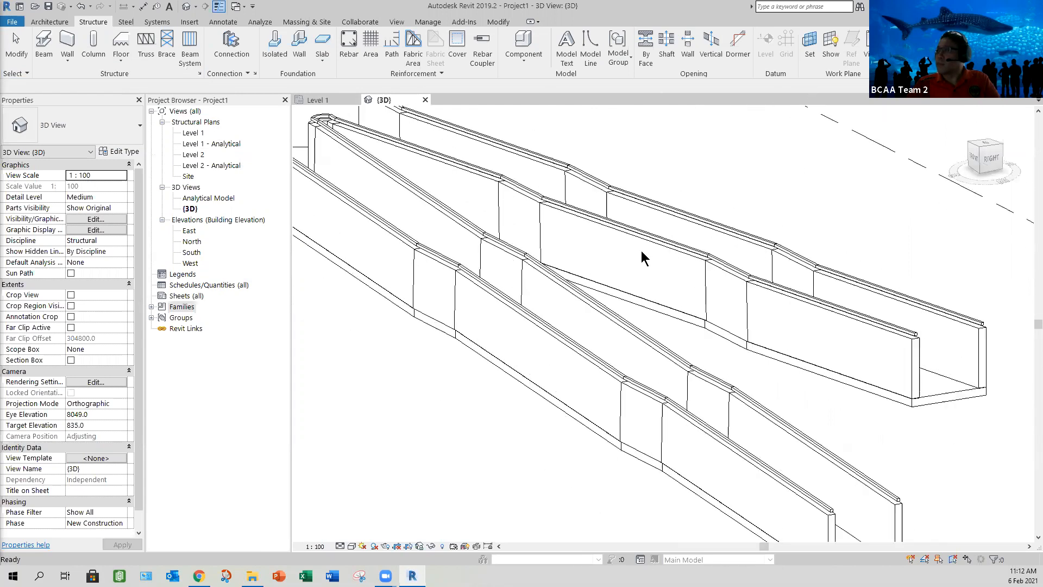
scroll(641, 250, down, 3)
middle_drag(675, 231, 673, 207)
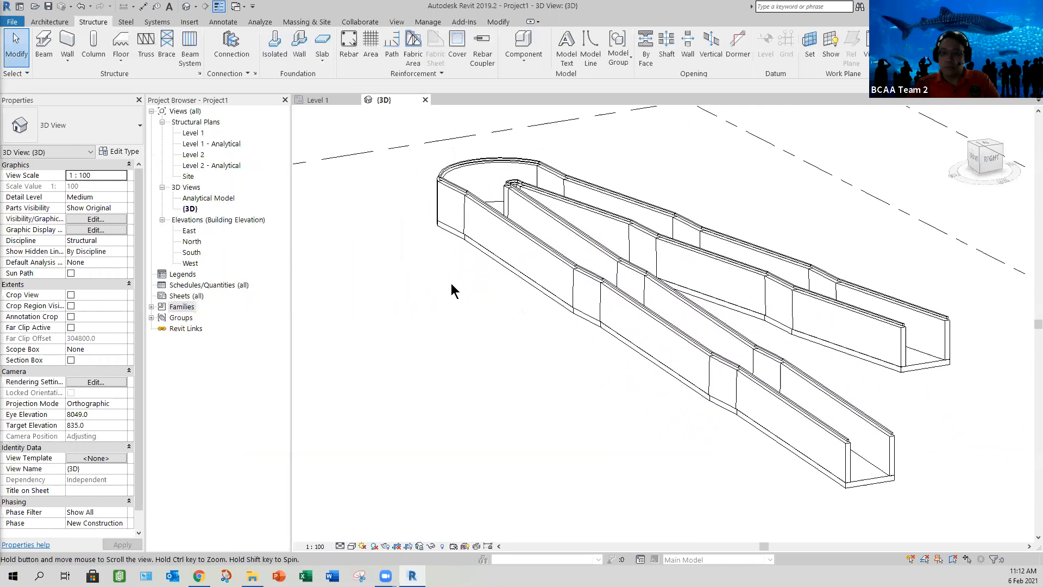
middle_drag(321, 397, 315, 402)
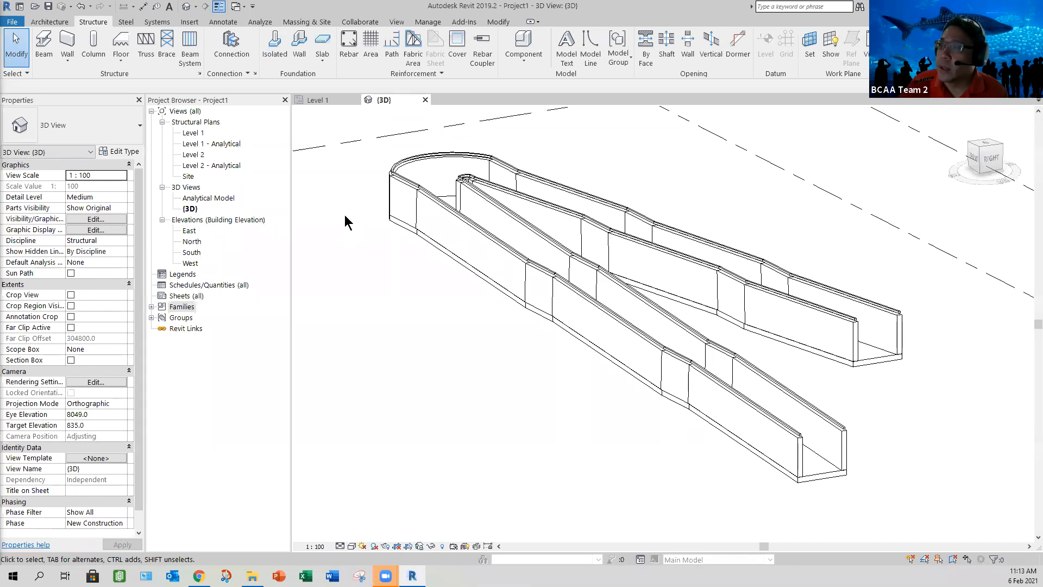
Step: Close the 3D and Level 1 views and the project without saving the changes
click(425, 100)
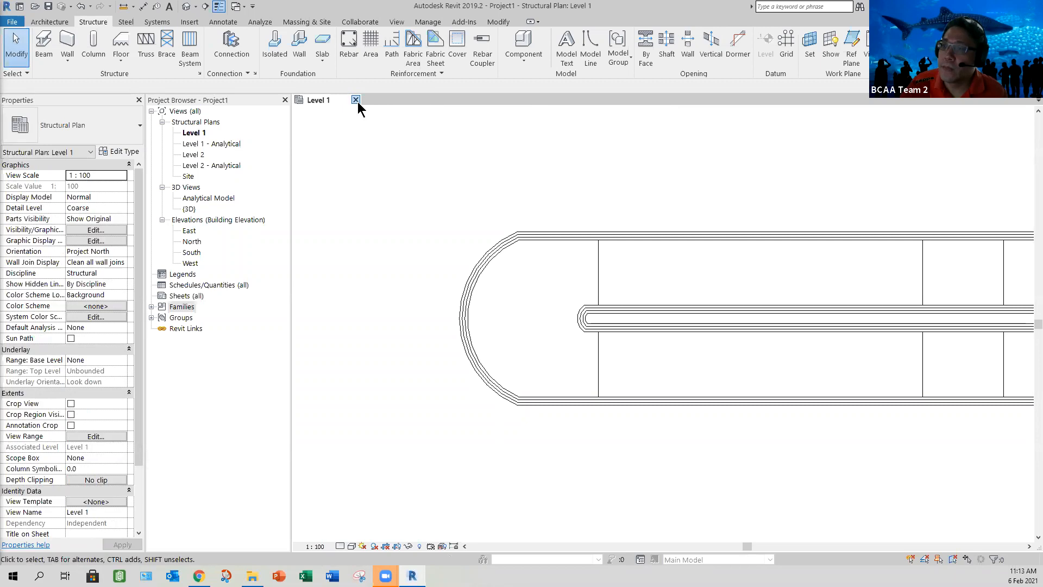
click(357, 101)
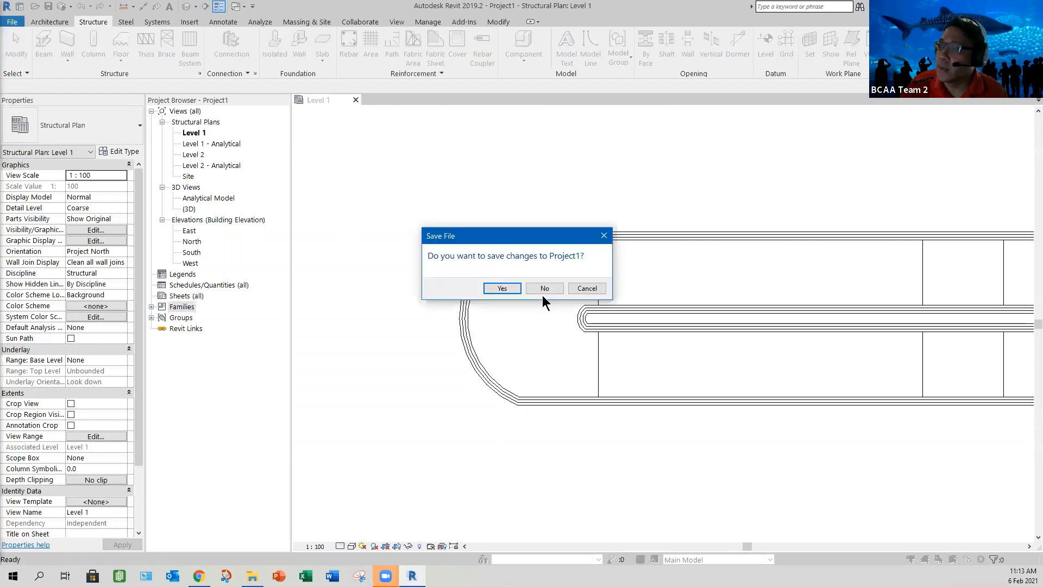
click(543, 289)
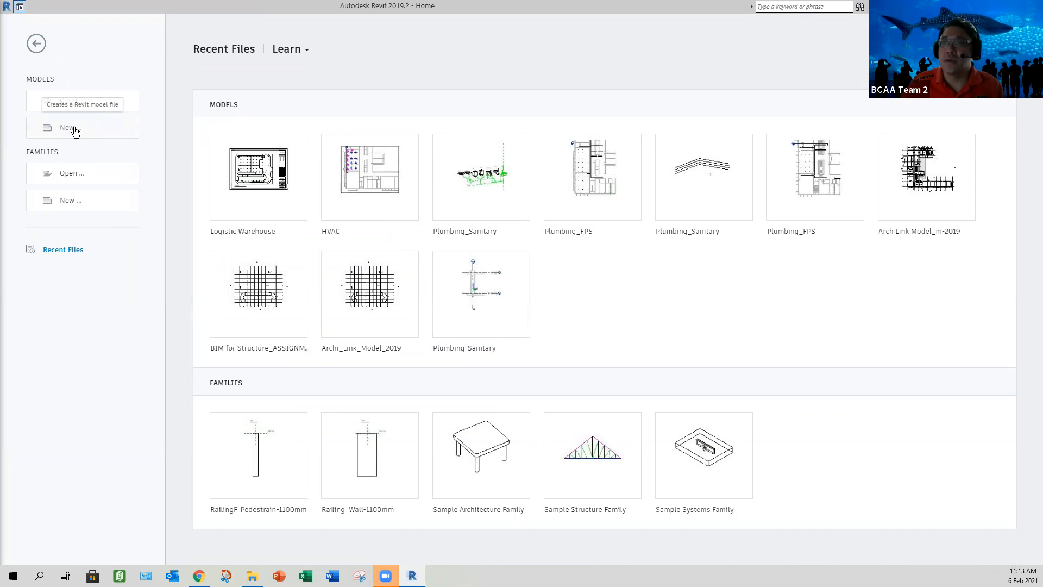
Step: Create a new project from the Structural Analysis Template
click(75, 130)
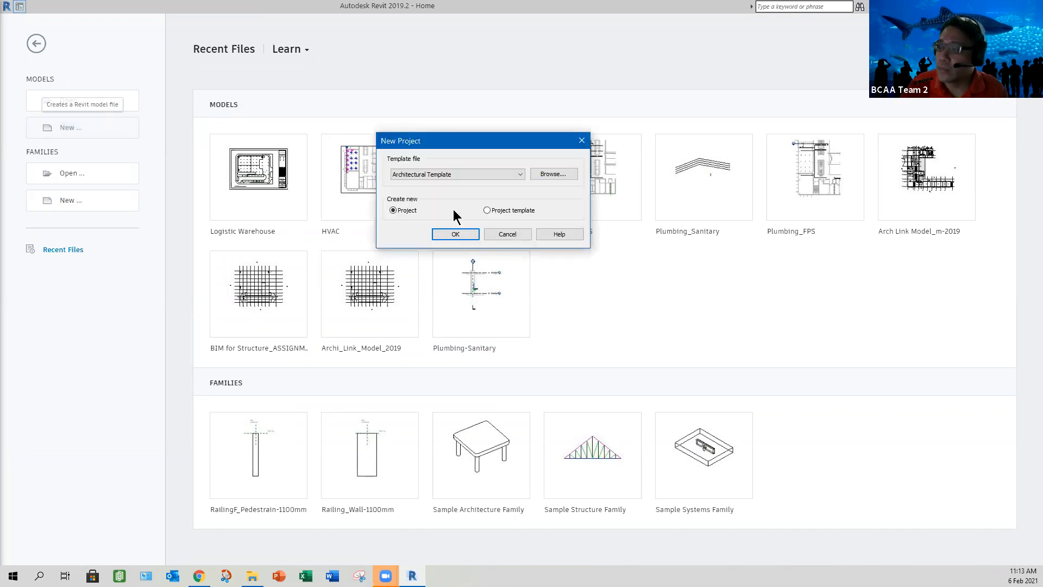
click(451, 179)
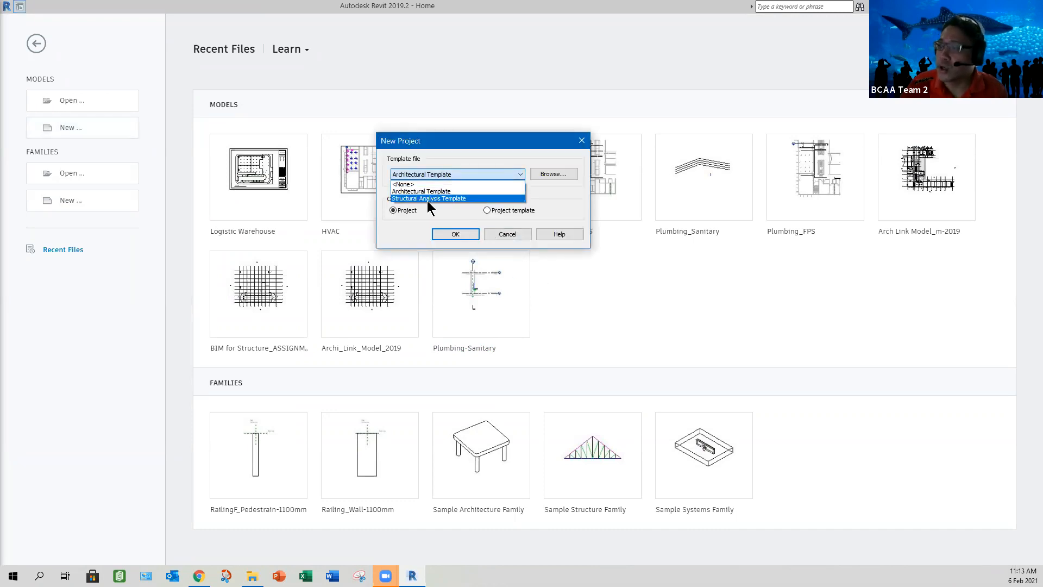
click(427, 199)
click(455, 234)
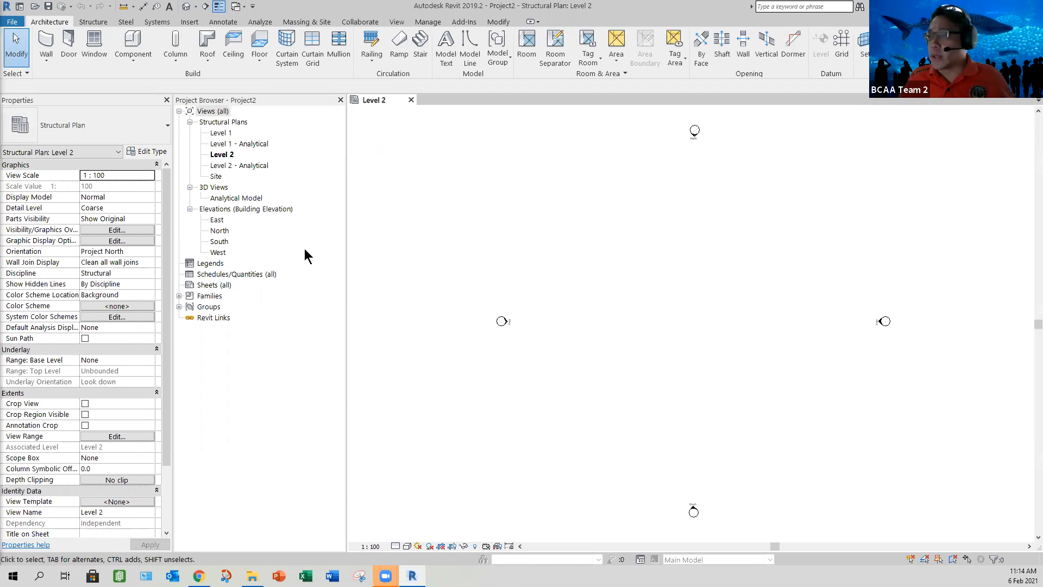
Step: Review the Level 1 and Level 2 analytical plans, the Analytical Model view and the Show Analytical Model option of the Level 2 plan
scroll(631, 325, up, 2)
middle_drag(572, 310, 546, 294)
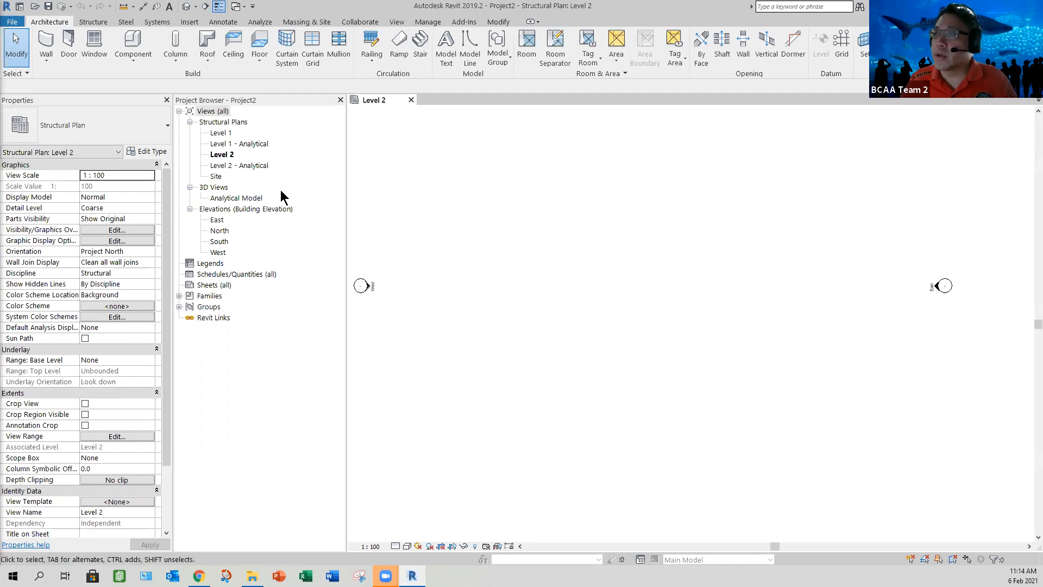
click(253, 165)
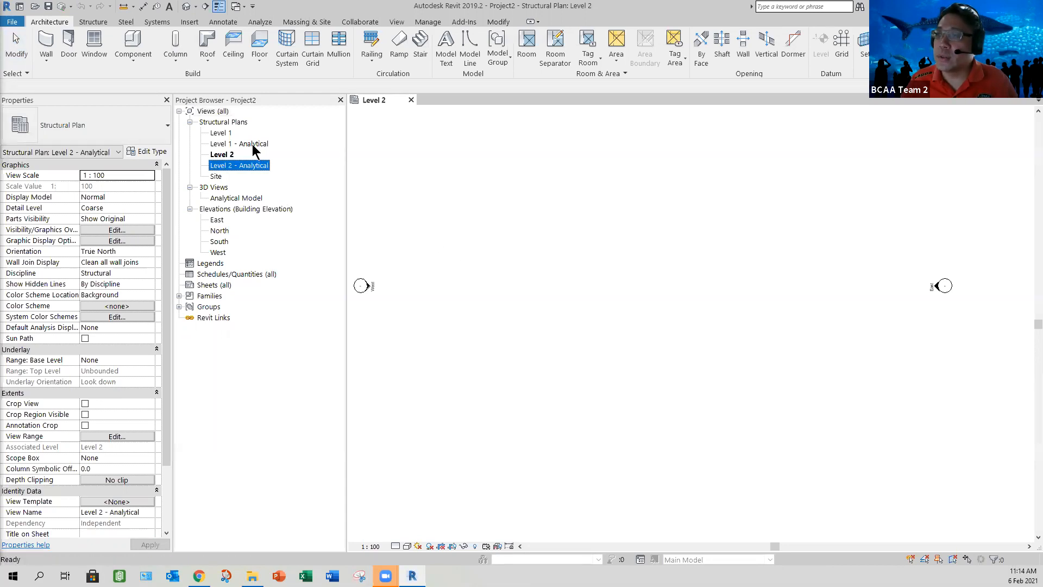
click(253, 144)
click(251, 165)
click(254, 144)
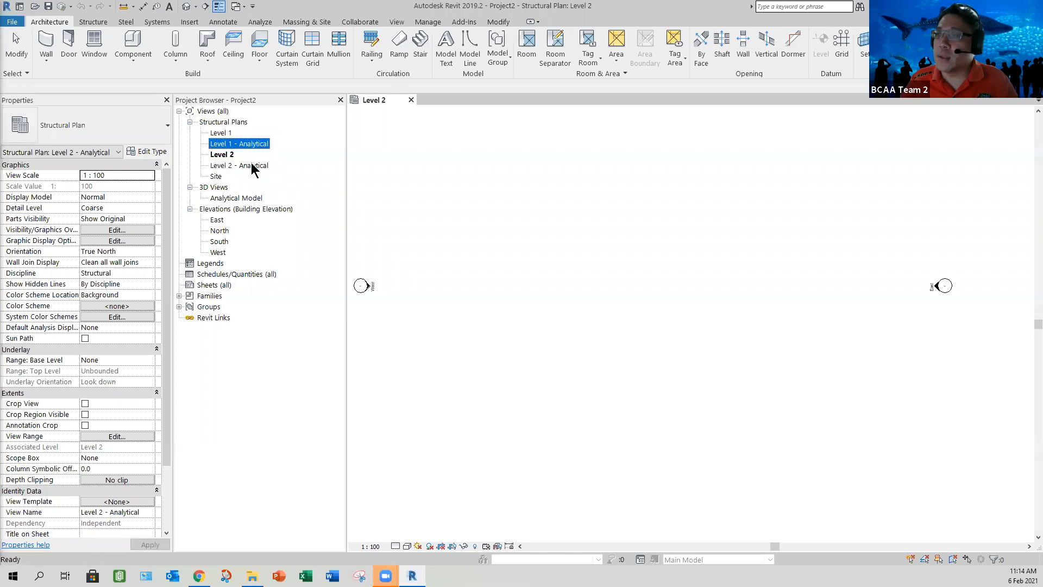
click(253, 165)
click(254, 144)
click(250, 165)
click(239, 197)
click(253, 165)
click(257, 146)
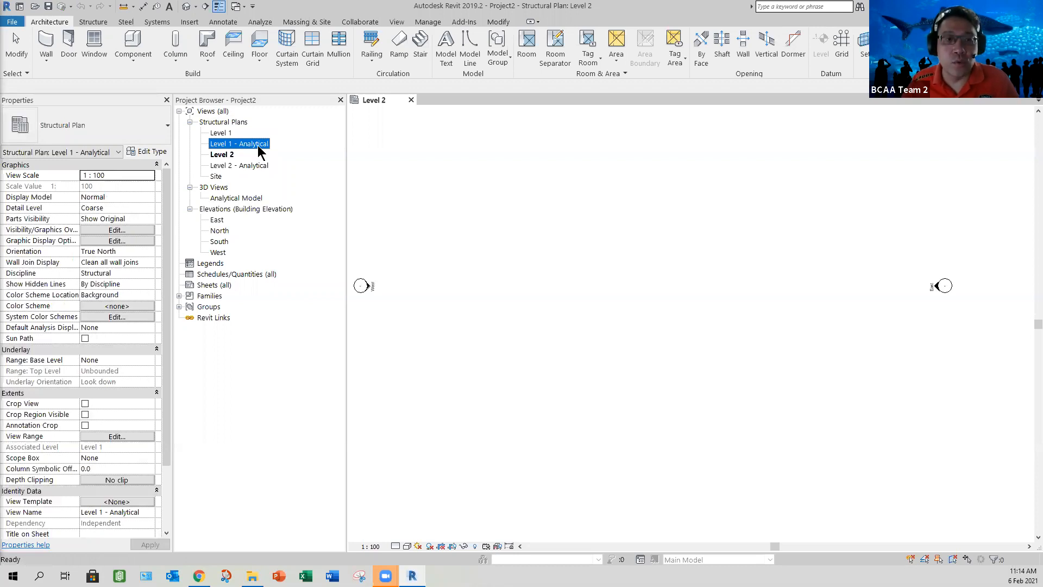
click(223, 155)
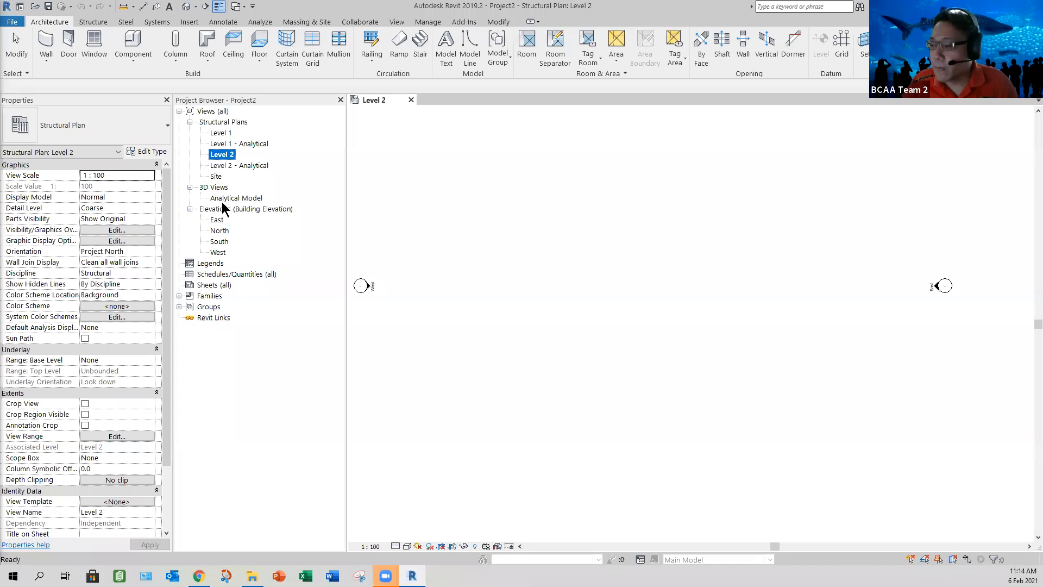
click(497, 546)
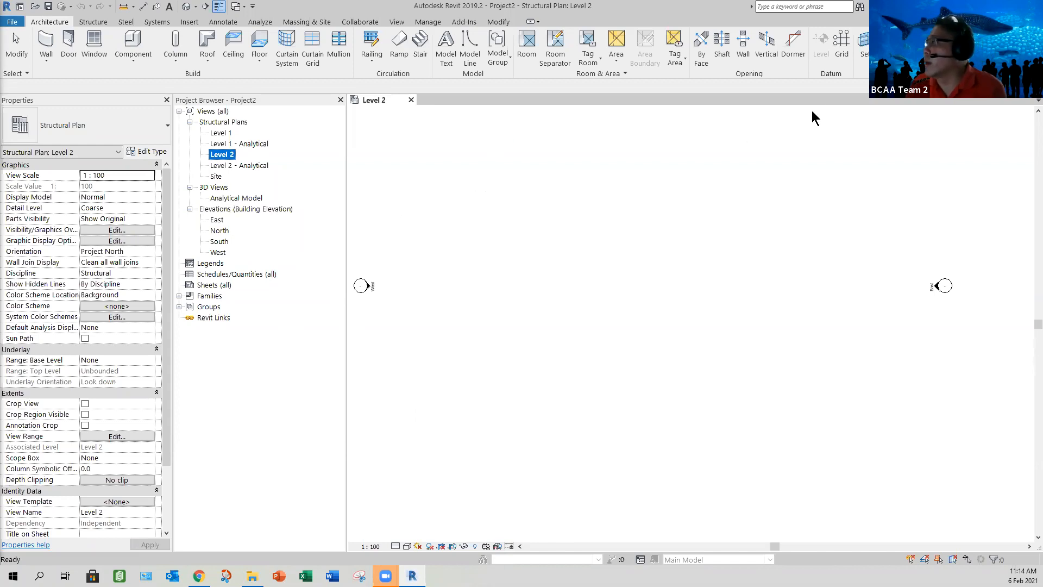
Step: Draw two parallel vertical grid lines, 1 and 2, spaced 7000 mm apart in the Level 2 plan
click(840, 53)
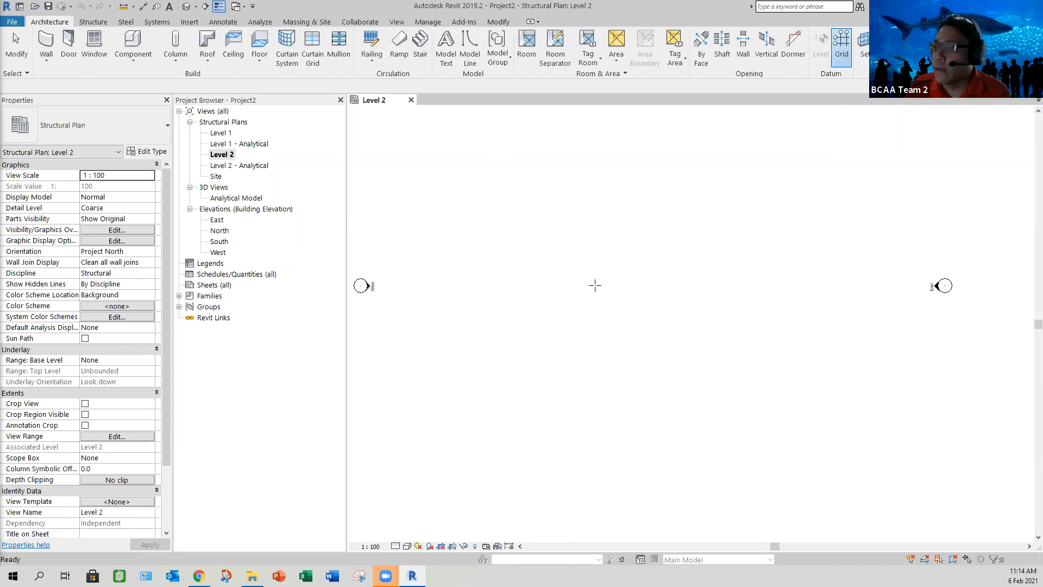
click(508, 338)
click(514, 255)
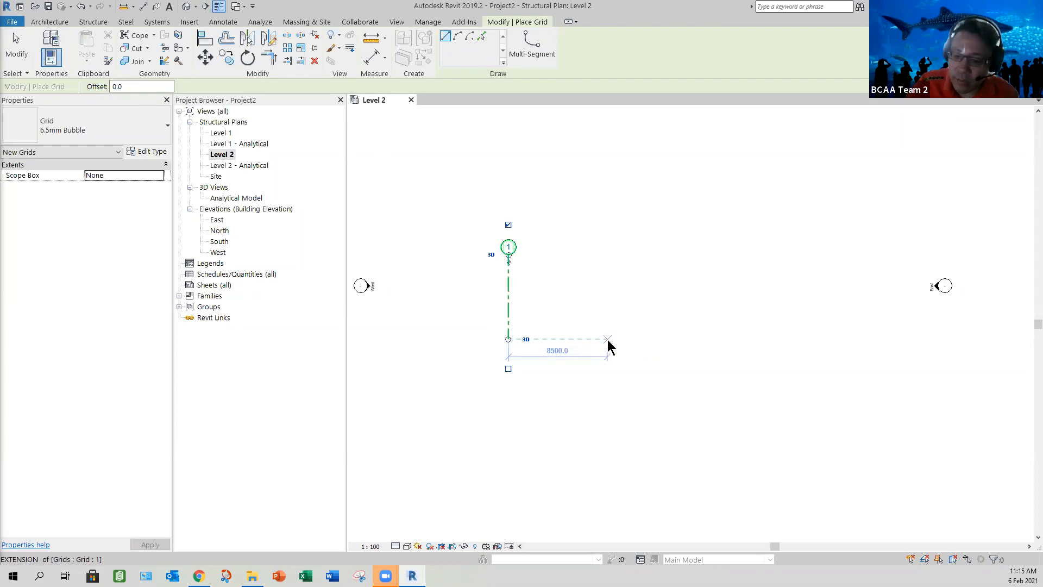
text(7)
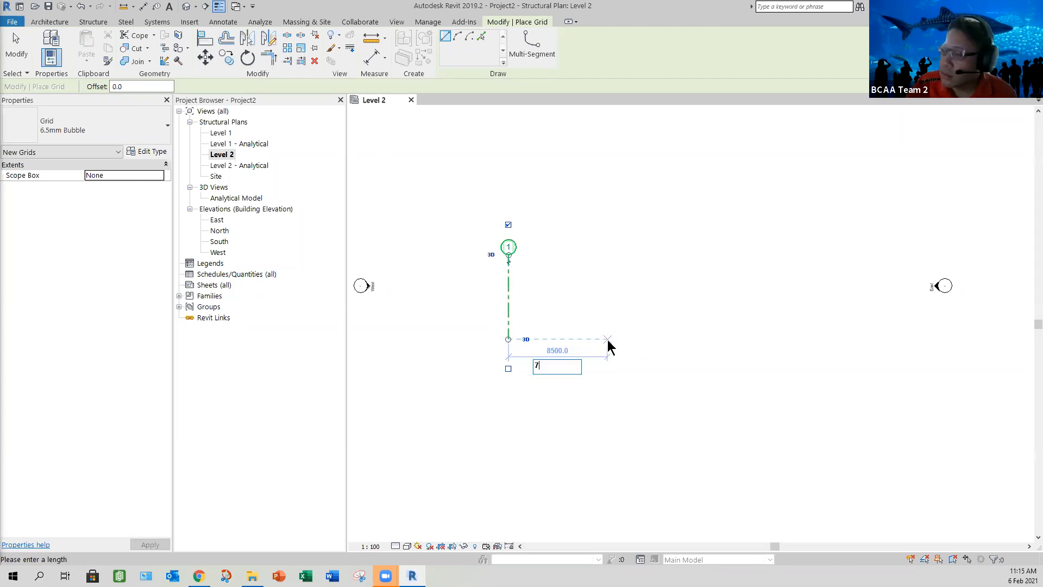
text(000)
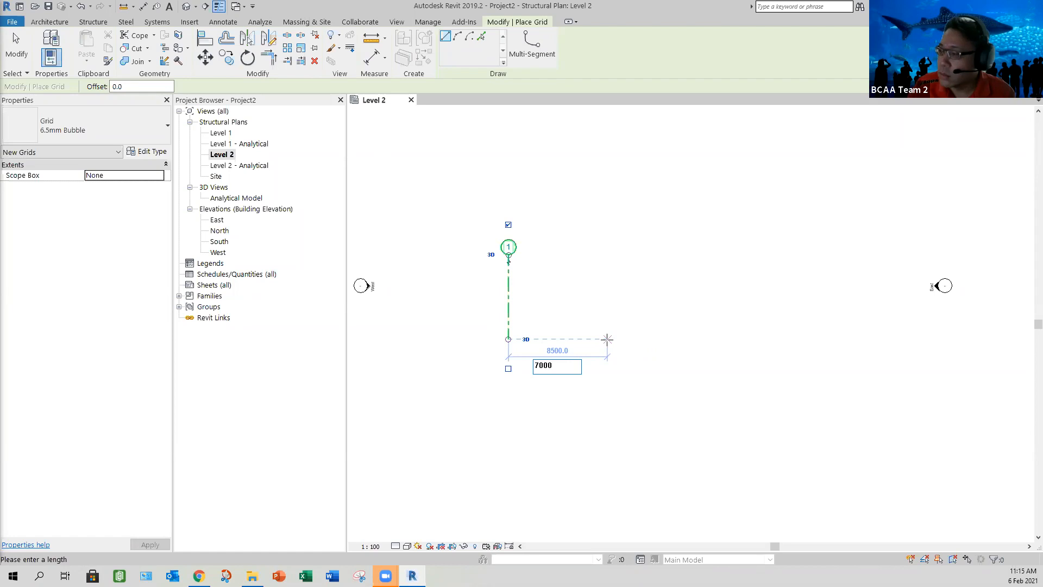
key(Return)
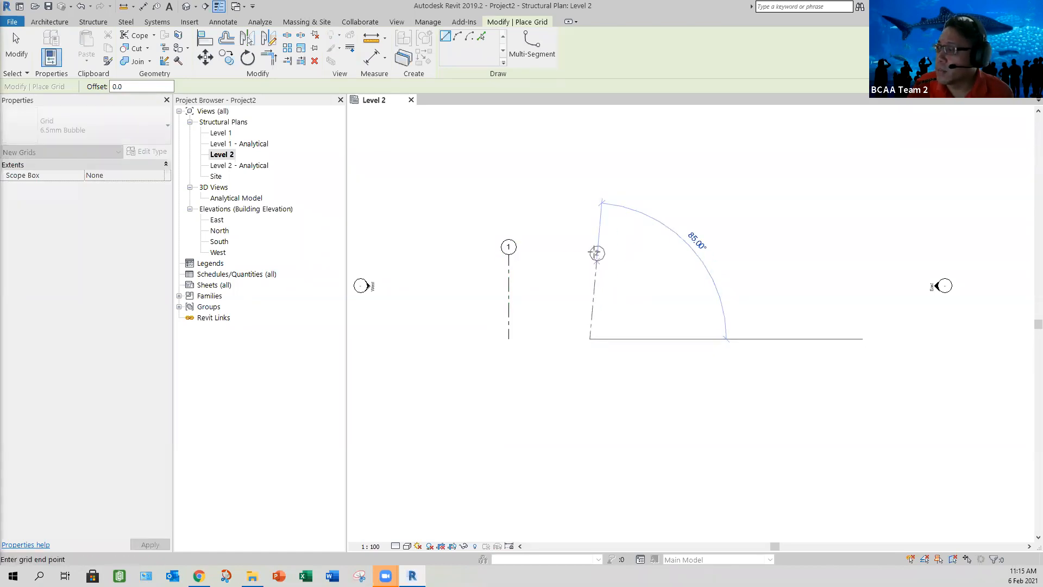
click(589, 247)
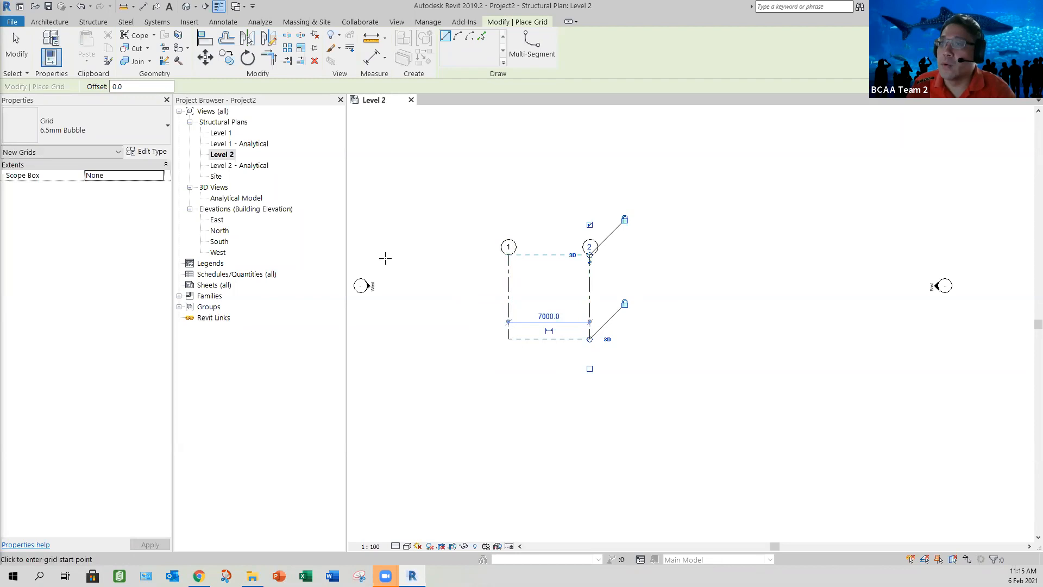
Step: Draw a horizontal grid line crossing grids 1 and 2 and rename it A
click(457, 276)
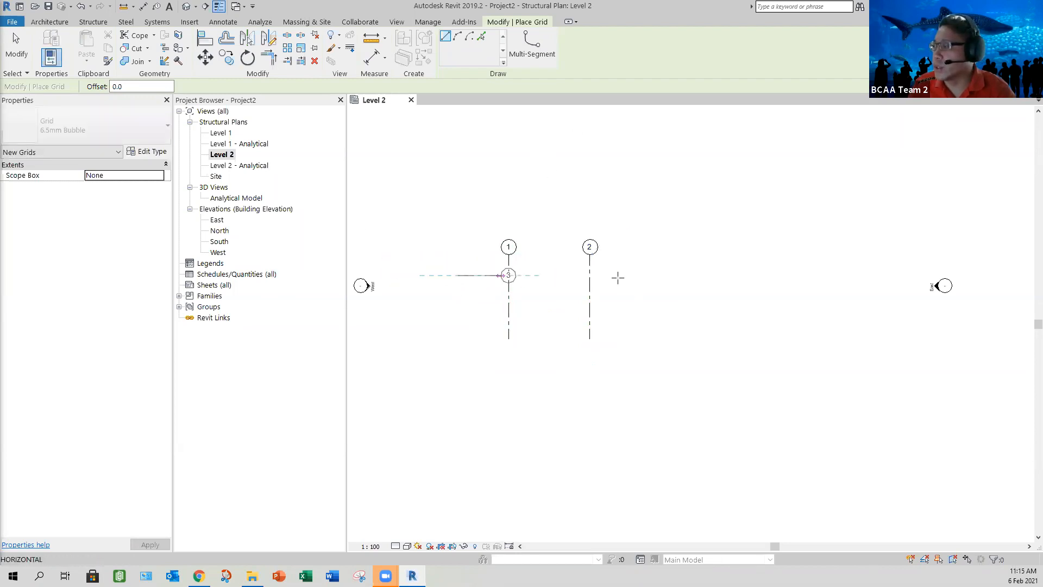
click(646, 277)
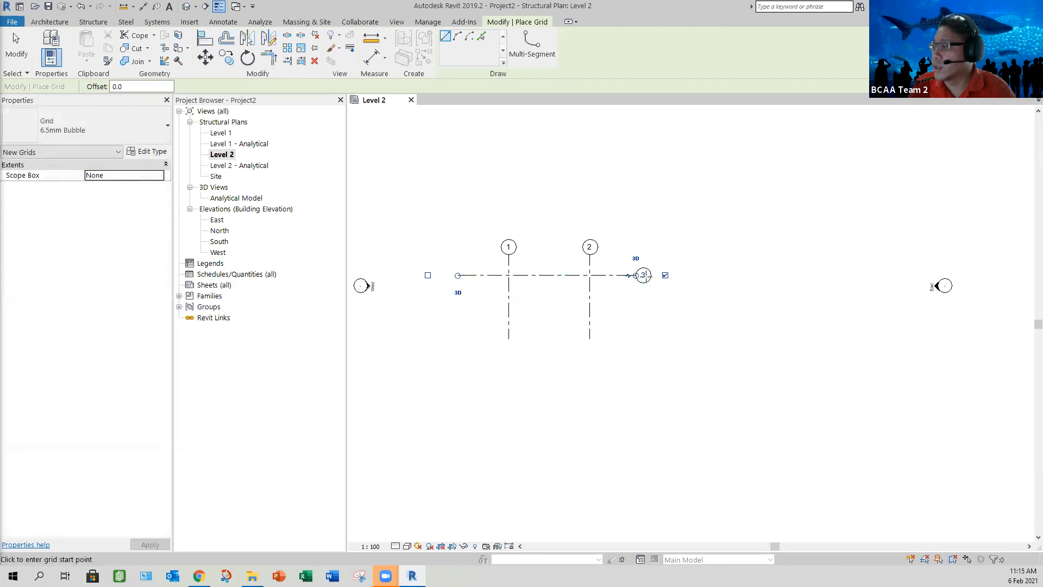
click(643, 276)
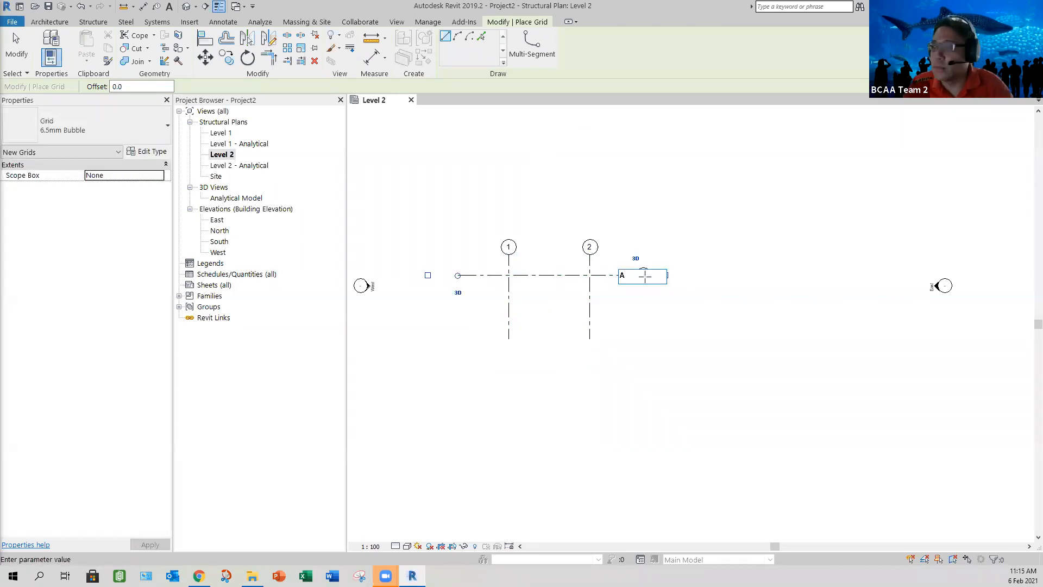
key(Return)
click(18, 55)
scroll(529, 302, up, 2)
scroll(608, 228, up, 2)
click(613, 187)
drag(613, 224, 628, 329)
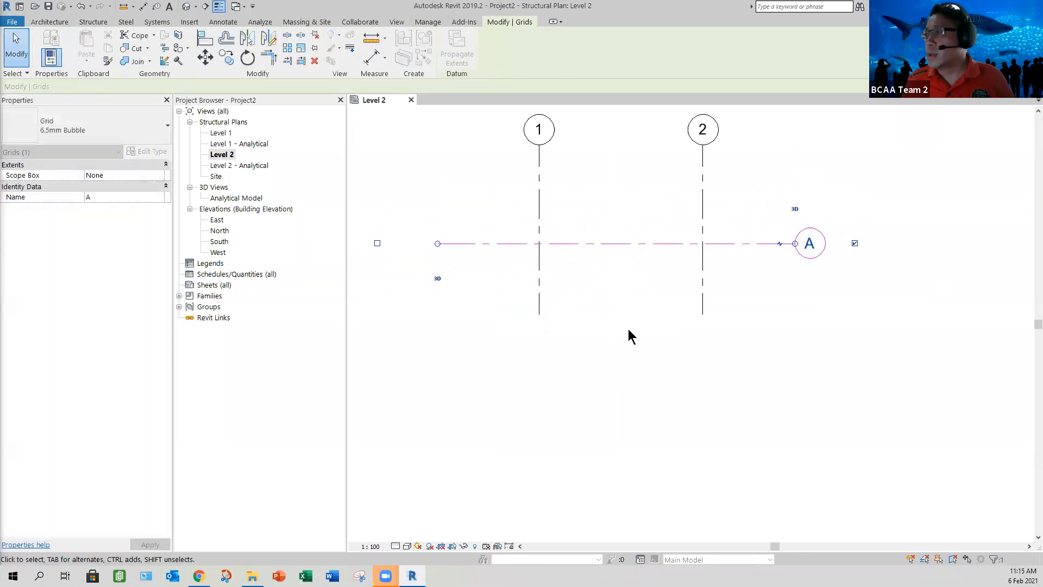
click(628, 328)
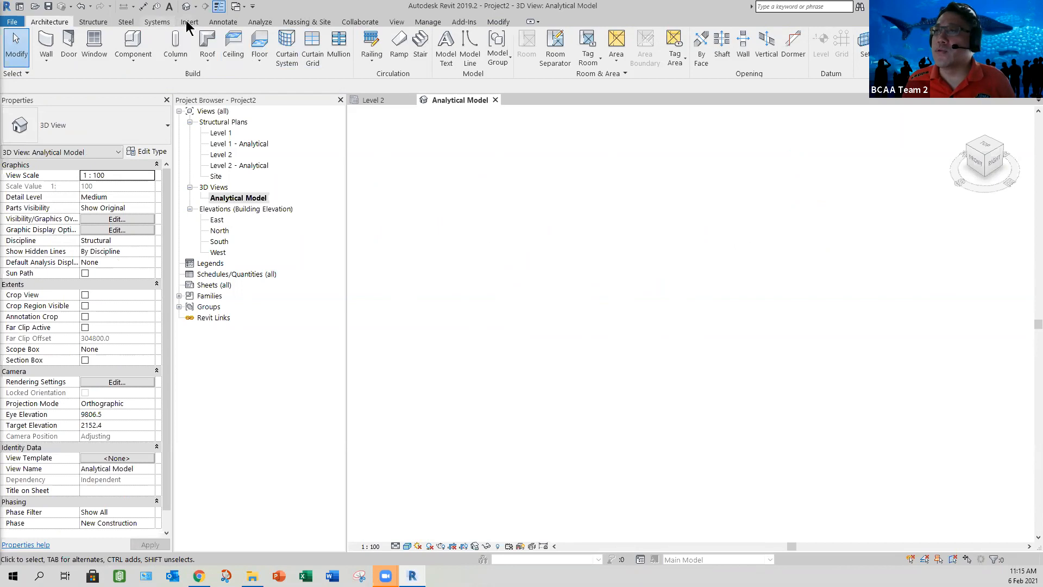
Step: Open the default 3D view and close the Analytical Model view
click(196, 6)
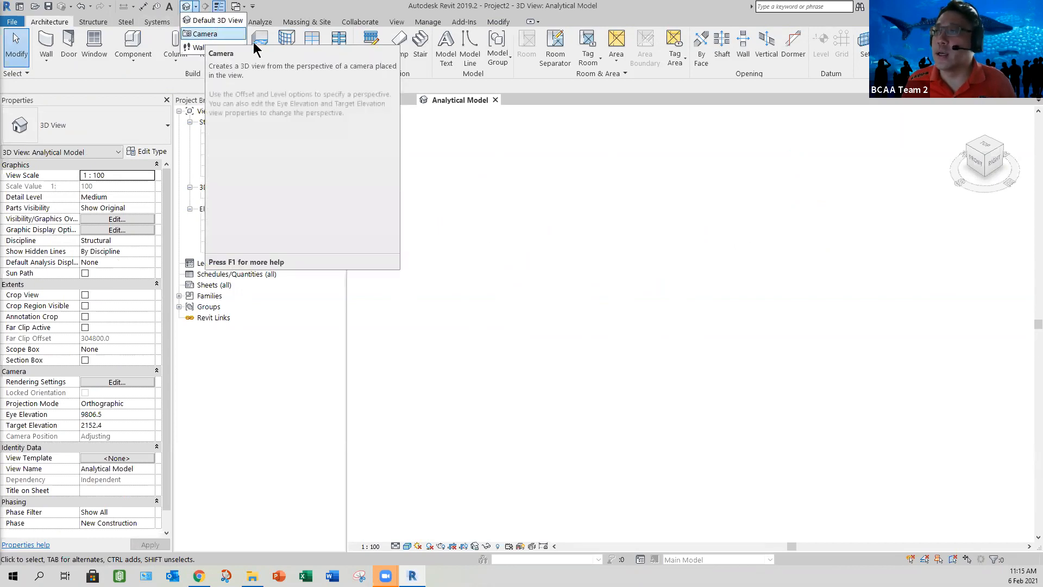
click(216, 20)
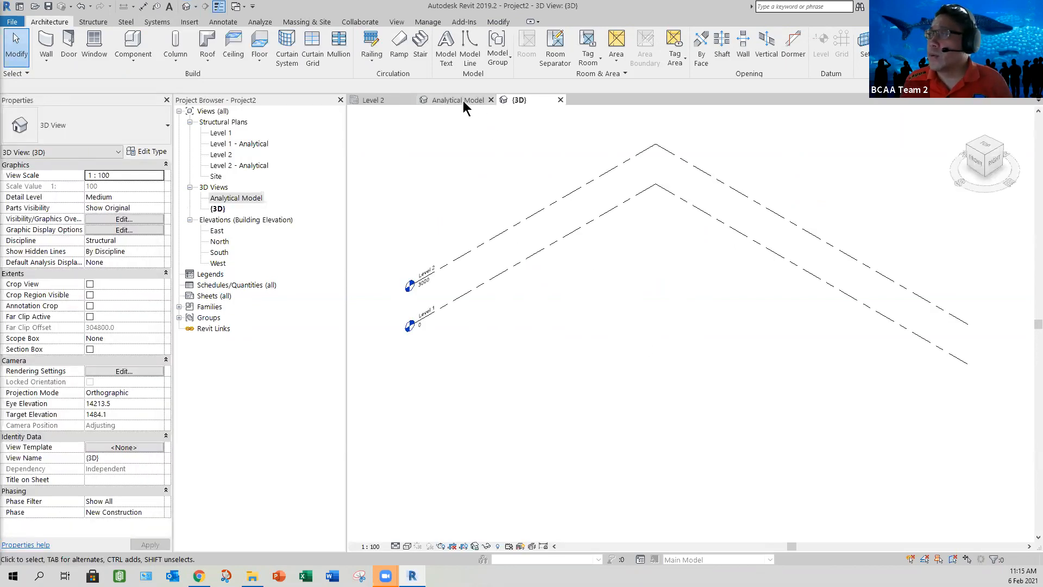
click(490, 100)
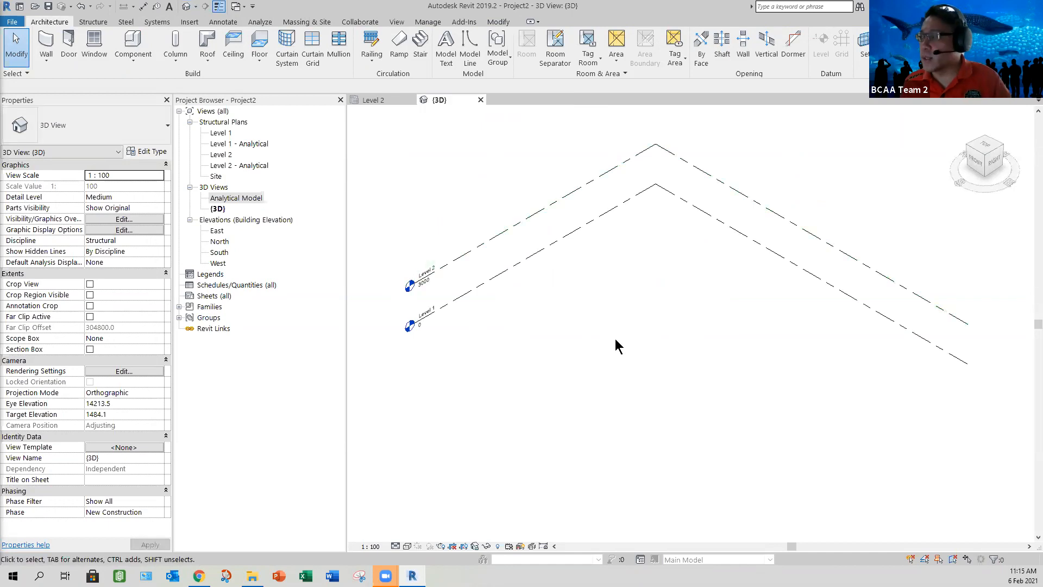
Step: Tile the 3D and Level 2 views side by side with the grids centred in the plan
key(w)
key(t)
middle_drag(429, 301, 473, 308)
scroll(895, 340, down, 1)
middle_drag(925, 357, 814, 370)
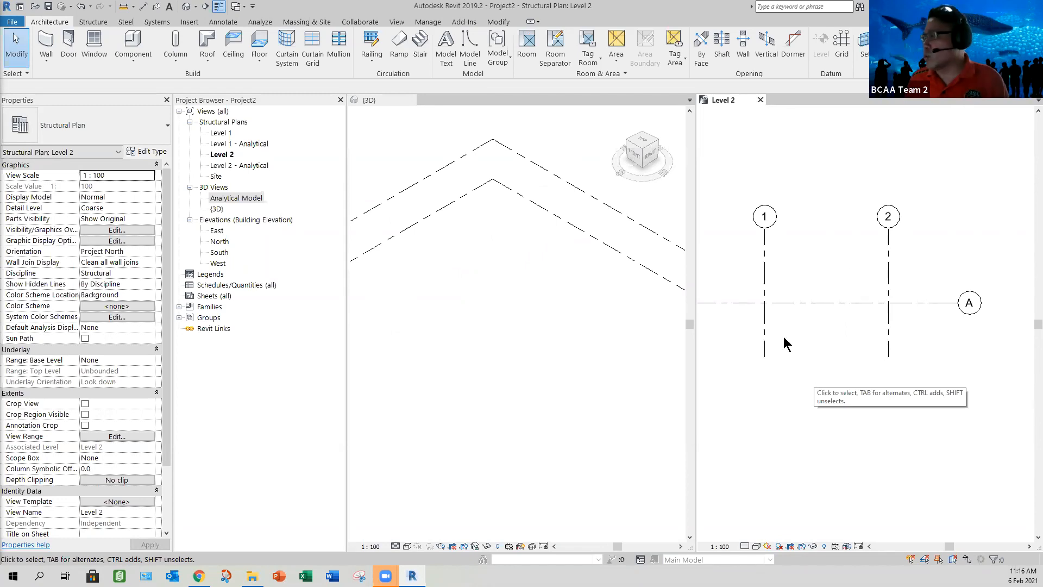
middle_drag(821, 360, 813, 359)
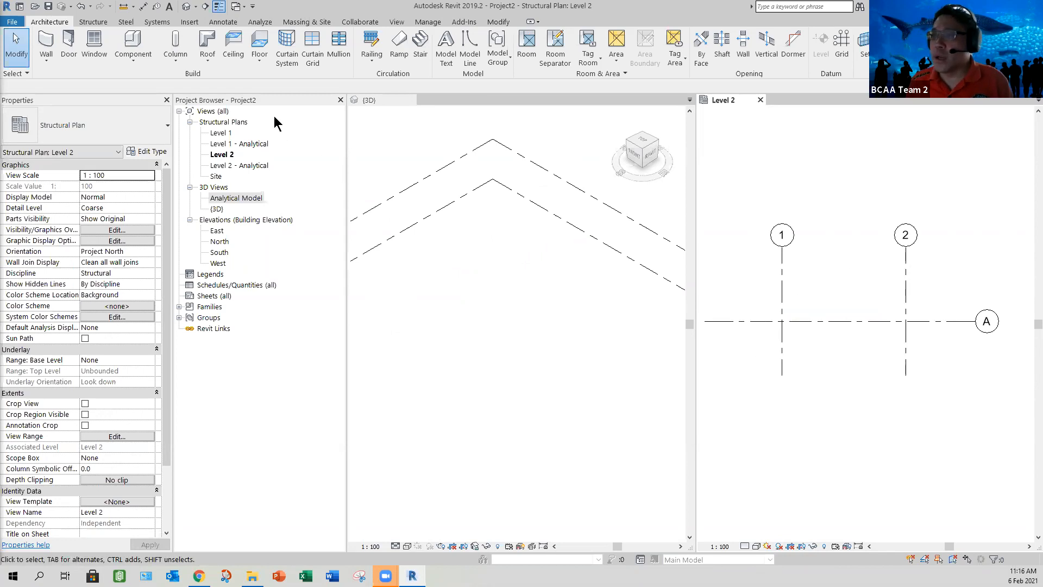
Step: Dock the Project Browser above the Properties palette and narrow both so the drawing views get more room
drag(120, 100, 118, 100)
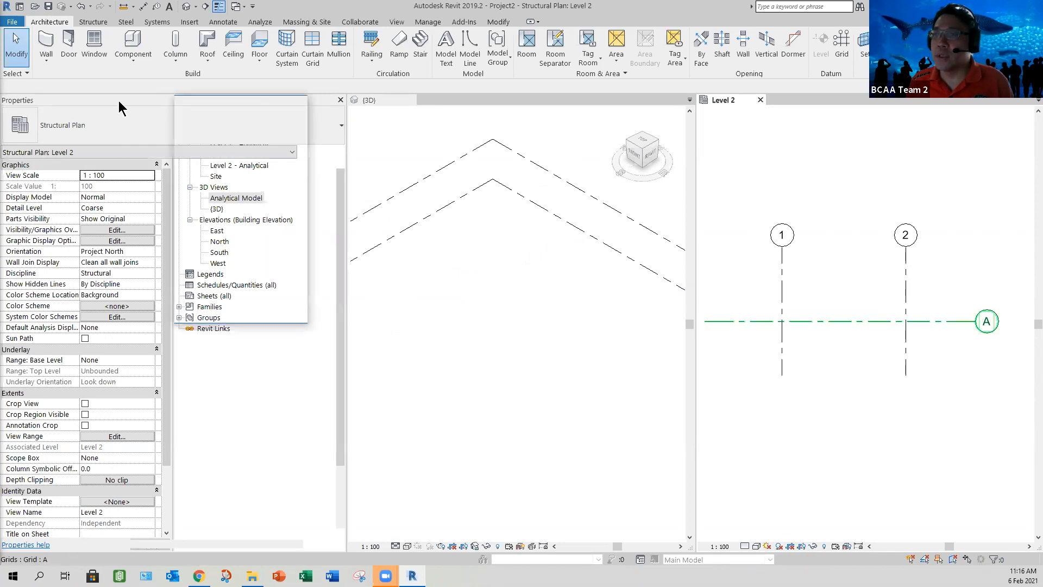
drag(213, 236, 346, 251)
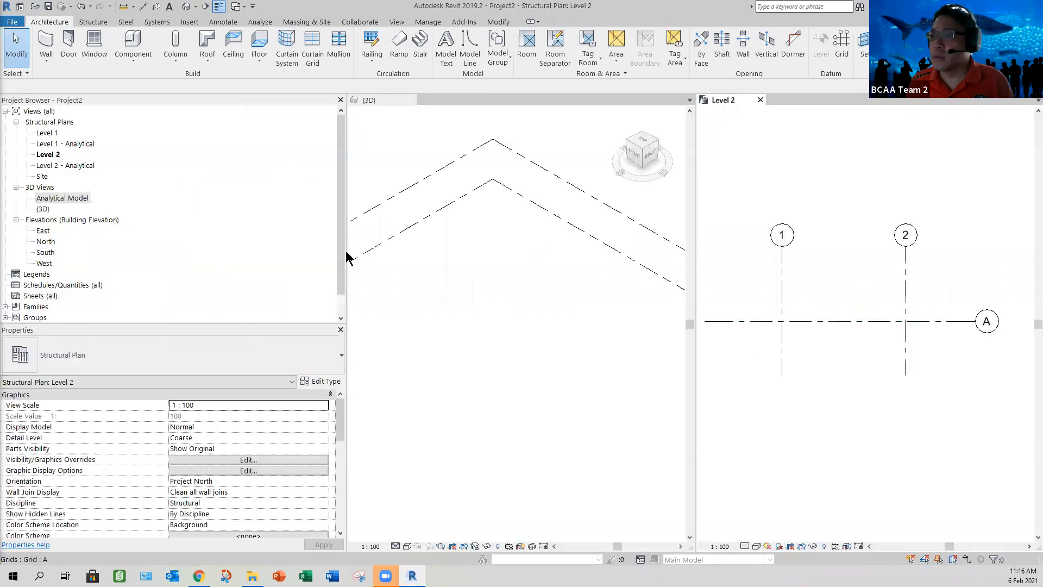
click(349, 259)
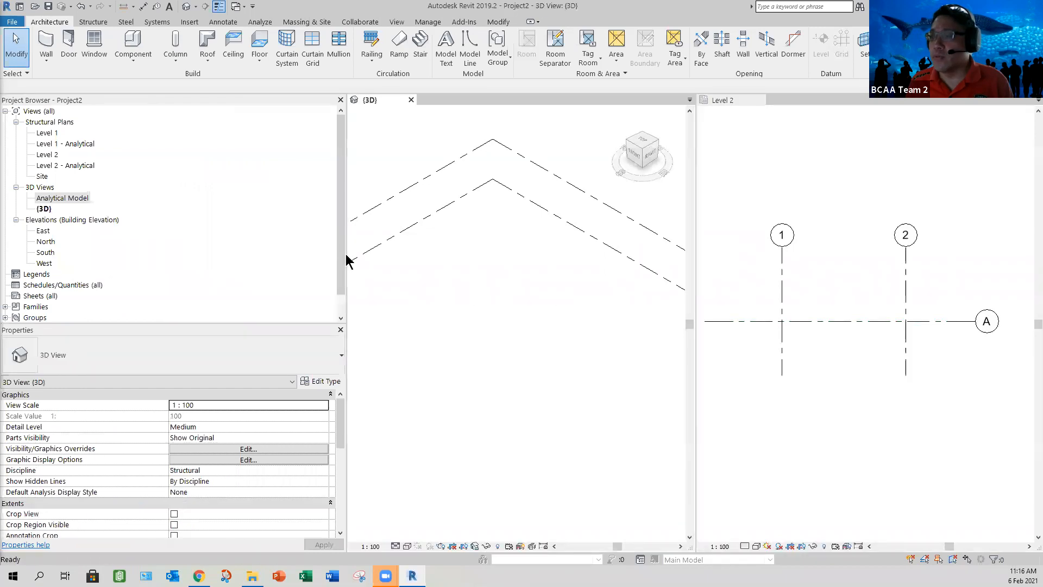
drag(349, 260, 190, 250)
drag(95, 323, 94, 301)
mouse_move(98, 257)
mouse_down()
mouse_move(99, 271)
mouse_move(98, 254)
mouse_up()
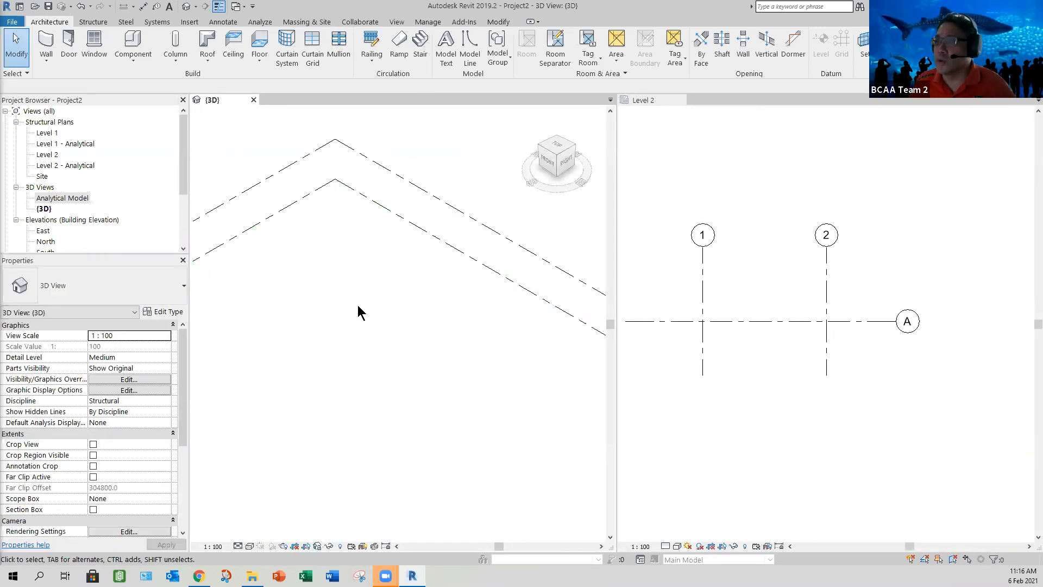
Step: Start placing a vertical structural column in the Level 2 plan with the Concrete-Rectangular-Column type 300 x 450mm
scroll(431, 324, down, 2)
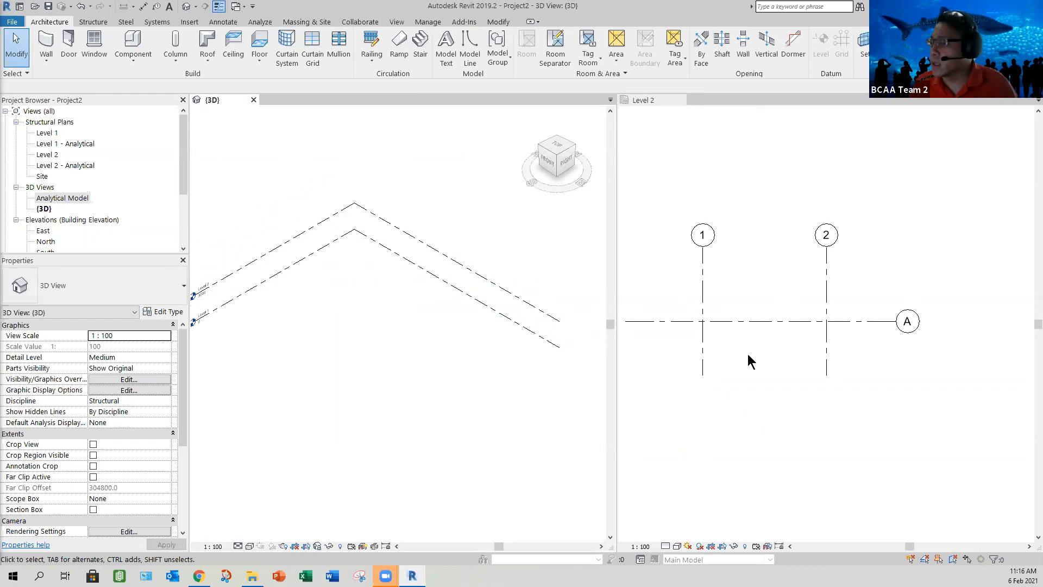
middle_click(759, 343)
scroll(763, 332, up, 2)
middle_drag(765, 322, 767, 322)
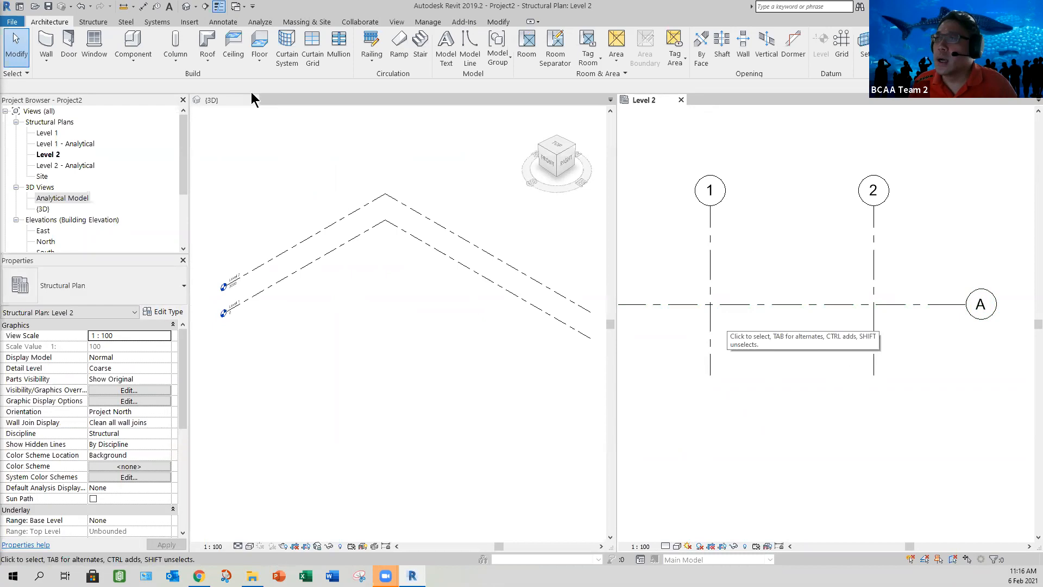
click(93, 23)
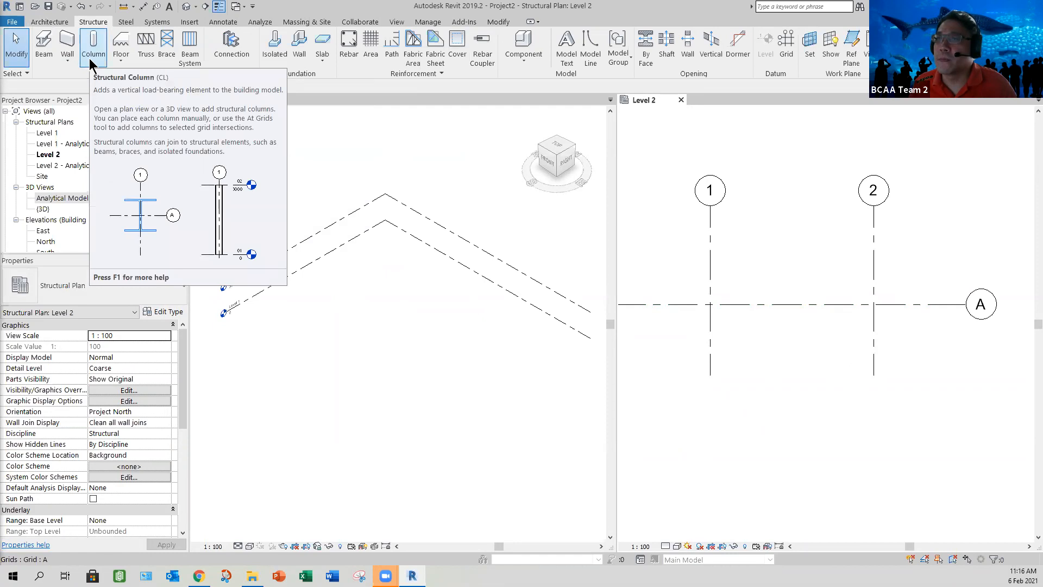
click(91, 54)
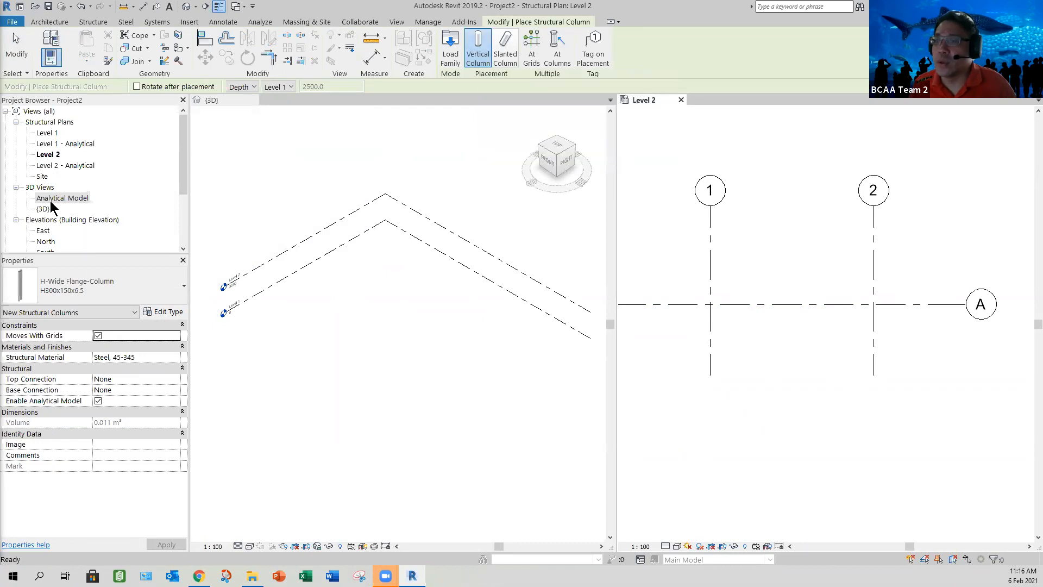
click(168, 299)
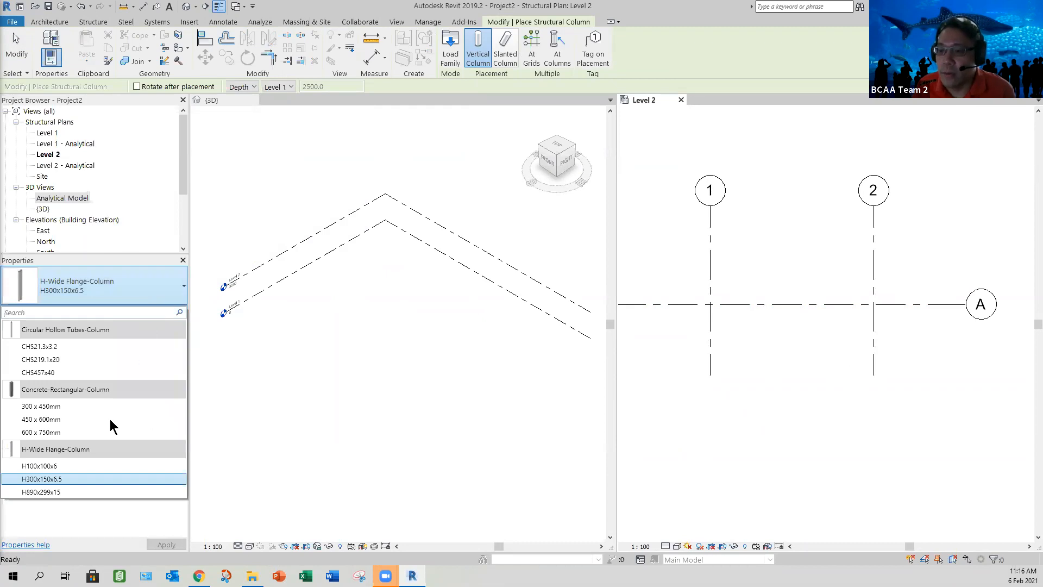
click(43, 407)
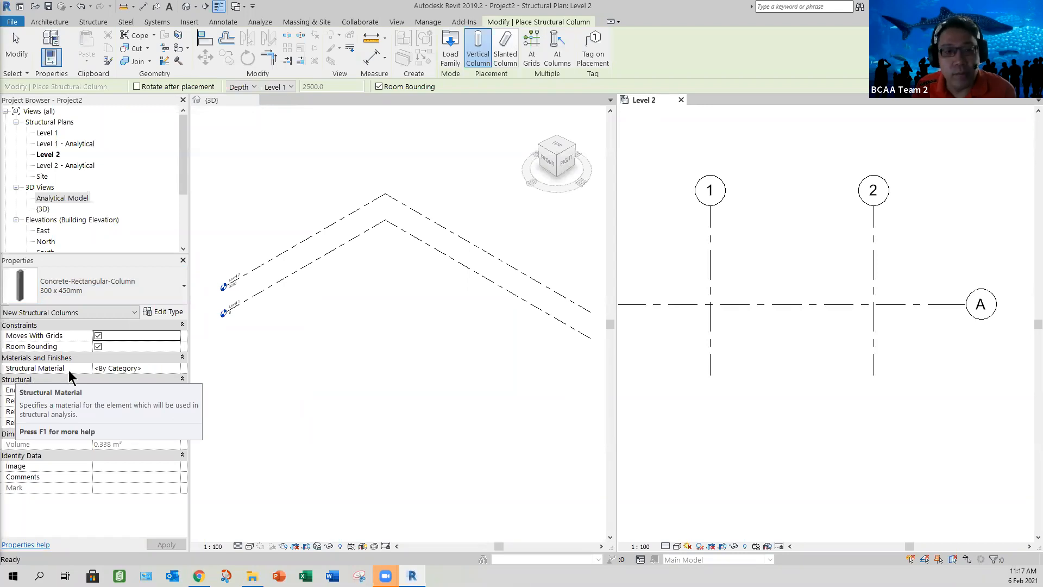
Step: Set the new columns' structural material to Concrete, Cast-in-Place - C30, searching the materials for "con"
click(174, 368)
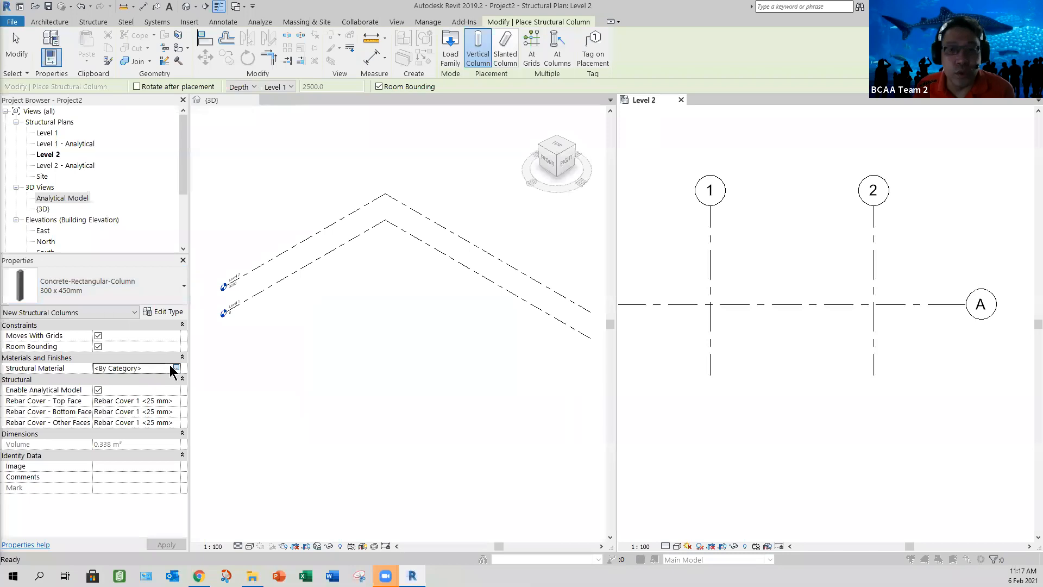
click(175, 369)
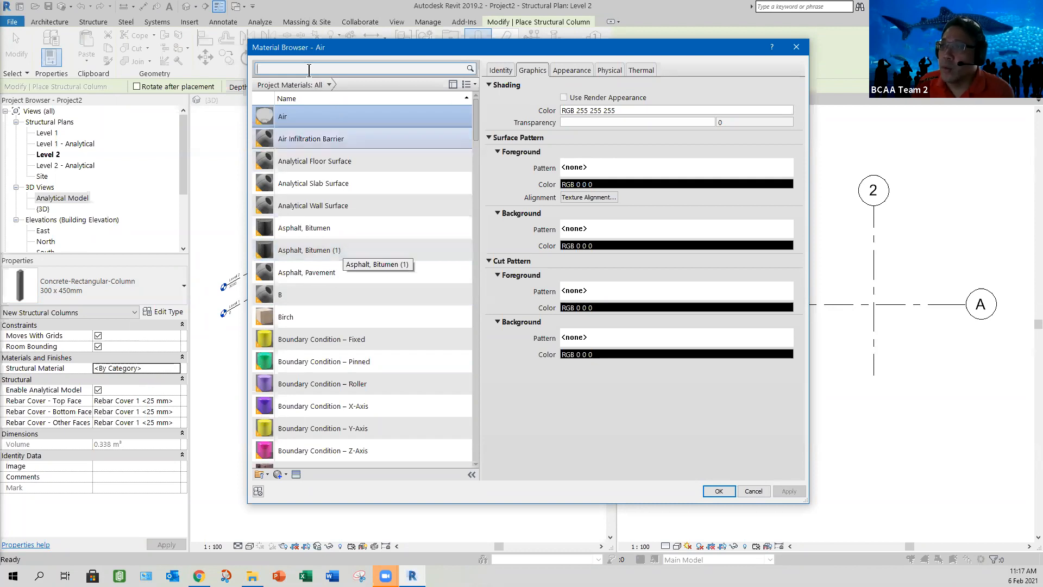
text(con)
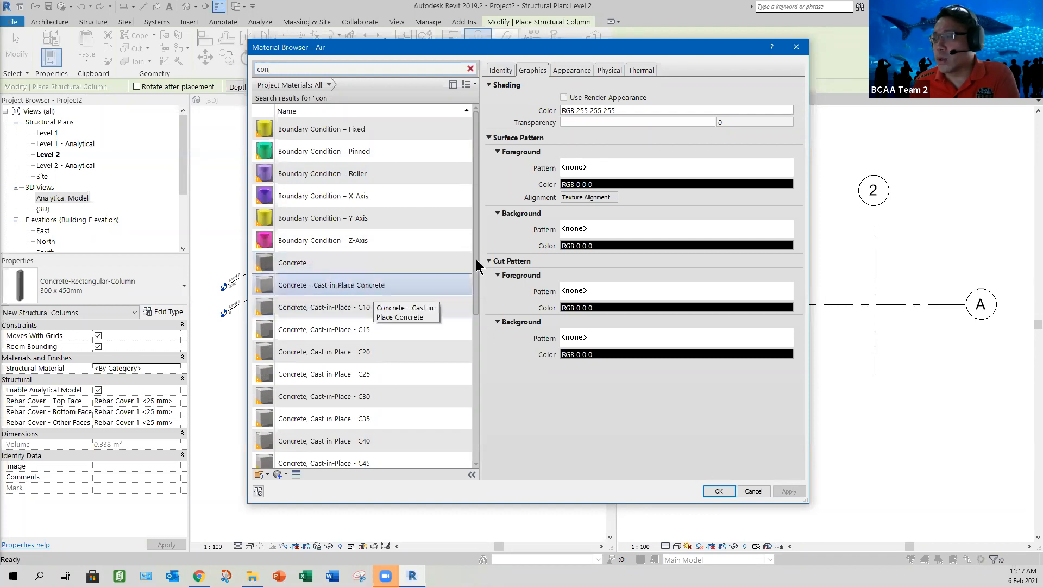
drag(477, 296, 472, 337)
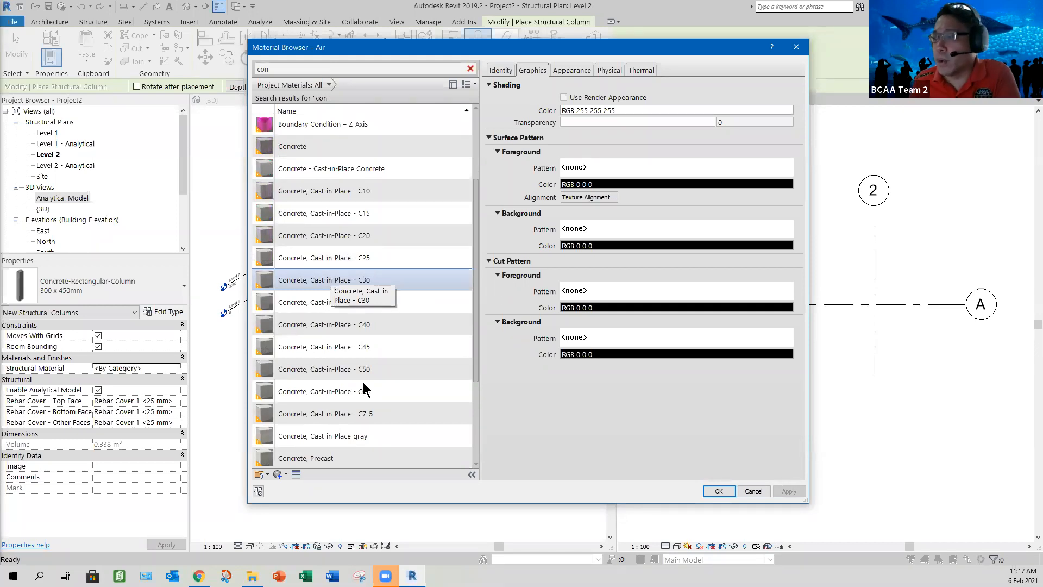
click(370, 279)
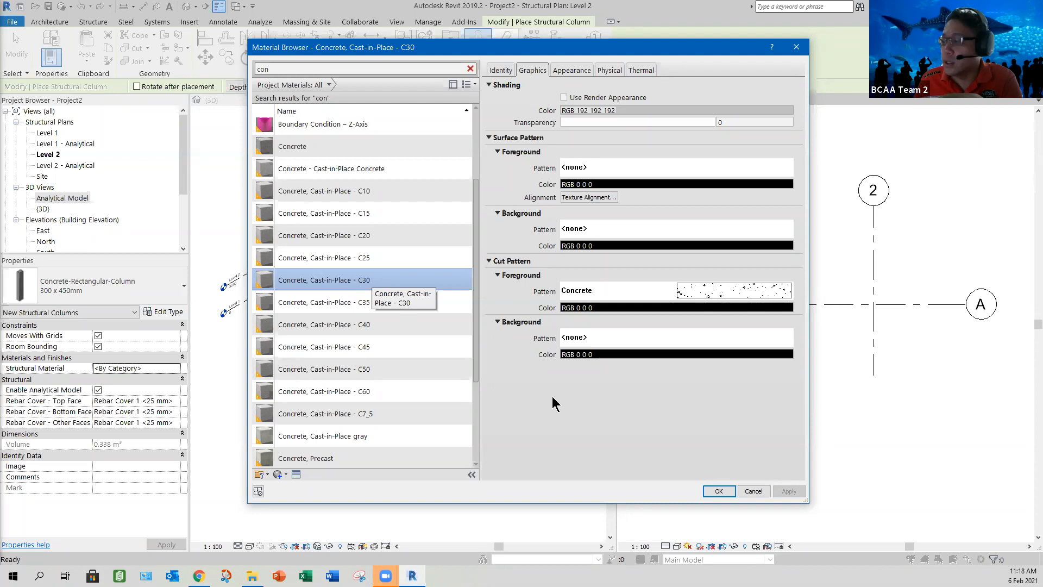
click(725, 491)
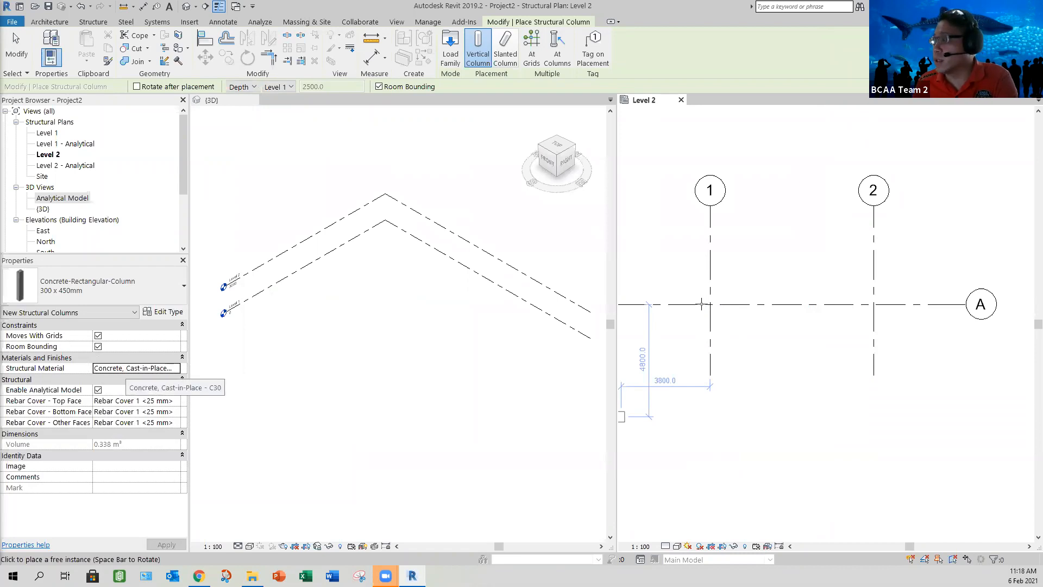
Step: Place the columns at the intersections of grid A with grids 1 and 2, and end the column command in the 3D view
click(533, 60)
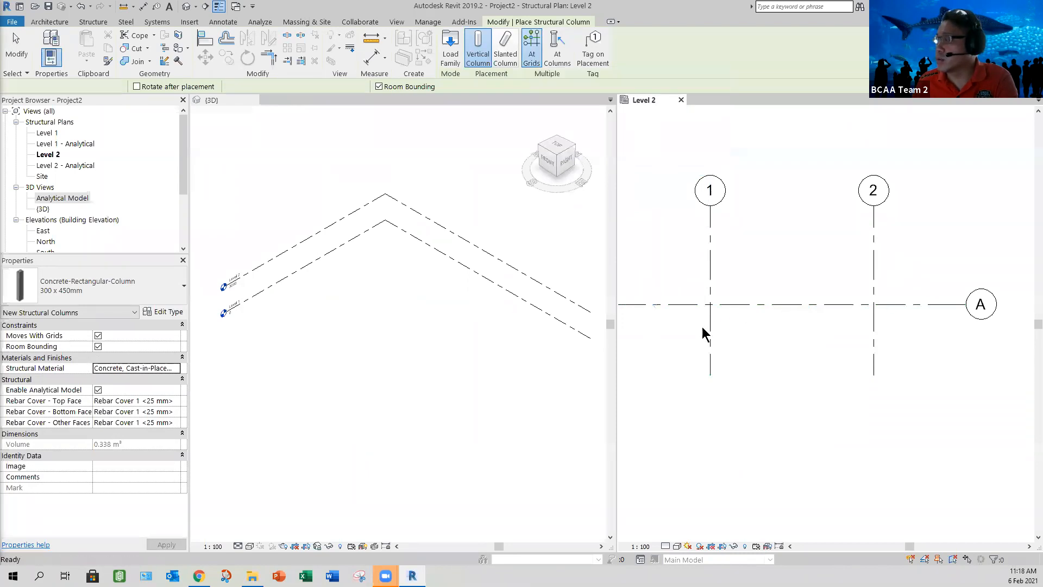
drag(903, 289, 692, 327)
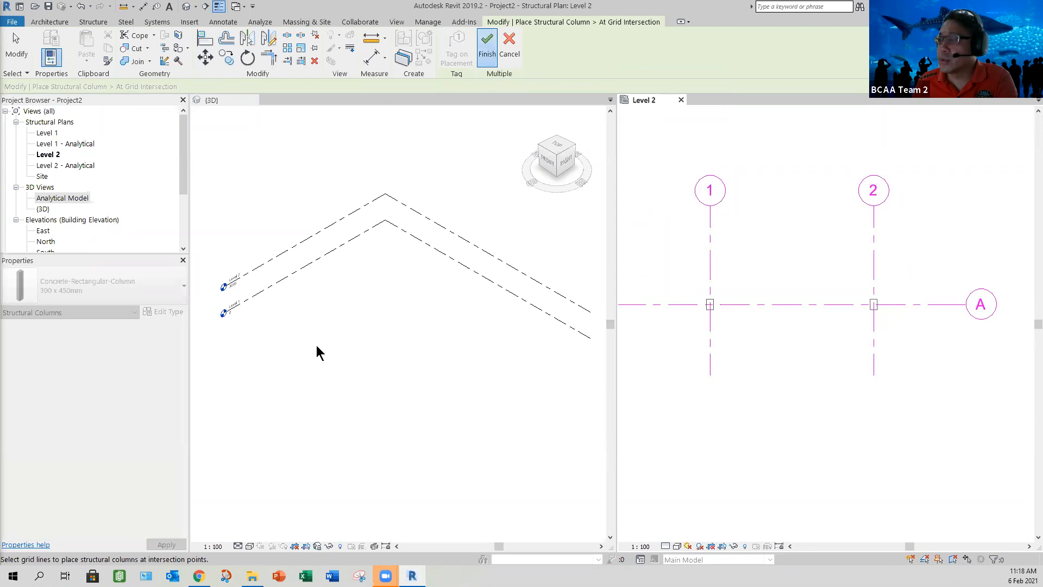
click(288, 296)
scroll(279, 292, up, 2)
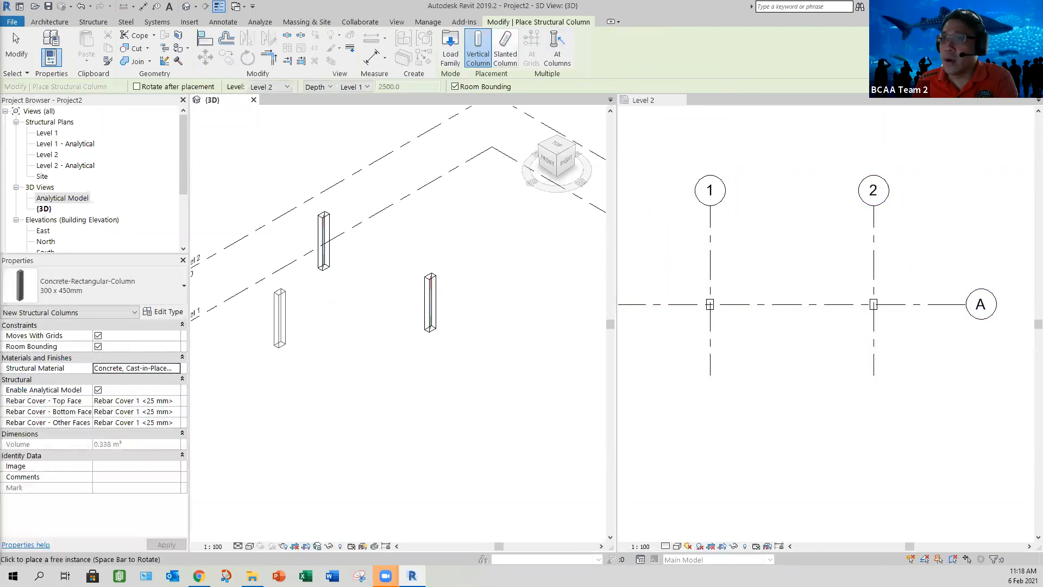
scroll(282, 293, up, 1)
key(Escape)
scroll(368, 309, up, 1)
middle_drag(375, 318, 373, 370)
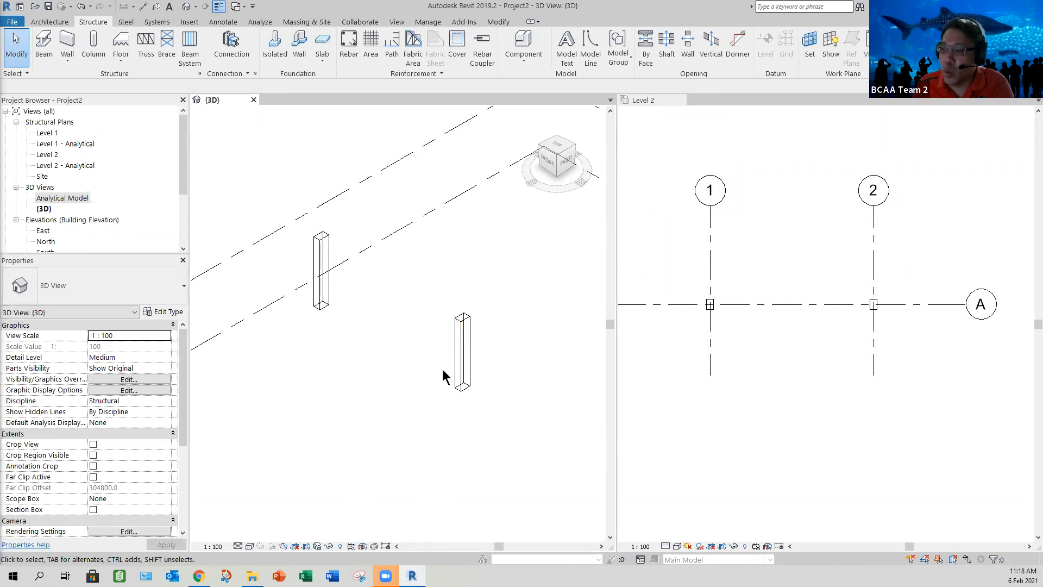
Step: Switch the 3D view to Hidden Line and back to Wireframe to compare how the columns display
click(250, 546)
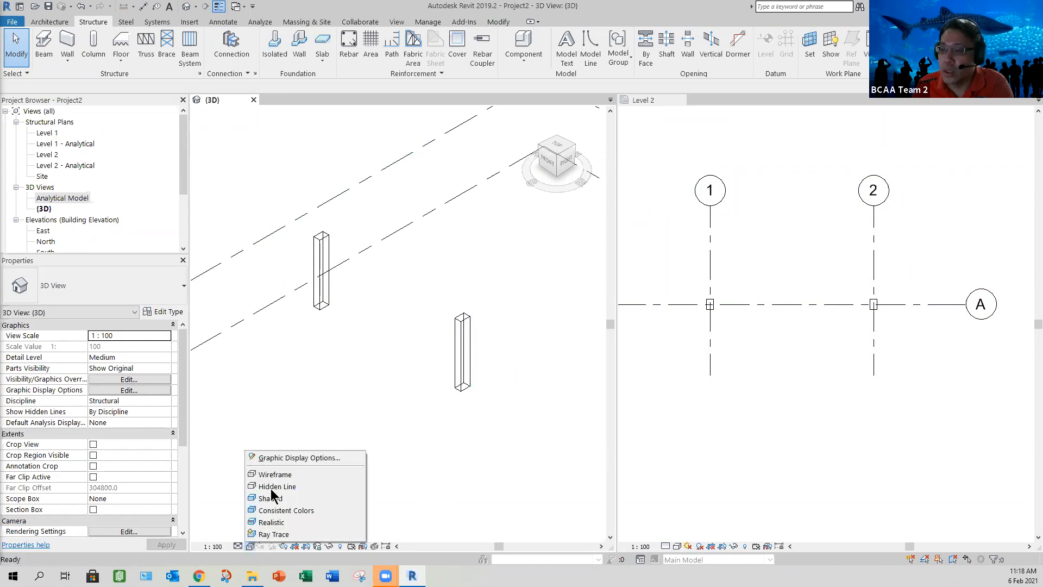
click(275, 486)
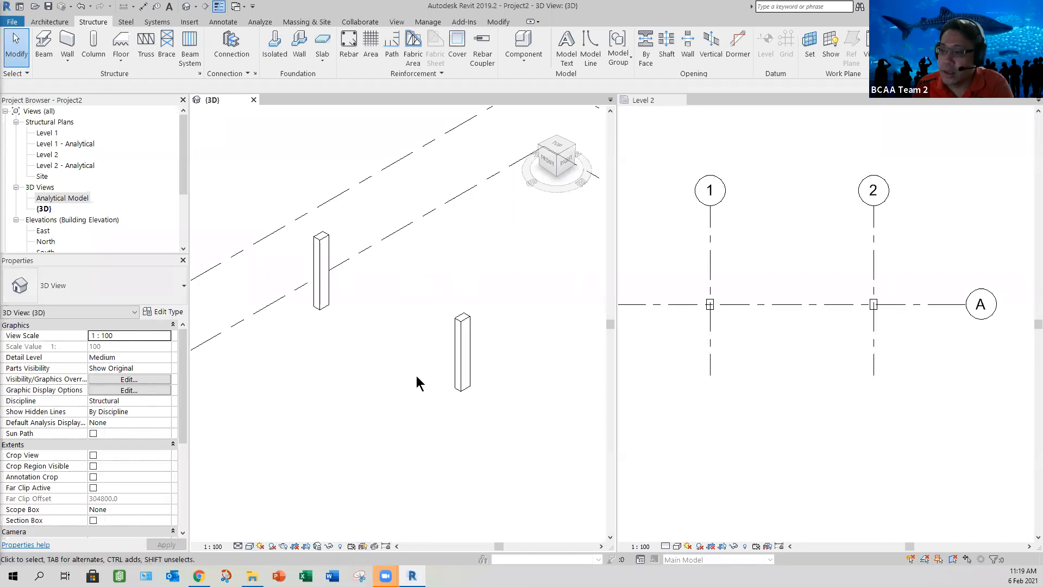
click(250, 546)
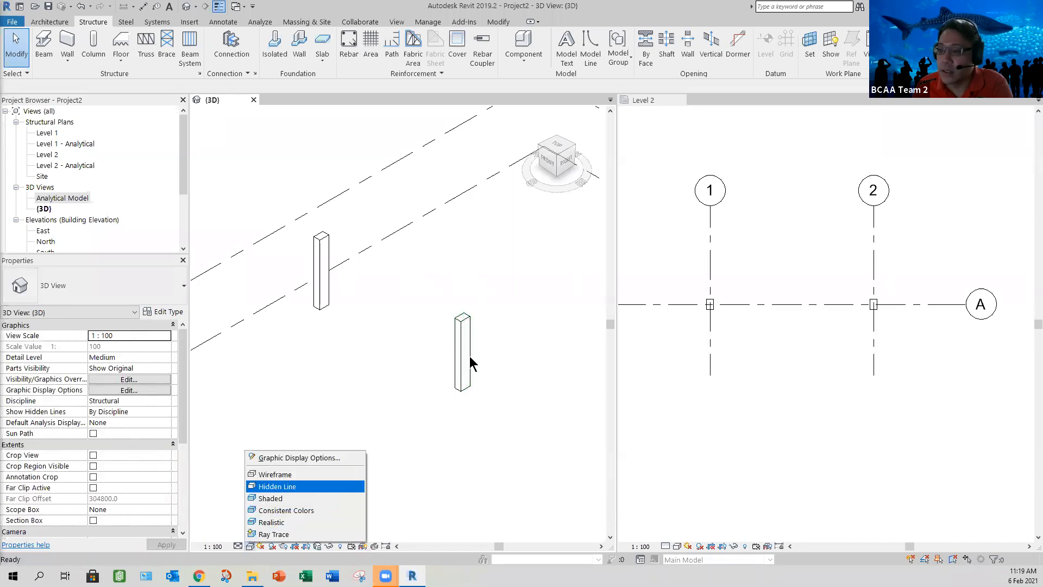
click(275, 474)
scroll(462, 333, up, 3)
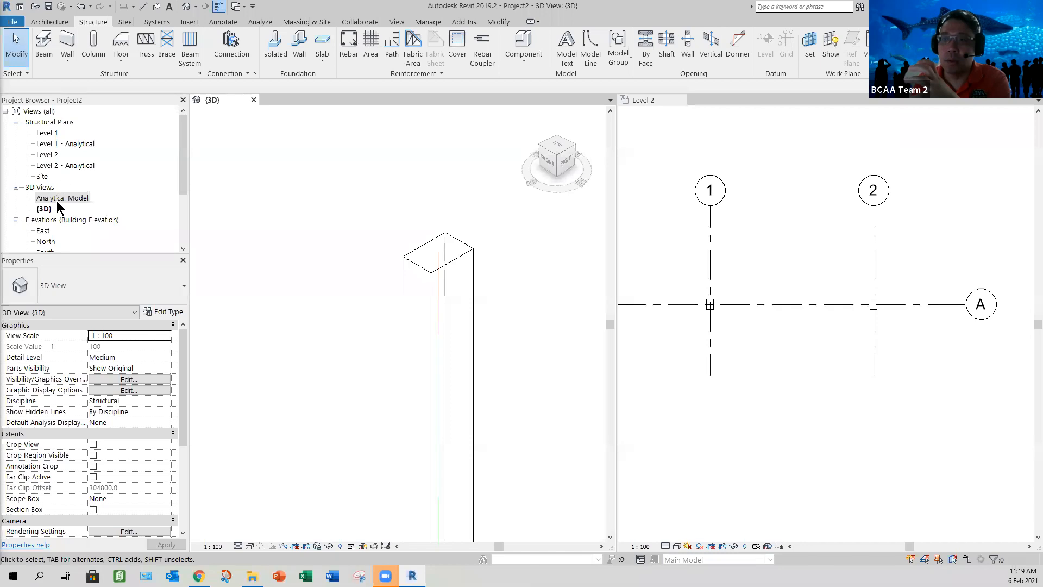
Step: Hide the analytical model in the 3D view and set its visual style to Hidden Line
click(361, 546)
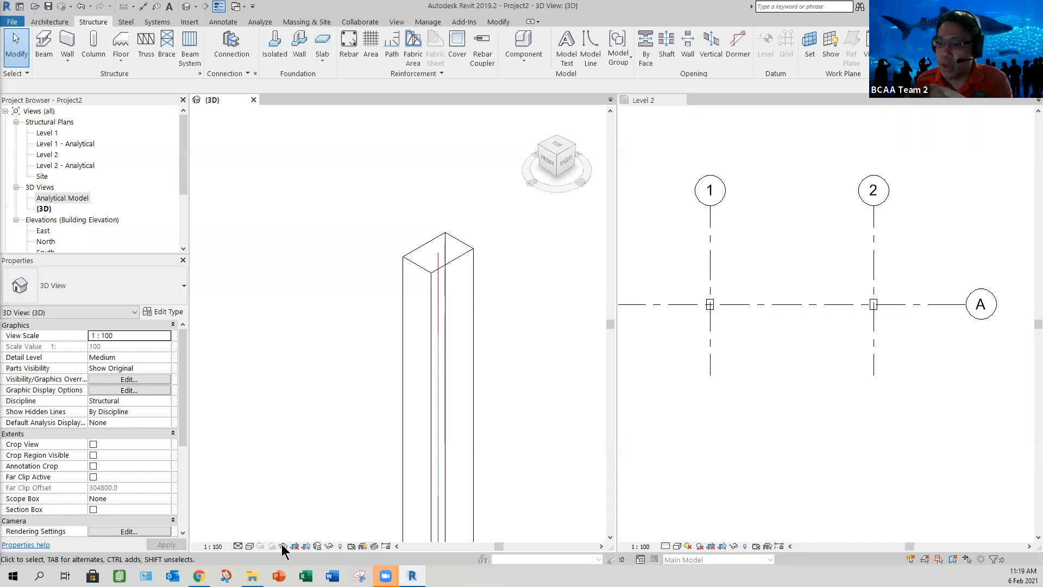
click(249, 546)
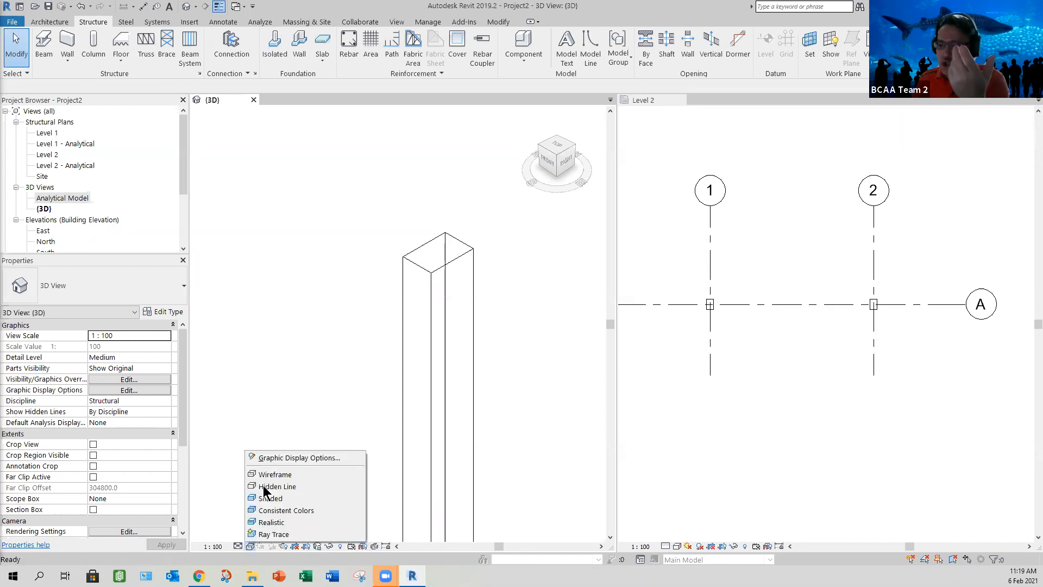
click(263, 485)
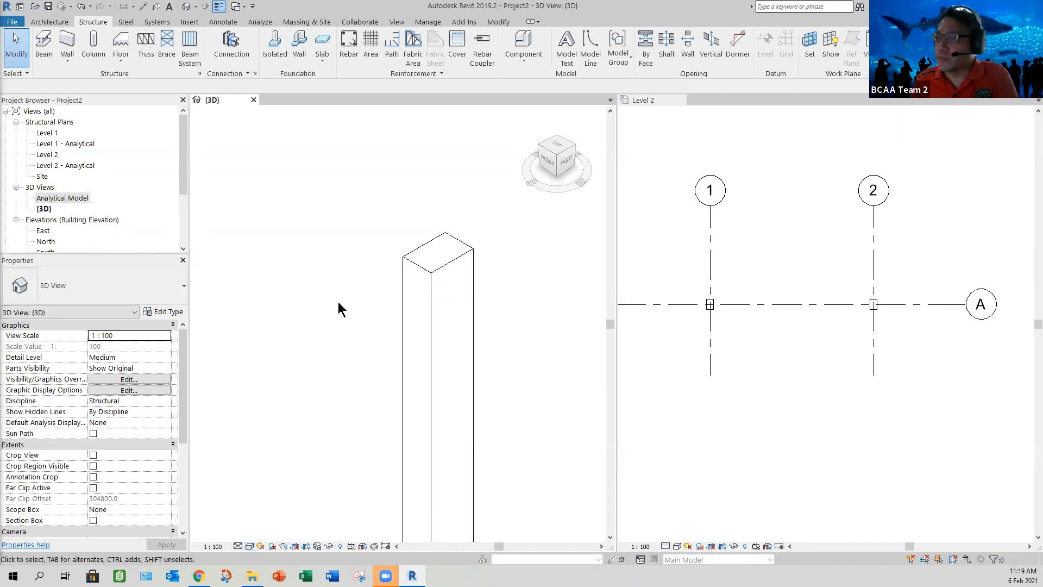
Step: Look at the two columns in the Analytical Model view and return to the default 3D view
scroll(360, 365, down, 3)
middle_drag(356, 360, 358, 349)
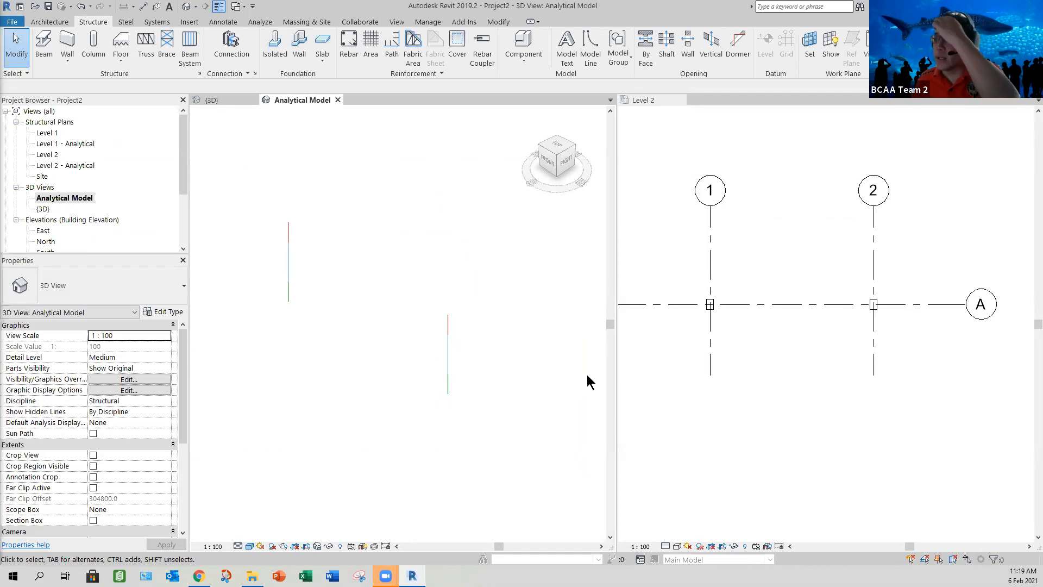
key(ctrl+Tab)
scroll(414, 307, down, 4)
middle_drag(463, 349, 741, 340)
scroll(375, 335, down, 2)
scroll(389, 340, down, 1)
scroll(738, 338, up, 1)
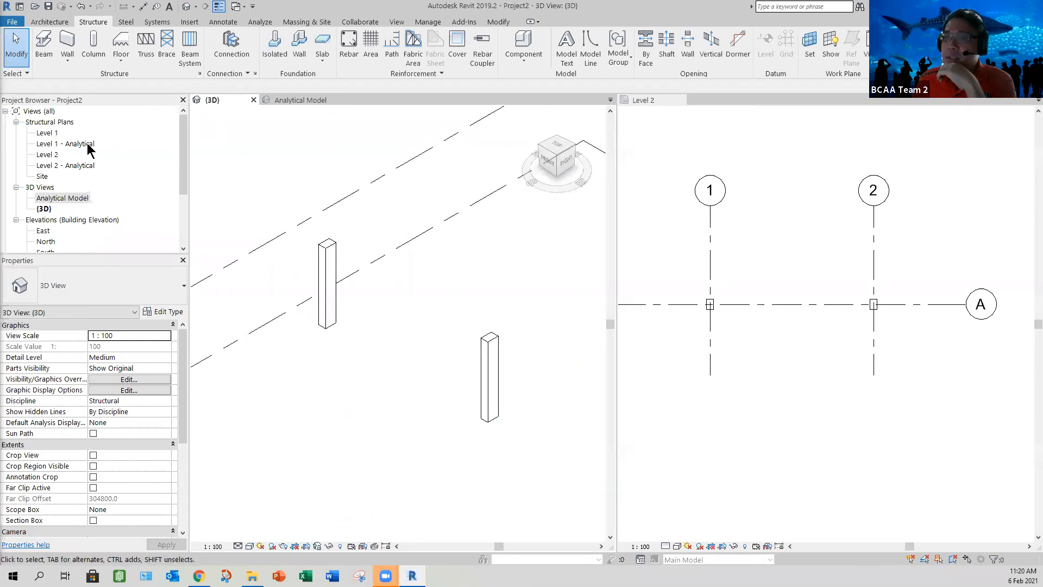
Step: Start placing a beam in the Level 2 plan with the Concrete-Rectangular Beam type 300 x 600mm
click(752, 360)
scroll(754, 360, up, 1)
click(44, 54)
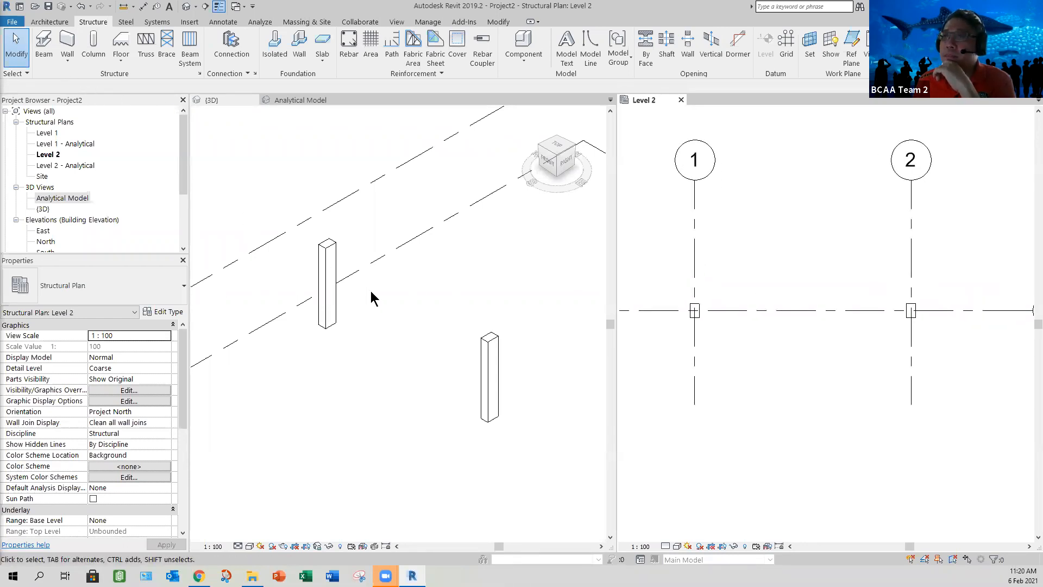
click(163, 290)
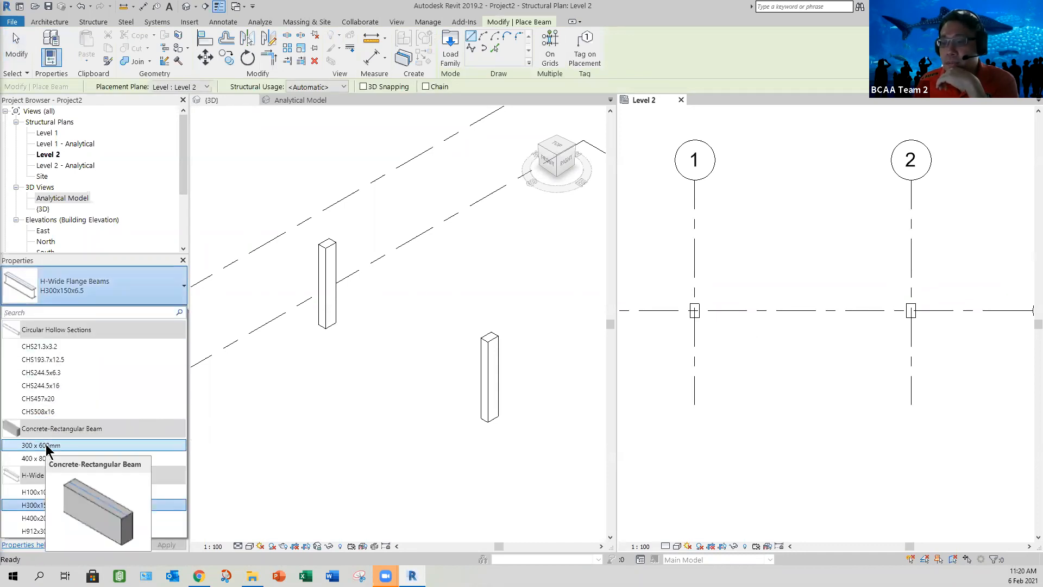
click(46, 445)
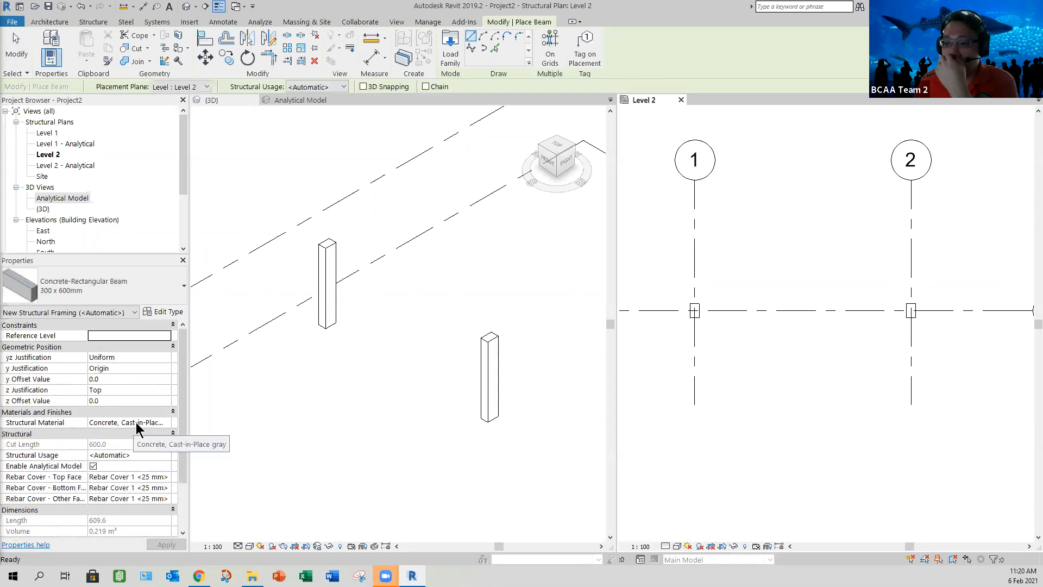
Step: Set the new beam's structural material to Concrete, Cast-in-Place - C30
click(166, 423)
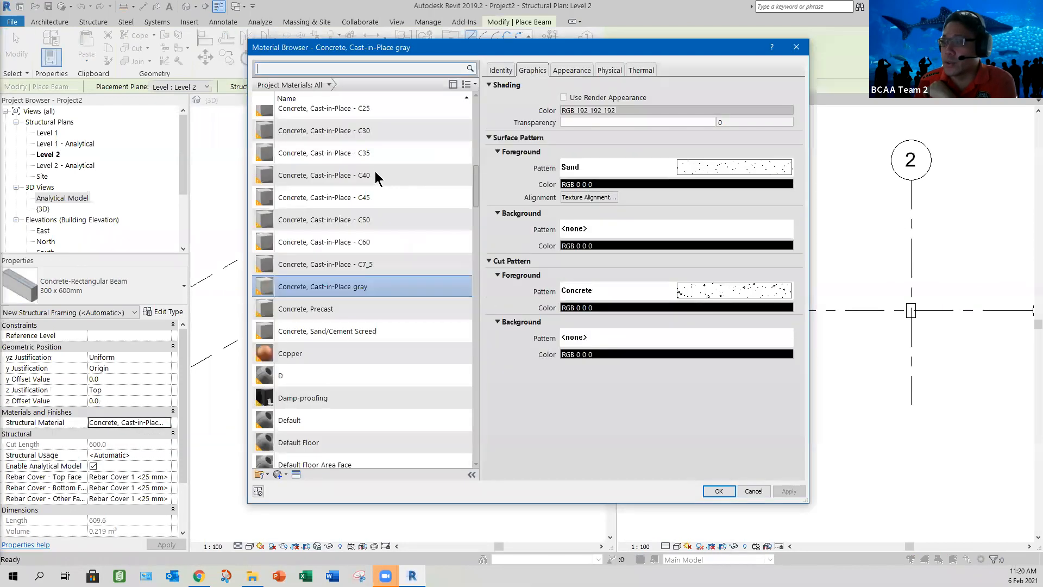
click(374, 133)
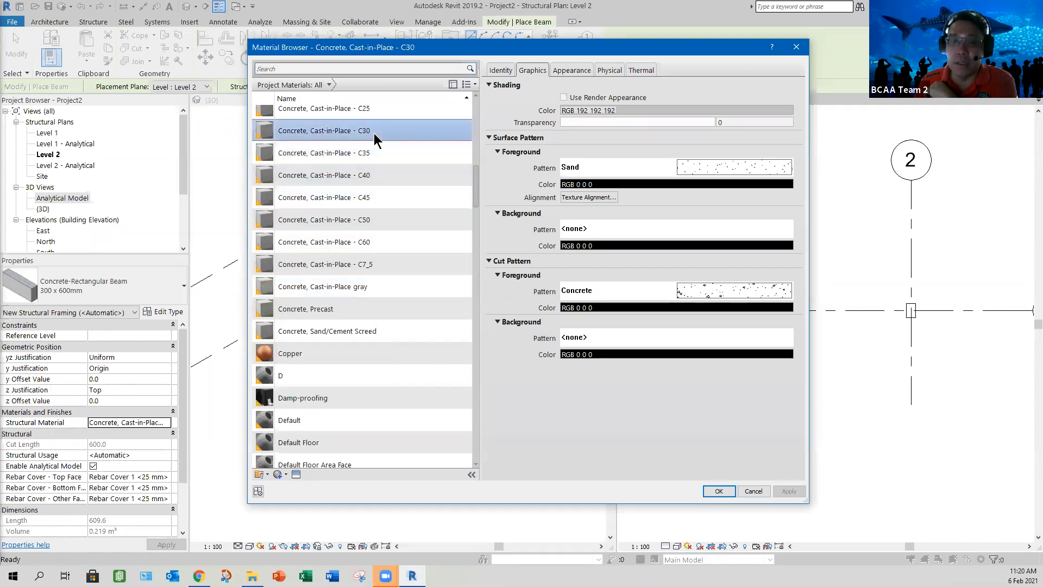
click(719, 491)
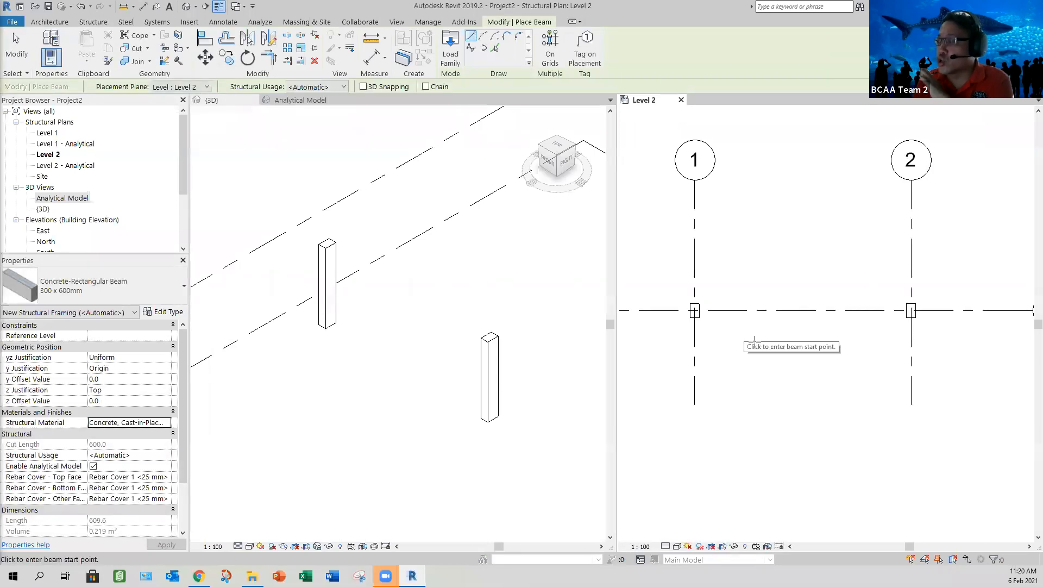
Step: Place the beam on grid A between the two columns with the On Grids option and end the beam command
scroll(755, 342, up, 2)
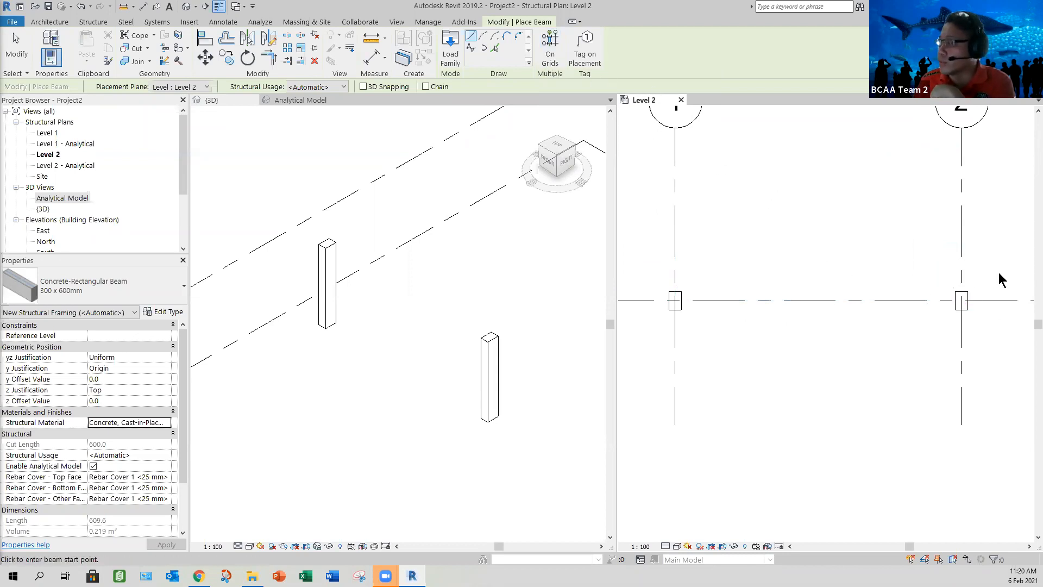
click(549, 49)
drag(997, 333, 647, 272)
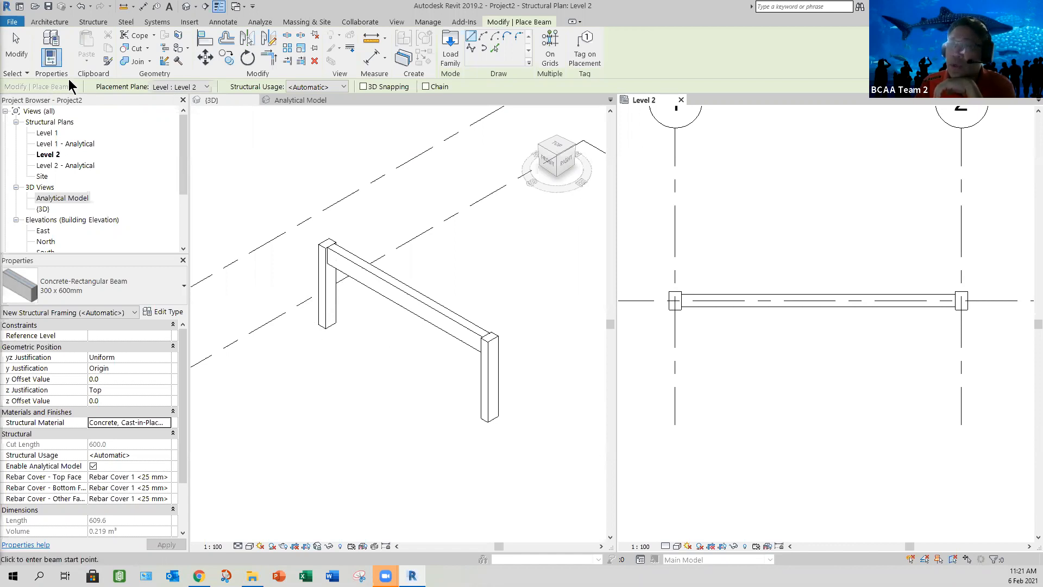
click(16, 48)
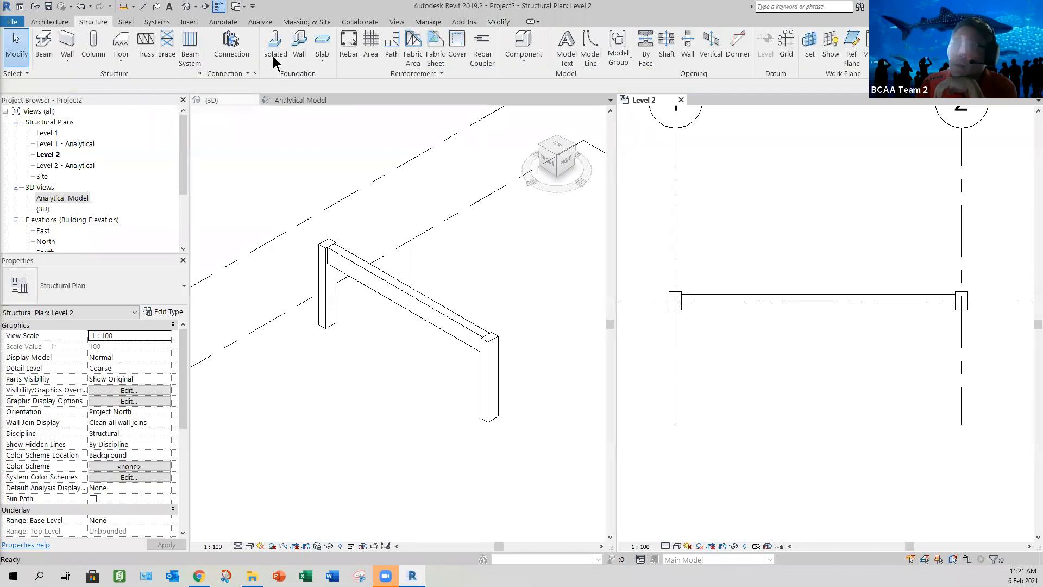
Step: Place Footing-Rectangular 1800 x 1200 x 450mm isolated foundations under both columns at the intersections of grid A with grids 1 and 2
click(275, 57)
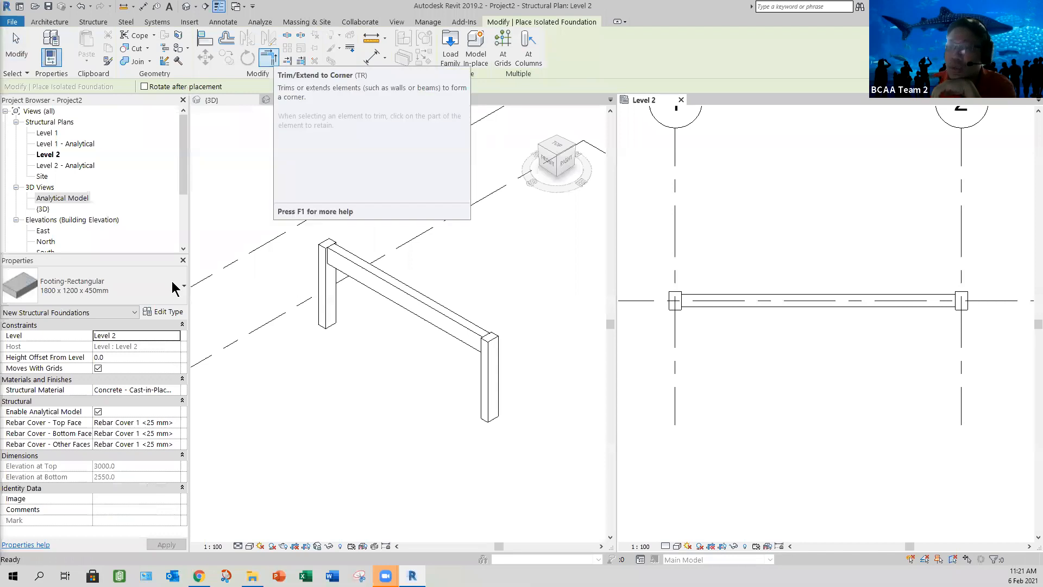
click(109, 285)
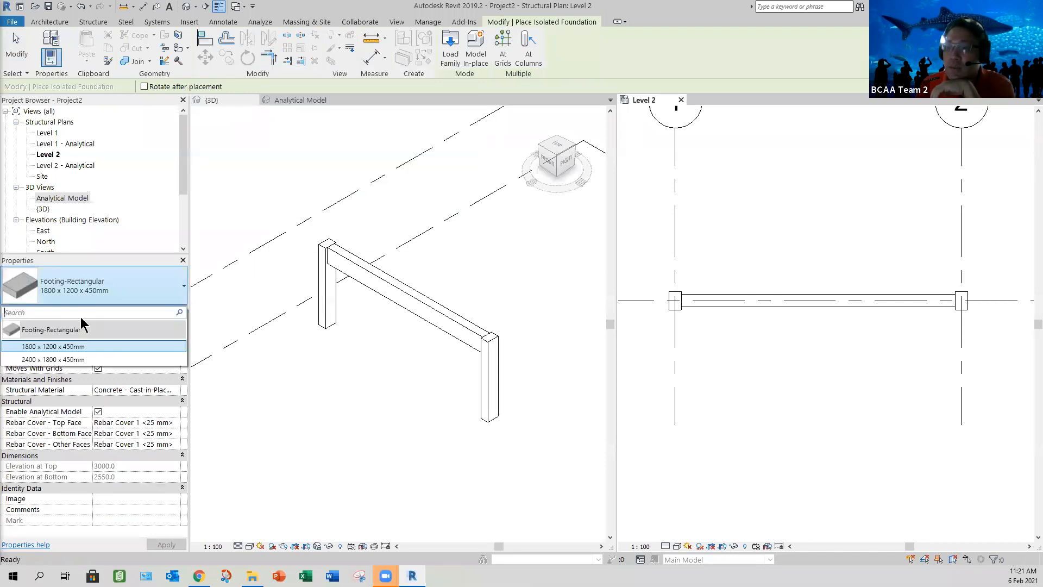
click(109, 284)
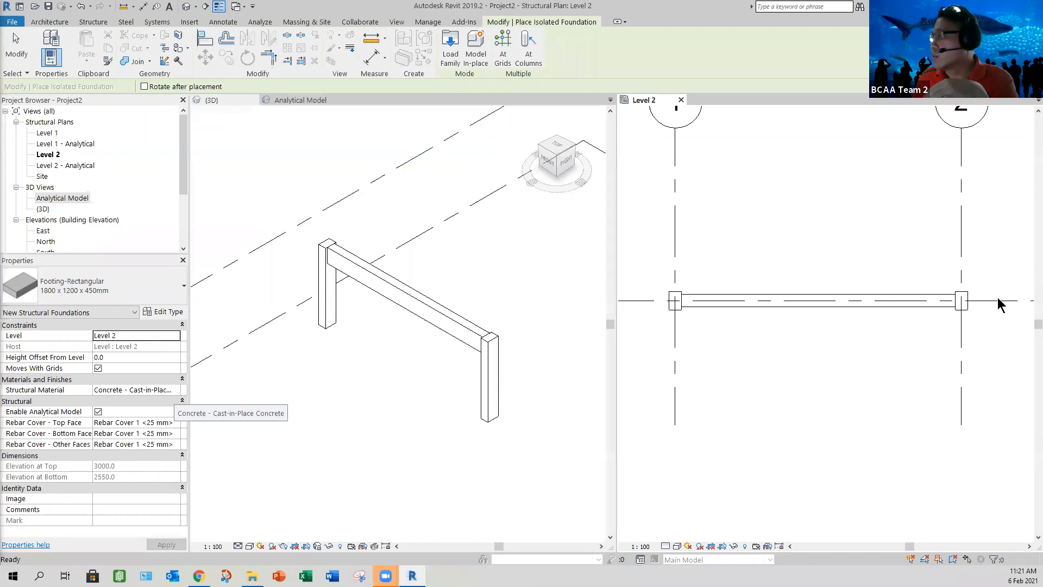
click(503, 49)
drag(988, 265, 959, 286)
drag(665, 405, 658, 350)
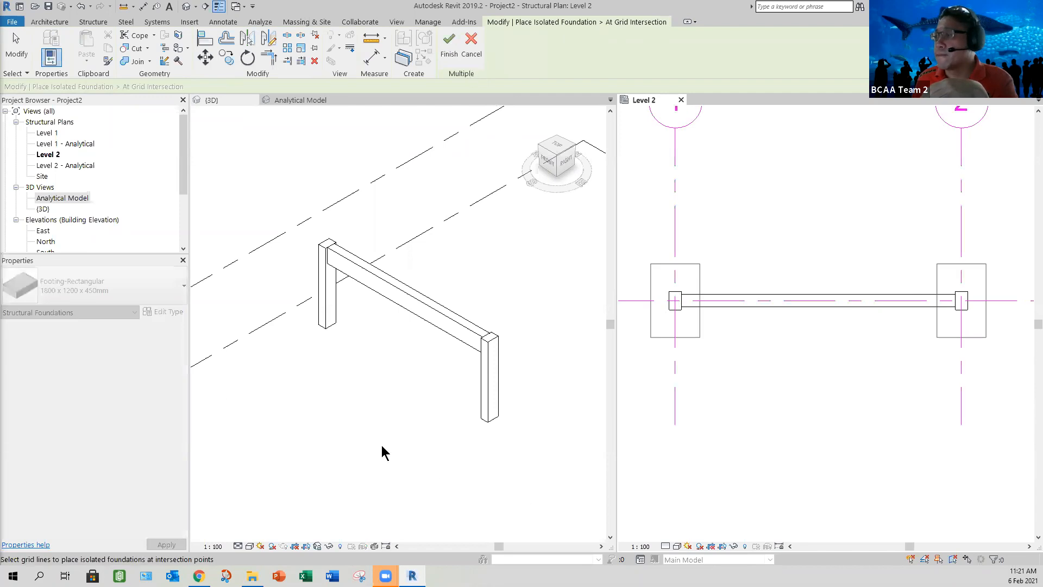
click(450, 45)
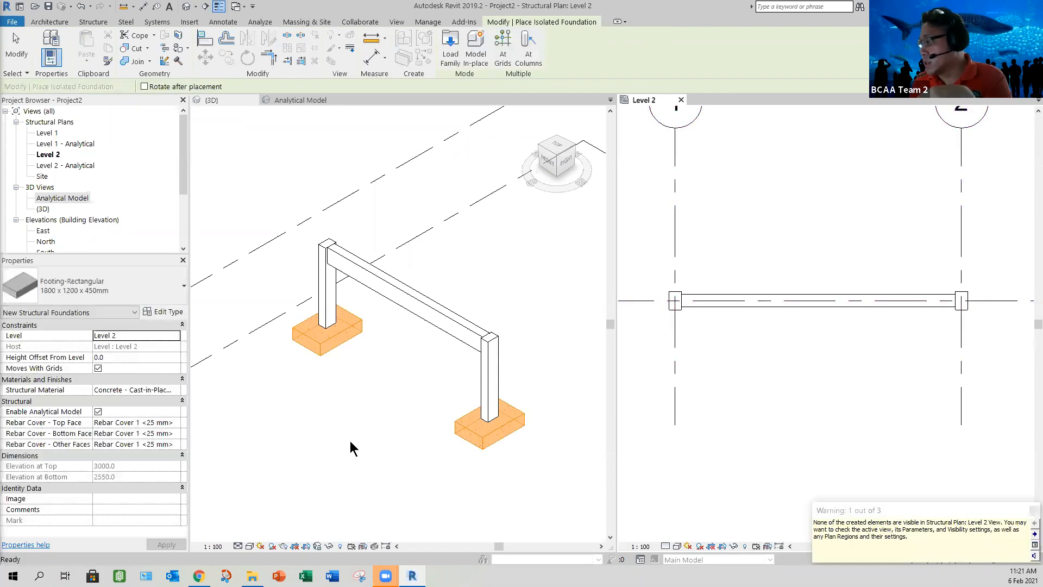
click(572, 419)
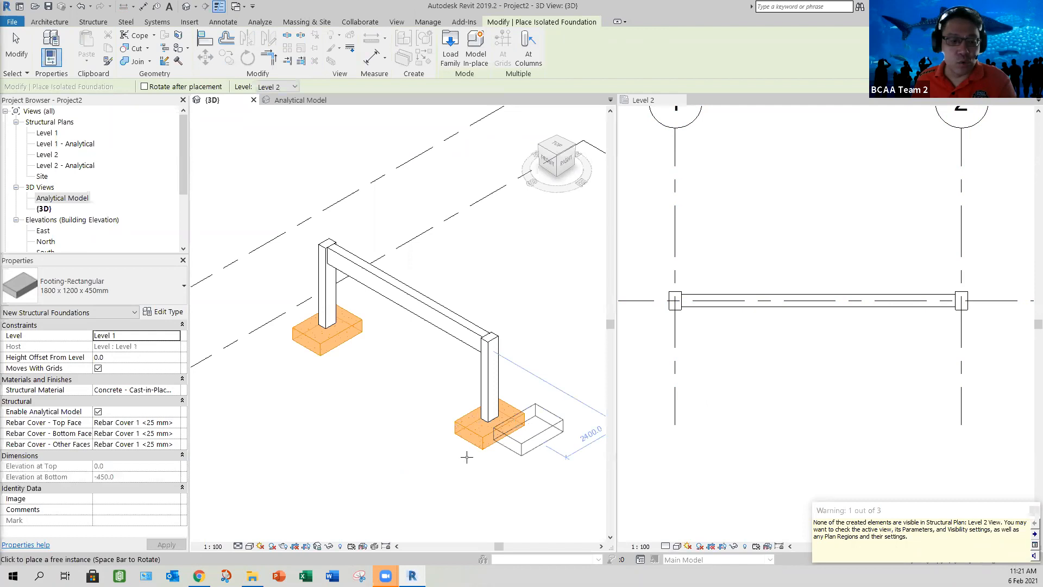
key(Escape)
key(Escape)
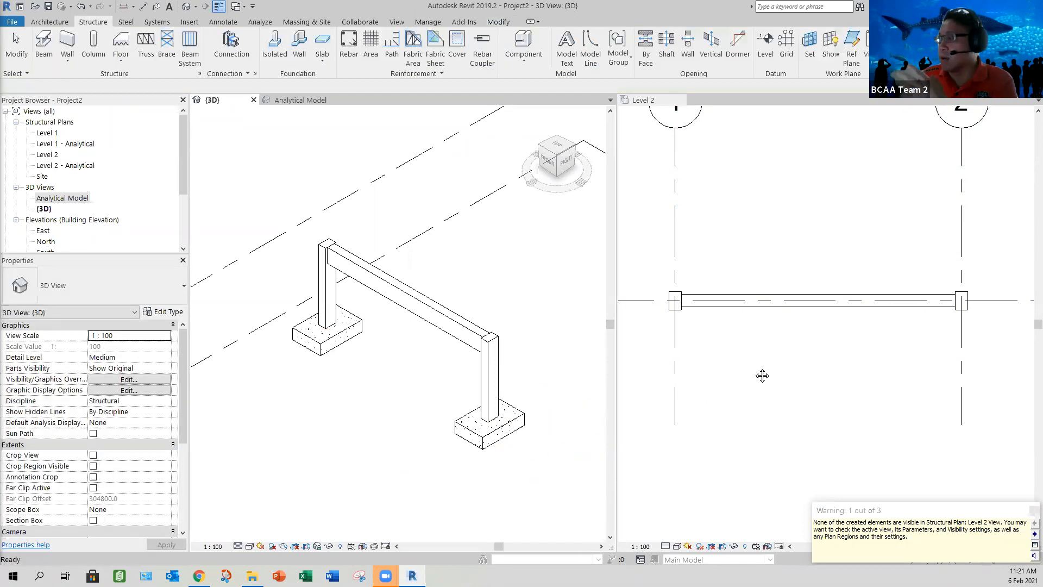
Step: Inspect the finished frame in the Level 2 plan and the 3D view, and open the Analytical Model view
click(762, 376)
scroll(743, 348, down, 2)
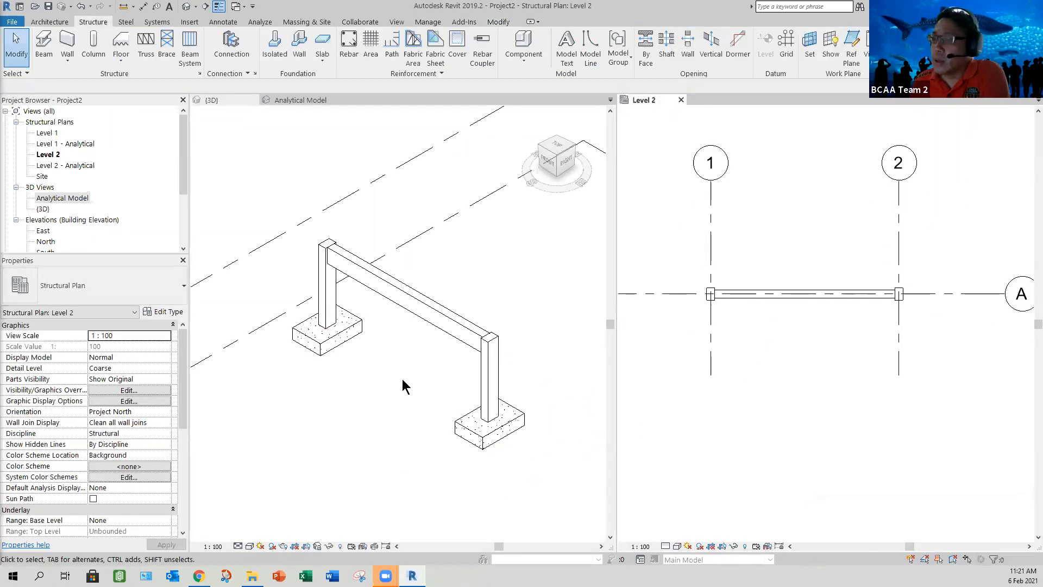
click(372, 380)
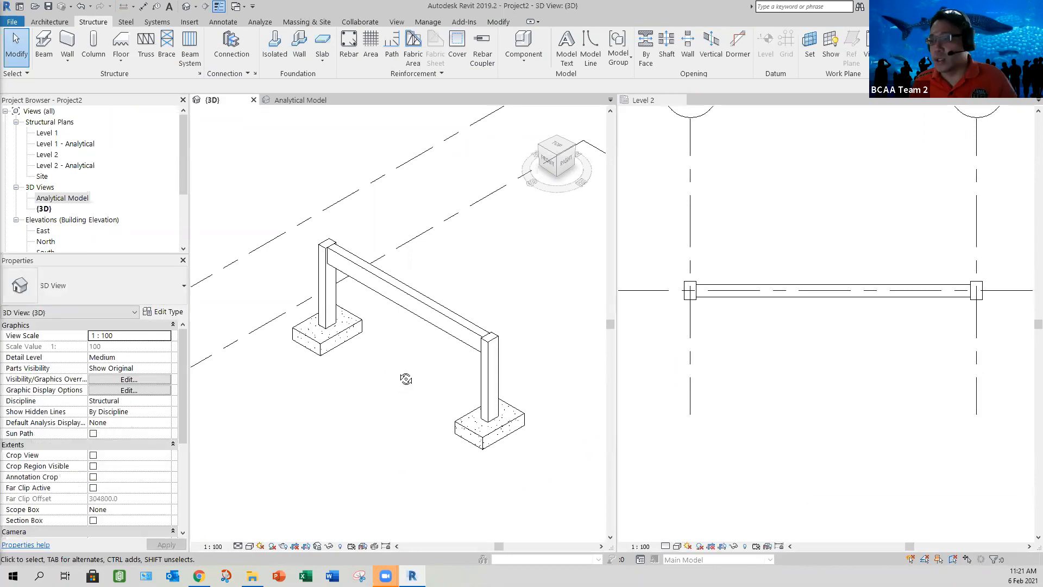
shift+middle_drag(387, 368, 385, 365)
middle_drag(287, 132, 287, 98)
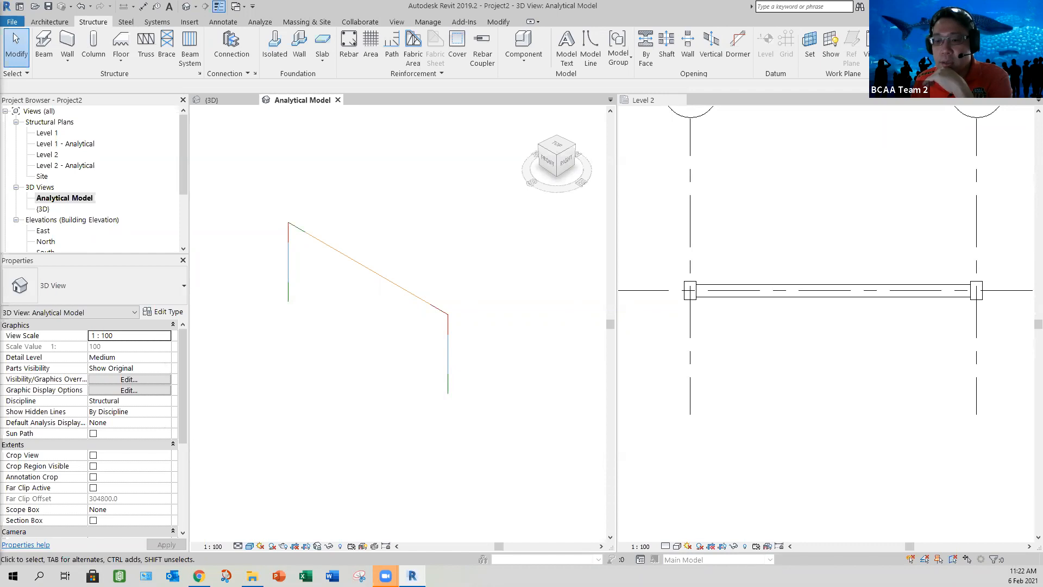
Step: Display the {3D} view in the Wireframe visual style and examine the analytical lines inside the beam and columns
click(250, 545)
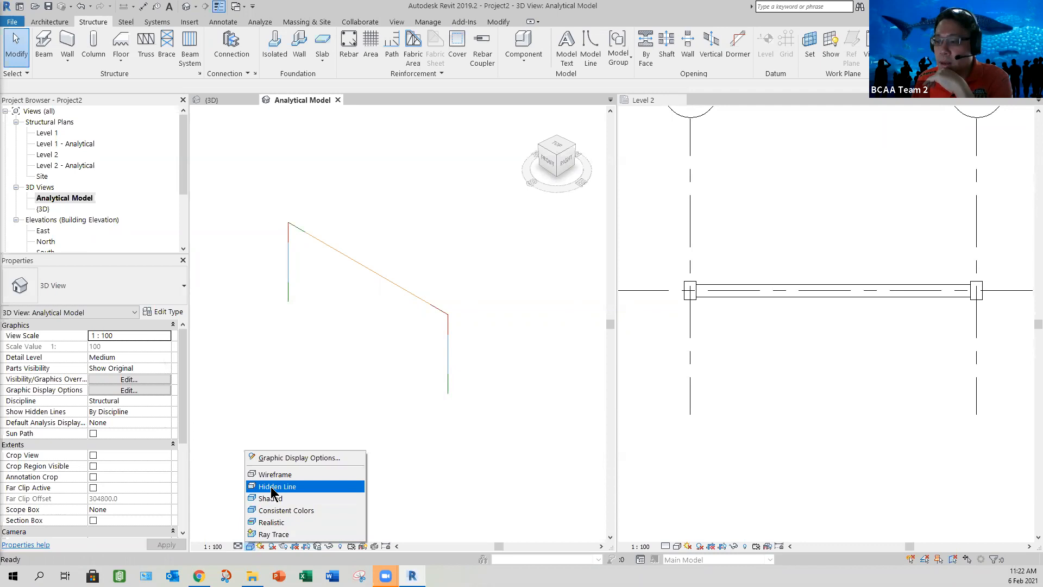
click(363, 547)
click(217, 103)
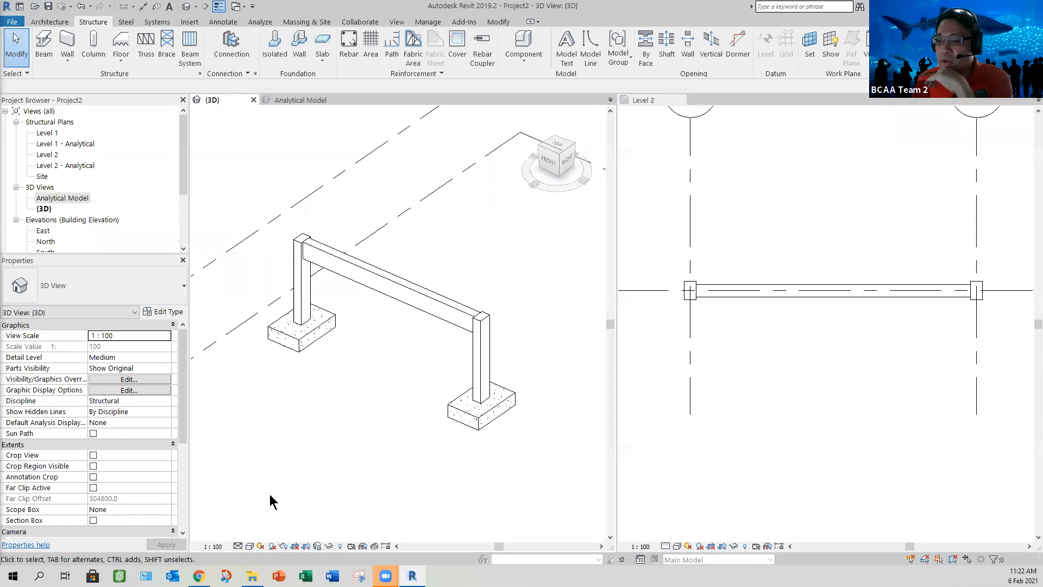
click(249, 546)
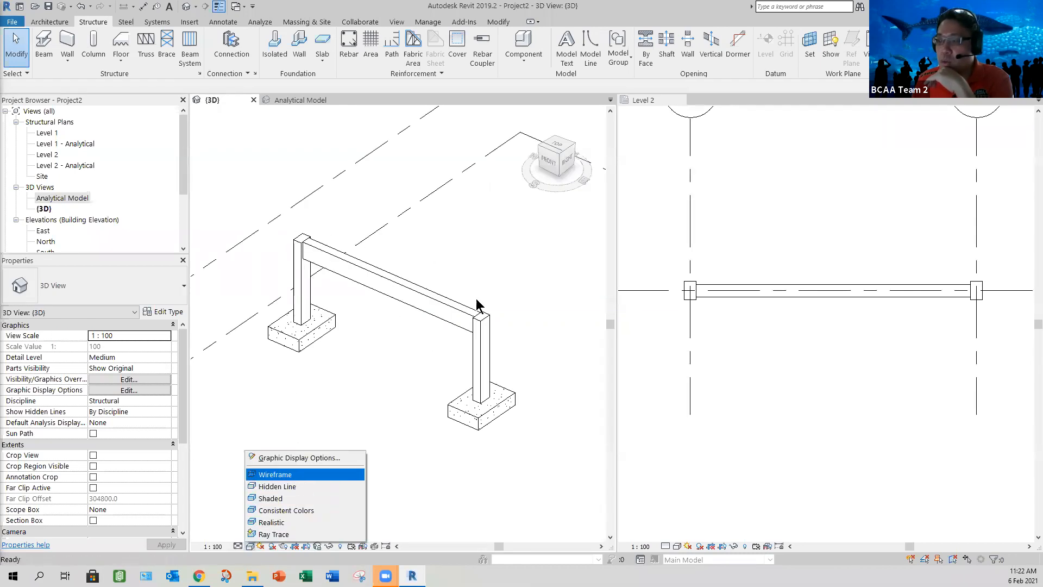
click(282, 474)
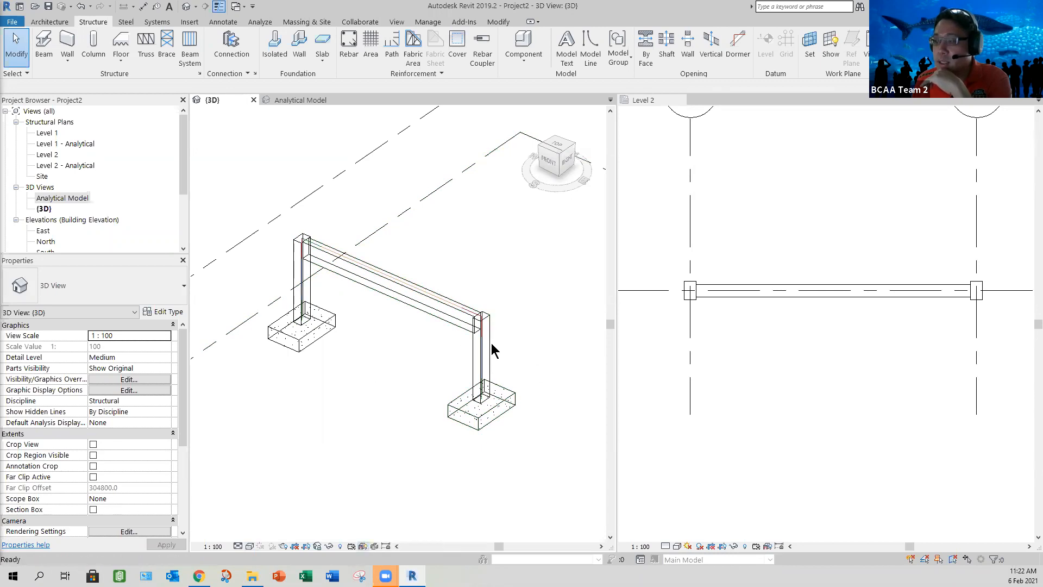
scroll(491, 343, up, 5)
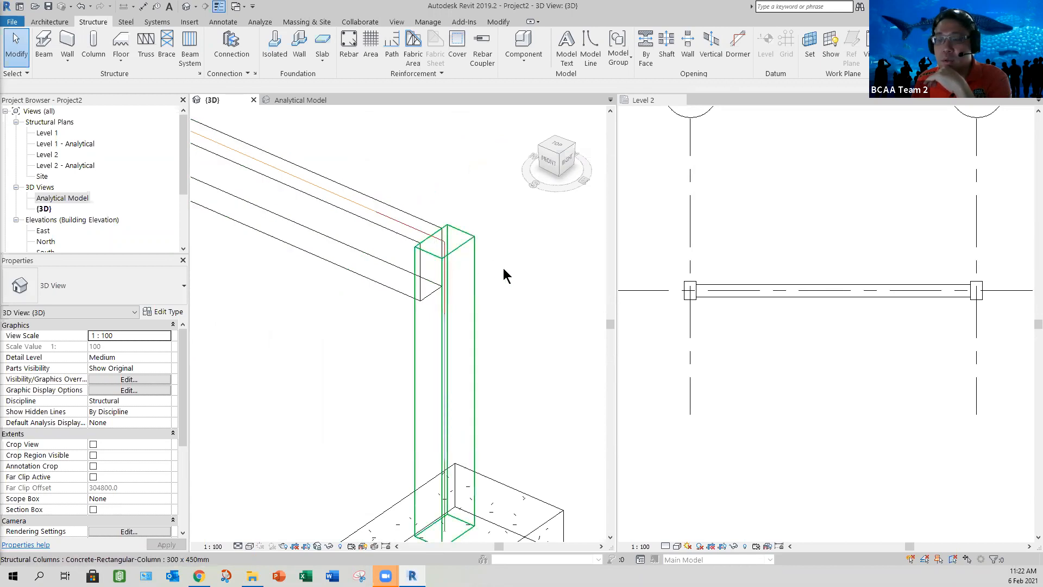
scroll(487, 307, down, 4)
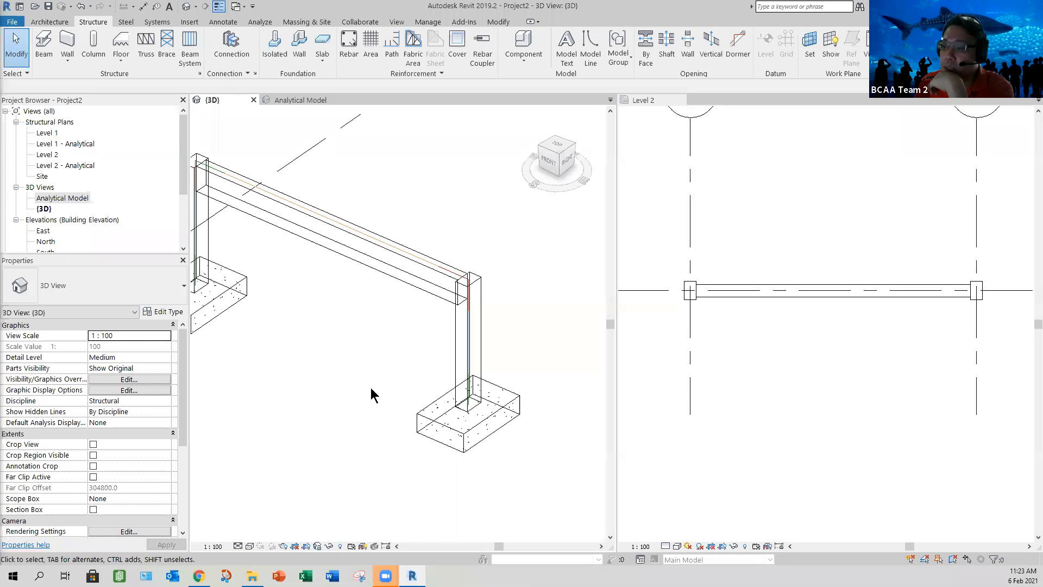
scroll(370, 387, down, 2)
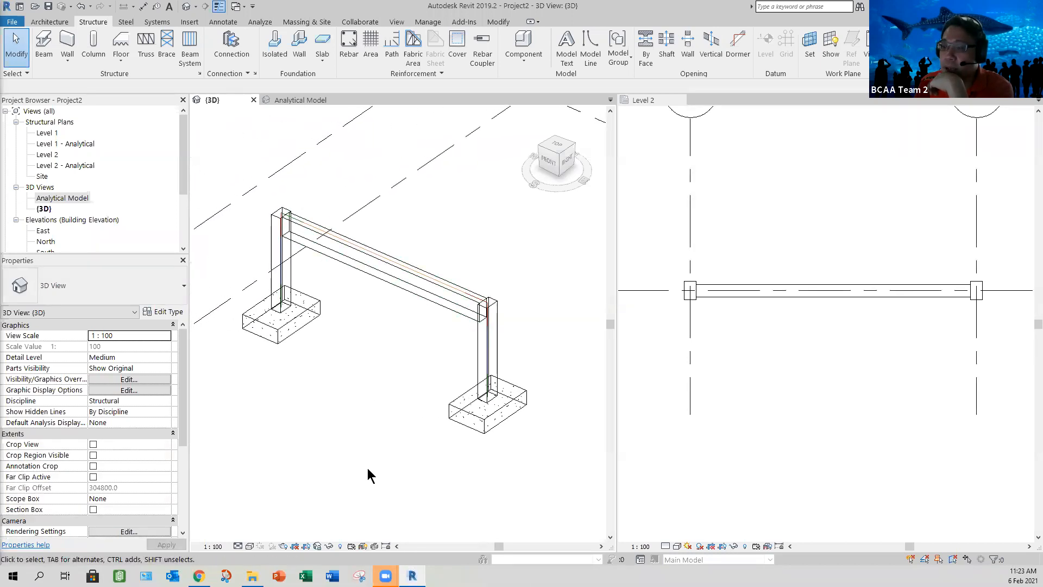
Step: Set the {3D} view back to the Hidden Line visual style and return to the Analytical Model view
click(250, 546)
click(277, 488)
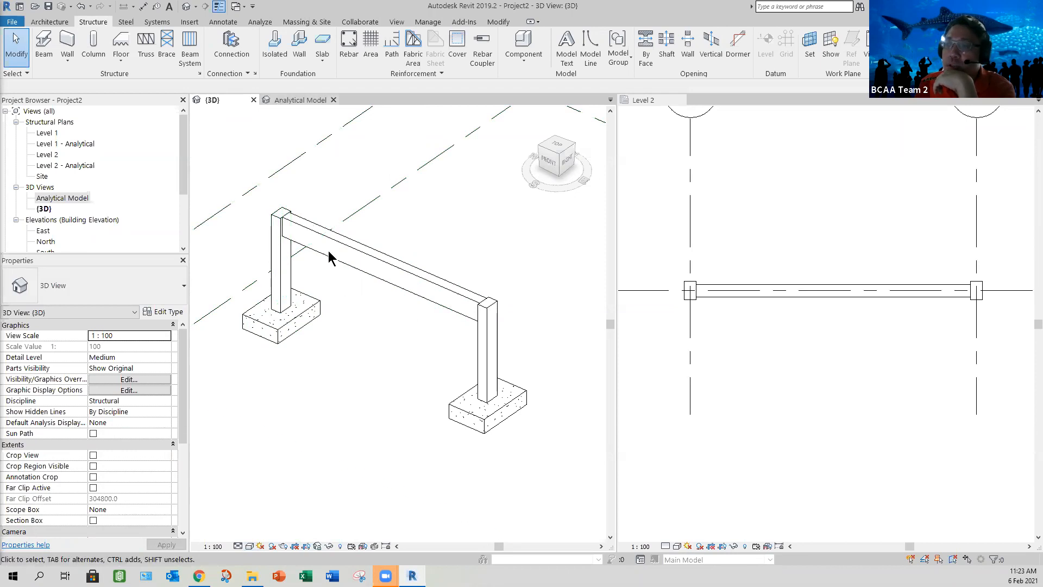
click(300, 100)
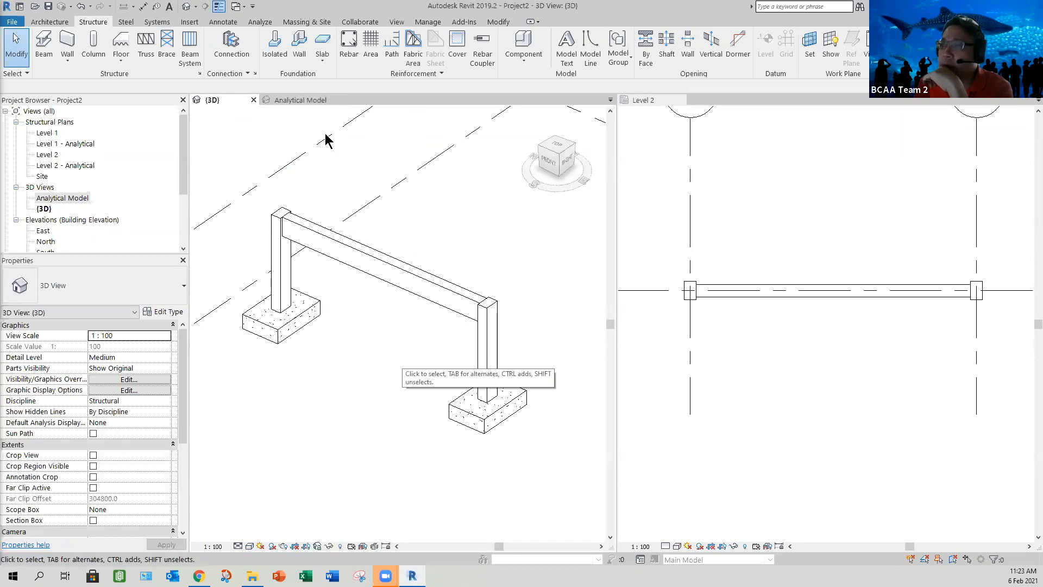
click(301, 99)
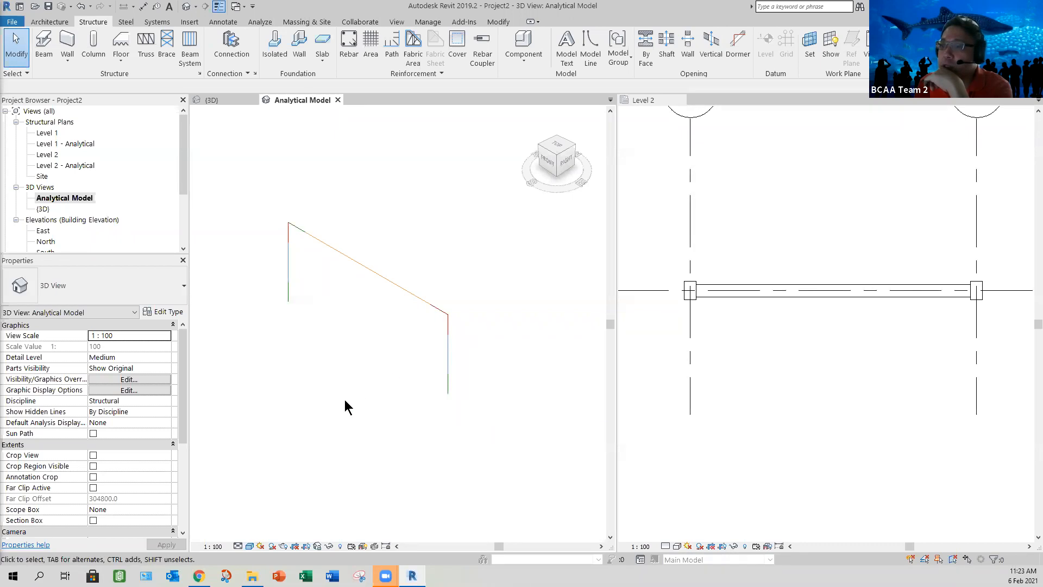
scroll(370, 395, down, 1)
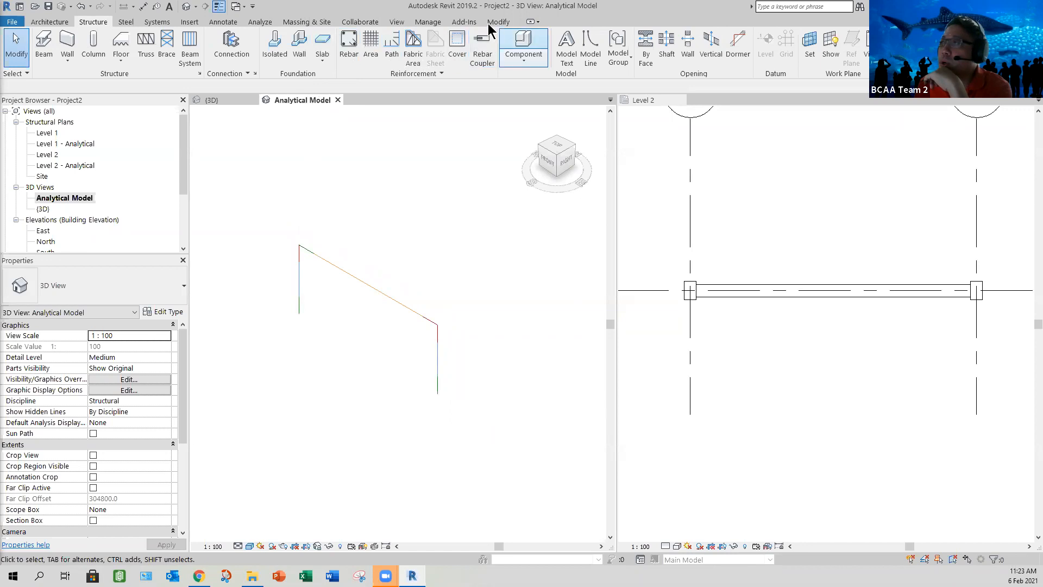
Step: Check the boundary condition family symbols in Structural Settings and briefly start and leave the Boundary Conditions command
click(259, 21)
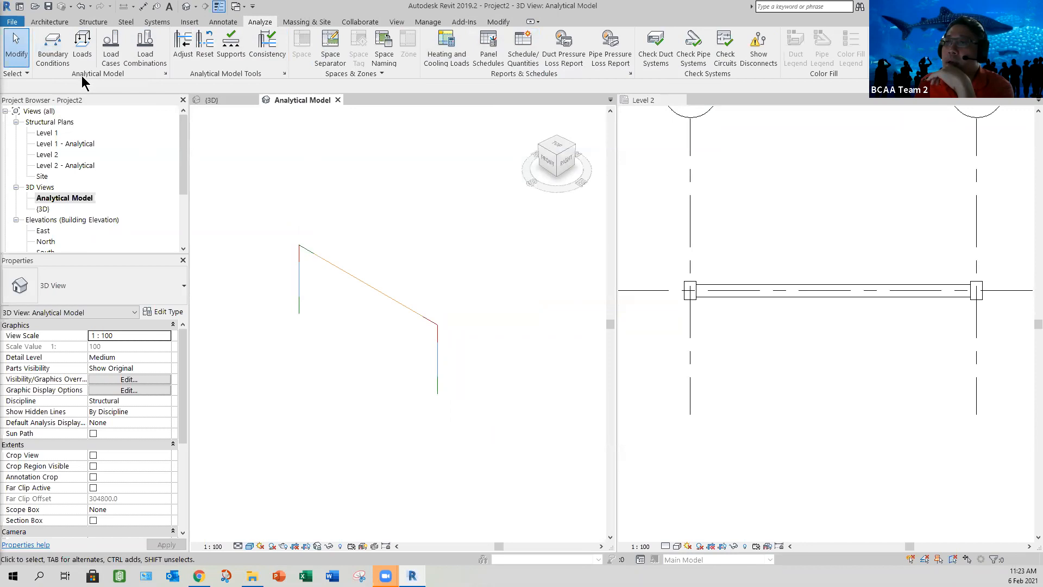
click(165, 73)
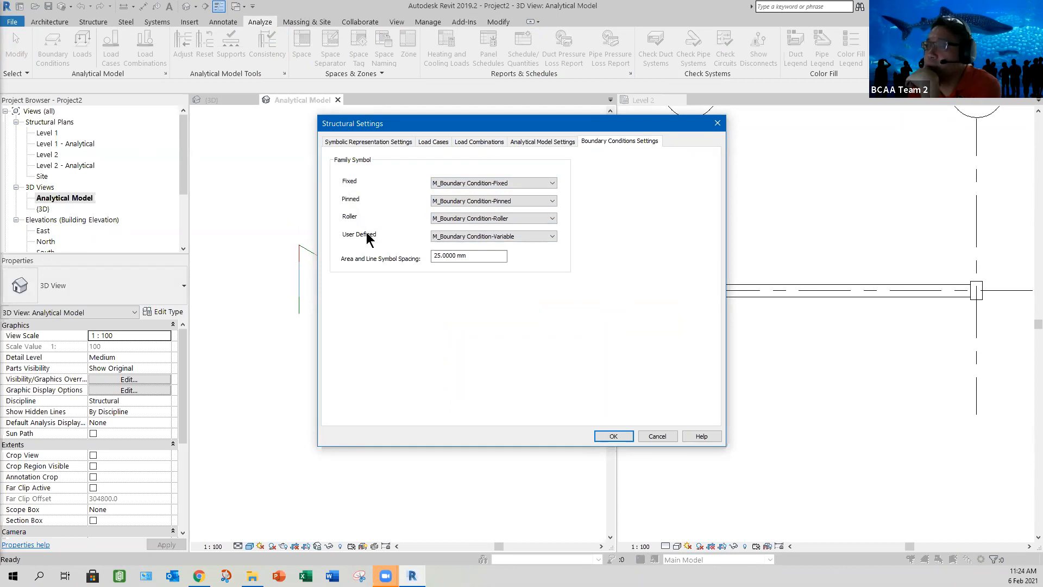
click(552, 183)
click(552, 186)
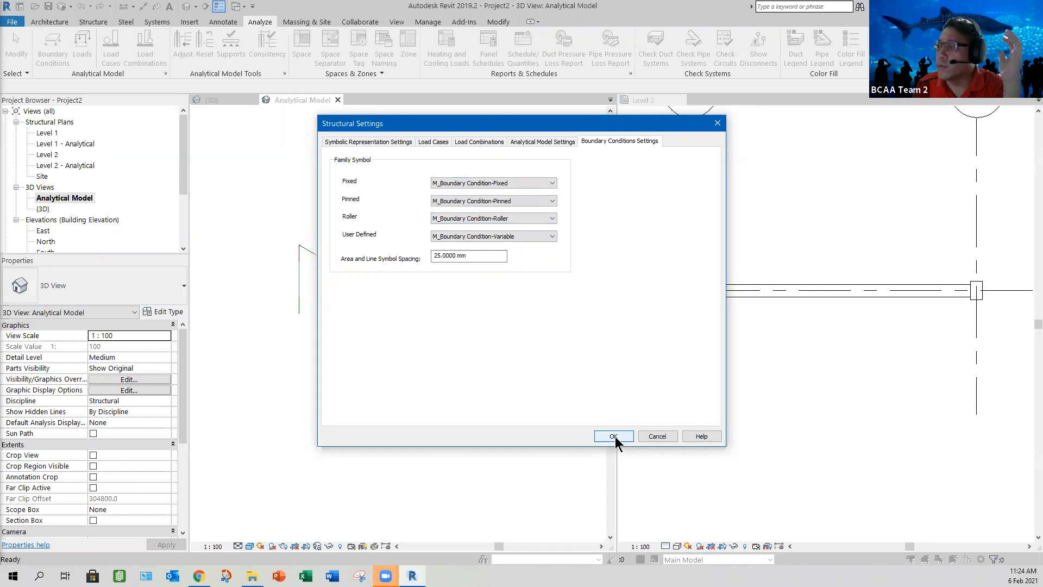
key(Return)
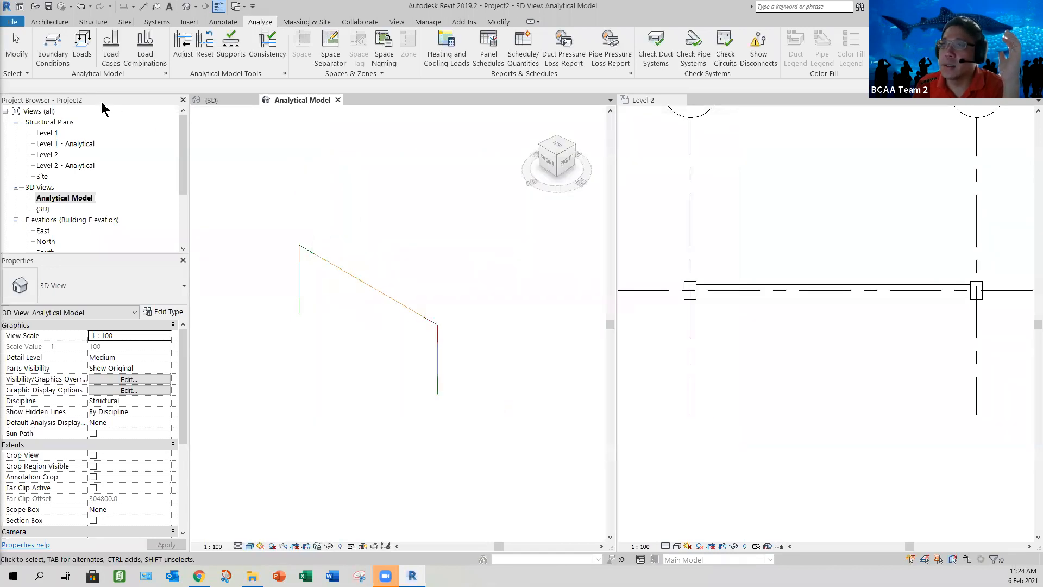
click(52, 55)
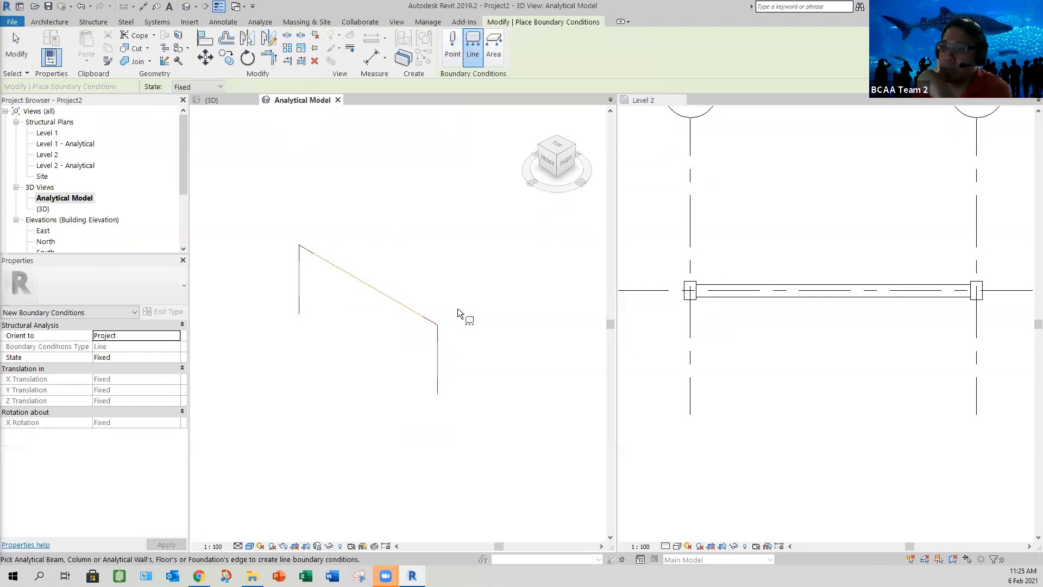
click(17, 46)
Step: Set both the Start Release and the End Release of the analytical beam to Pinned
click(340, 274)
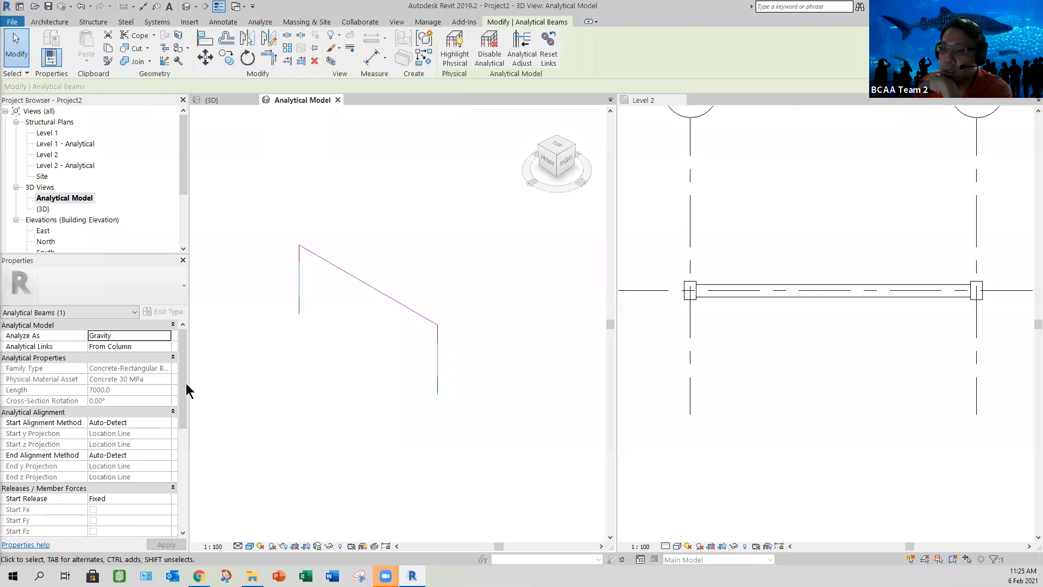
drag(185, 389, 185, 455)
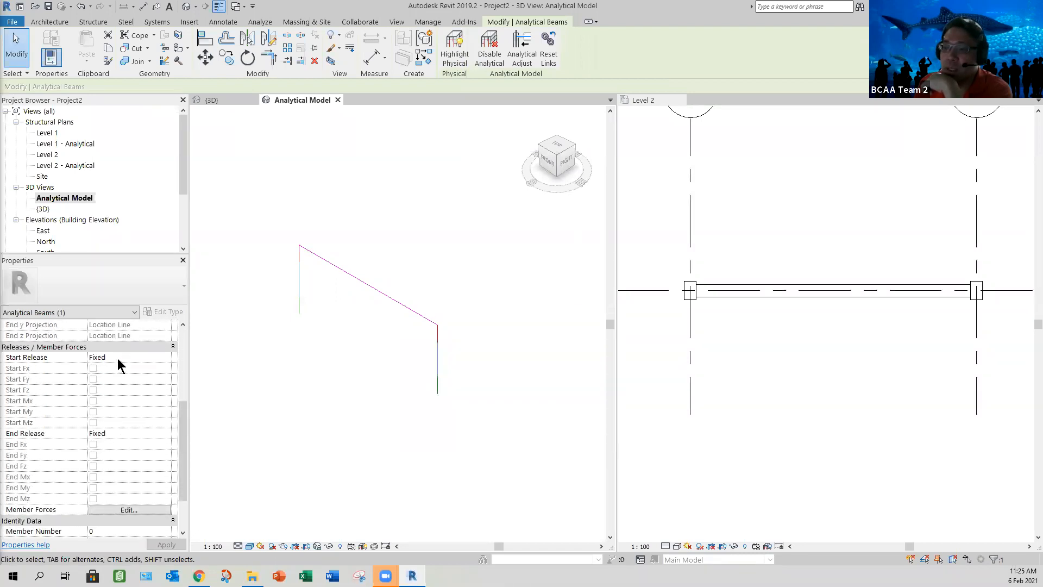
click(167, 357)
click(166, 357)
click(107, 377)
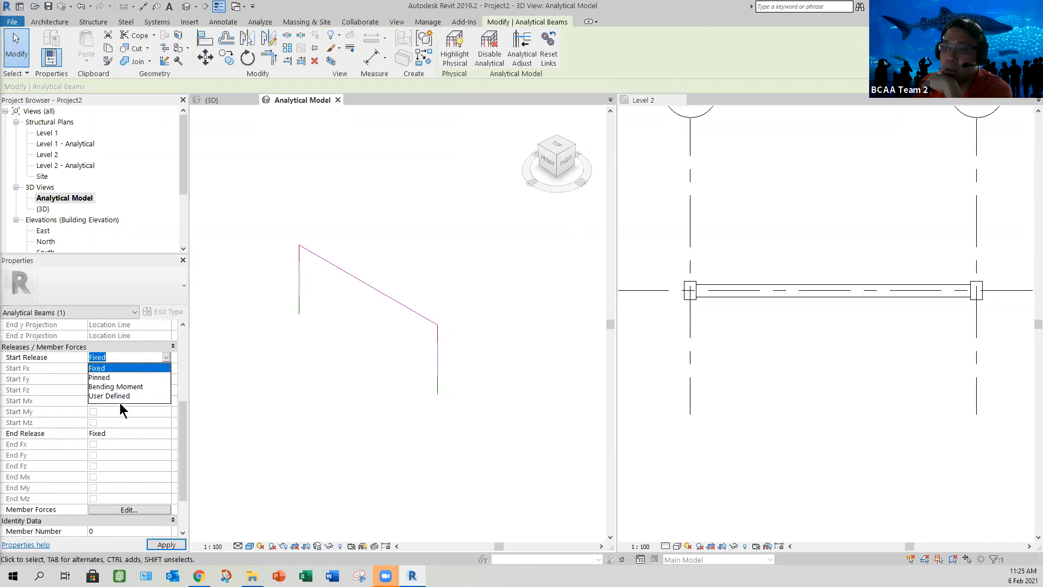
click(166, 433)
click(108, 454)
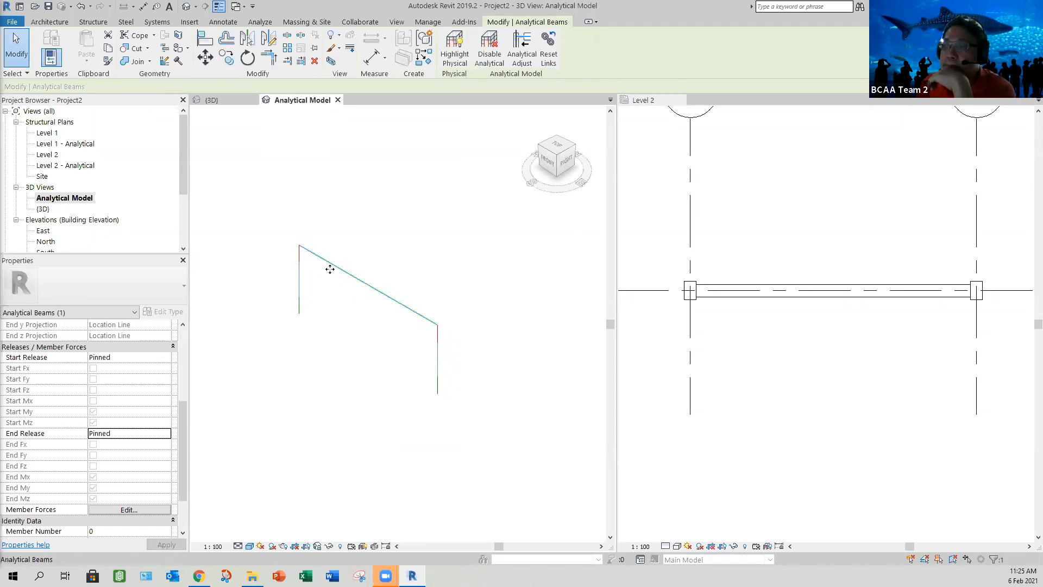
click(297, 407)
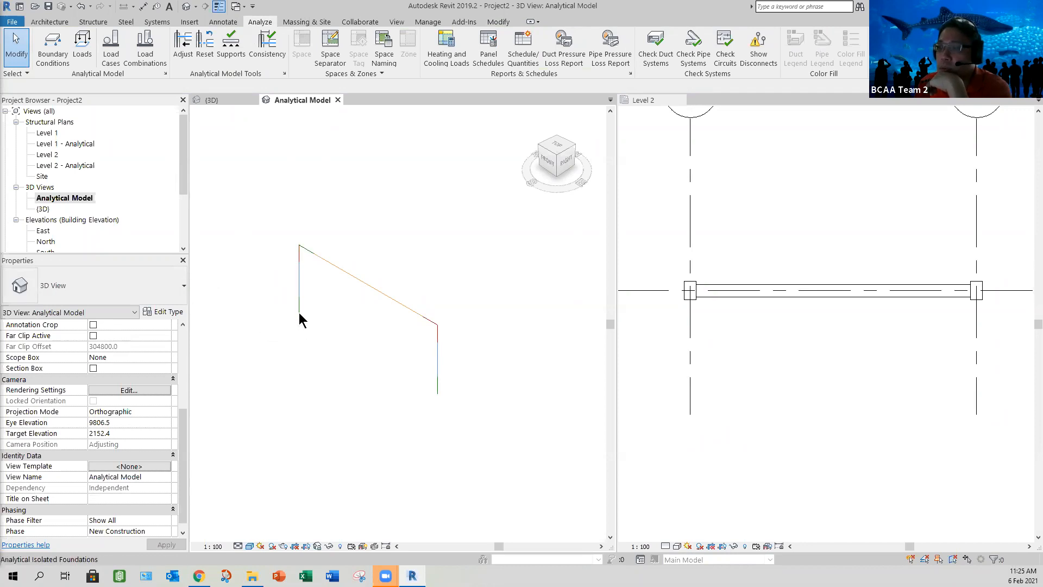
Step: Check the base and top releases of both analytical columns in the Analytical Model view
scroll(301, 325, up, 2)
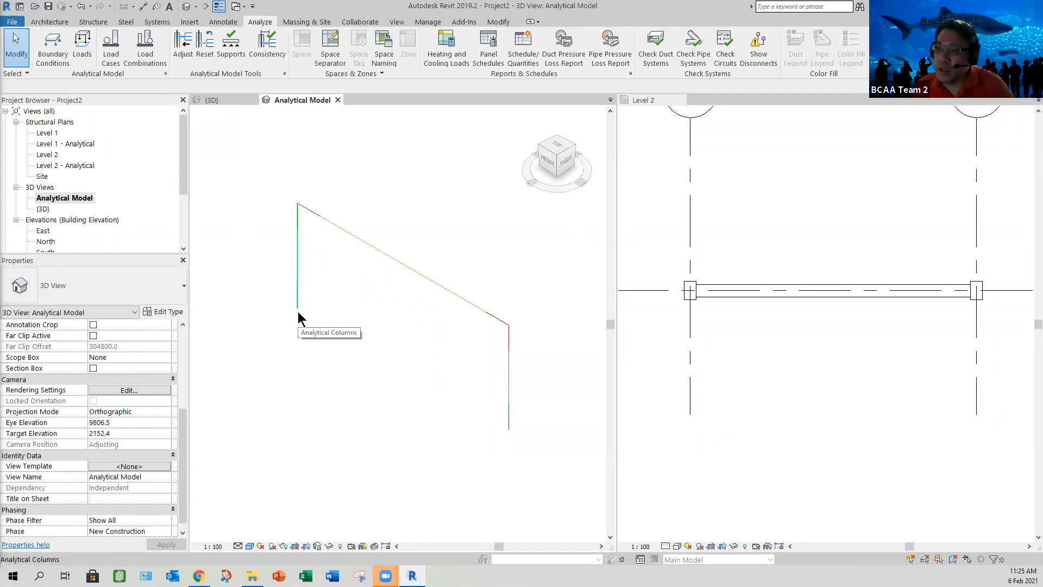
click(298, 310)
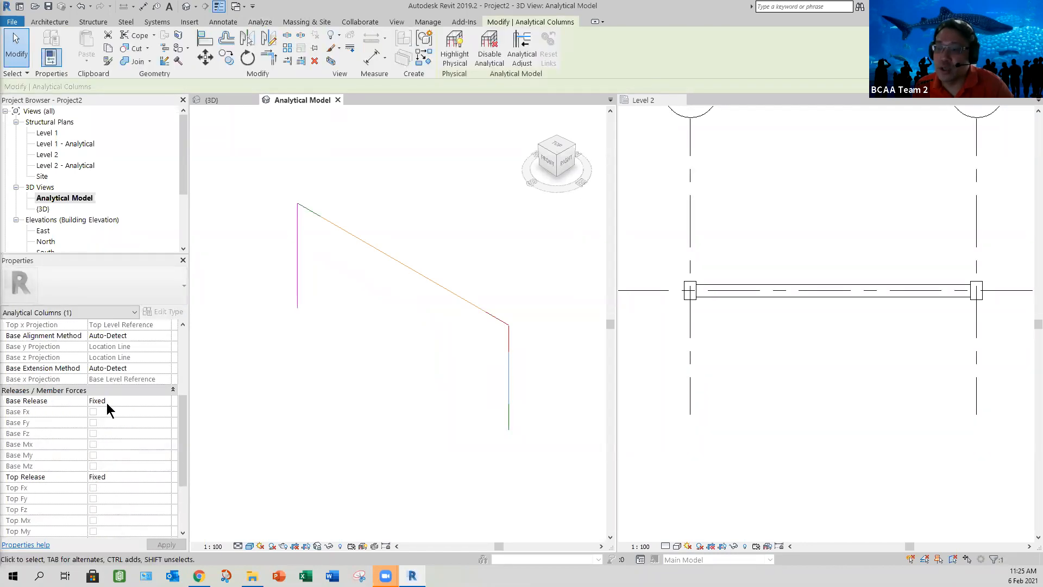
click(415, 408)
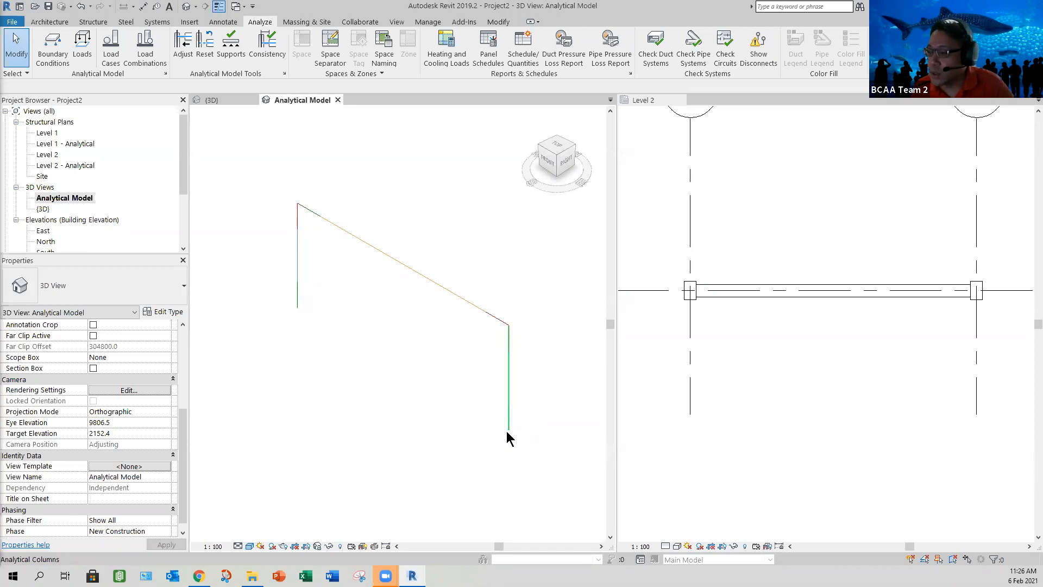
click(506, 431)
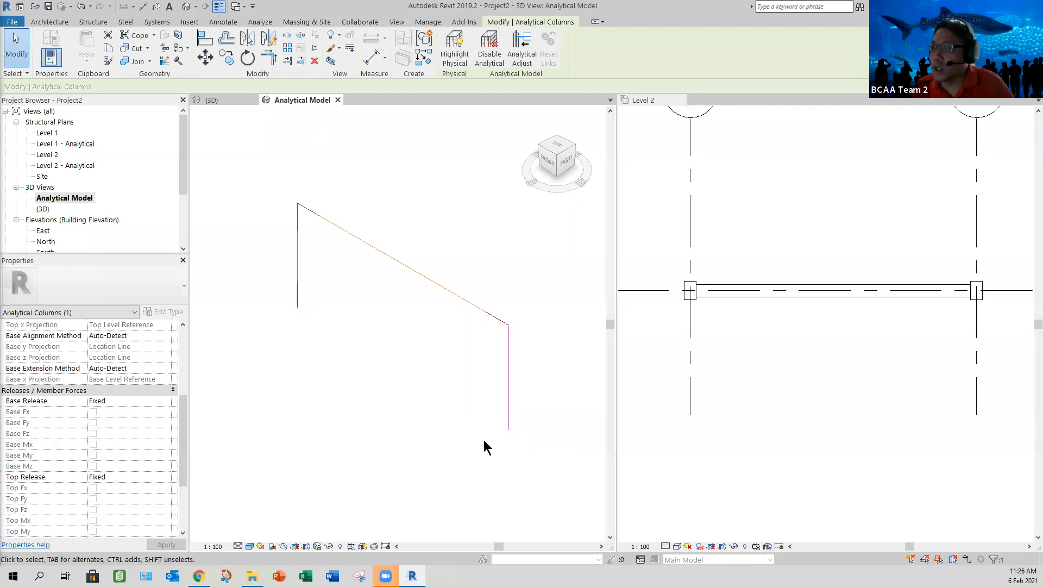
click(344, 337)
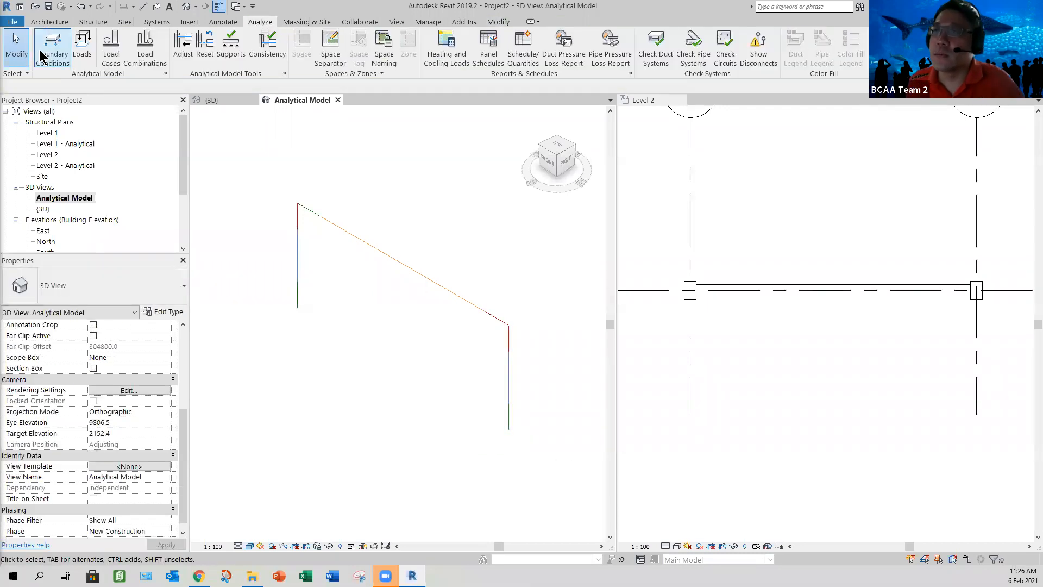
click(81, 53)
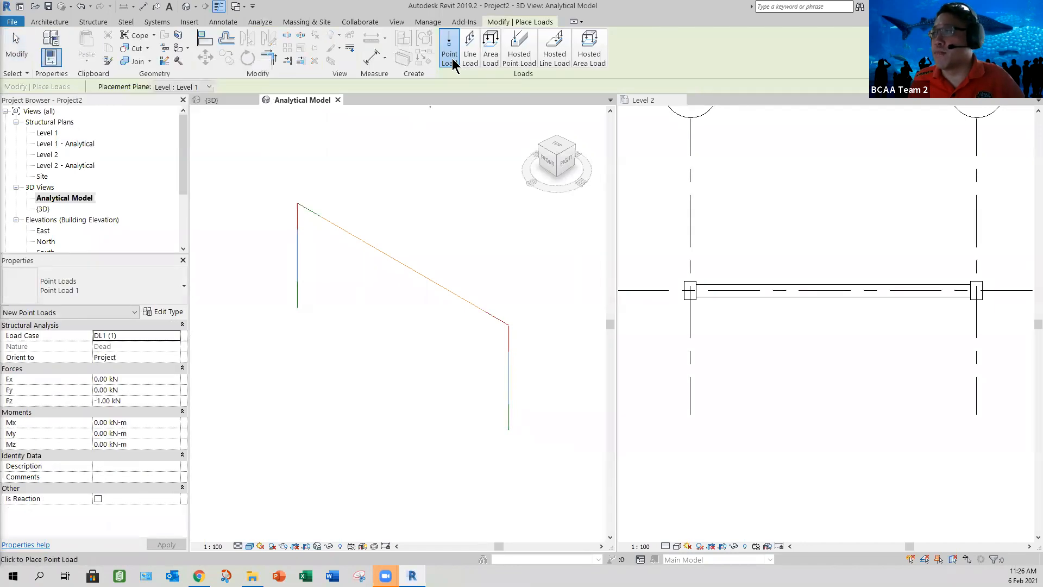
click(510, 425)
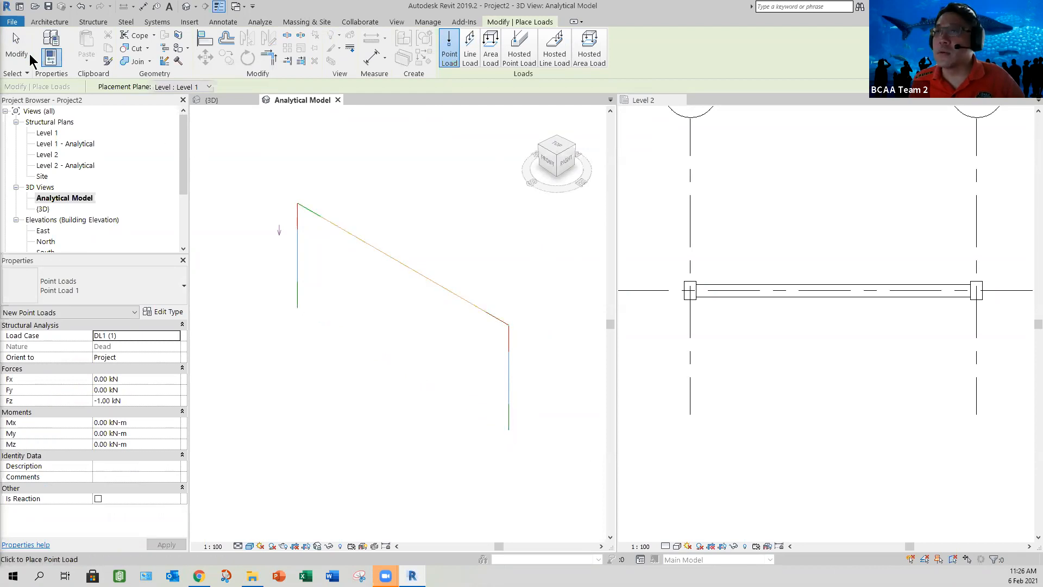
click(17, 49)
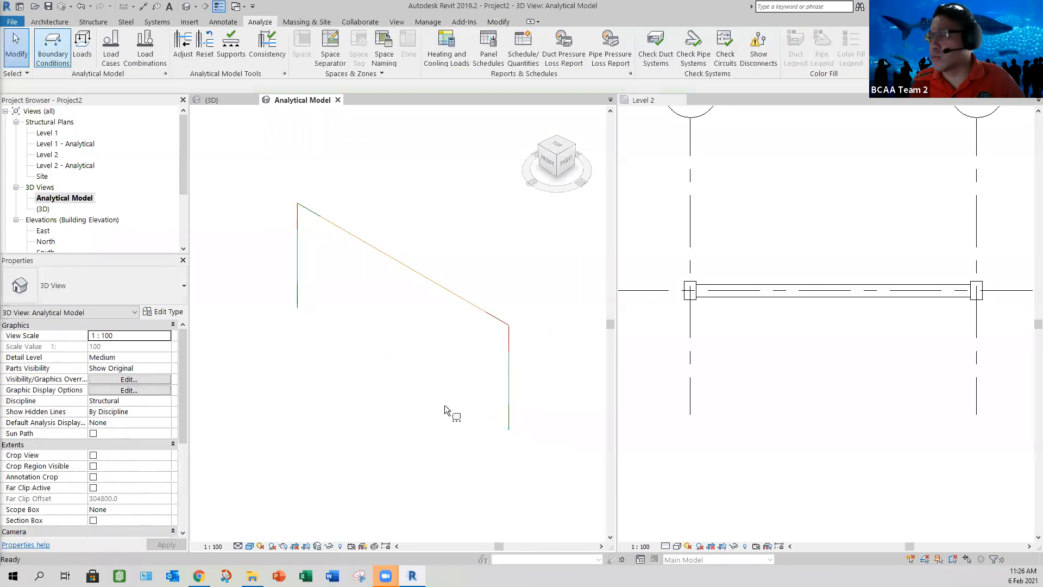
Step: Try a Fixed line boundary condition on the nearer analytical column and undo it
key(b)
key(c)
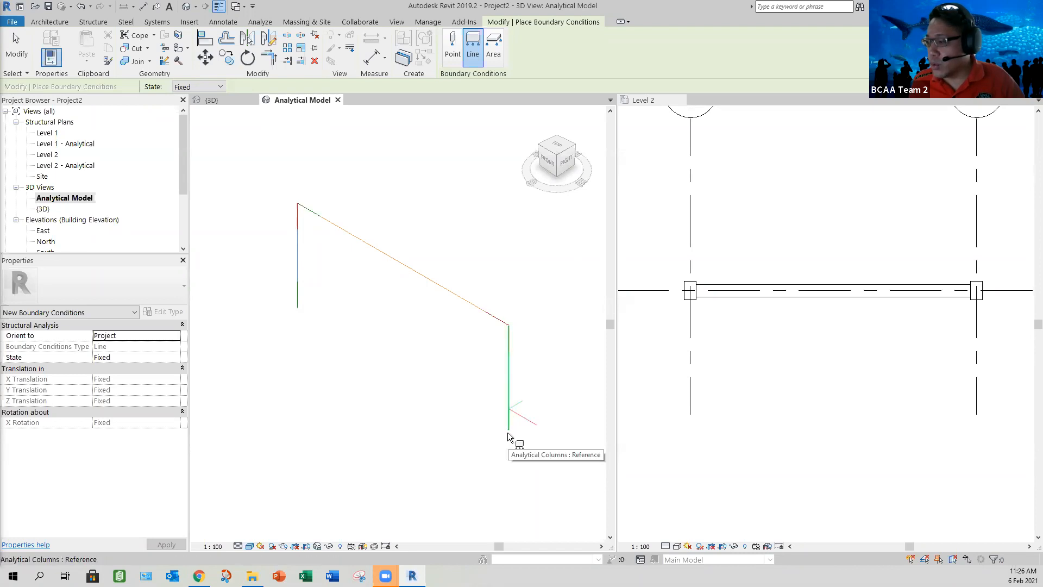
click(508, 433)
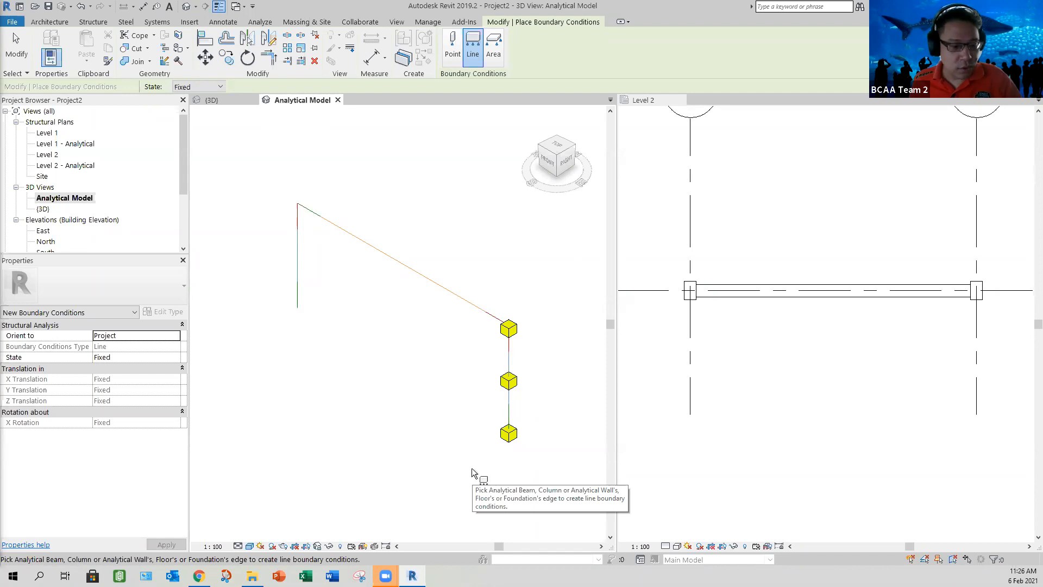
key(ctrl+z)
Step: Place a Fixed point boundary condition at the base of the nearer analytical column
click(454, 53)
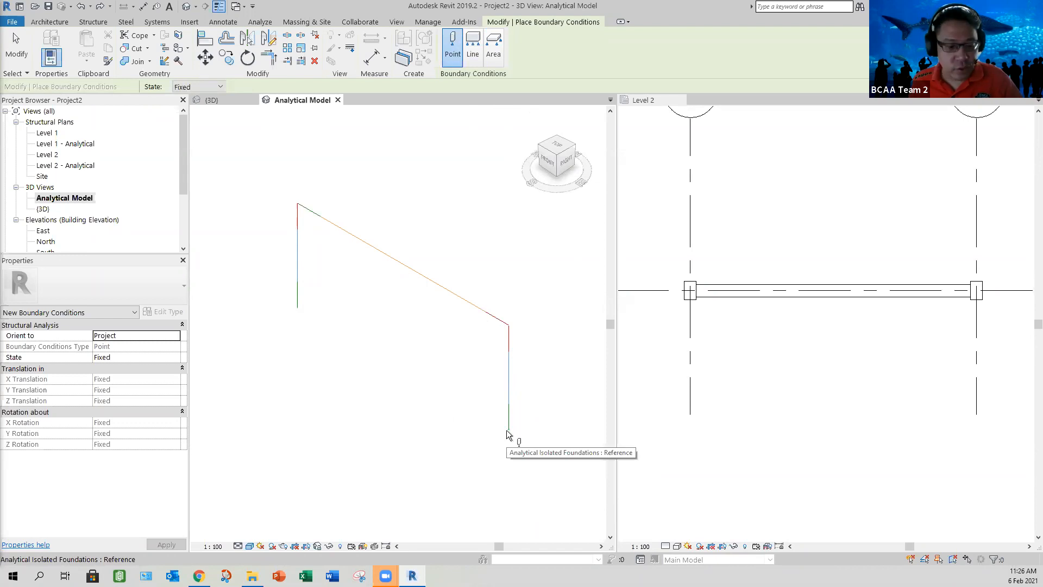
key(Tab)
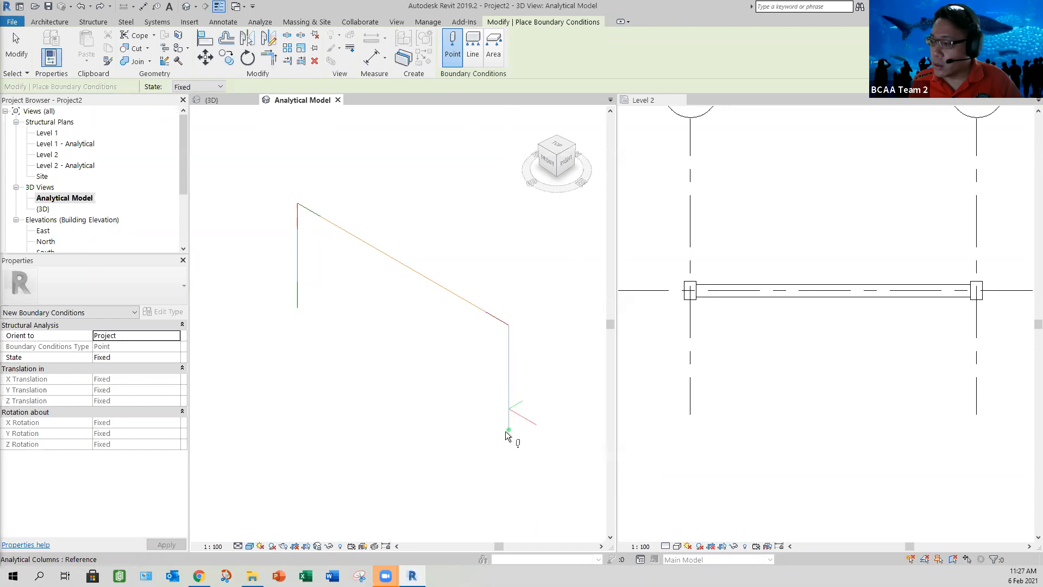
click(507, 430)
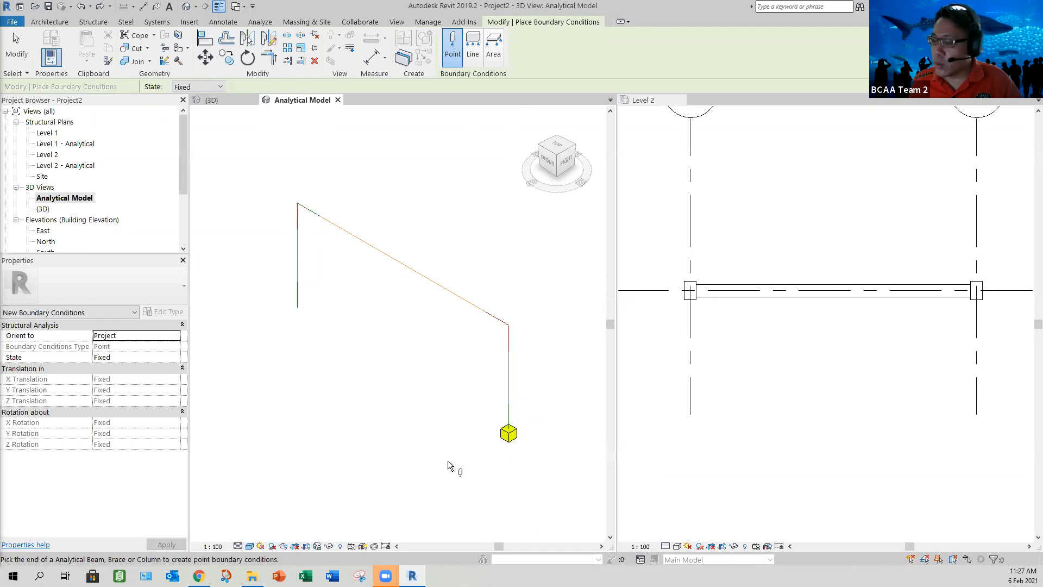
Step: Try a Fixed point boundary condition on the farther column's analytical isolated foundation and delete it
click(298, 308)
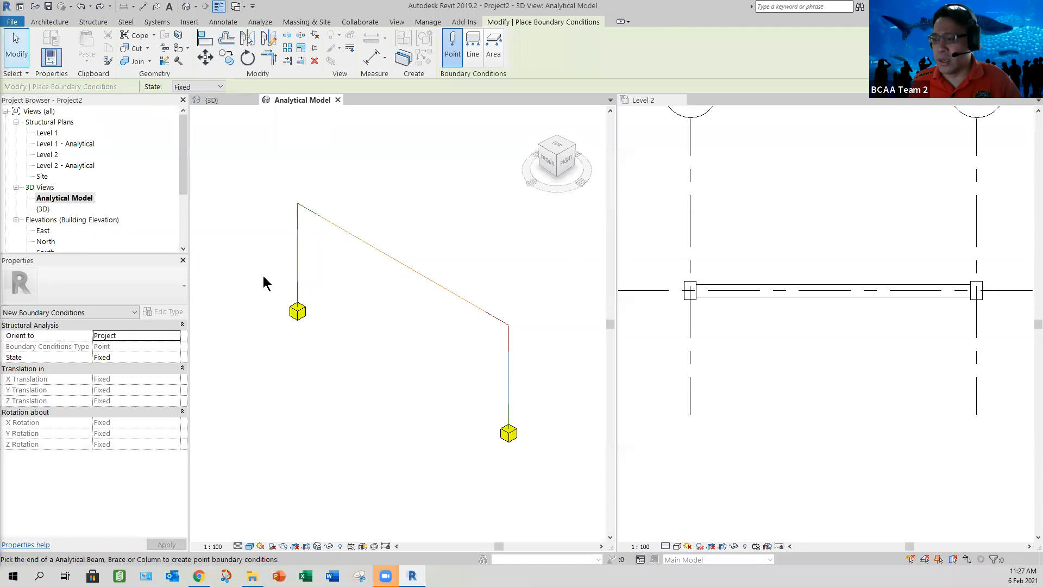
key(Escape)
drag(255, 264, 344, 359)
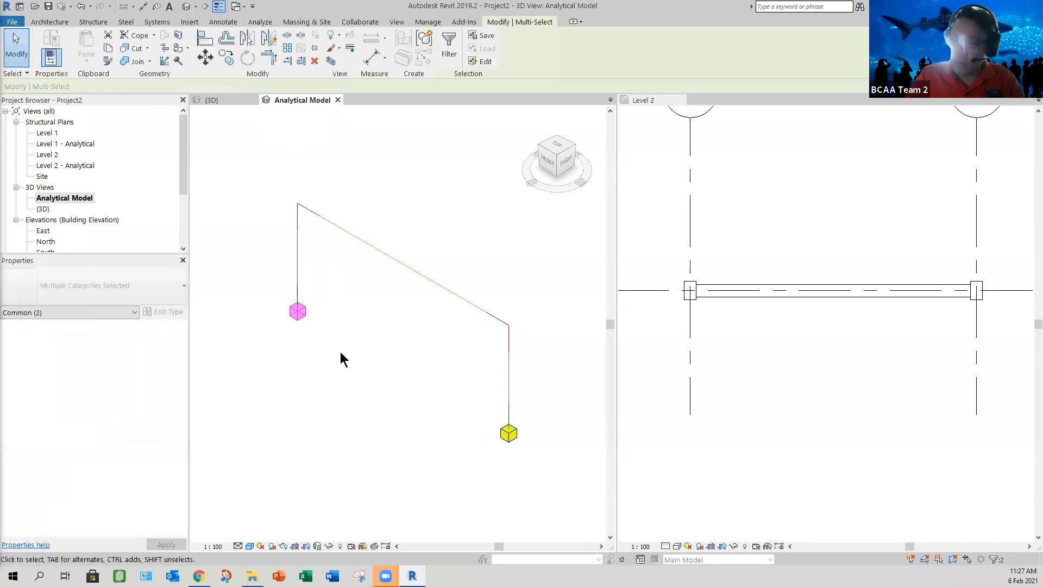
key(Delete)
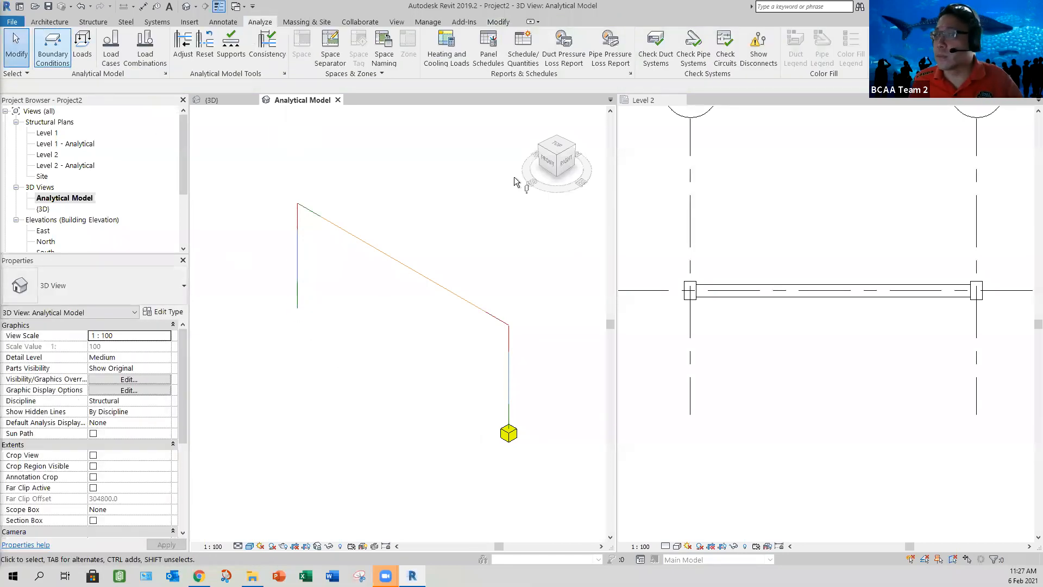
Step: Place a Fixed point boundary condition at the base of the farther analytical column
click(449, 64)
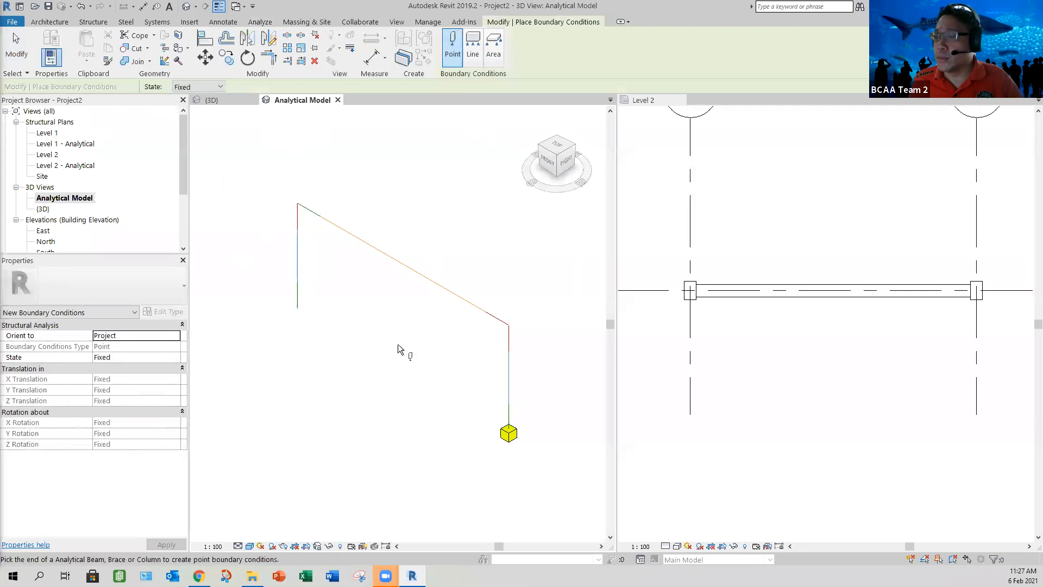
click(297, 309)
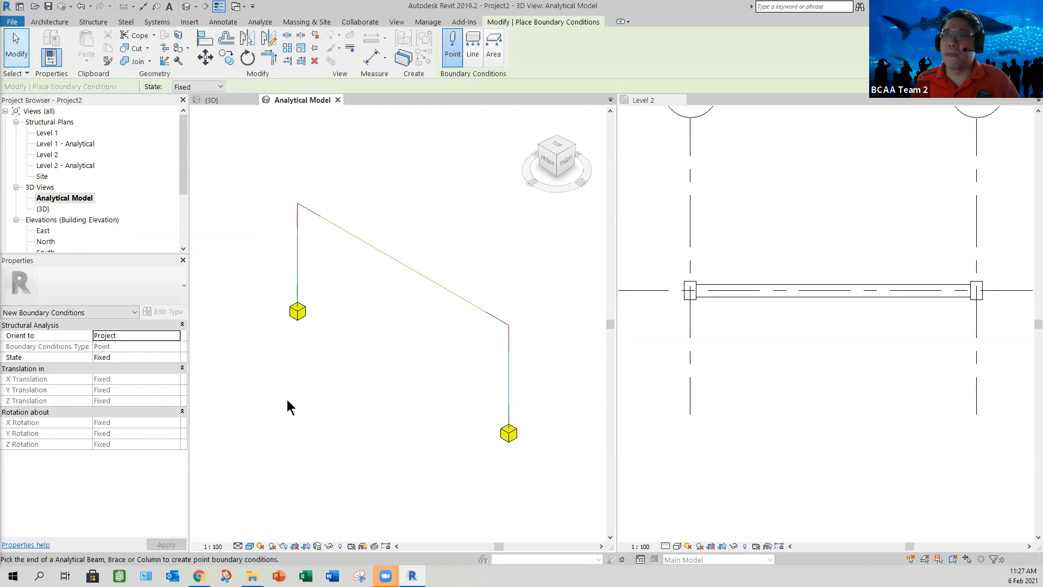
key(Escape)
key(Escape)
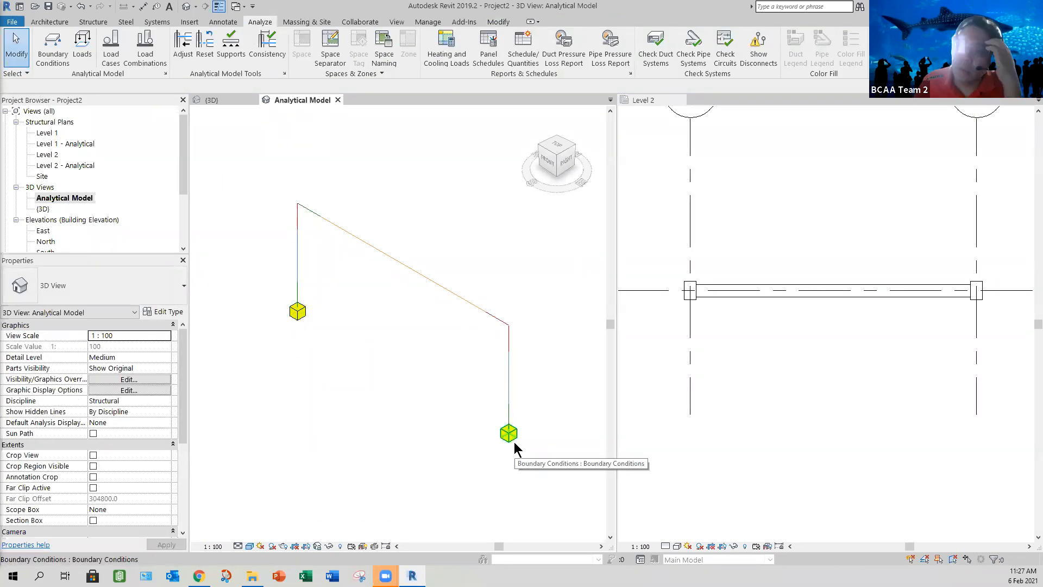
Step: Try a Fixed line boundary condition along the analytical beam and undo it
click(343, 234)
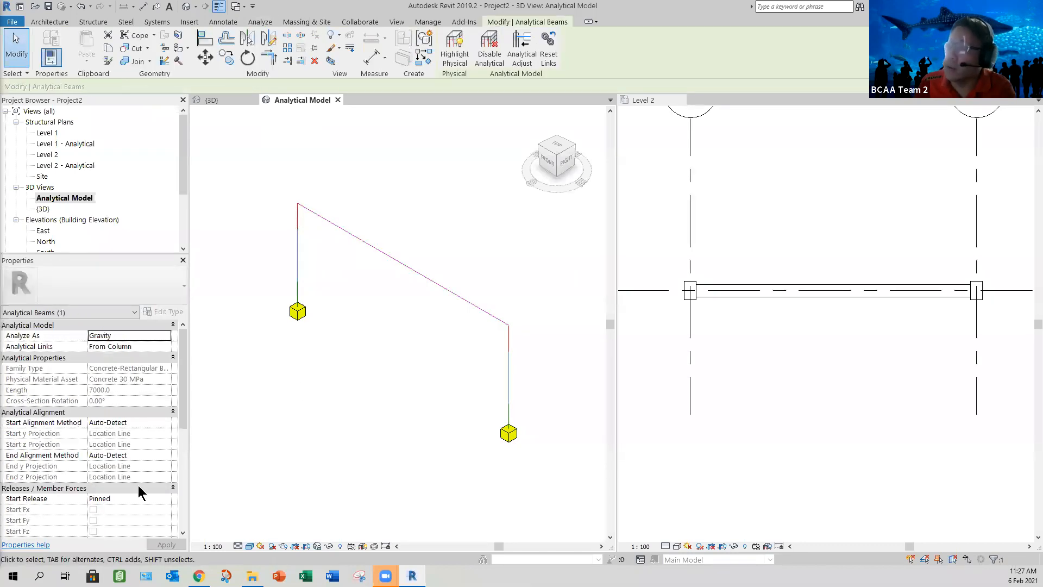
click(361, 308)
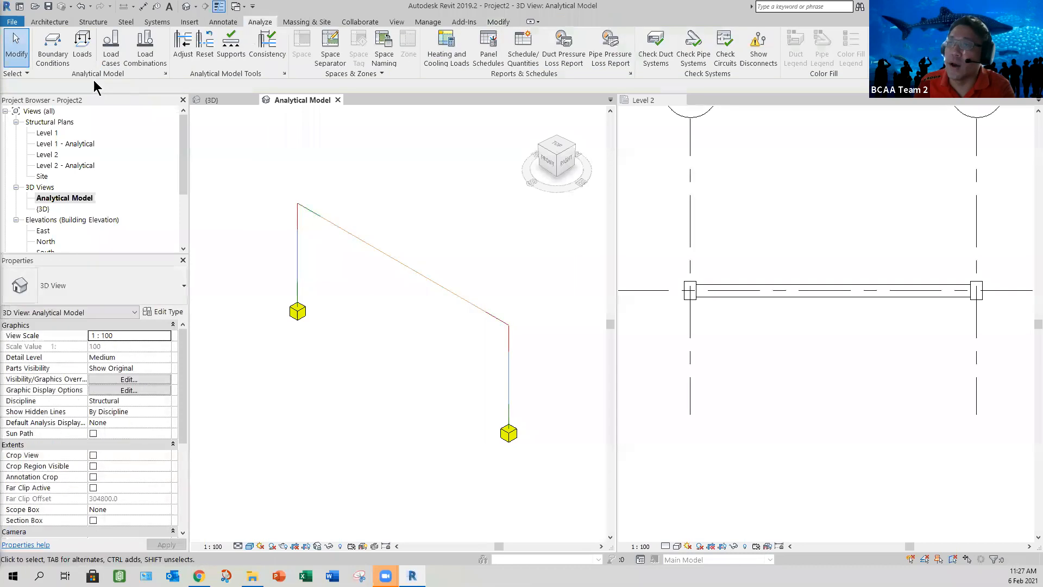
click(53, 57)
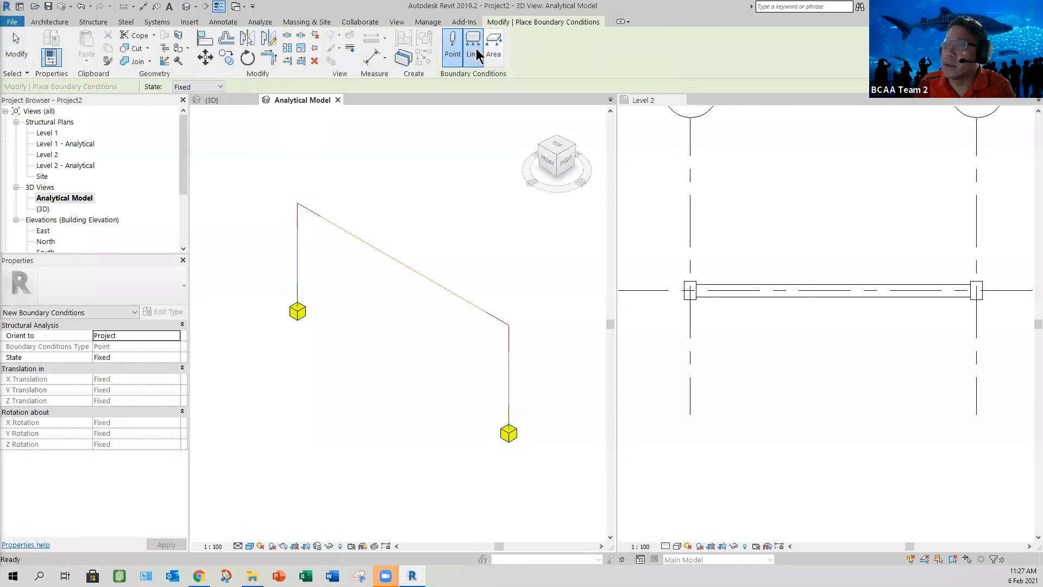
click(477, 54)
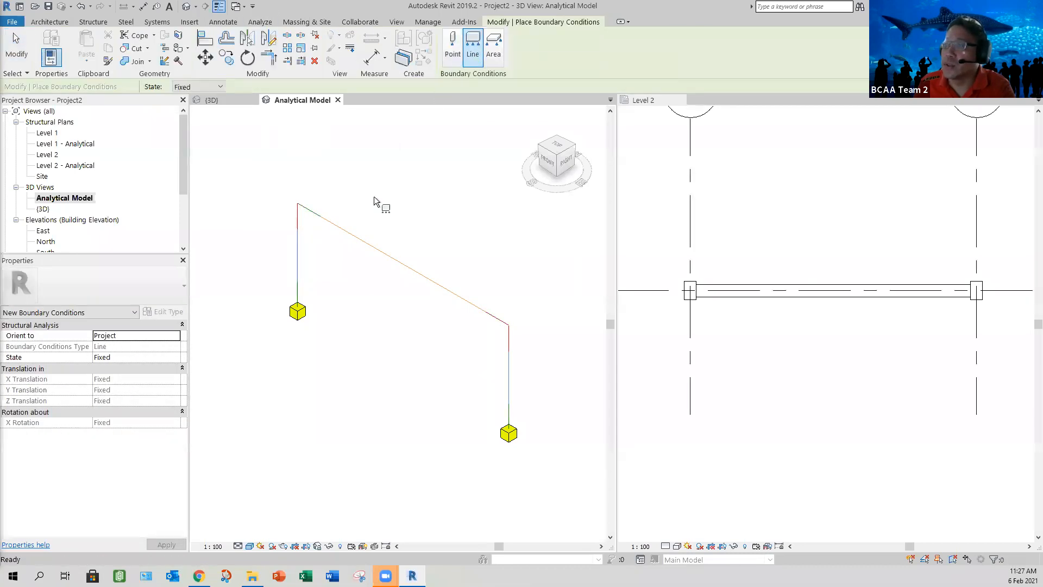
click(353, 236)
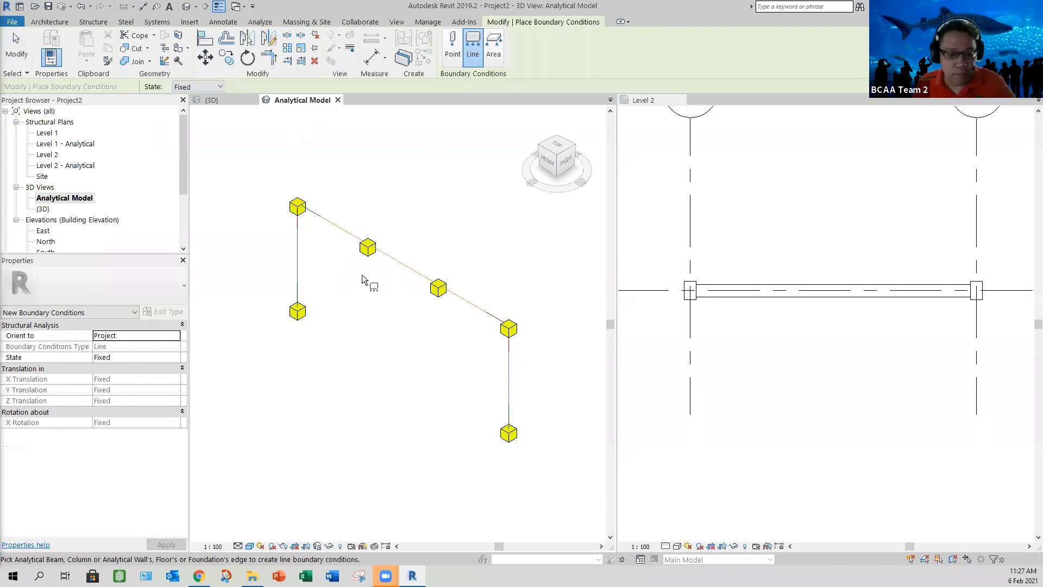
key(Escape)
key(Escape)
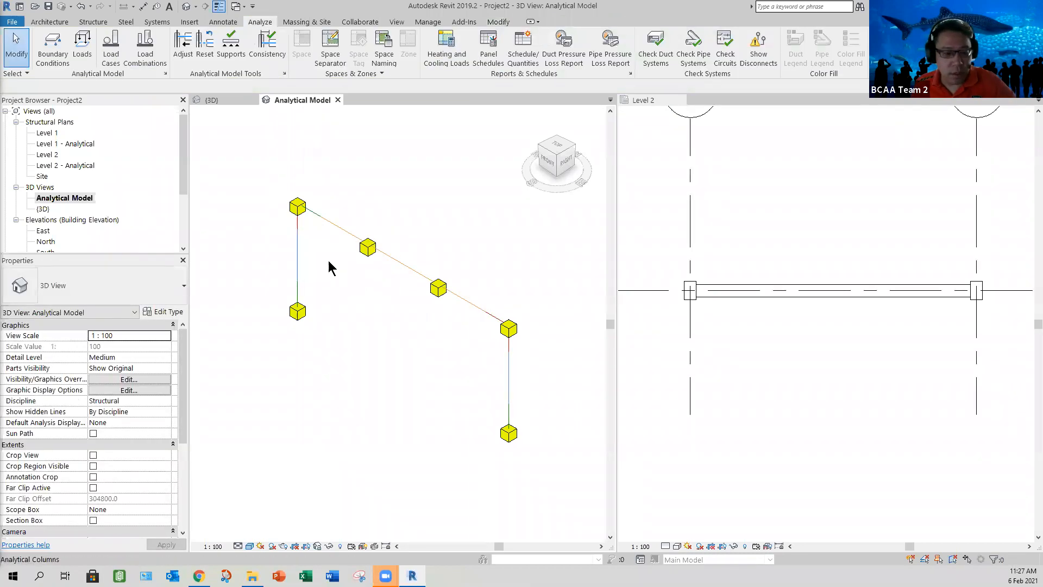
drag(260, 165, 279, 183)
drag(272, 126, 386, 266)
key(Delete)
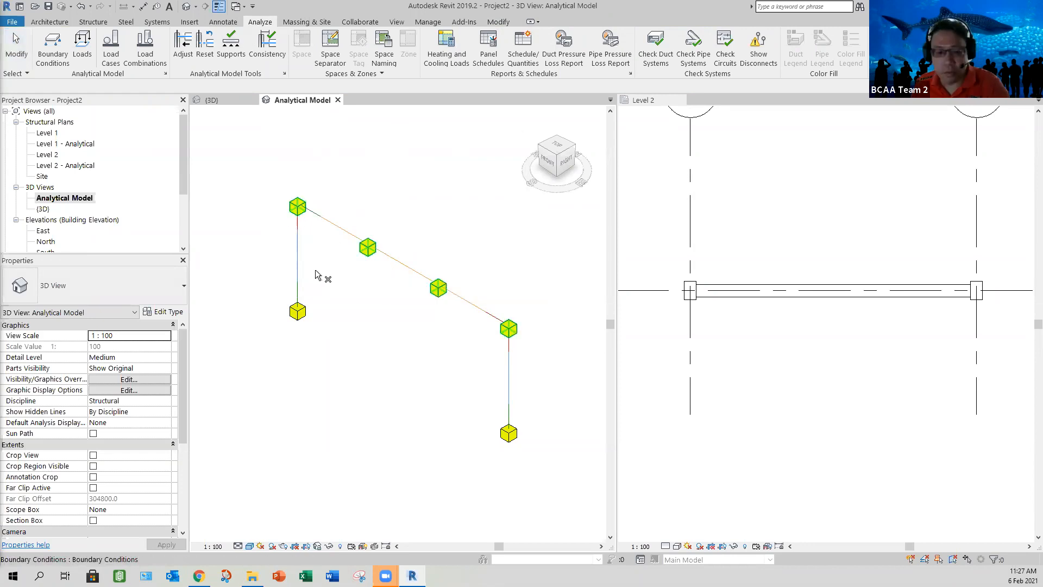
key(Escape)
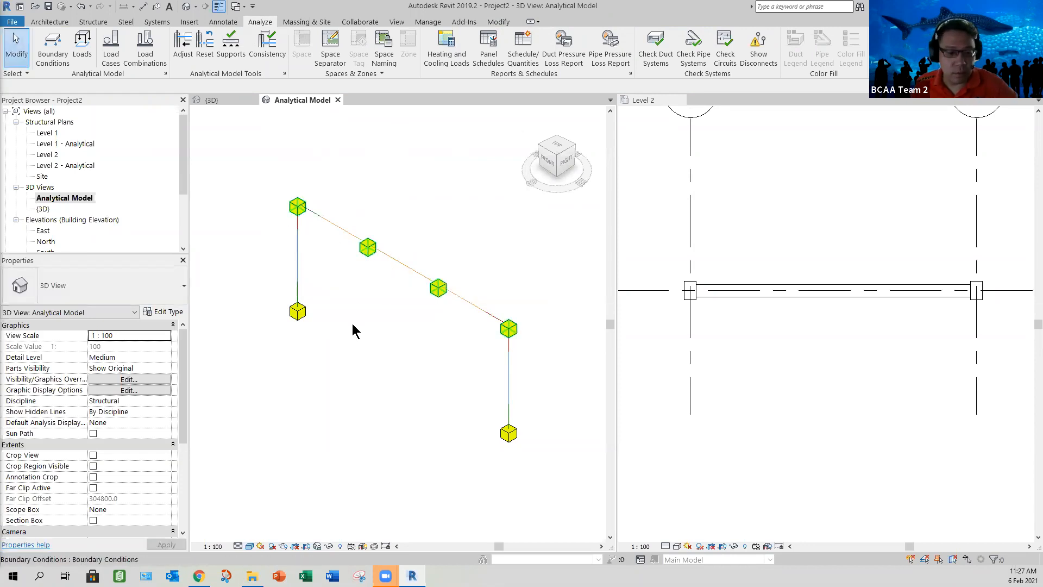
key(ctrl+z)
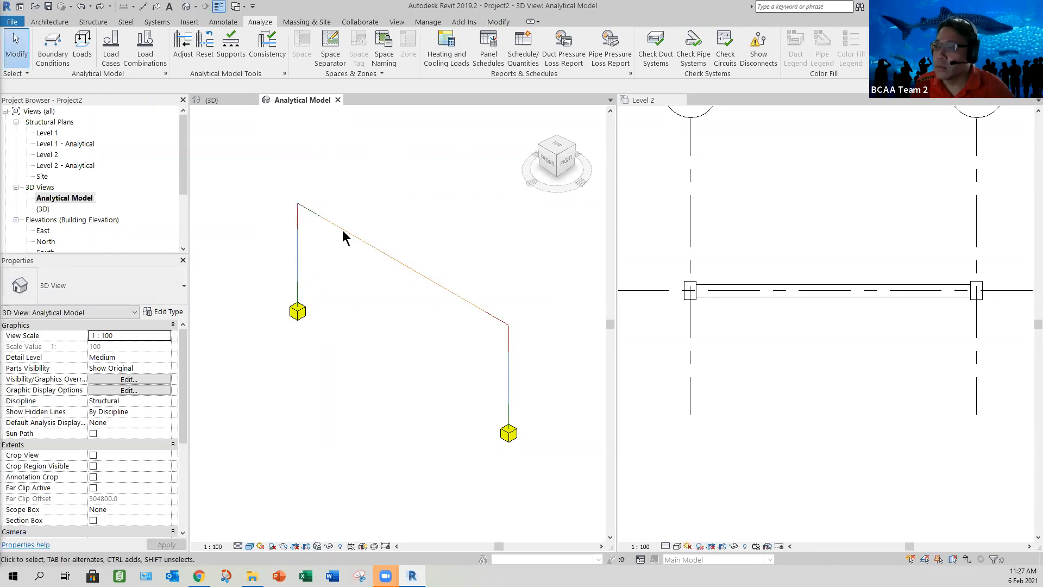
click(367, 257)
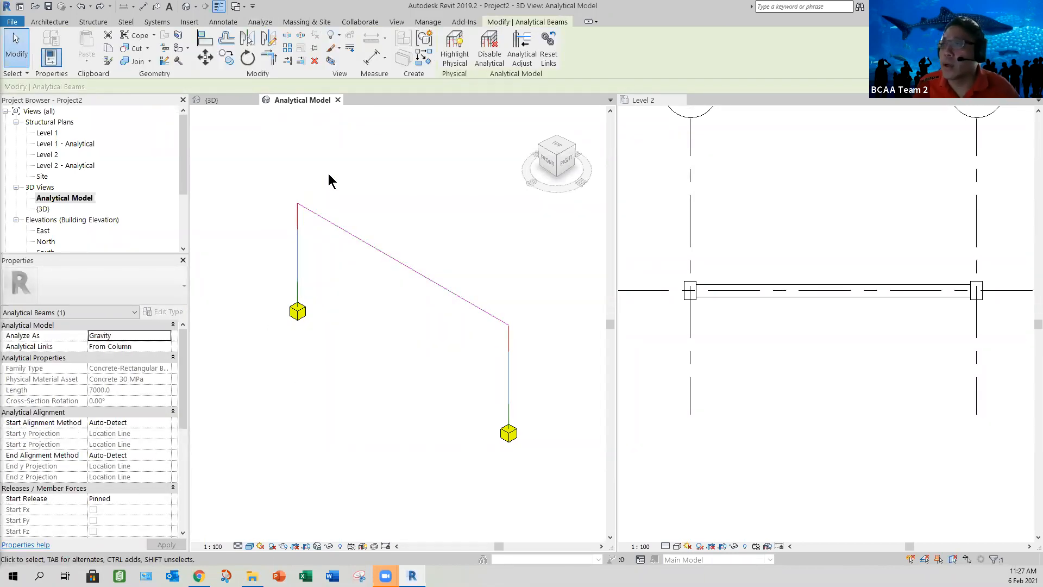
click(288, 151)
click(82, 46)
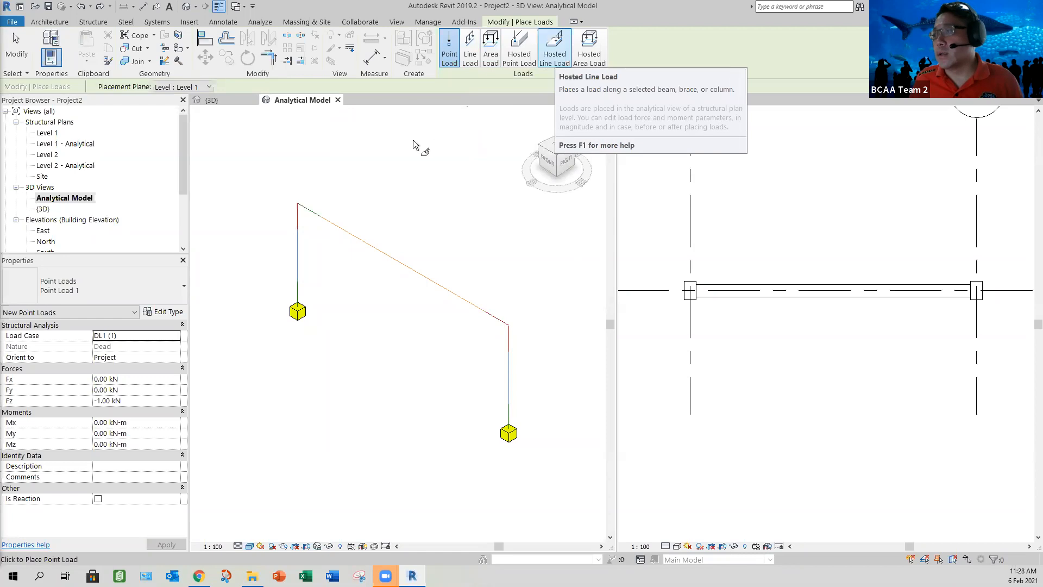
click(366, 239)
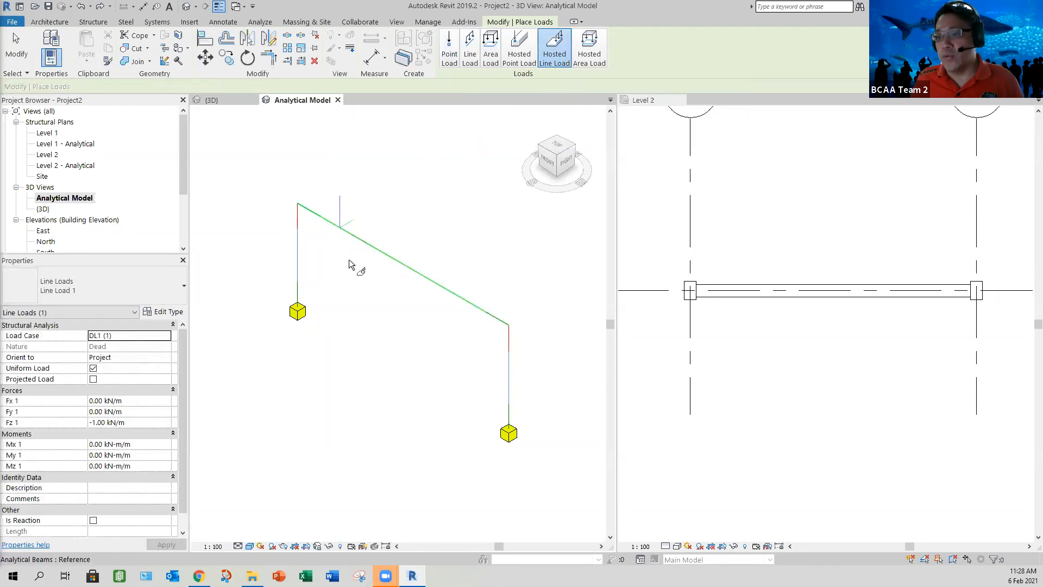
click(15, 45)
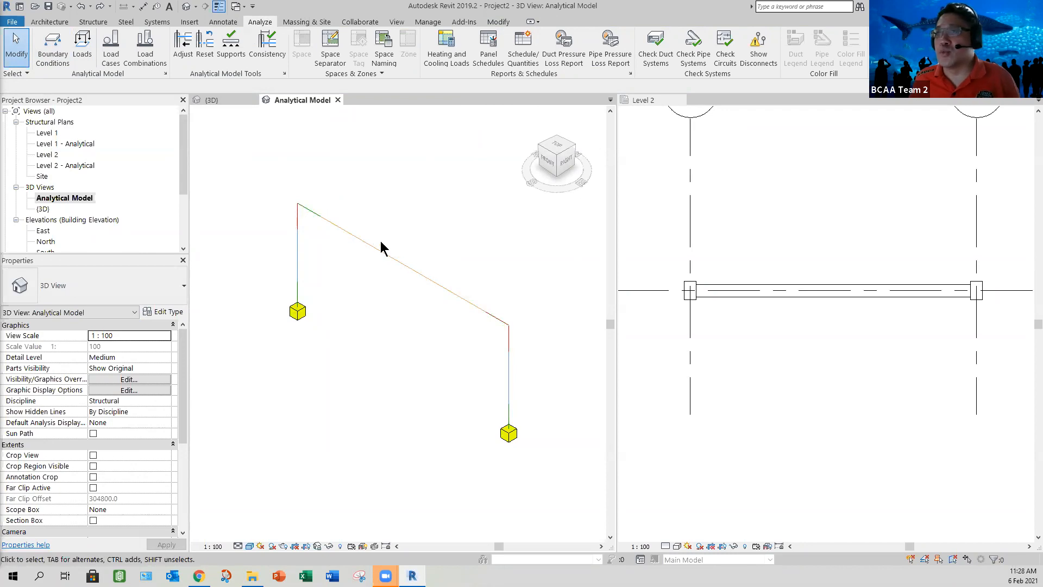
Step: Place a uniform hosted line load on the analytical beam in load case DL1 with Fz 1 set to -5.00 kN/m
click(81, 56)
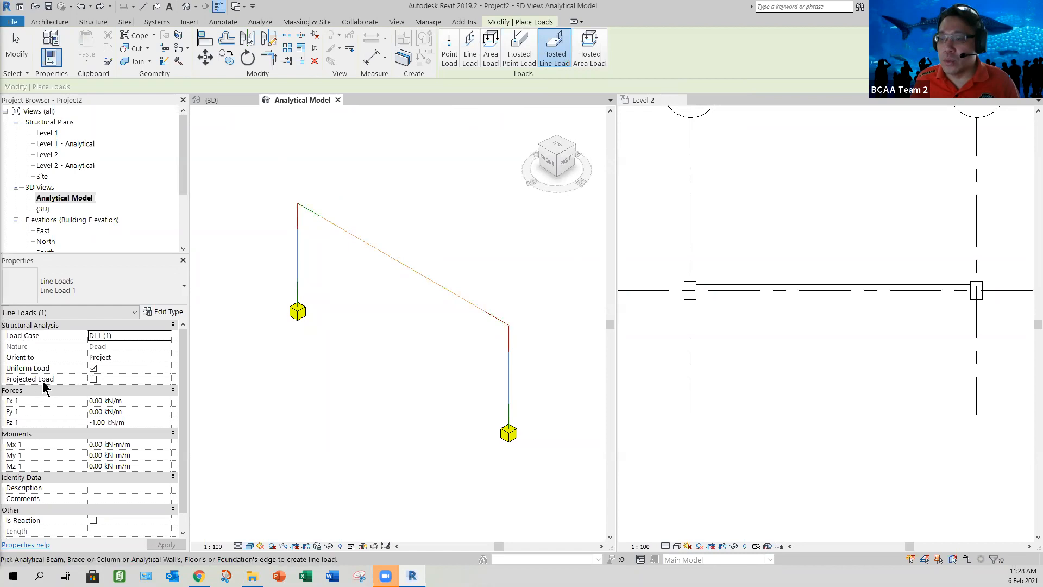
click(141, 422)
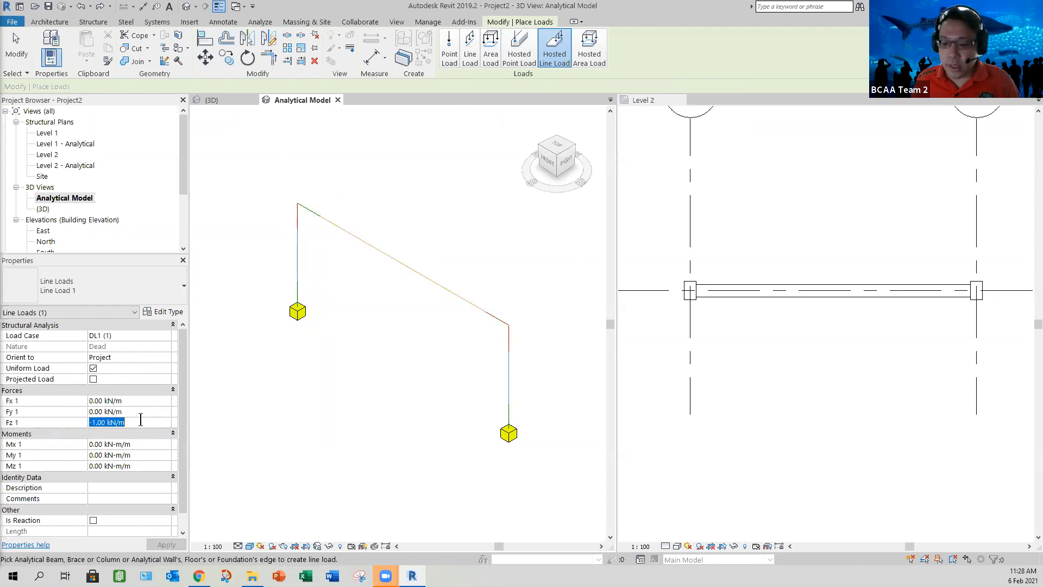
text(-)
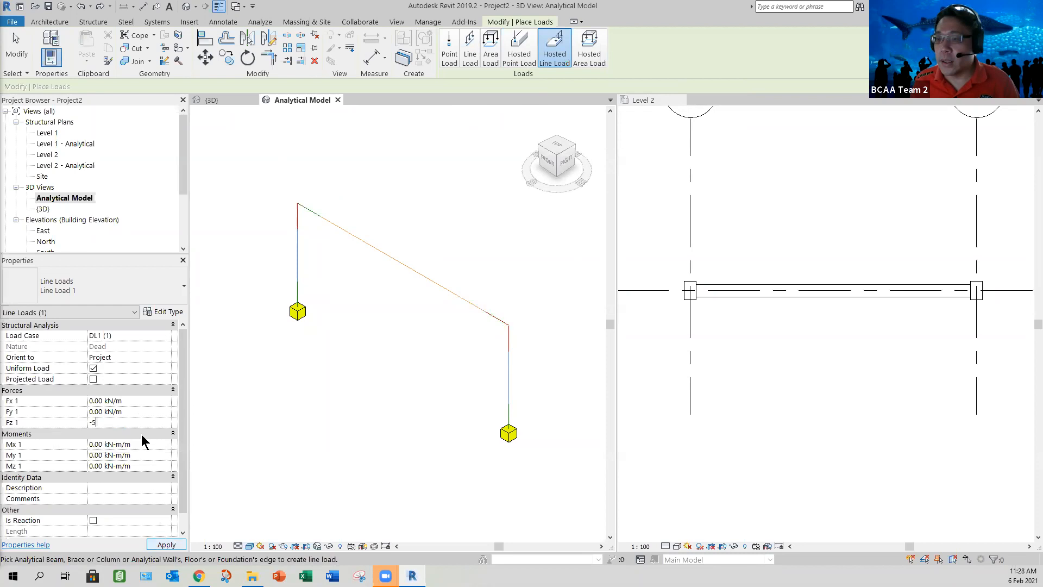
click(381, 254)
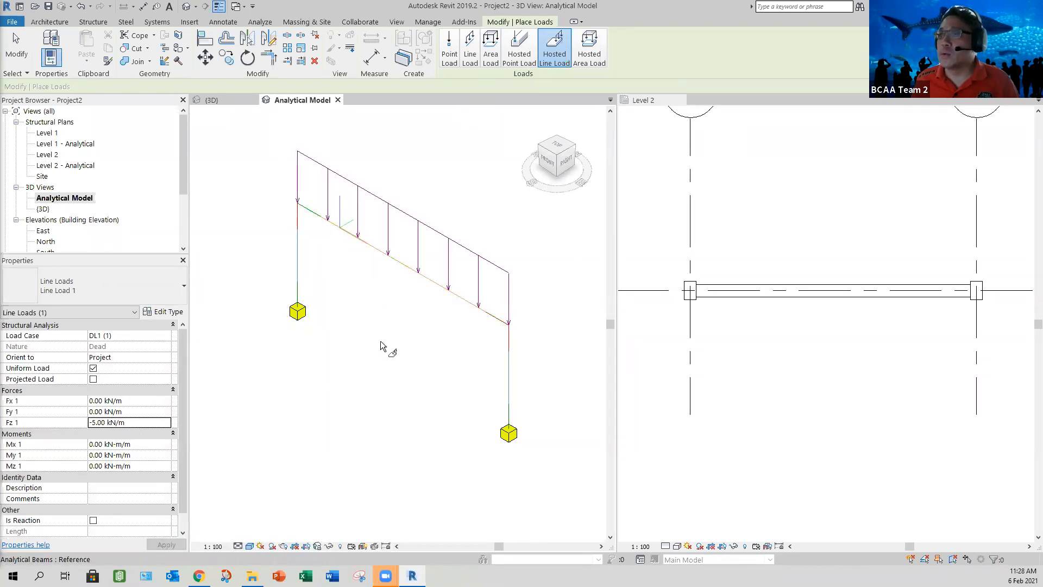
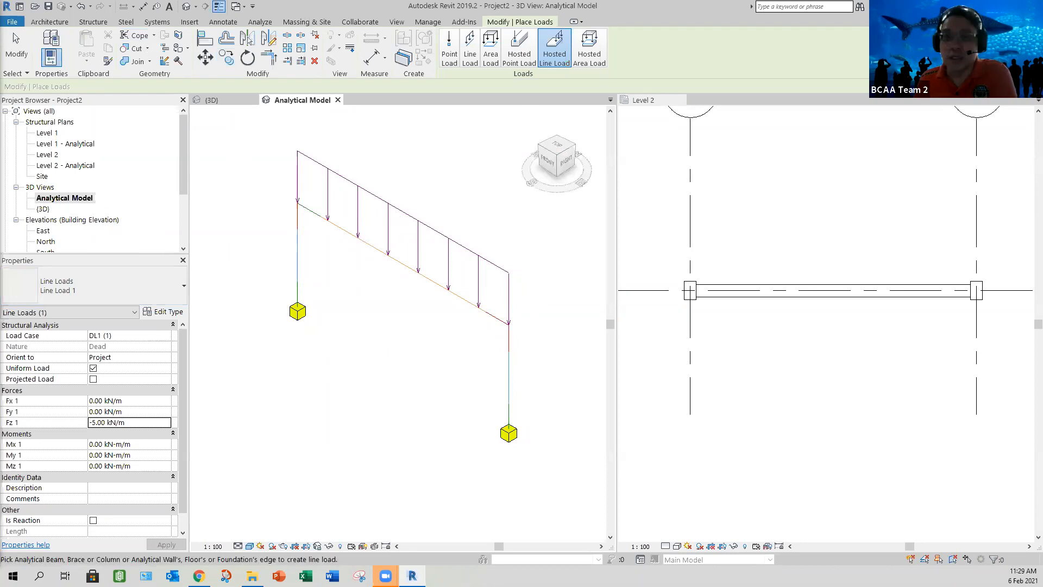
key(super+d)
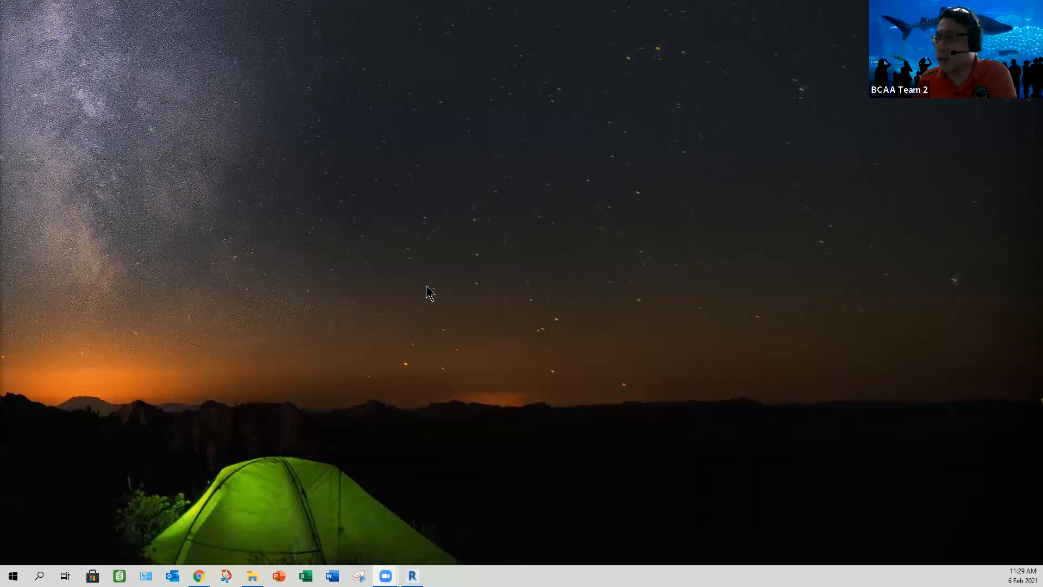
drag(394, 324, 431, 278)
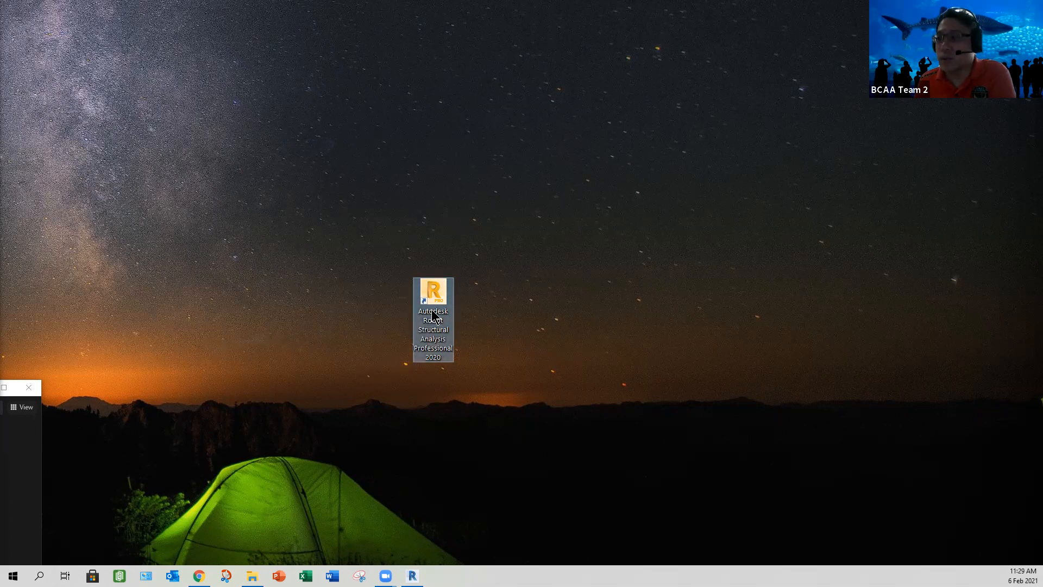
drag(428, 296, 0, 265)
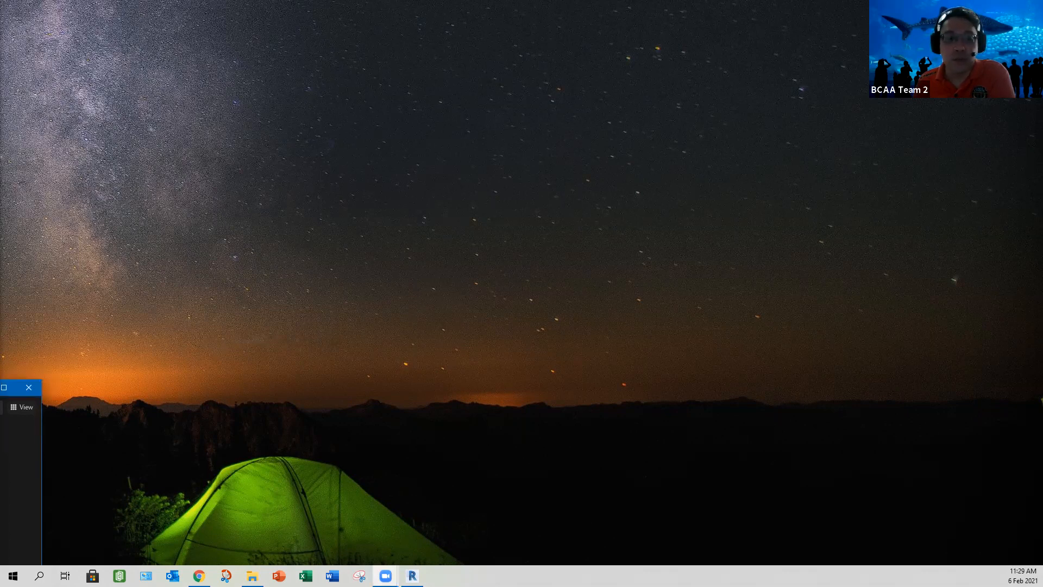
click(4, 388)
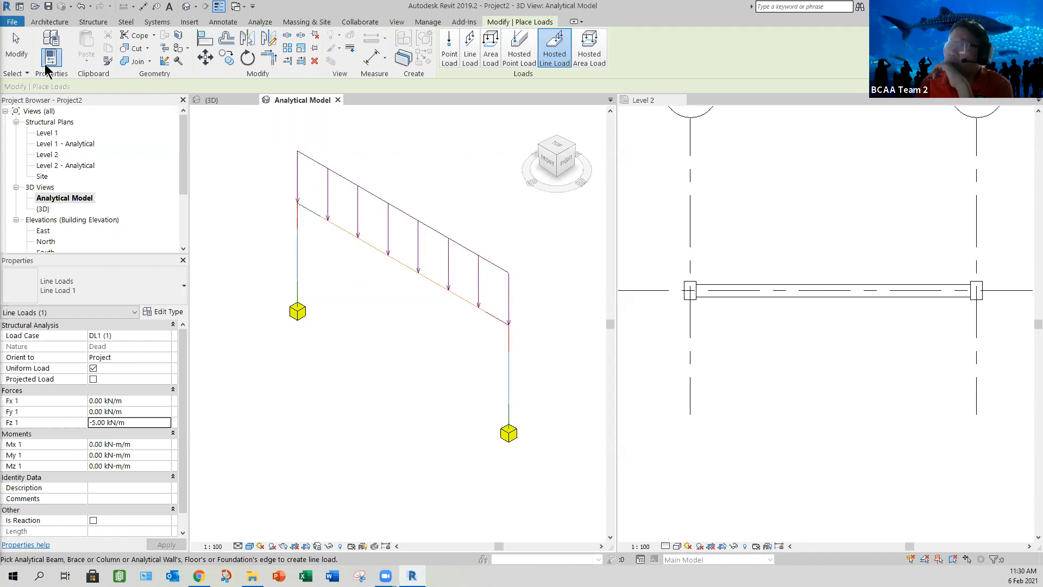
Step: Leave load placement and extend grids 1 and 2 further below grid A in the Level 2 plan
key(Escape)
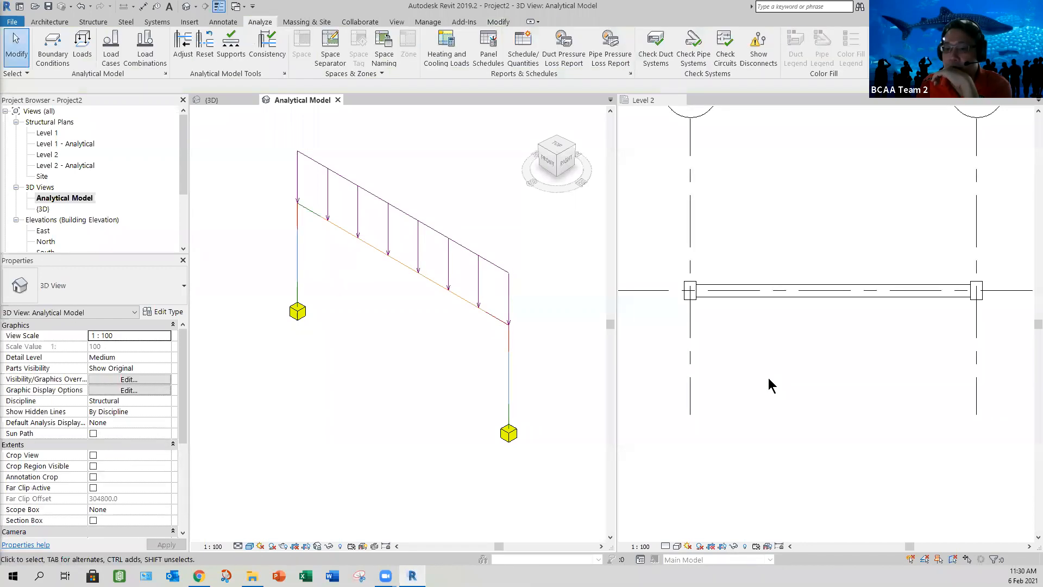
click(779, 402)
scroll(717, 364, down, 2)
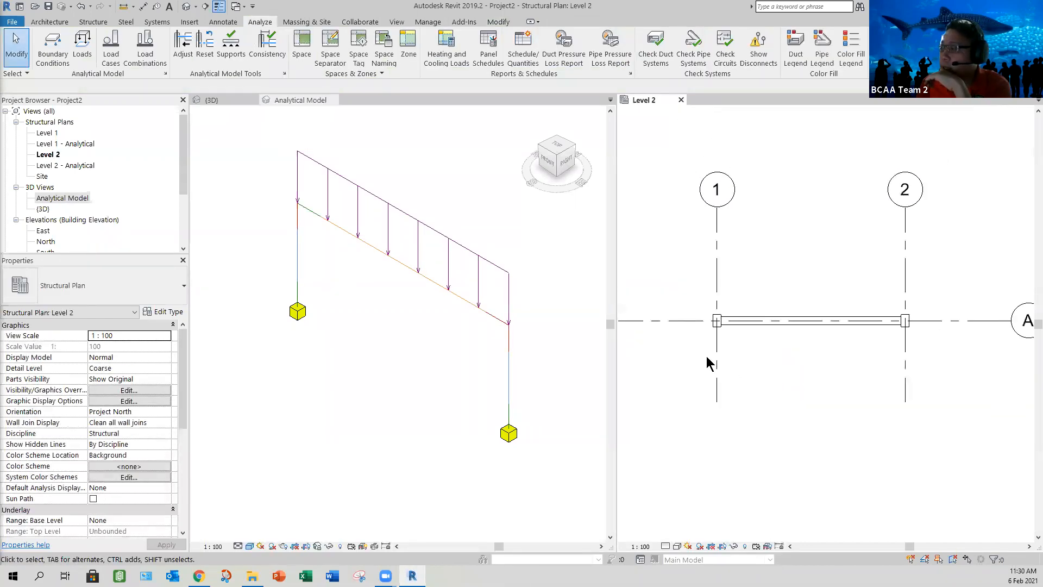
click(707, 361)
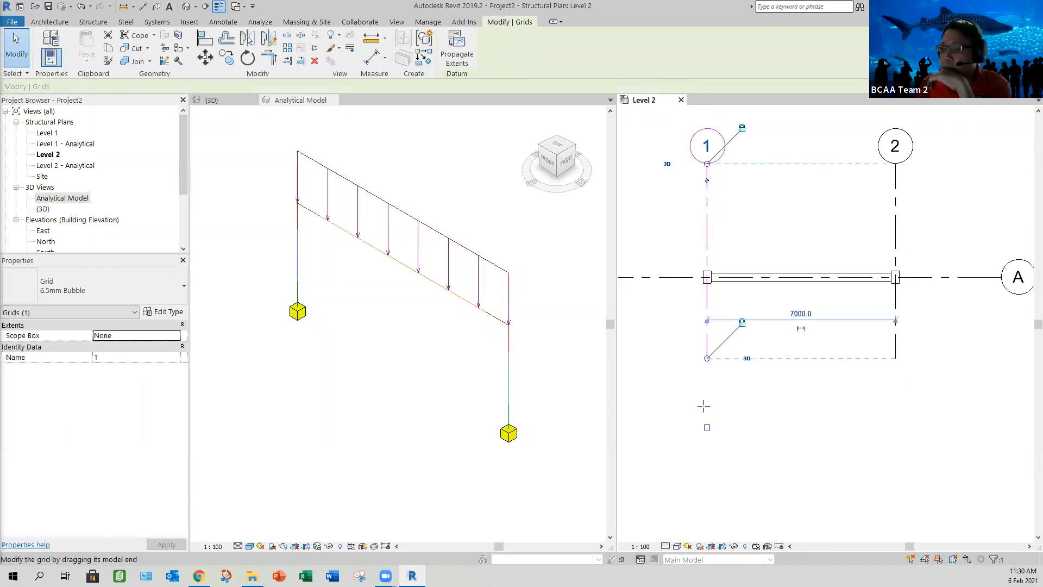
drag(702, 438, 707, 446)
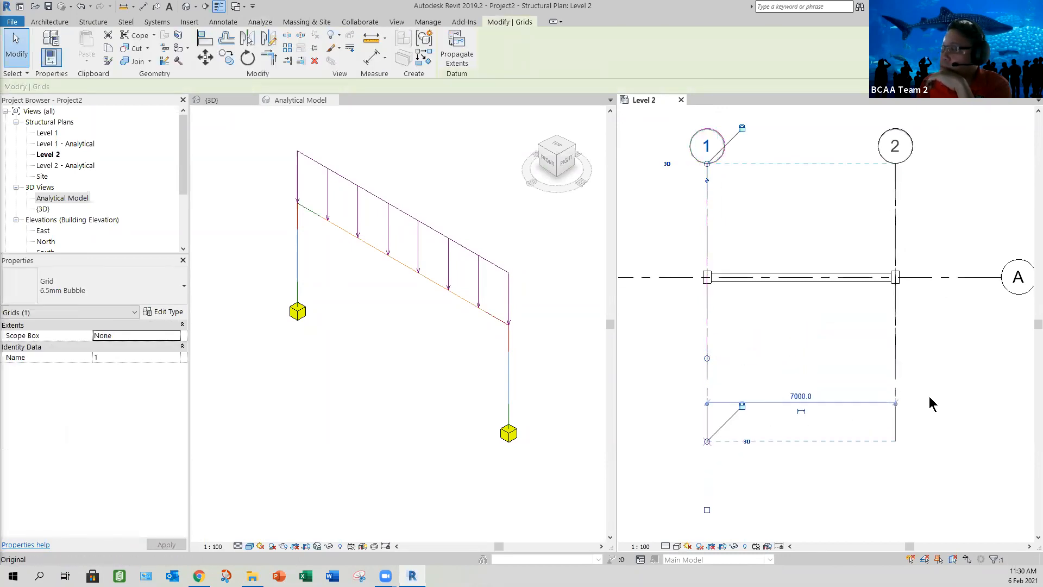
click(914, 426)
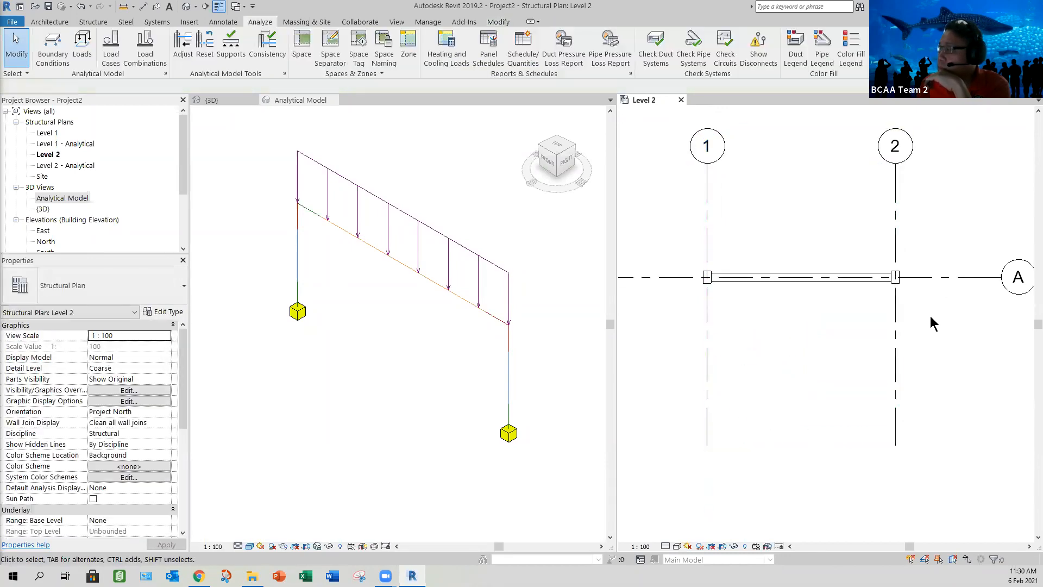
Step: Copy grid A 6000 mm straight down in the Level 2 plan
scroll(923, 310, down, 1)
middle_drag(950, 368, 929, 335)
click(922, 302)
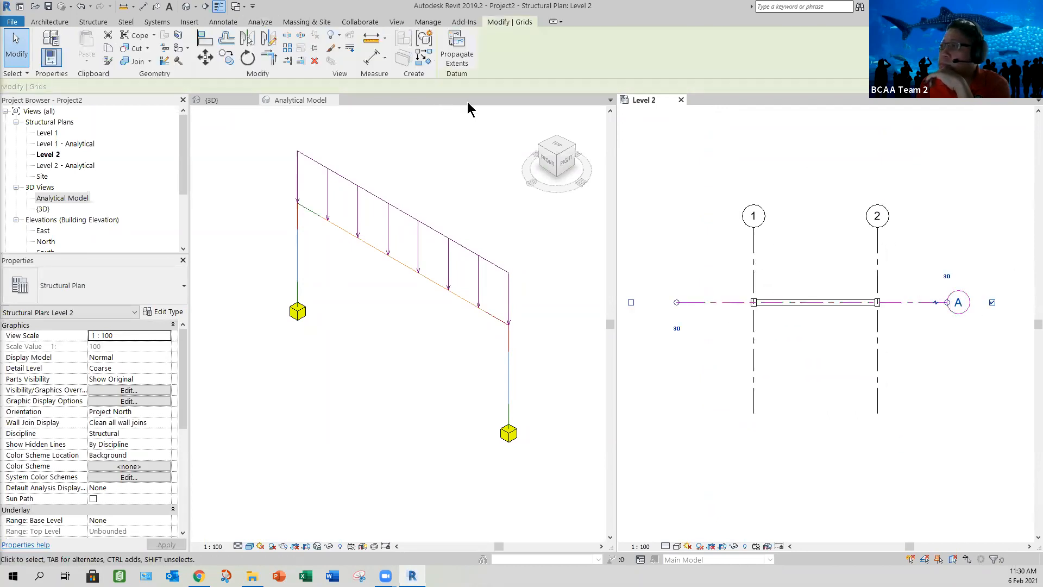
click(227, 57)
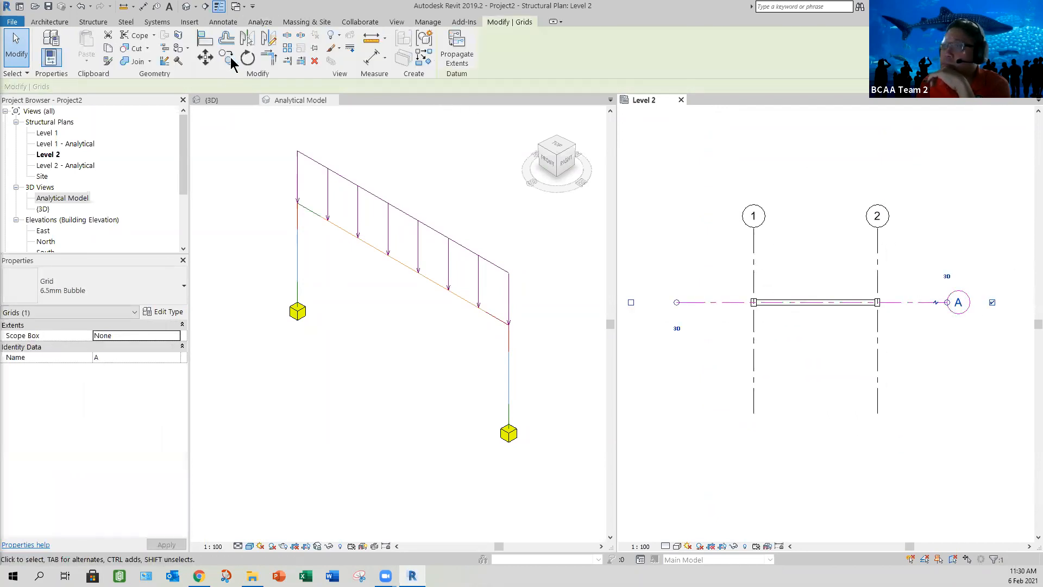
click(807, 355)
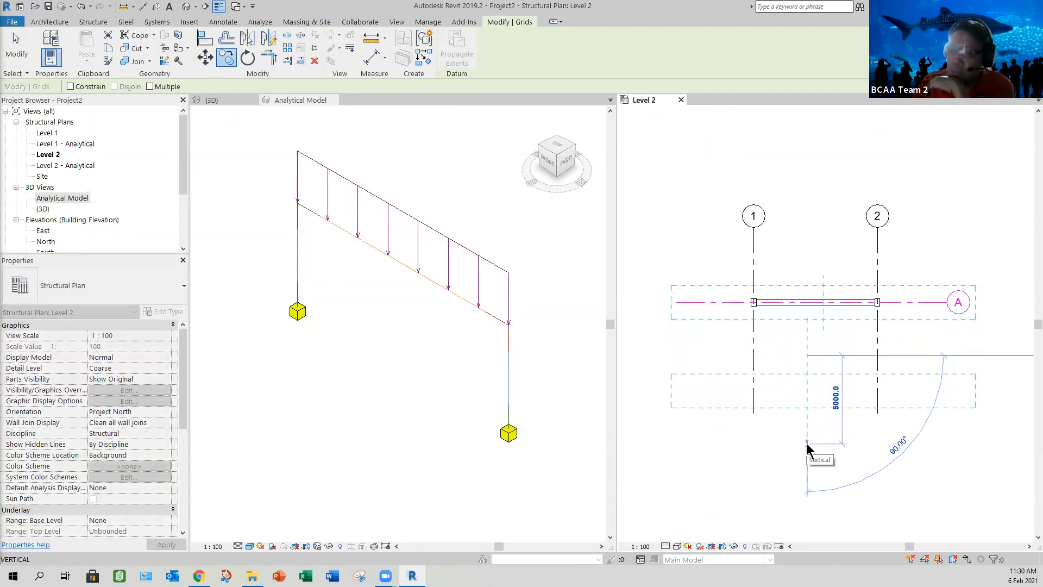
text(6000)
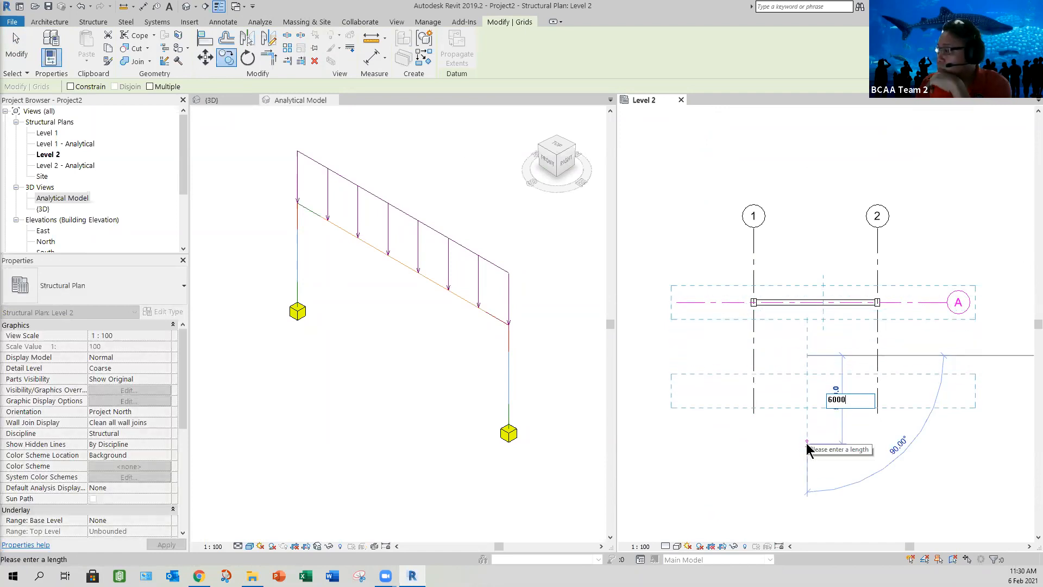
key(Return)
click(818, 459)
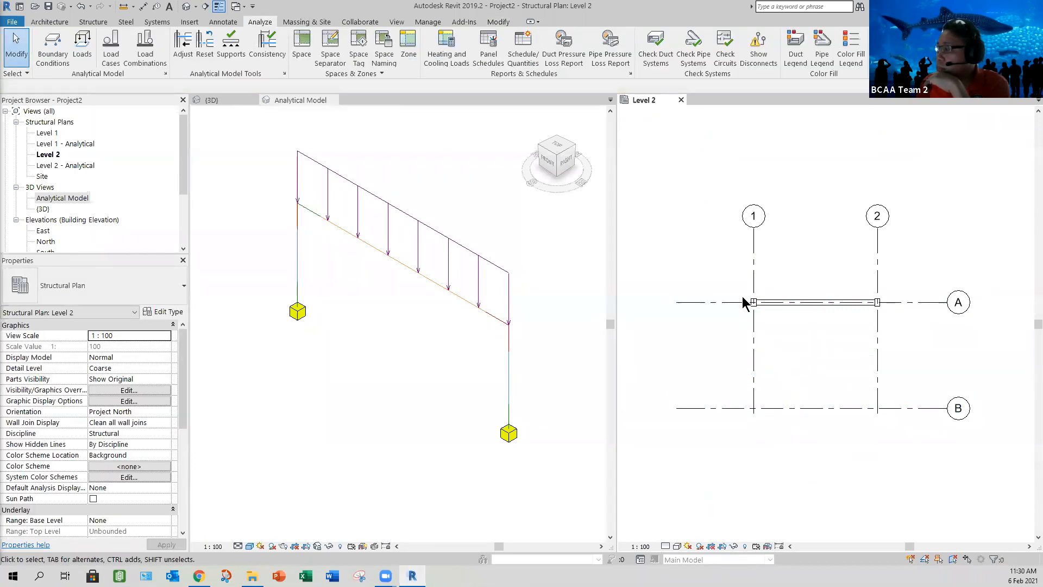
Step: Place 300 x 450mm concrete rectangular columns at the intersections of grid B with grids 1 and 2
scroll(742, 298, up, 1)
click(729, 307)
right_click(638, 163)
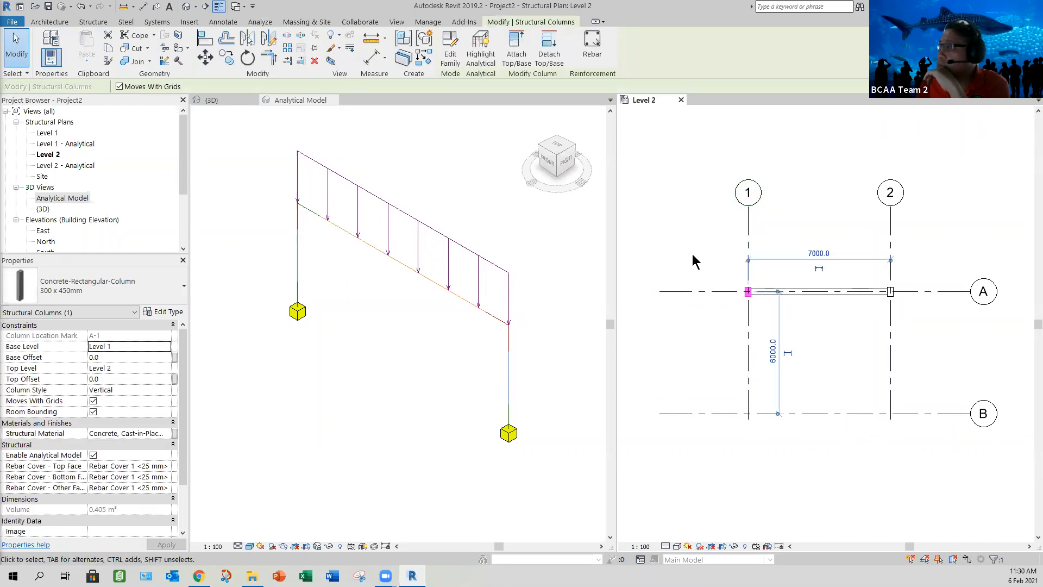
click(679, 268)
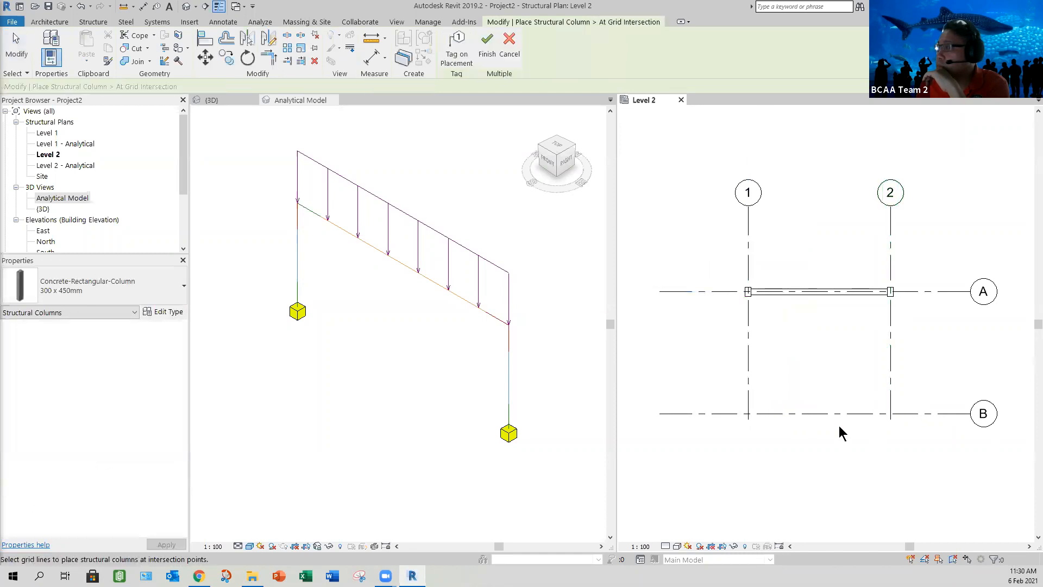
click(485, 54)
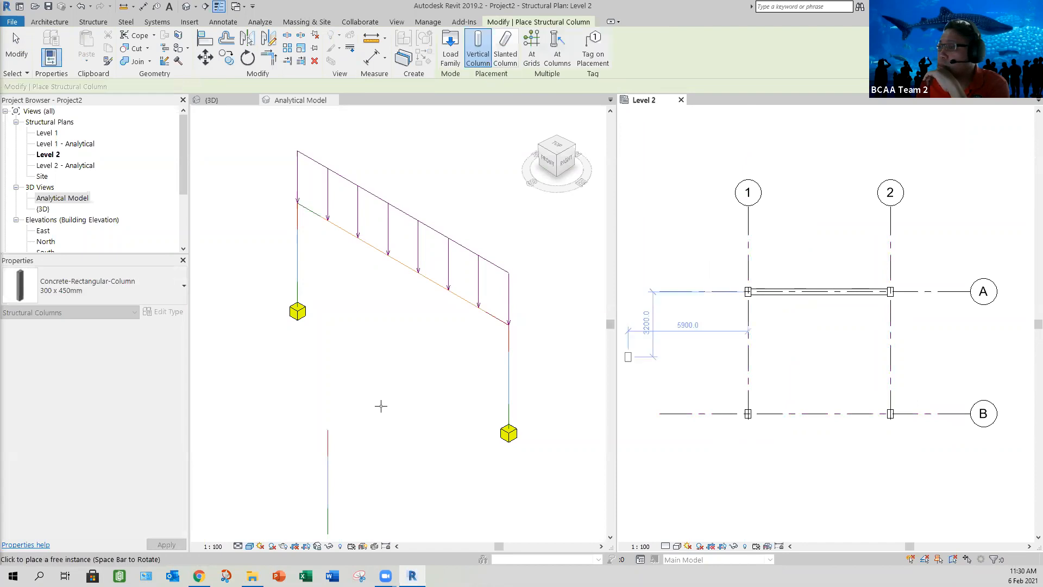
key(Escape)
key(Escape)
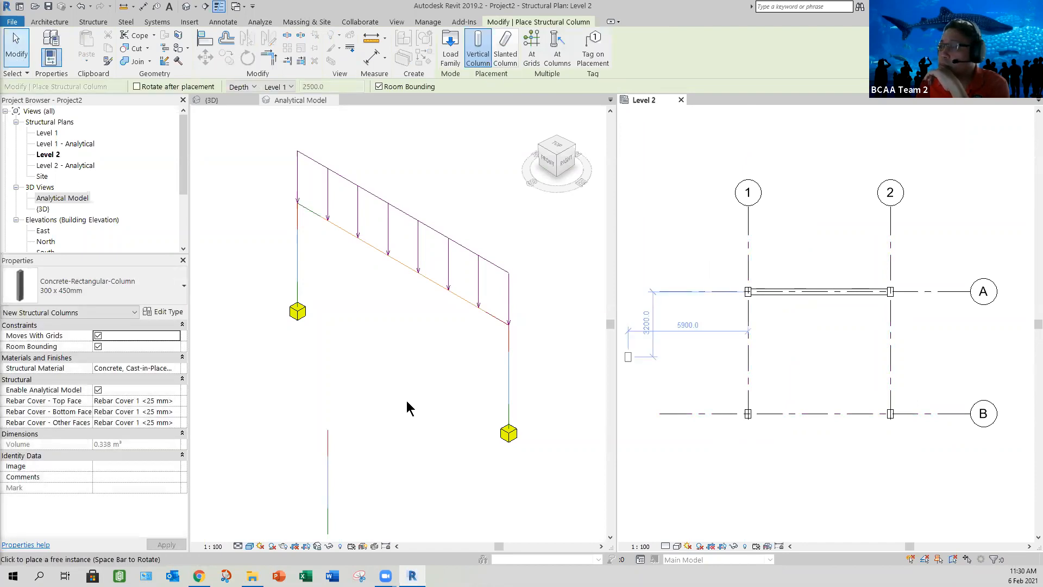
Step: Place 1800 x 1200 x 450mm rectangular isolated footings under the two columns on grid B and view them in 3D
scroll(473, 373, down, 2)
middle_drag(401, 433, 455, 360)
scroll(456, 361, down, 1)
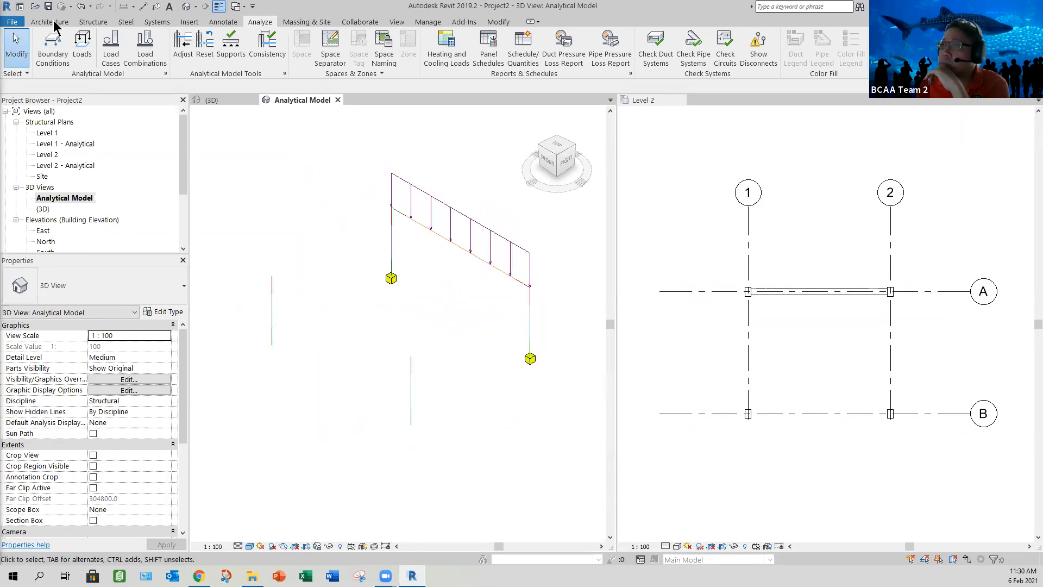
click(91, 22)
click(274, 52)
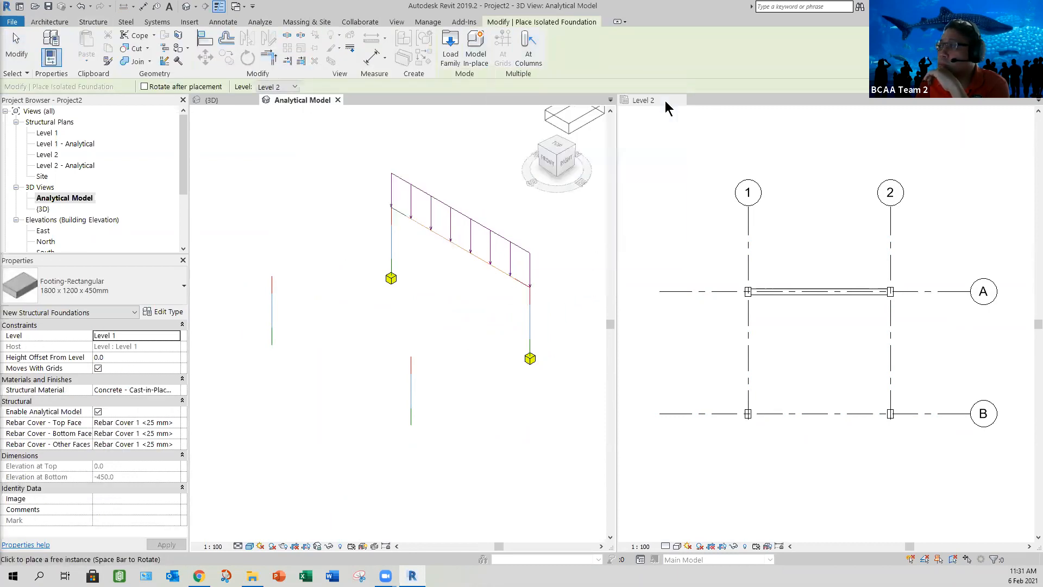
click(646, 103)
click(501, 55)
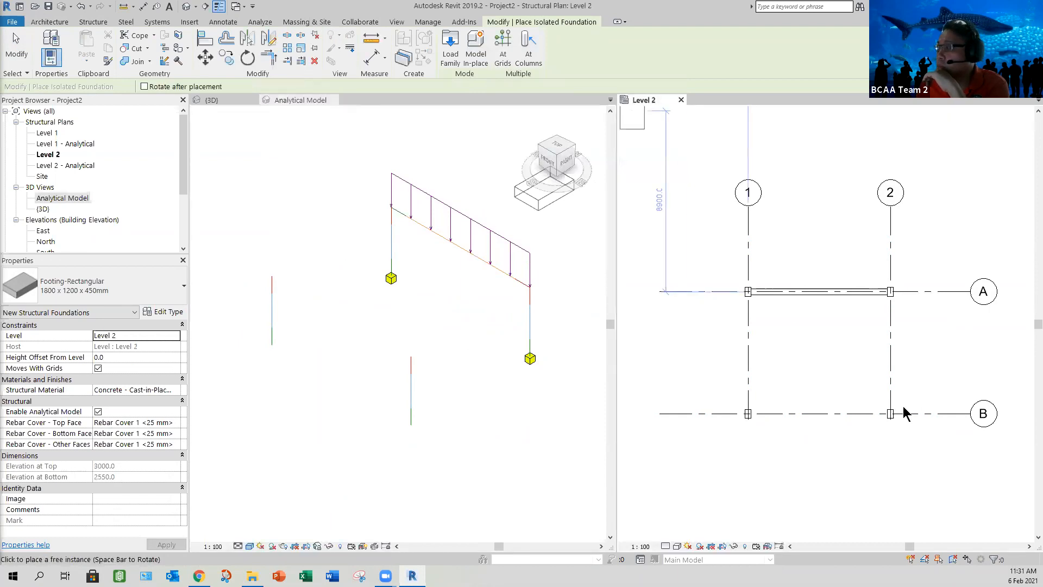
drag(914, 391, 734, 429)
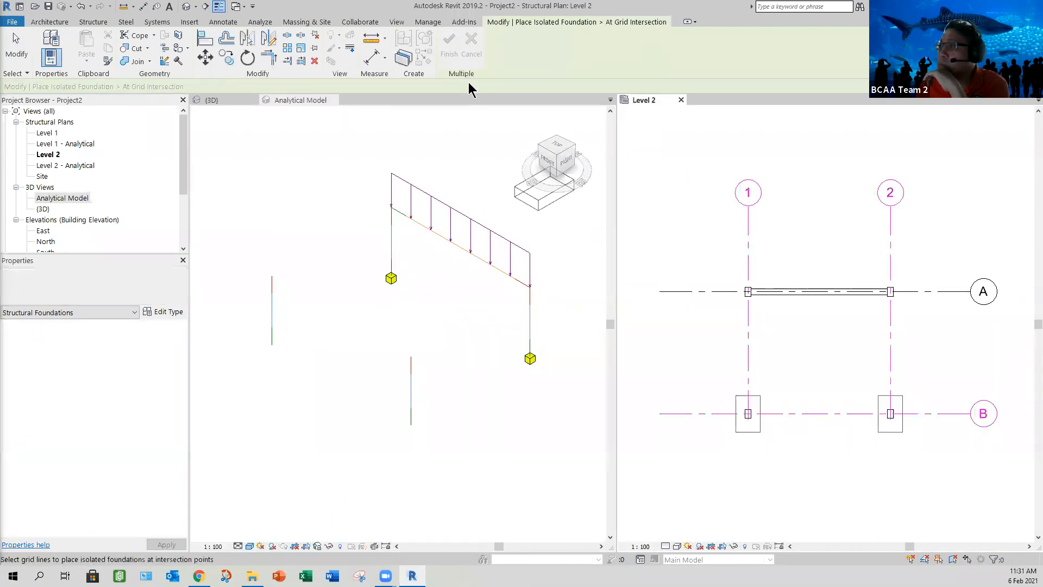
click(448, 53)
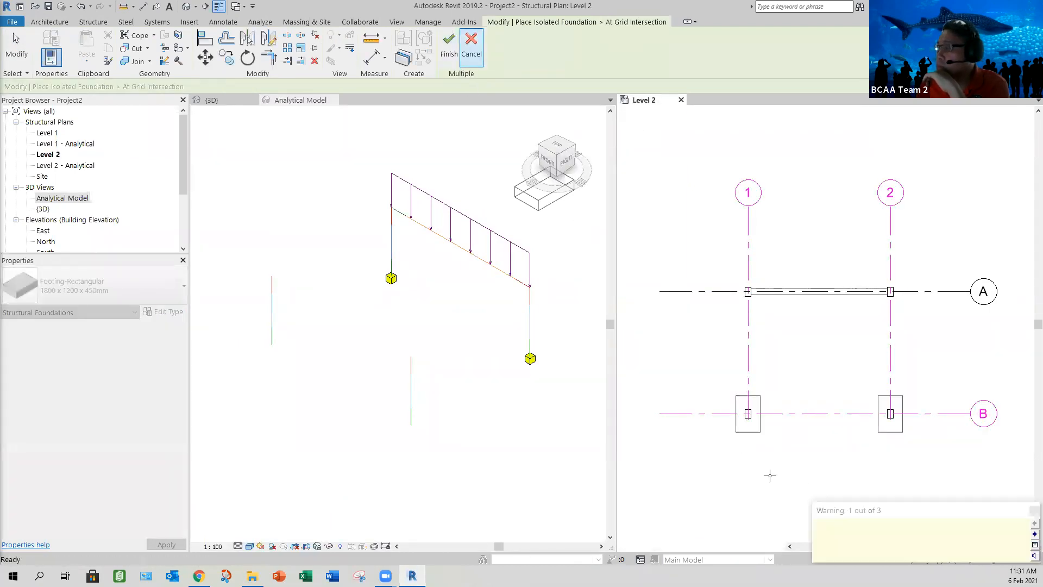
click(210, 102)
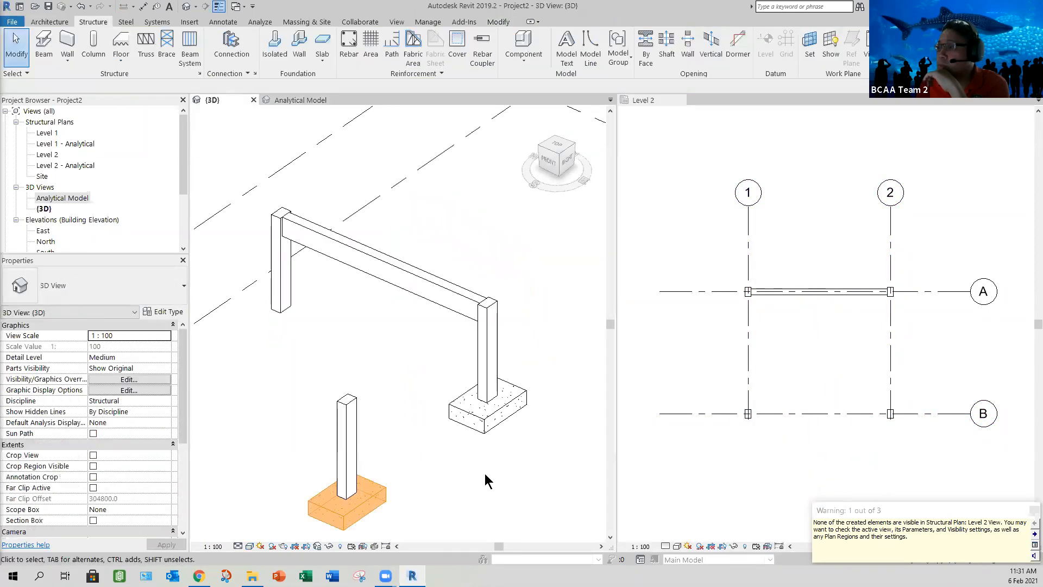
scroll(548, 363, down, 3)
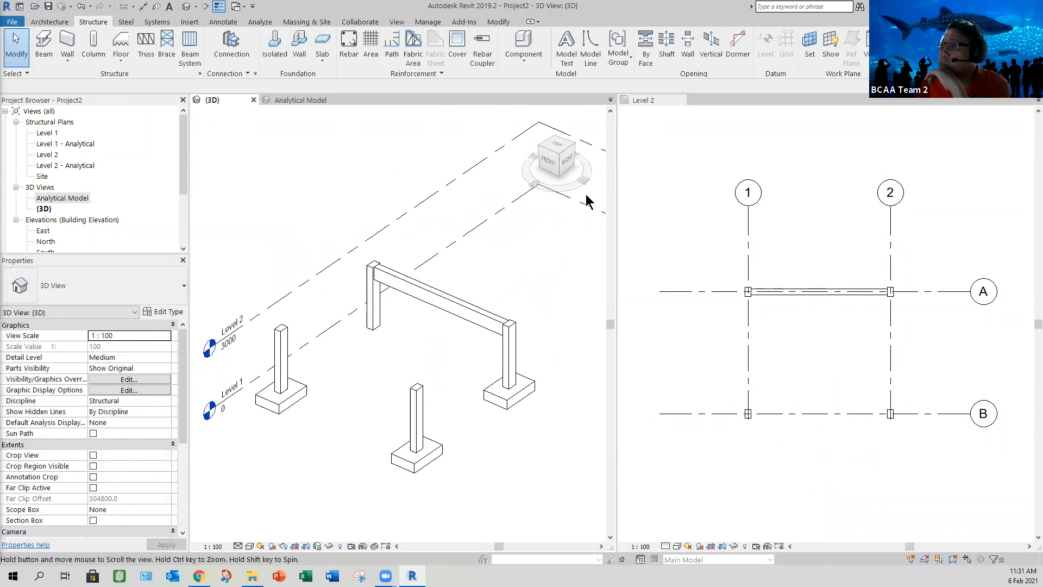
middle_drag(585, 202, 591, 189)
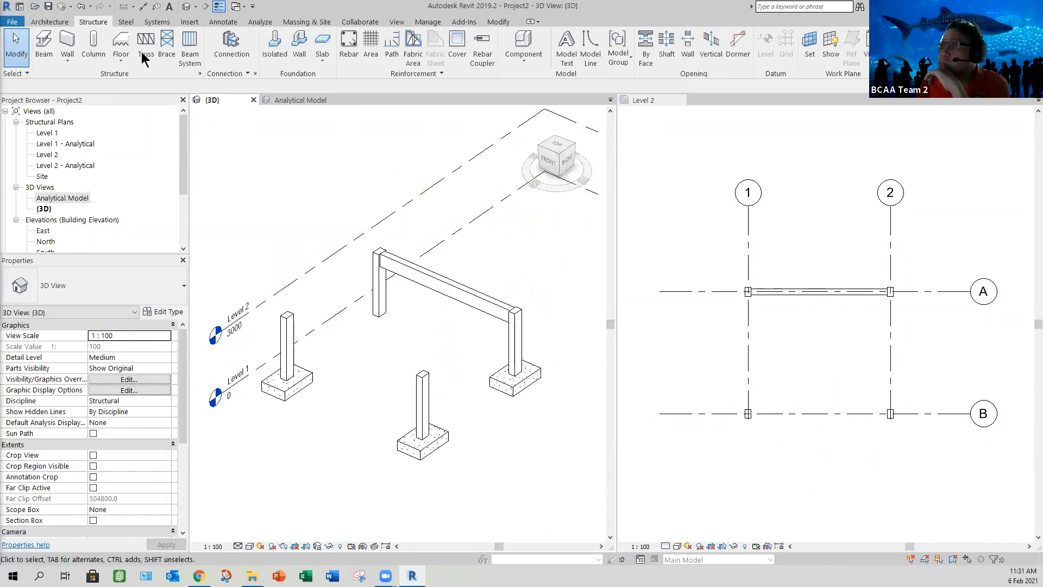
Step: Place 300 x 600mm concrete rectangular beams on Level 2 between the columns along grid 1, grid B and grid 2
click(46, 52)
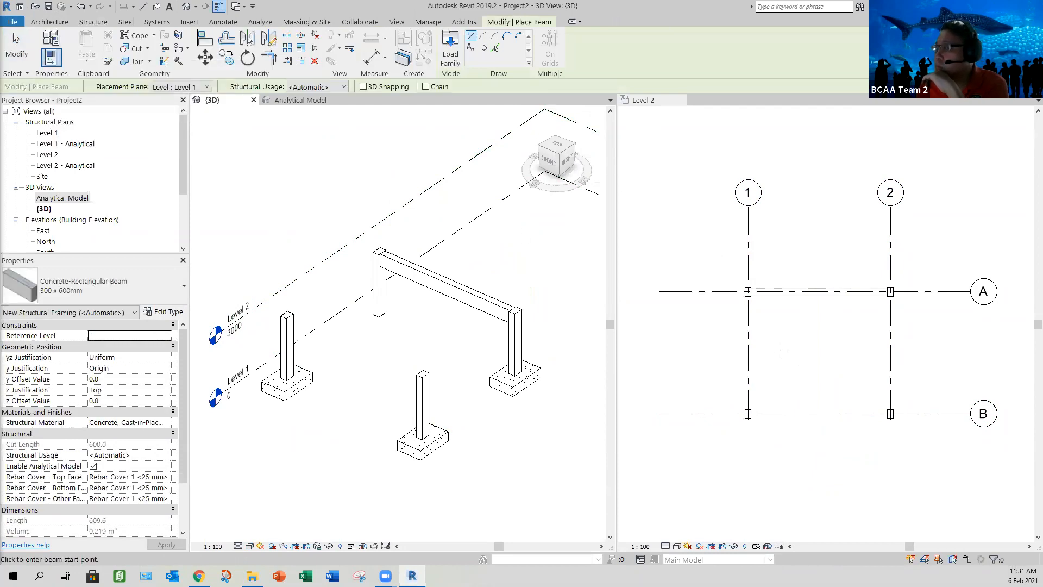
scroll(739, 266, up, 2)
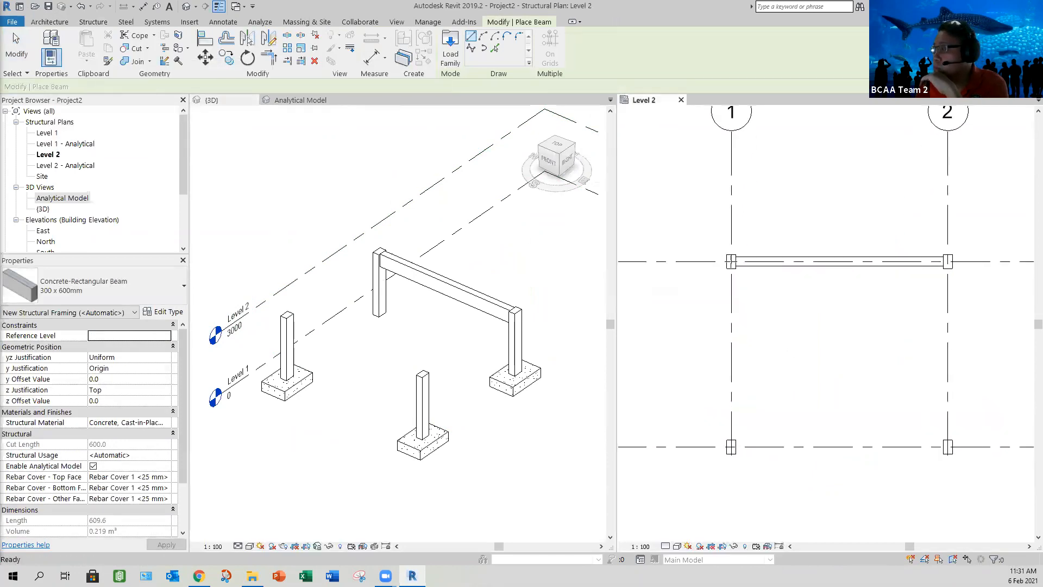
click(731, 261)
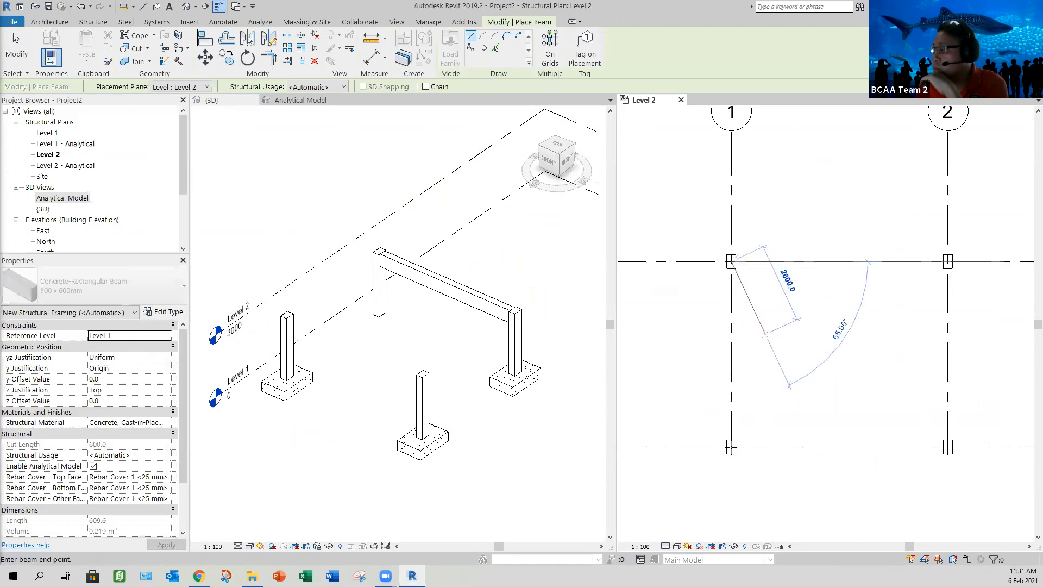
click(731, 447)
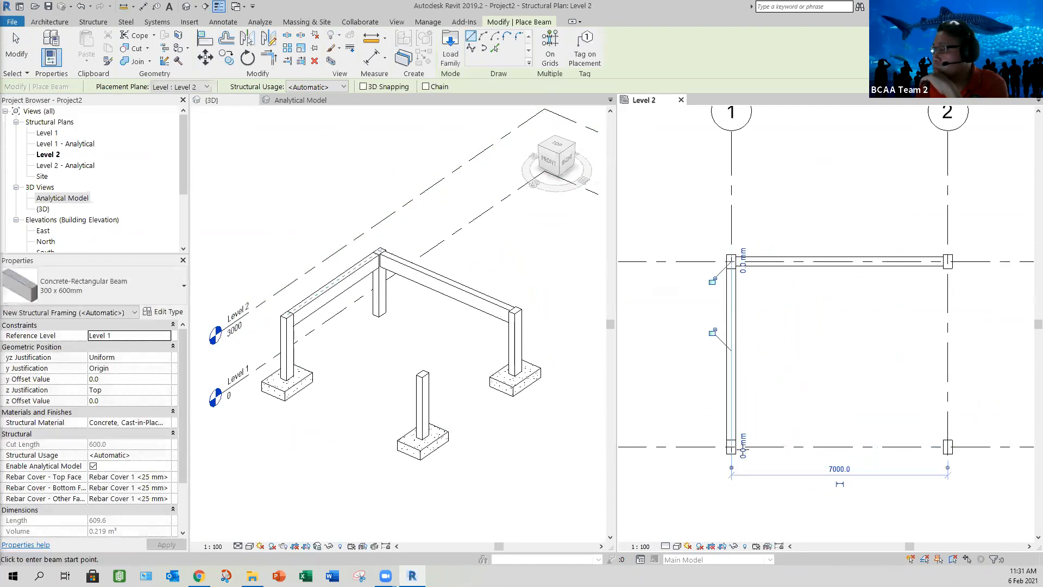
click(948, 447)
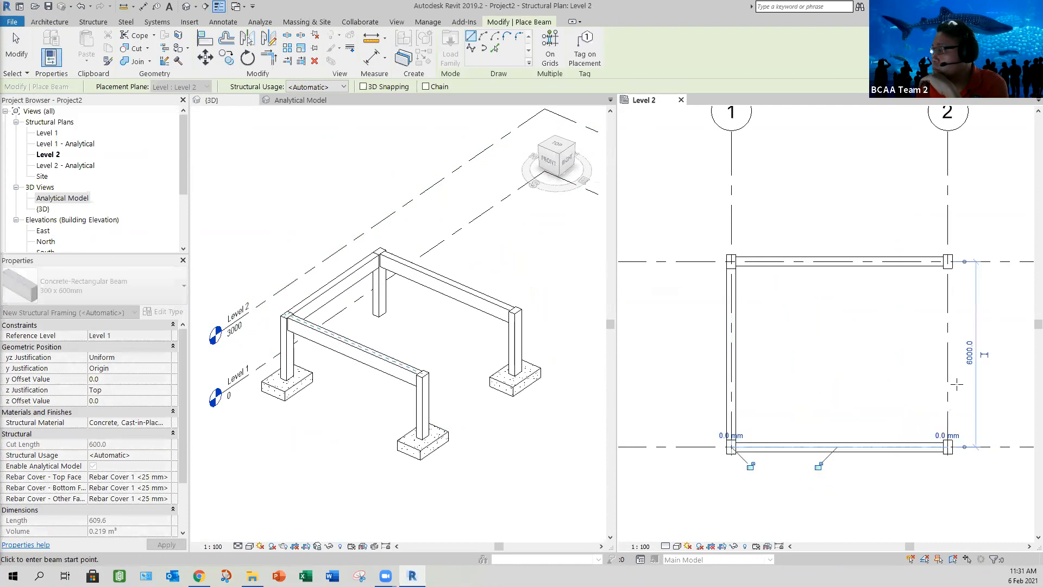
click(947, 446)
click(948, 265)
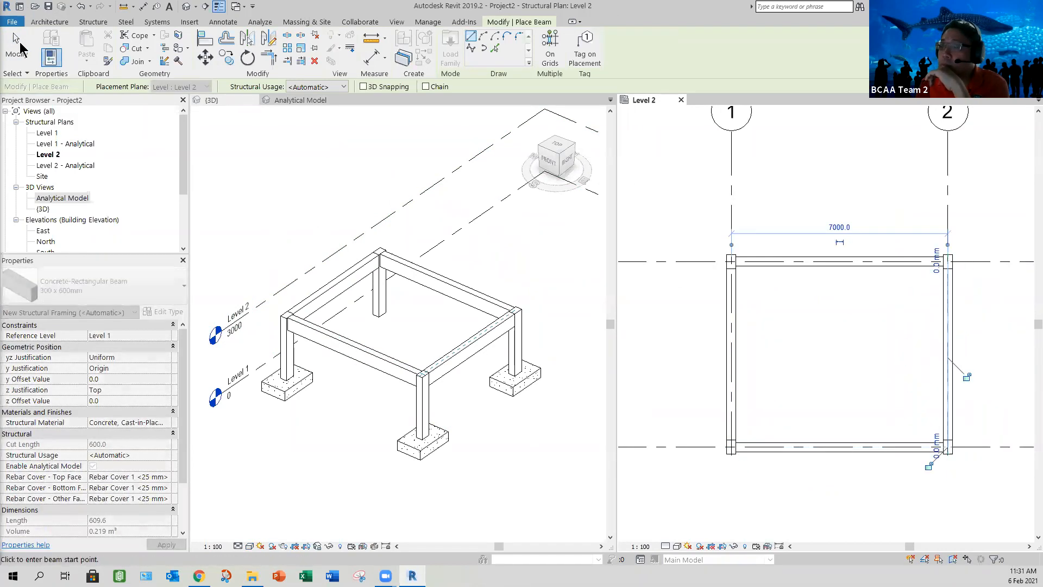
key(Escape)
key(Escape)
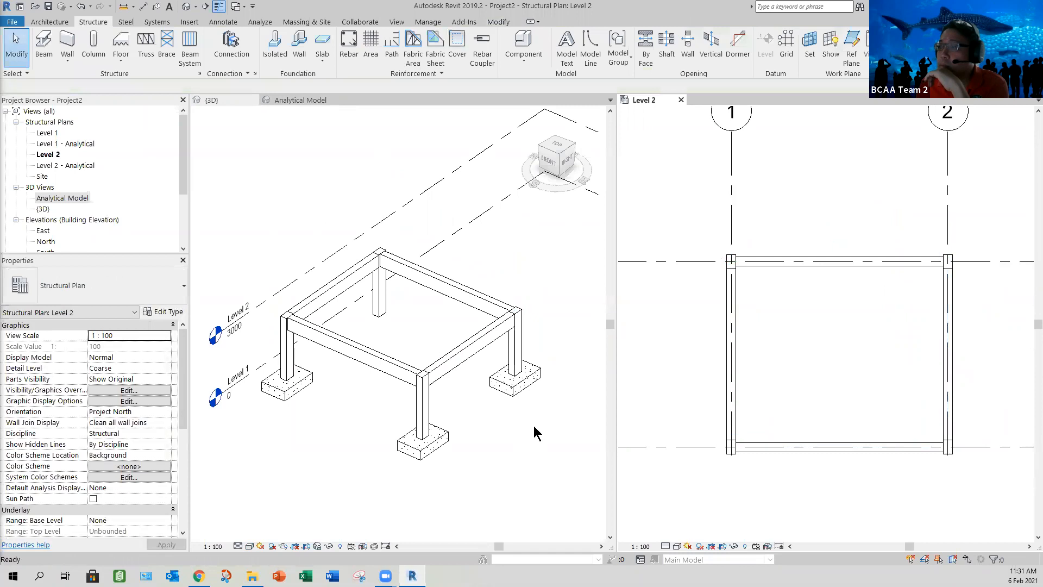
Step: Delete the existing line load from the beam in the Analytical Model view
click(476, 236)
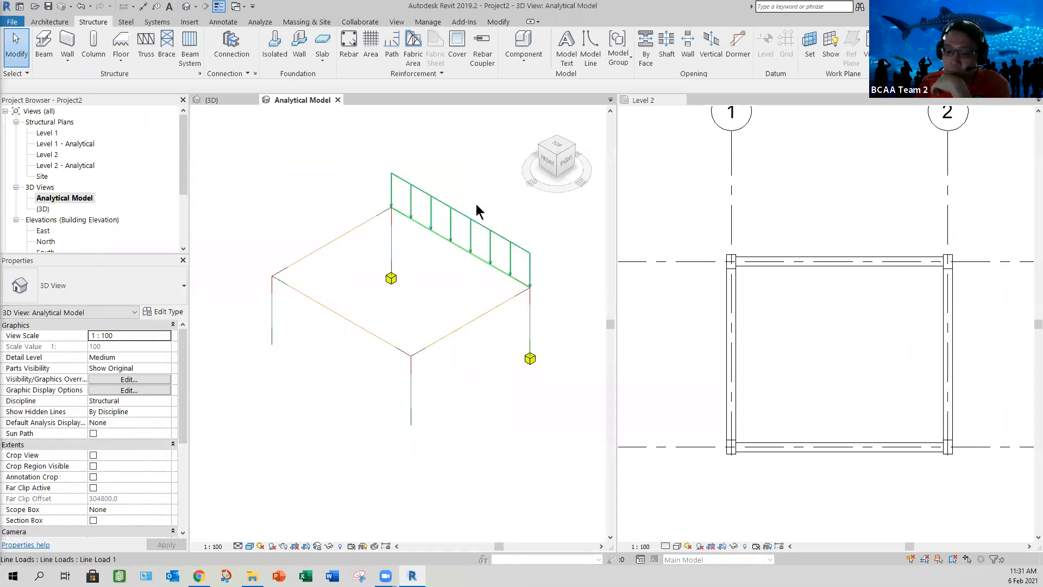
click(476, 205)
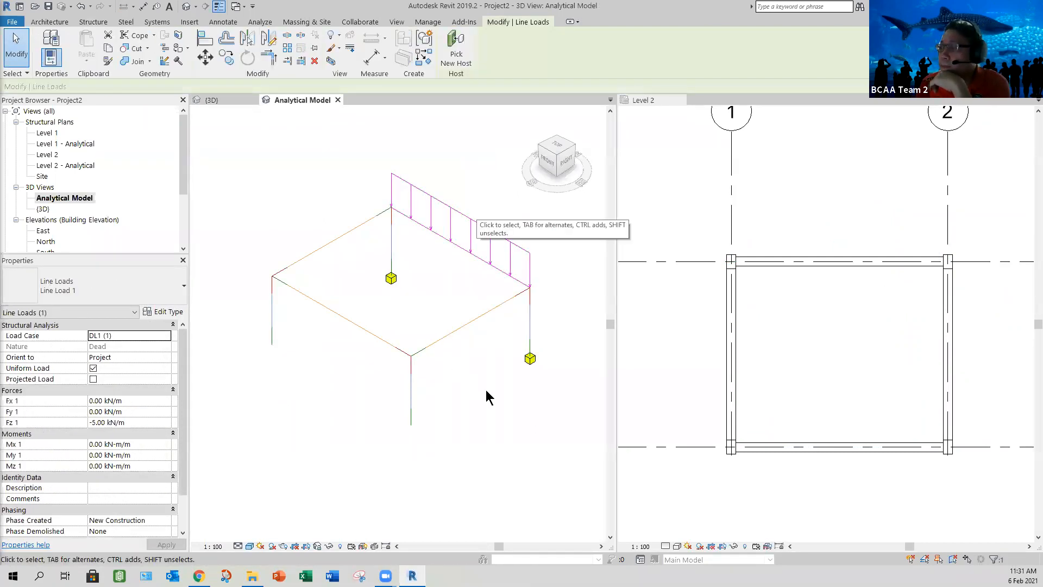
key(Delete)
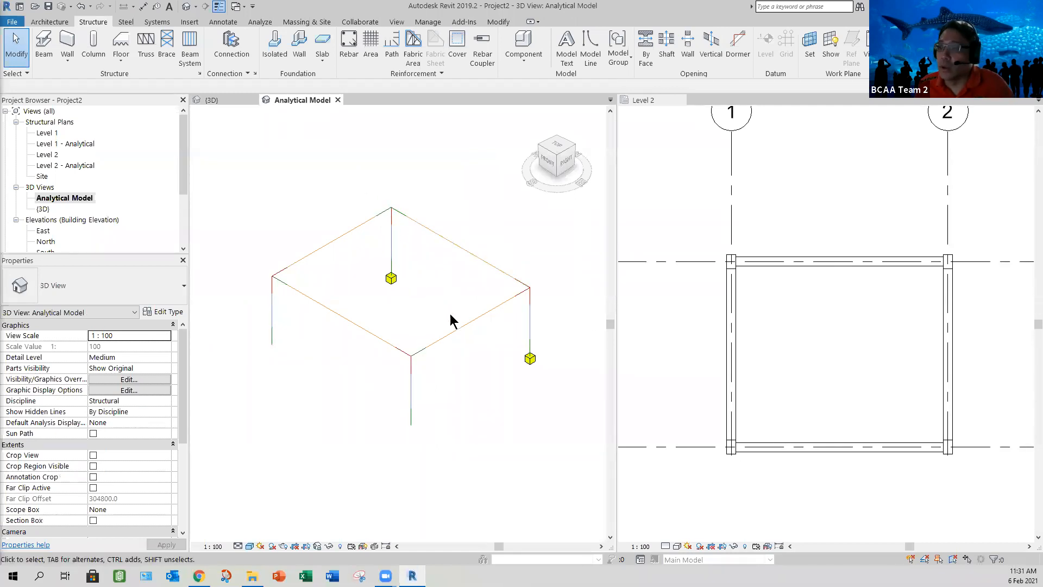
Step: Place Fixed point boundary conditions at the bases of the two analytical columns that have no supports
middle_drag(404, 379, 387, 356)
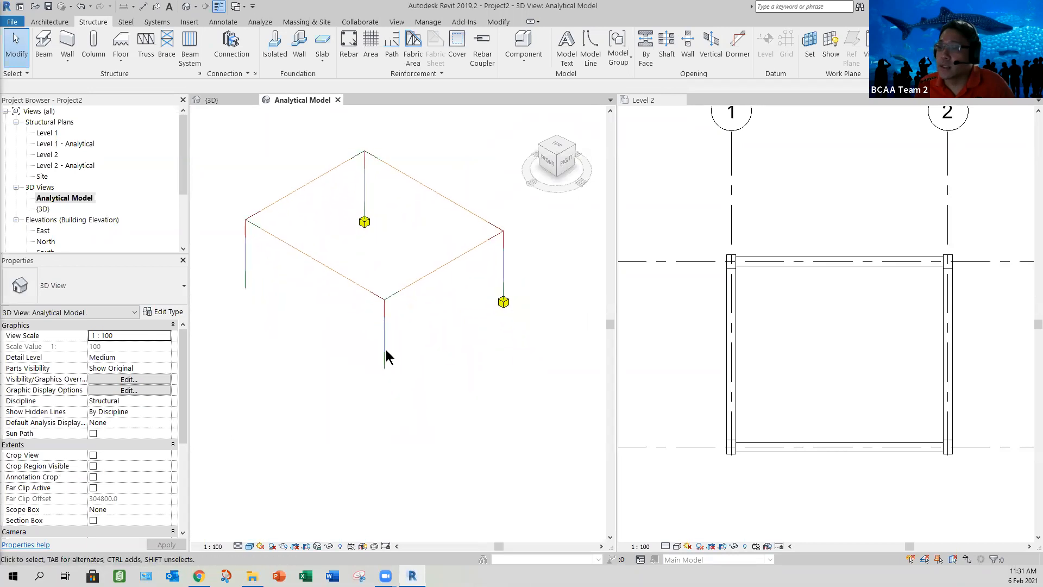
click(427, 367)
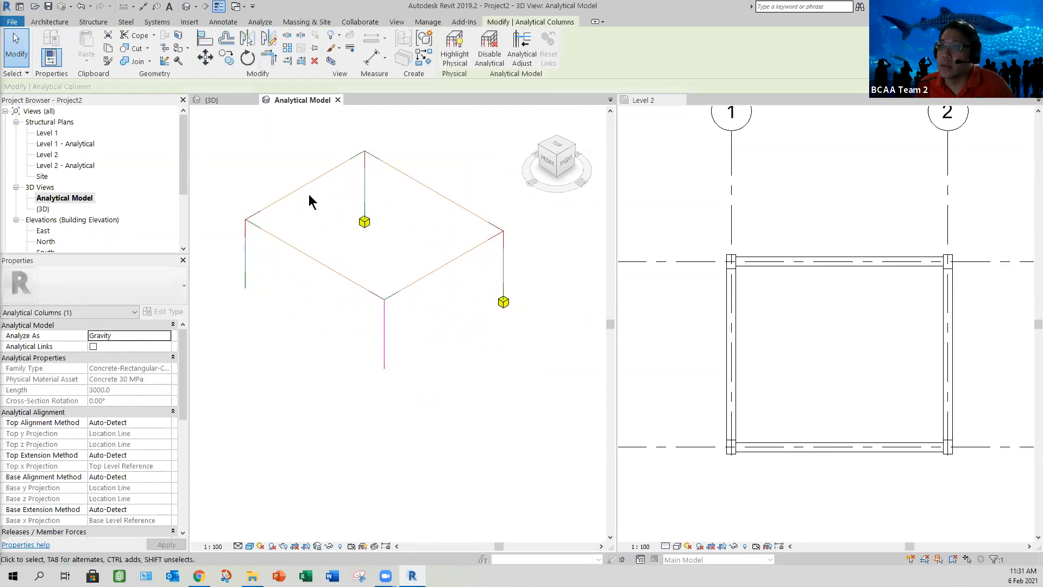
key(Escape)
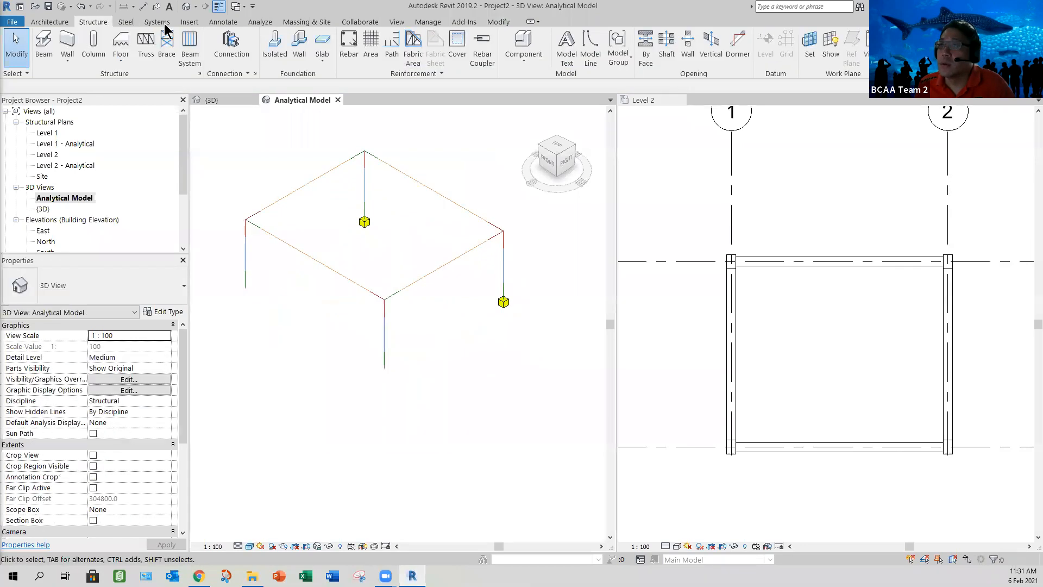
click(260, 22)
click(451, 61)
click(451, 61)
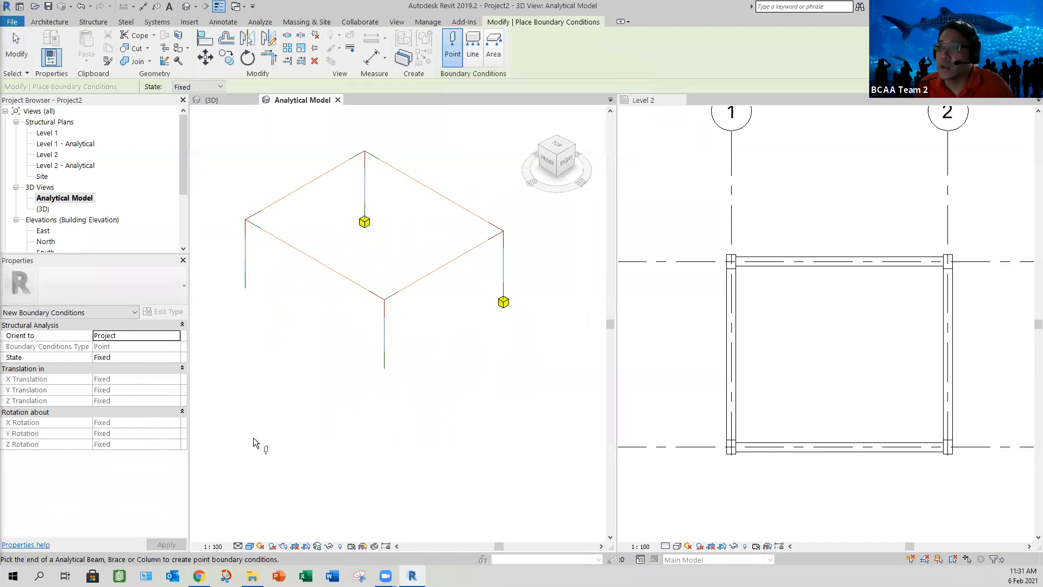
click(383, 369)
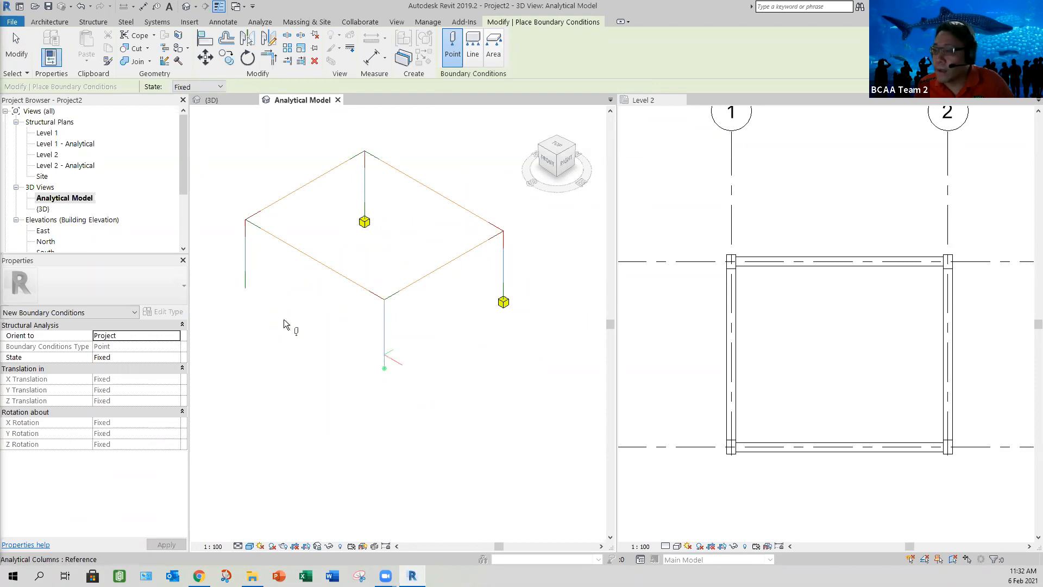
click(244, 288)
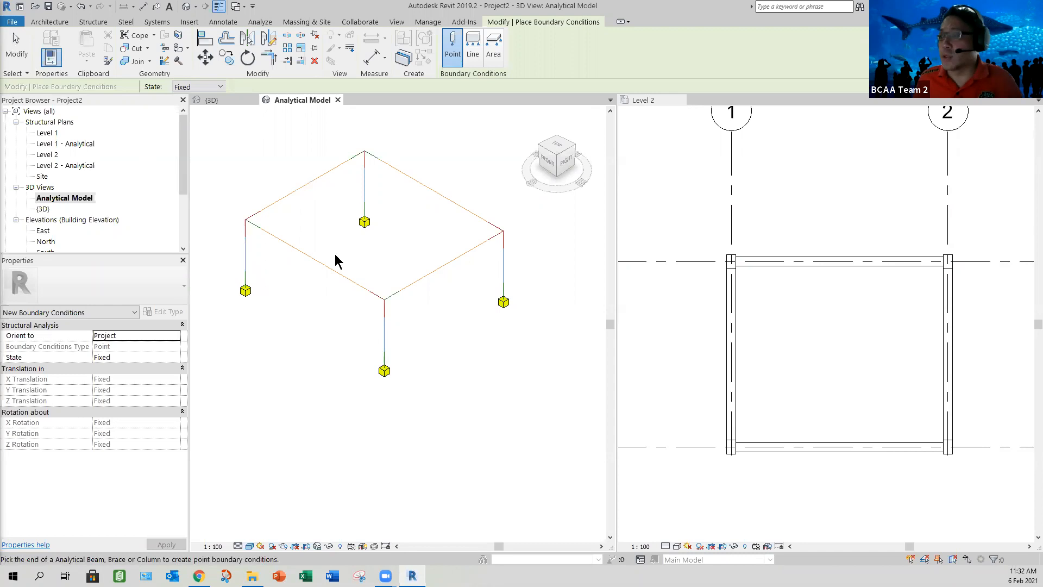
key(Escape)
key(Escape)
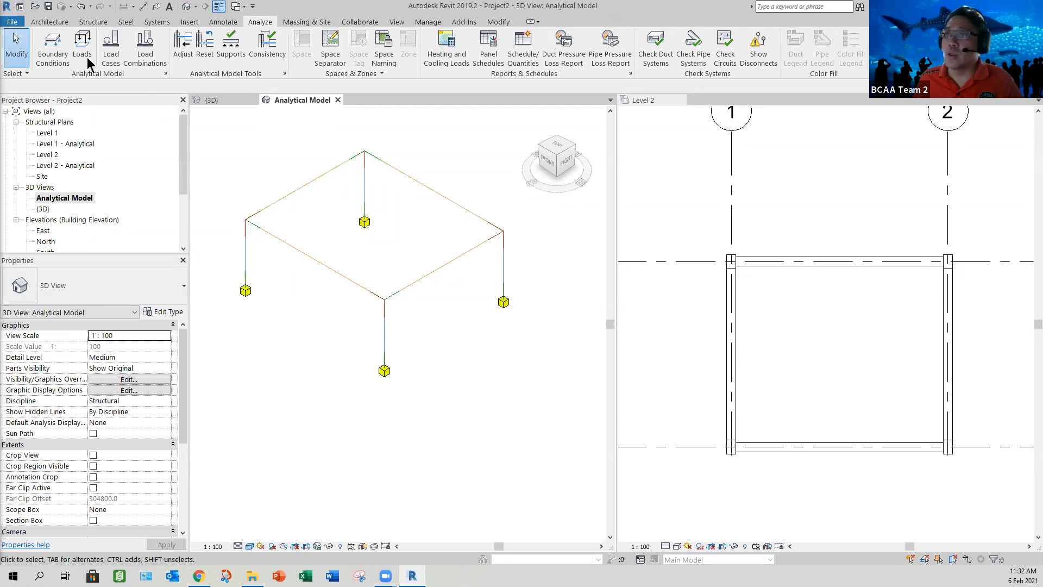
Step: Set the start and end releases of all four analytical beams to Pinned
click(584, 61)
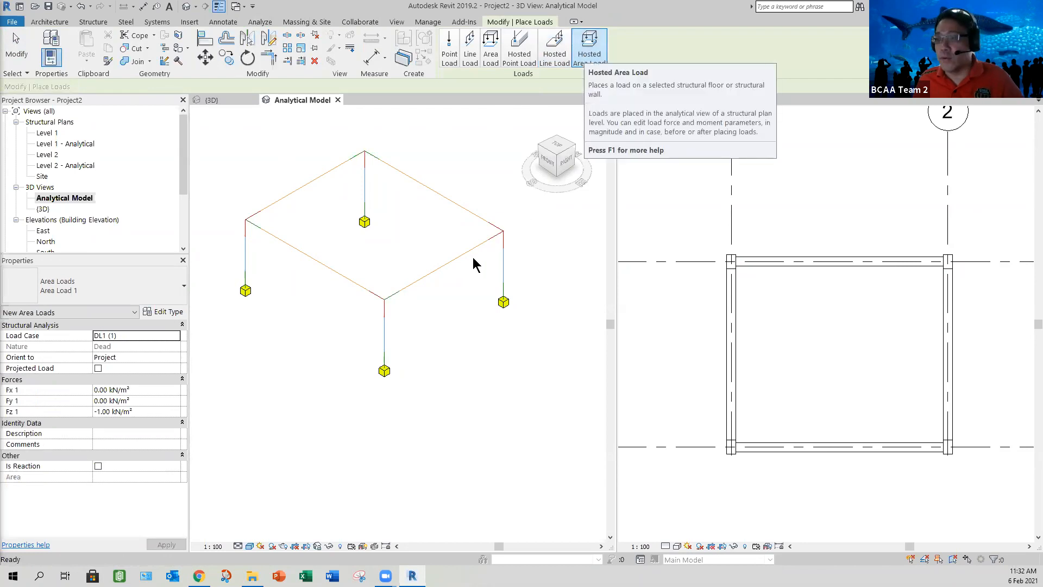
key(Escape)
click(303, 191)
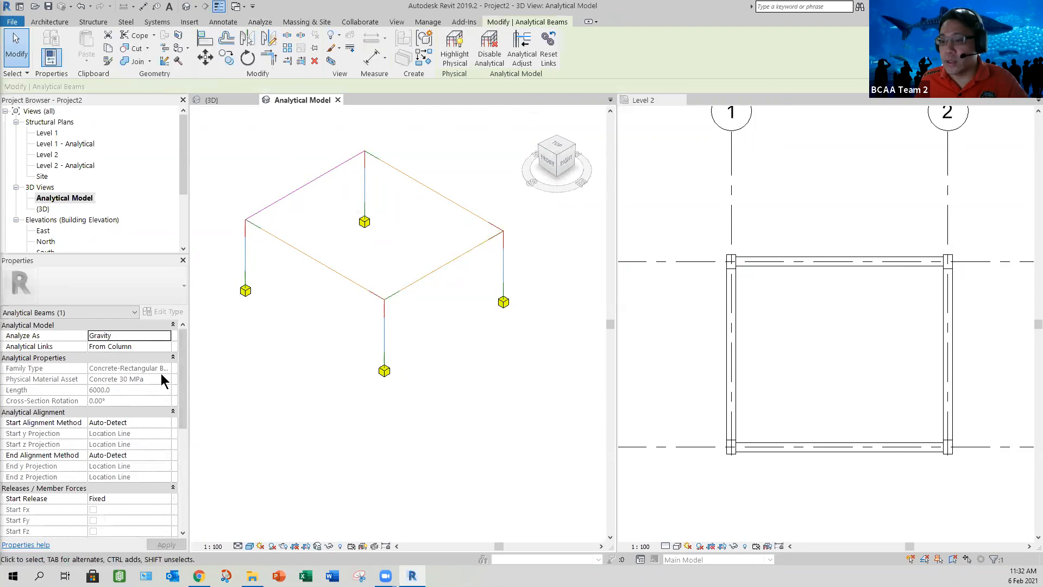
scroll(168, 361, down, 5)
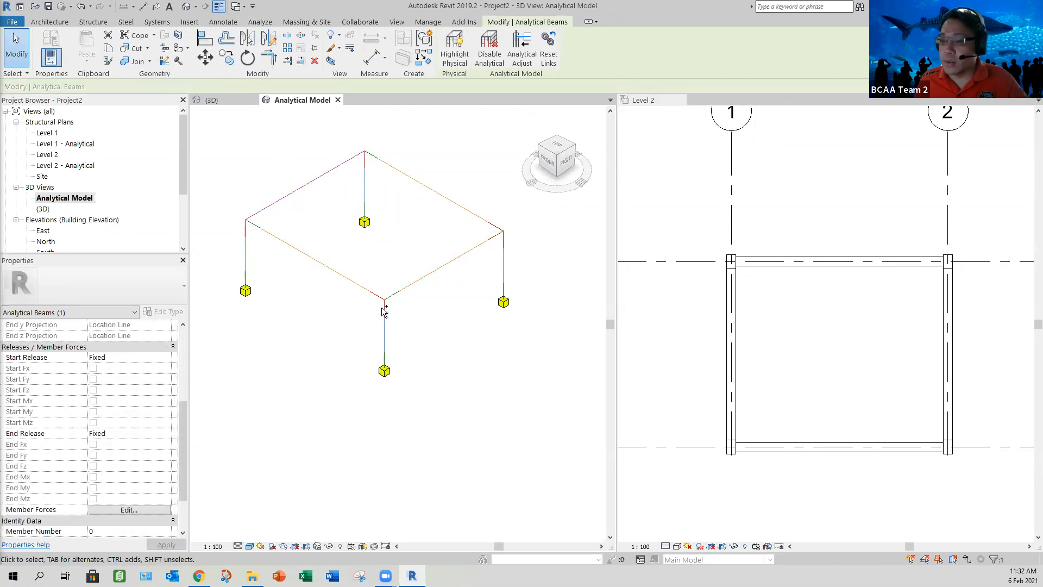
ctrl+click(437, 269)
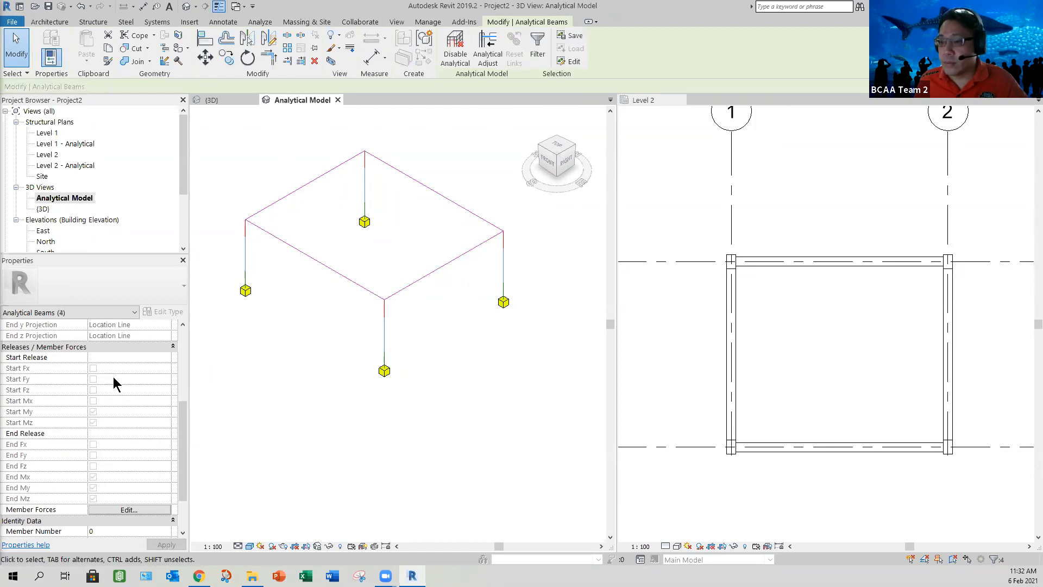
click(130, 357)
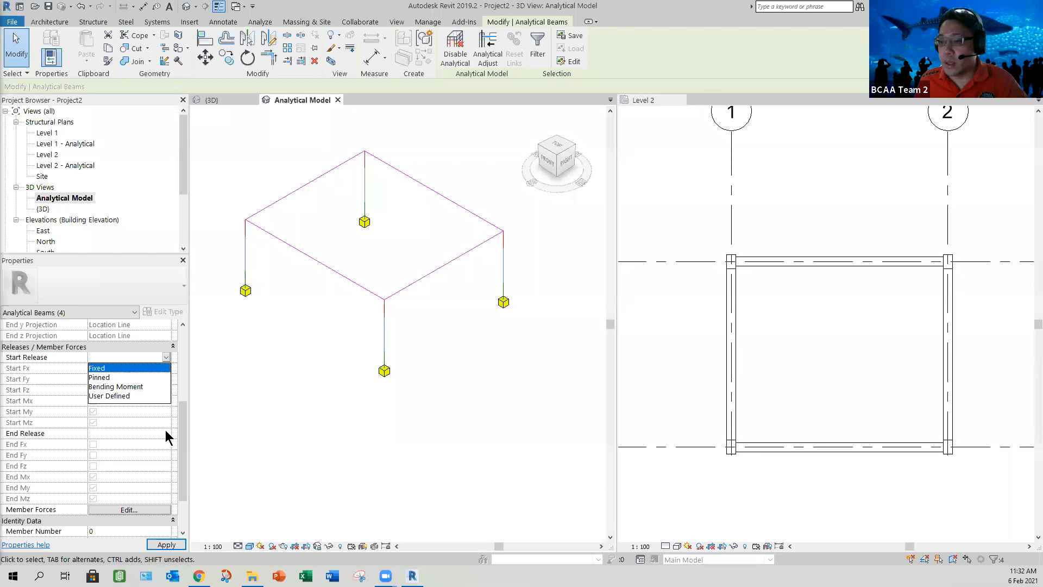
click(103, 377)
click(108, 433)
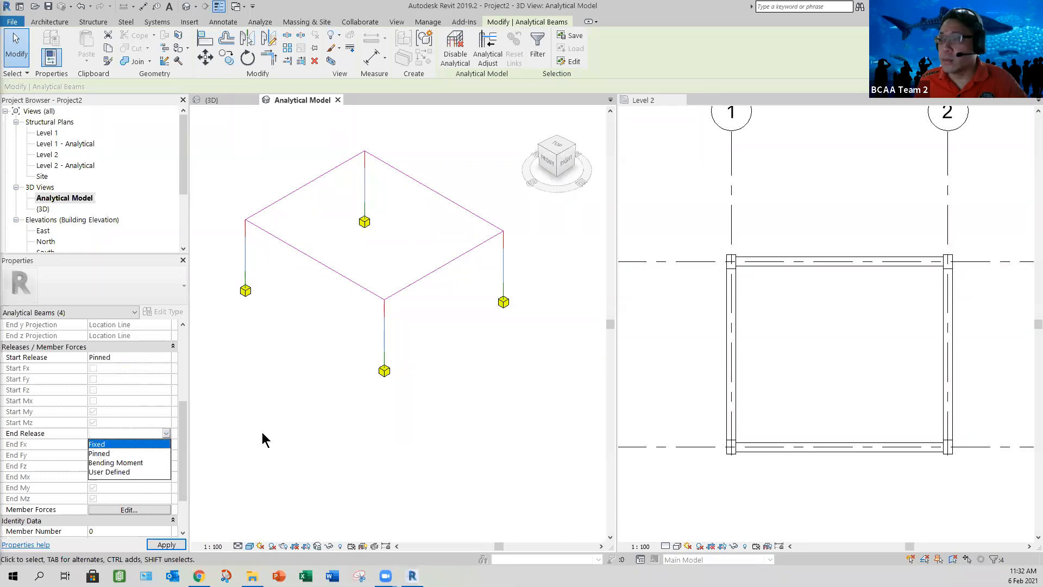
click(104, 453)
click(263, 433)
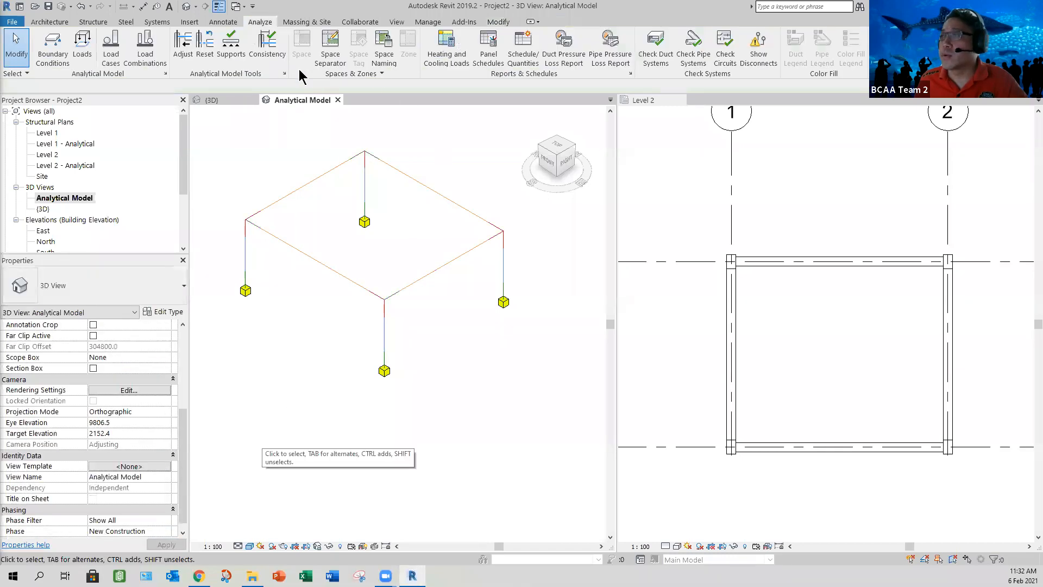
Step: Set the Fz 1 force for new hosted area loads to -5 kN/m² under load case DL1
click(587, 57)
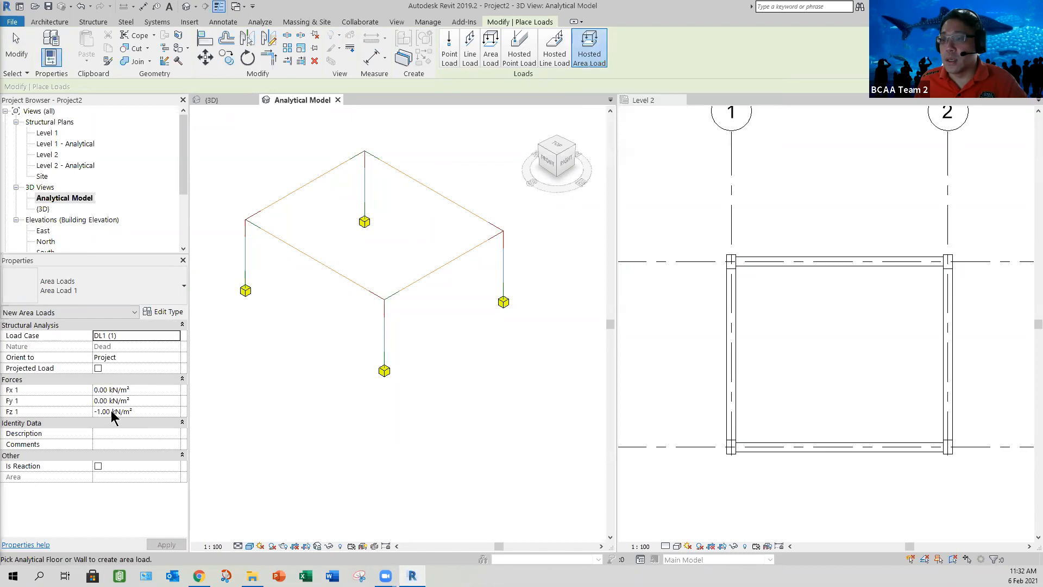
click(140, 411)
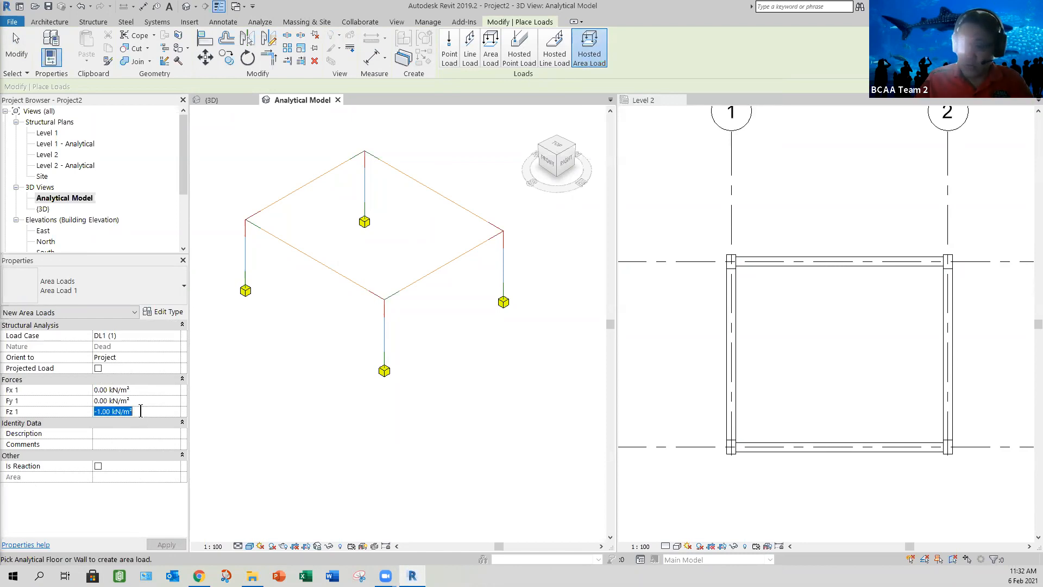
text(-)
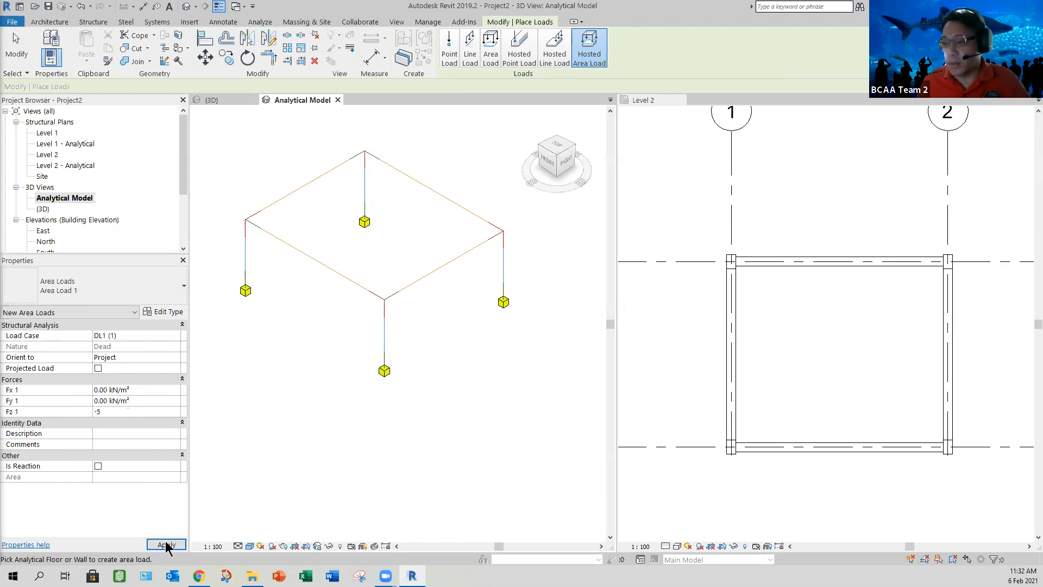
text(5)
click(166, 543)
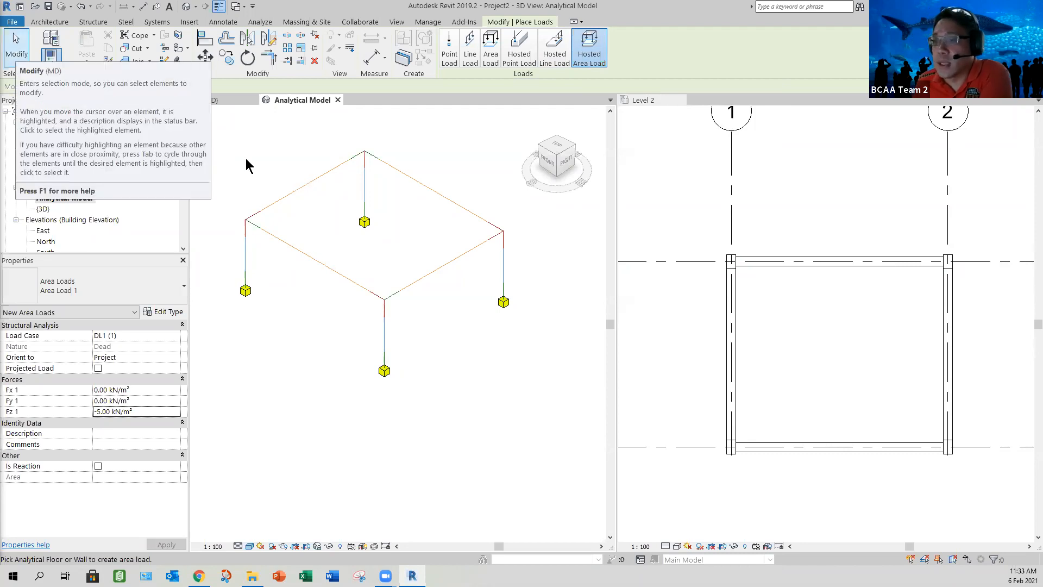
key(Escape)
key(Escape)
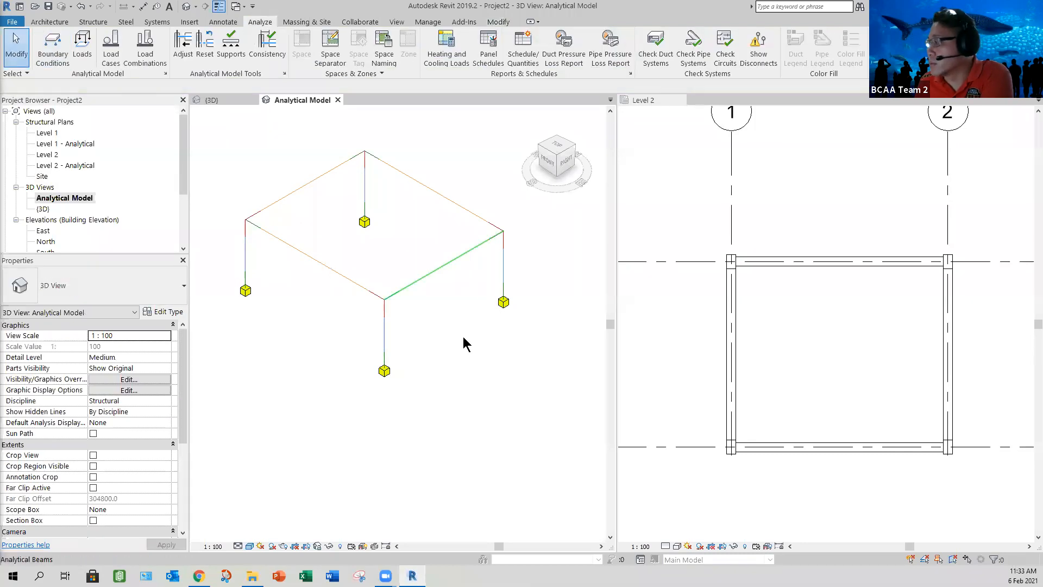
scroll(801, 346, up, 2)
middle_drag(801, 346, 778, 326)
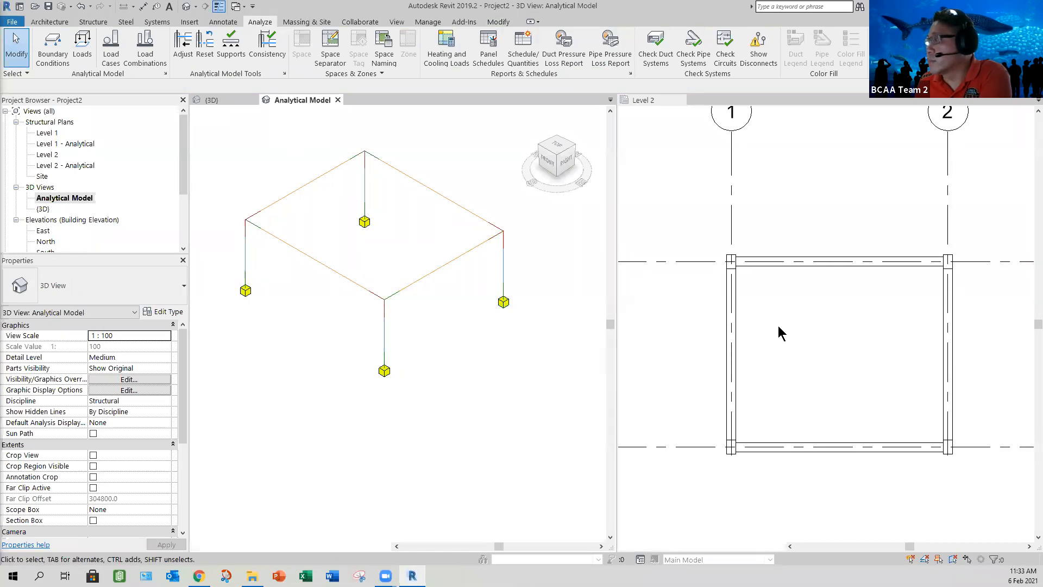
scroll(778, 326, down, 1)
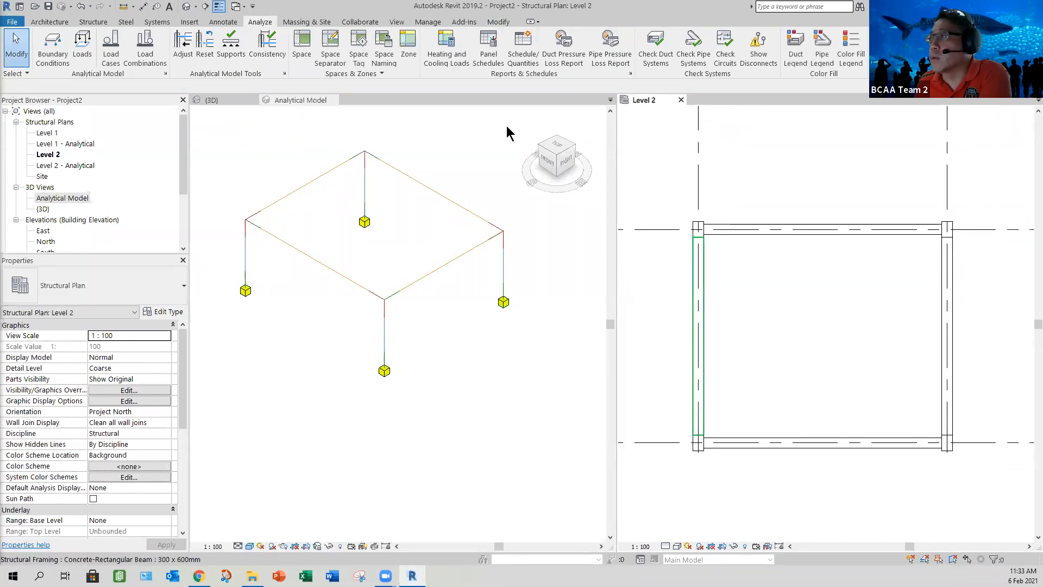
click(89, 56)
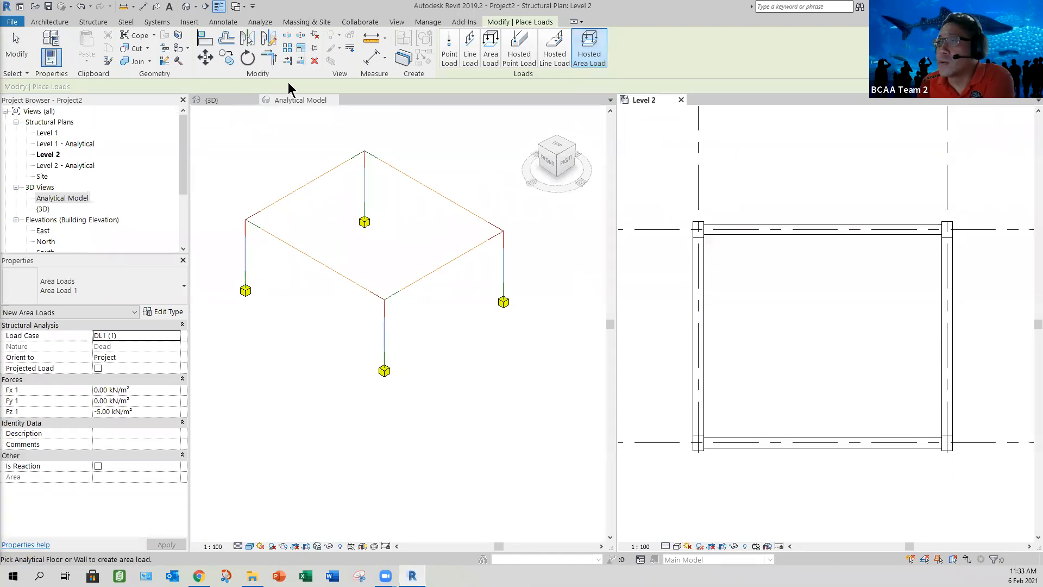
click(267, 214)
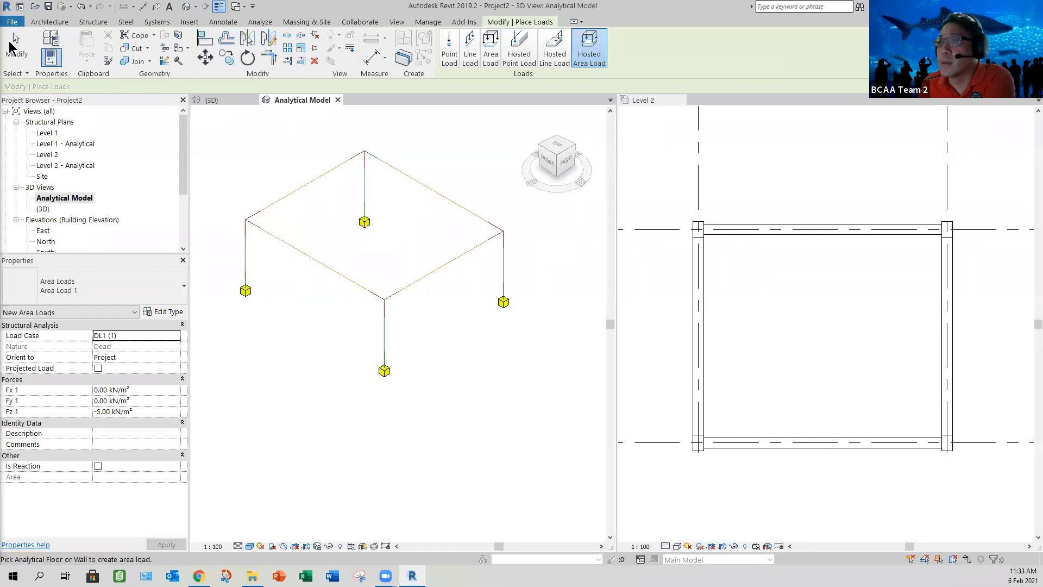
key(Escape)
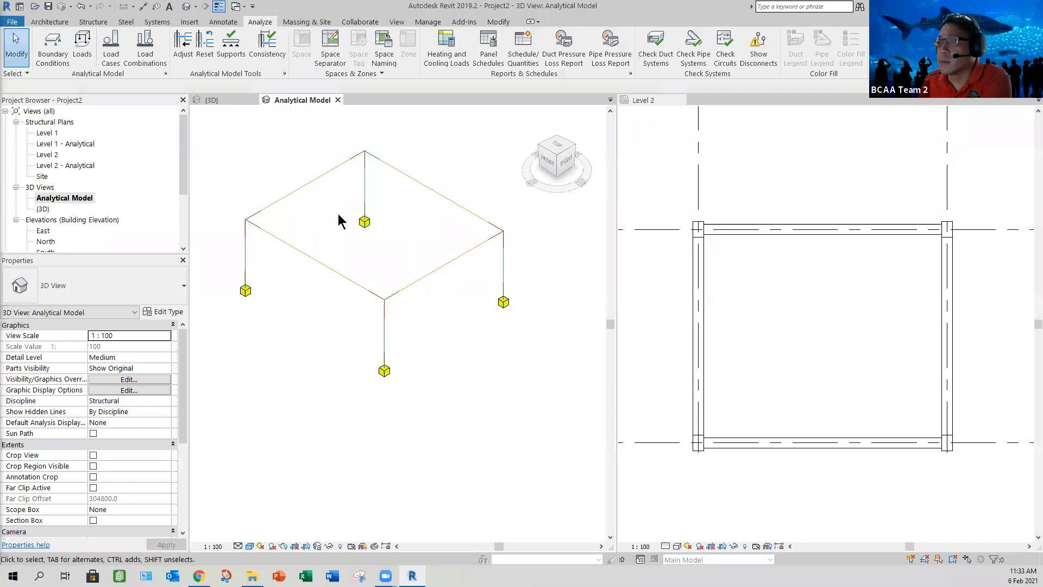
Step: Review the load combinations and load cases in the structural settings without changing them
click(339, 216)
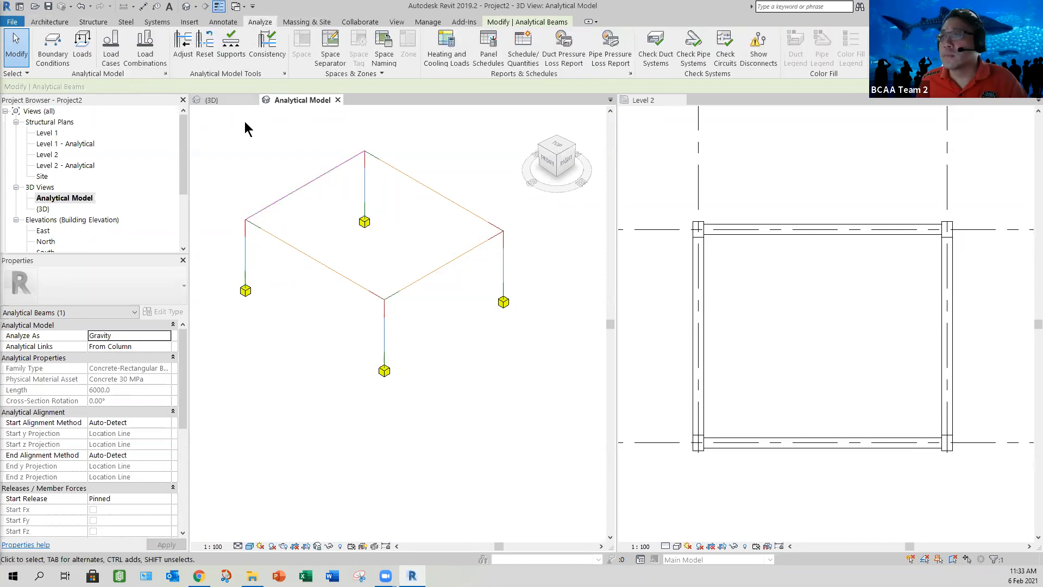
click(146, 56)
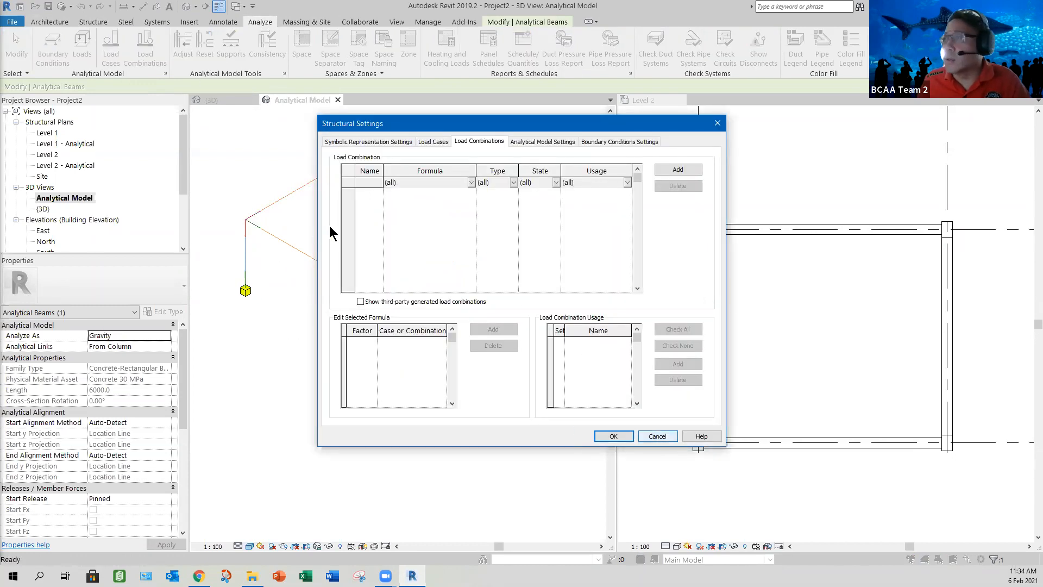
click(657, 436)
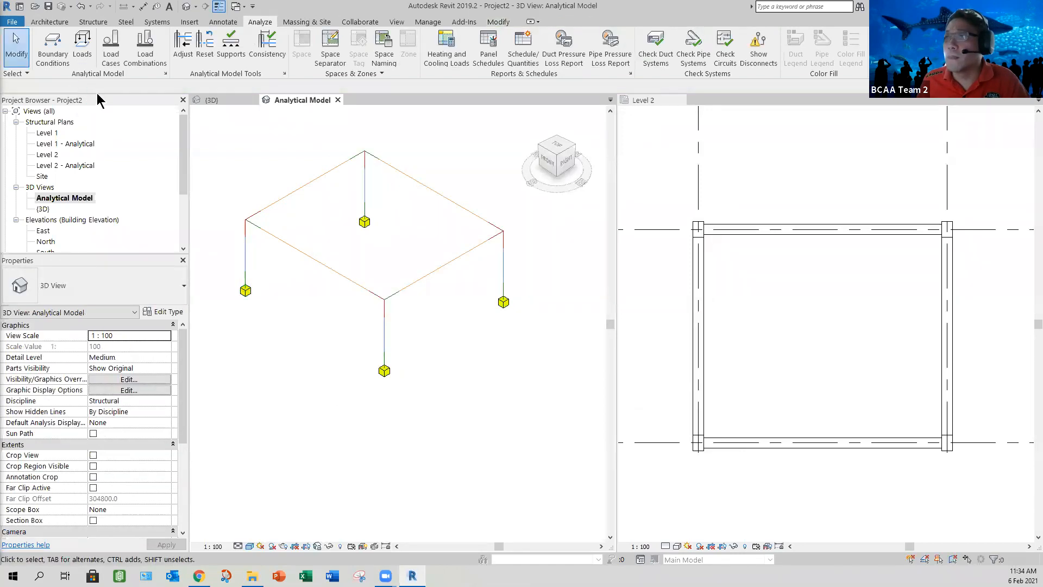
key(l)
key(d)
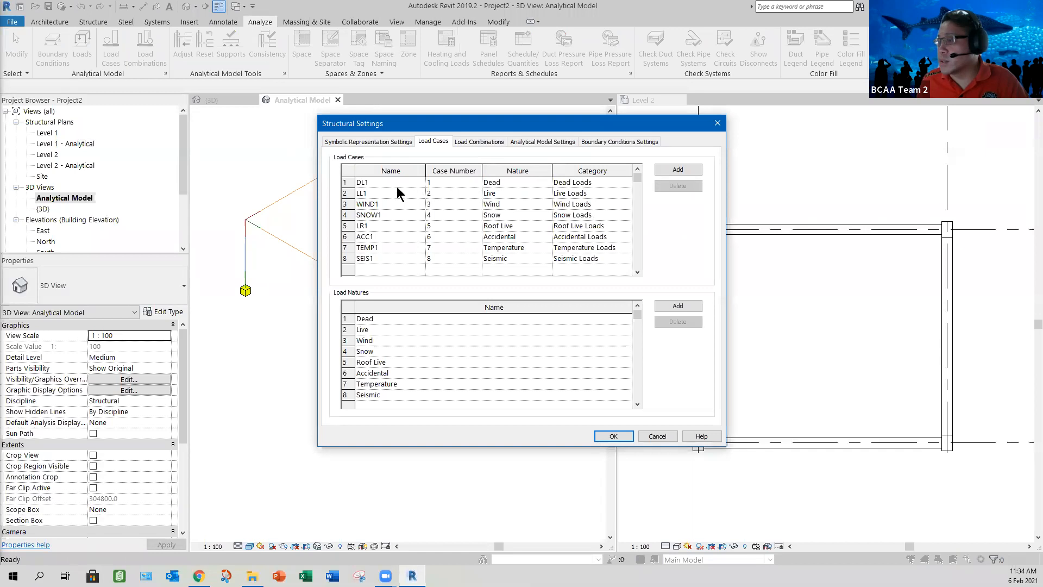
key(Escape)
click(60, 57)
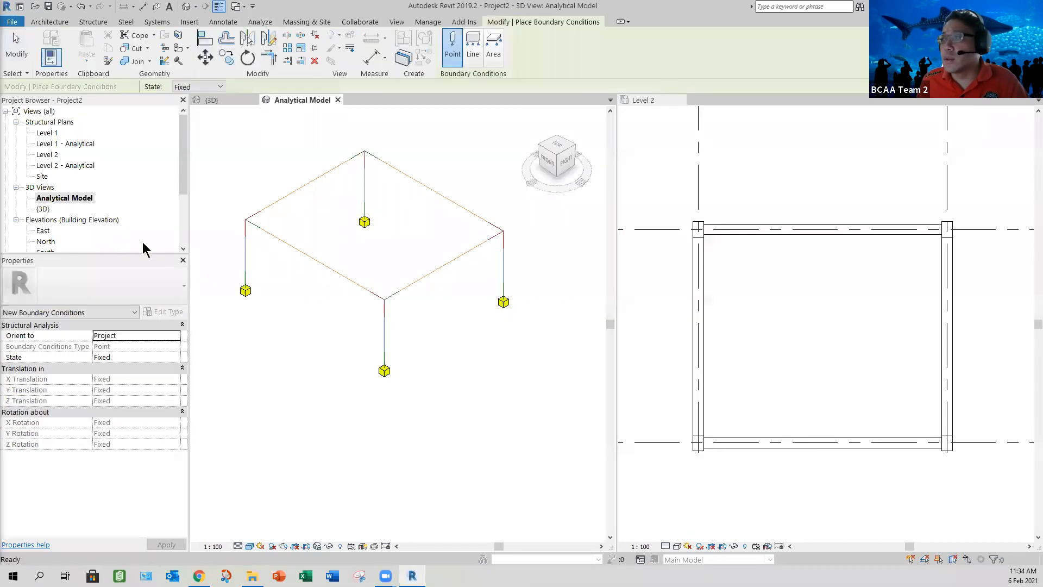
click(491, 52)
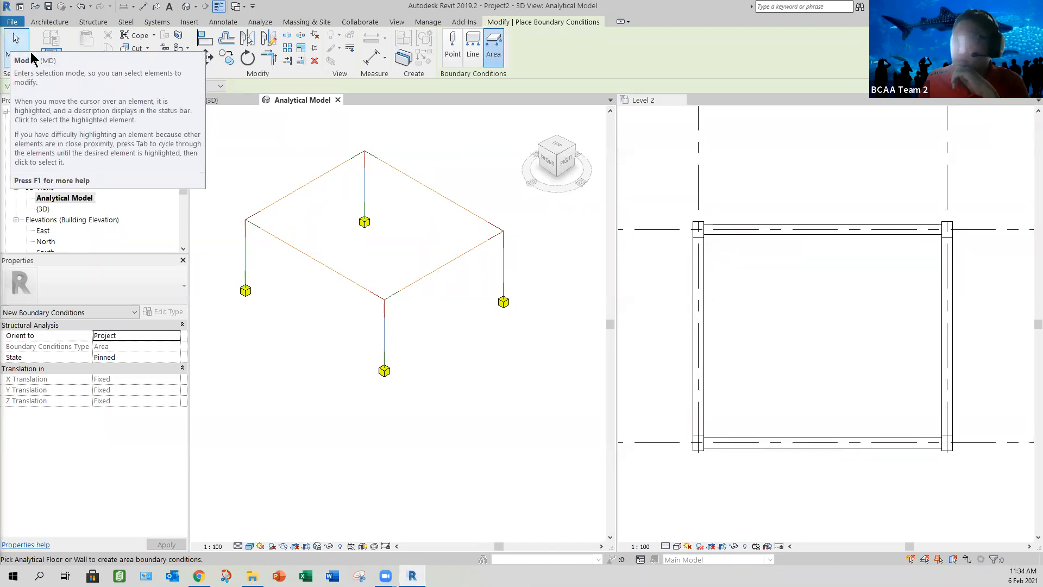
key(Escape)
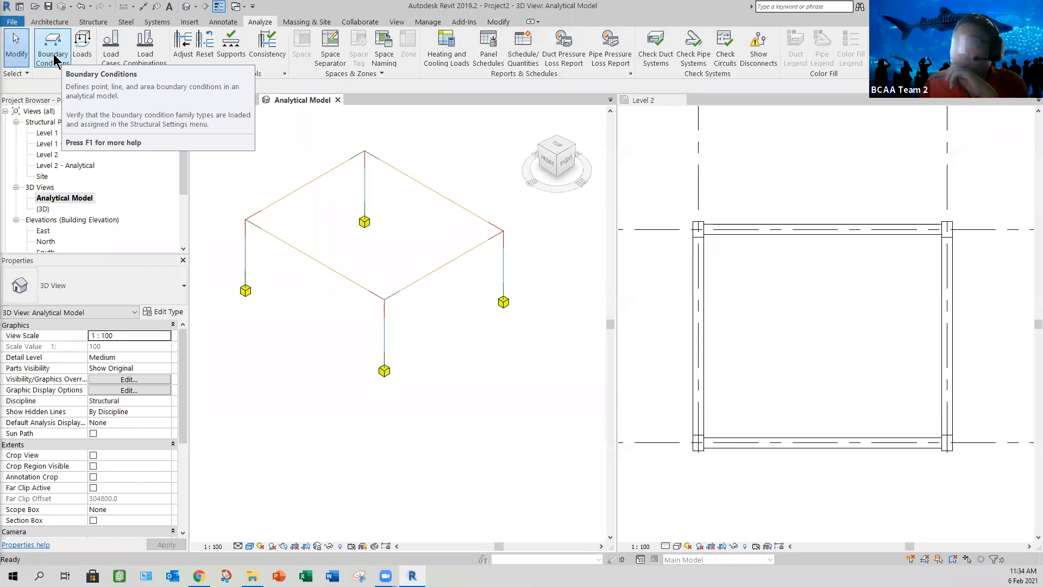
click(55, 61)
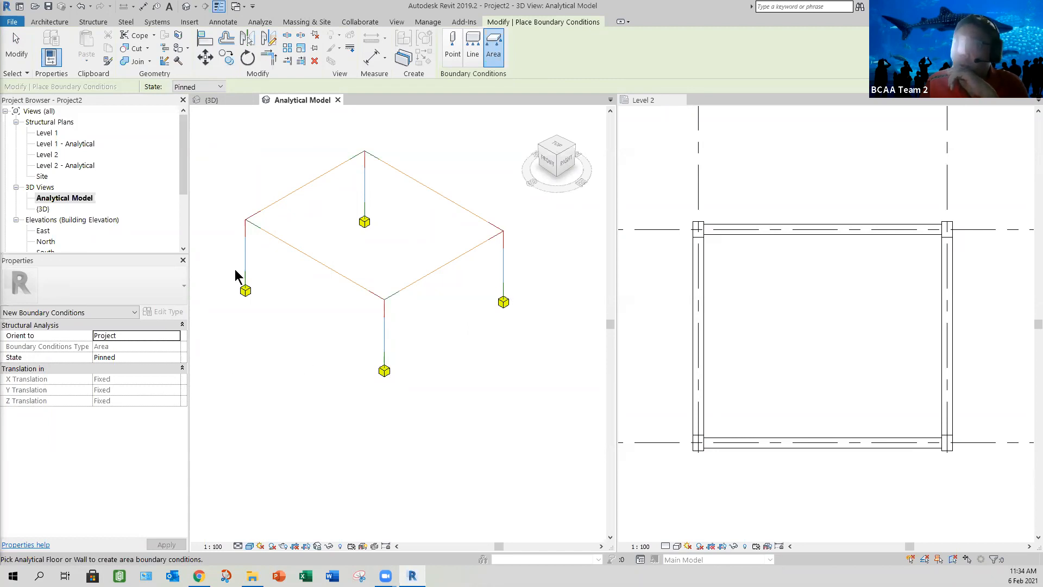
key(Escape)
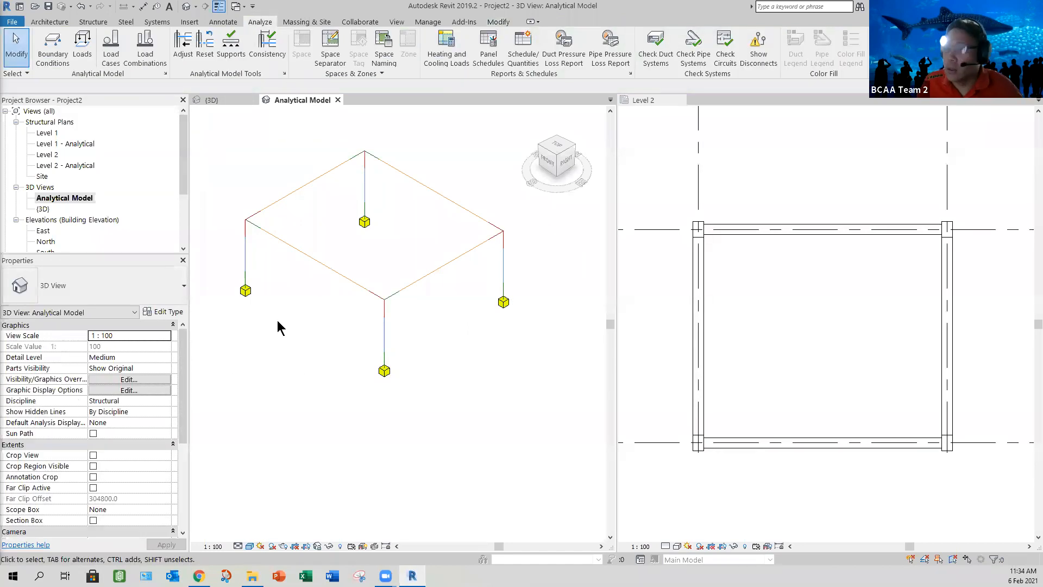
Step: Review the properties of one analytical beam and the type properties of Area Load 1 without placing a load
click(349, 284)
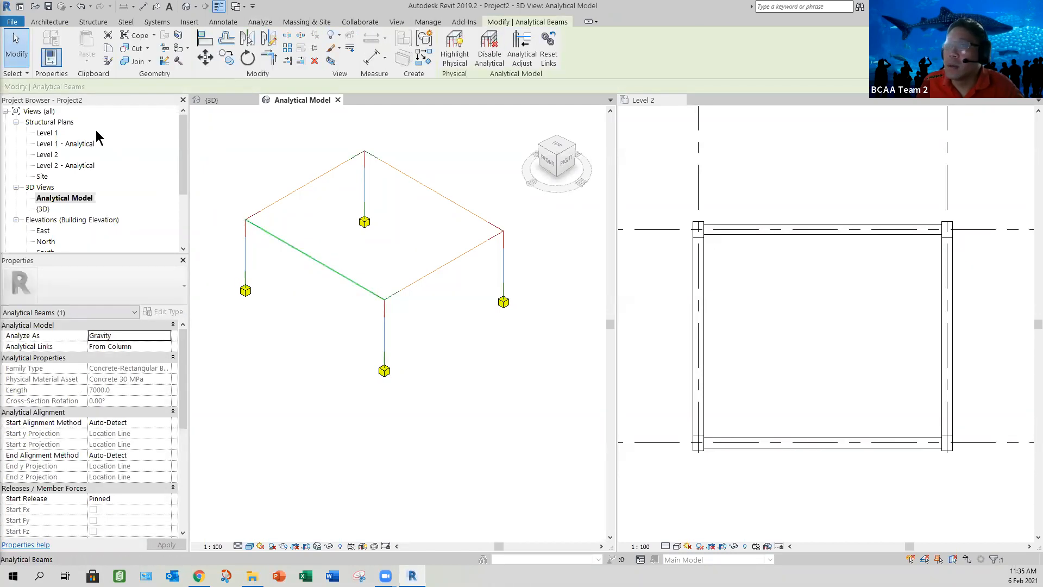
click(261, 22)
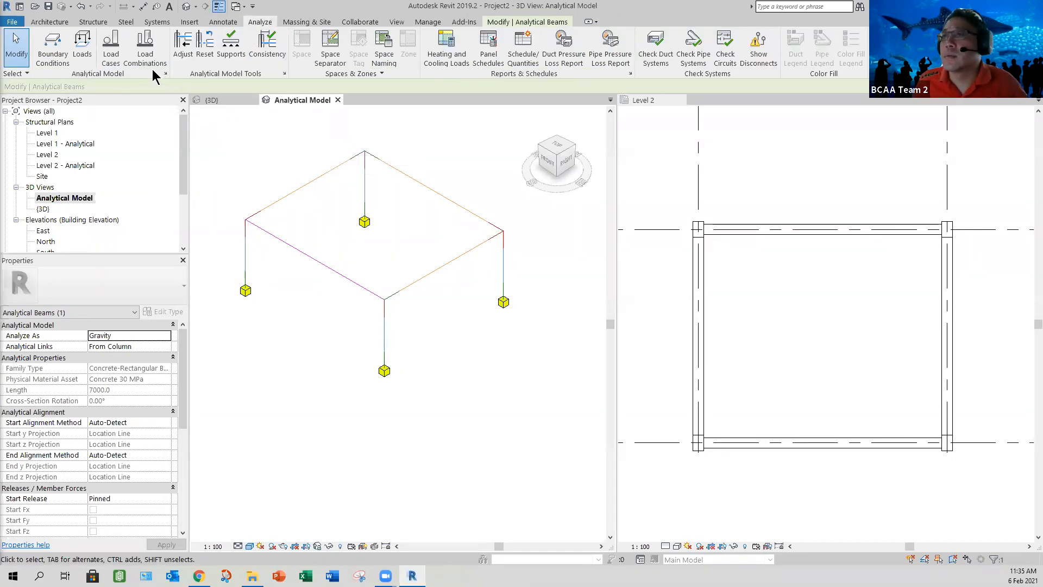
click(82, 46)
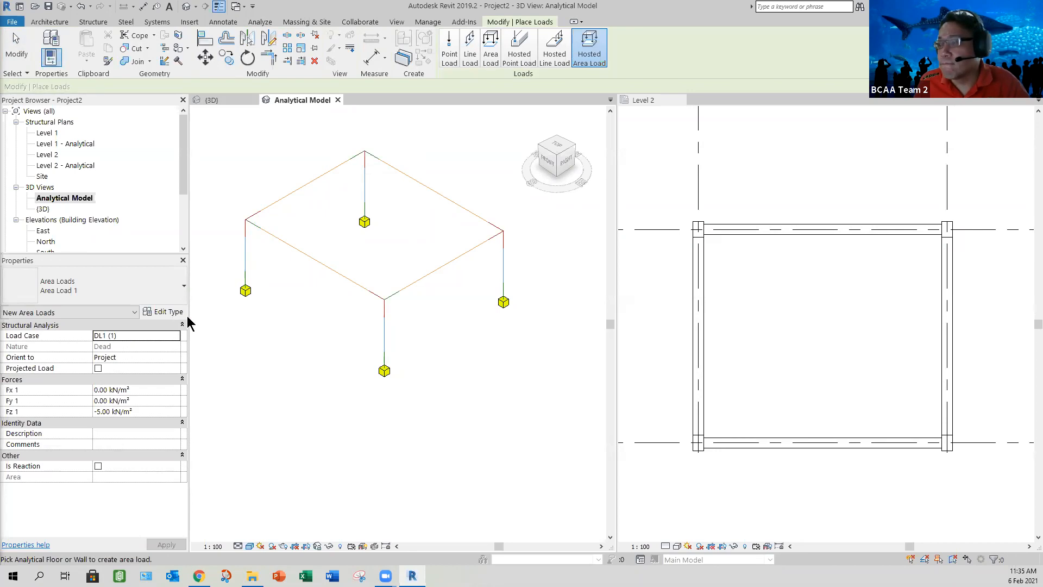
click(163, 311)
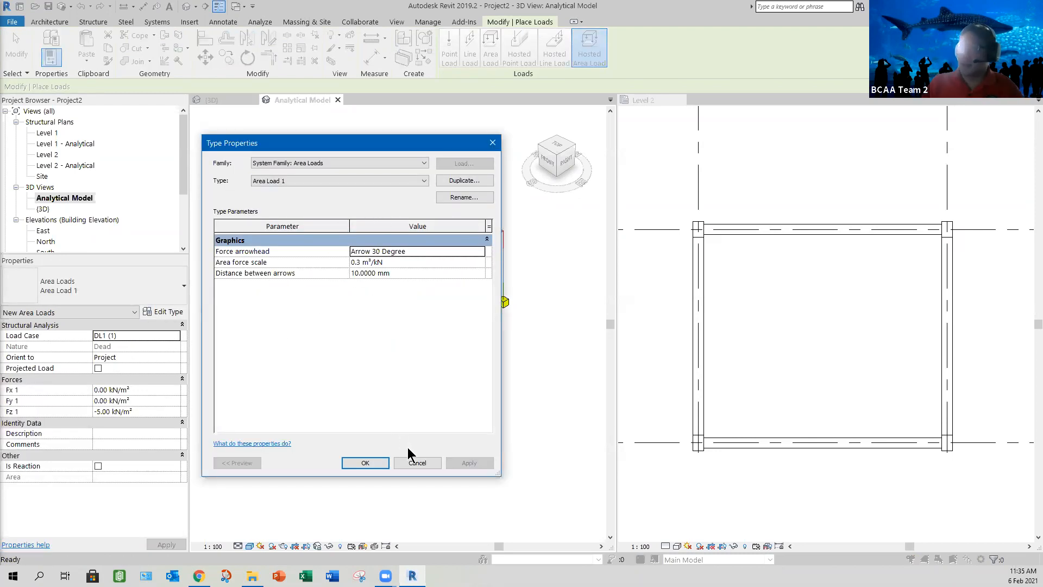
click(374, 463)
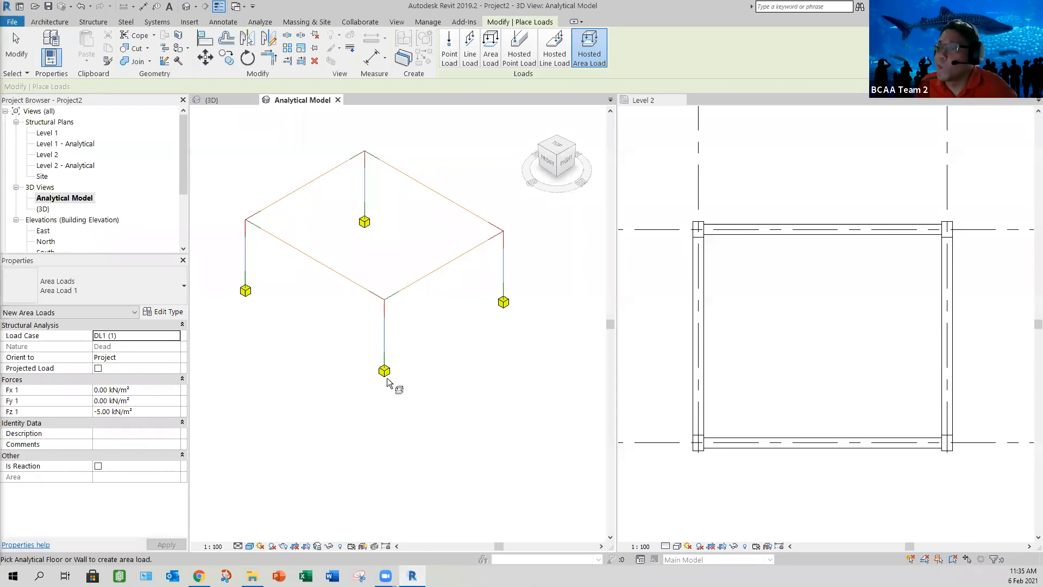
click(16, 44)
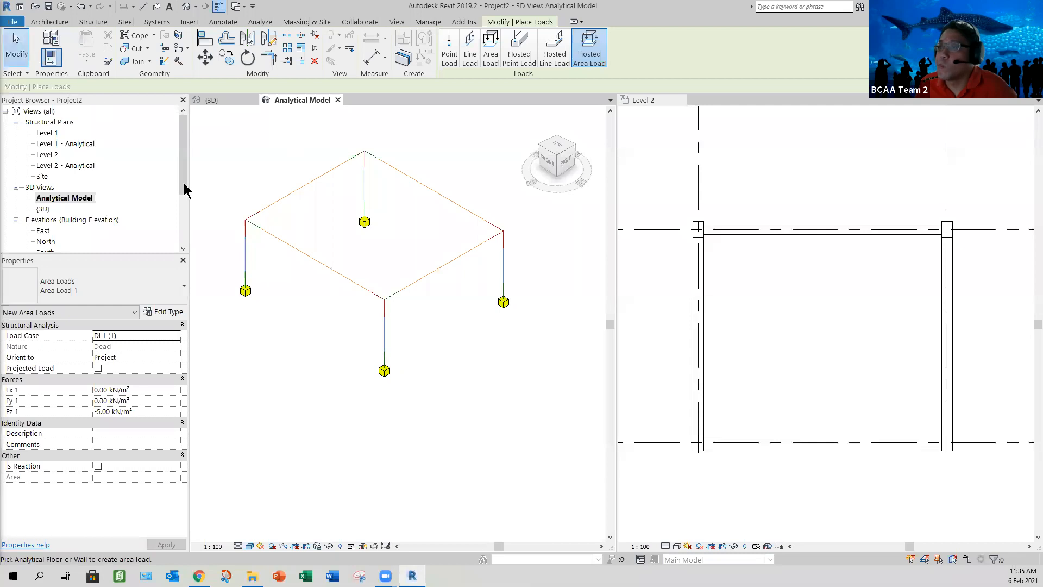
Step: Check the base and top releases of the four analytical columns in the Analytical Model view
click(245, 261)
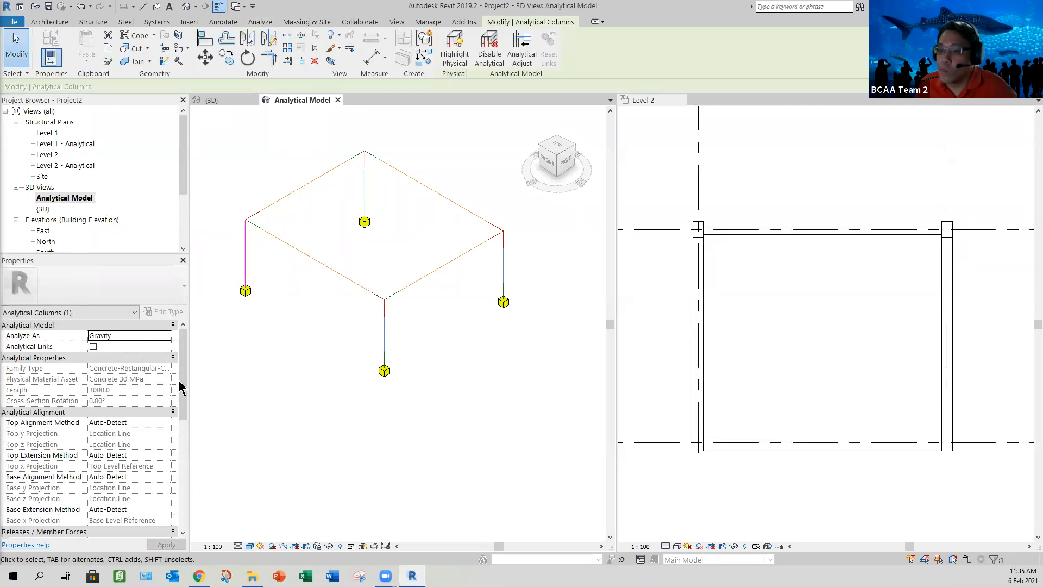
scroll(185, 380, down, 3)
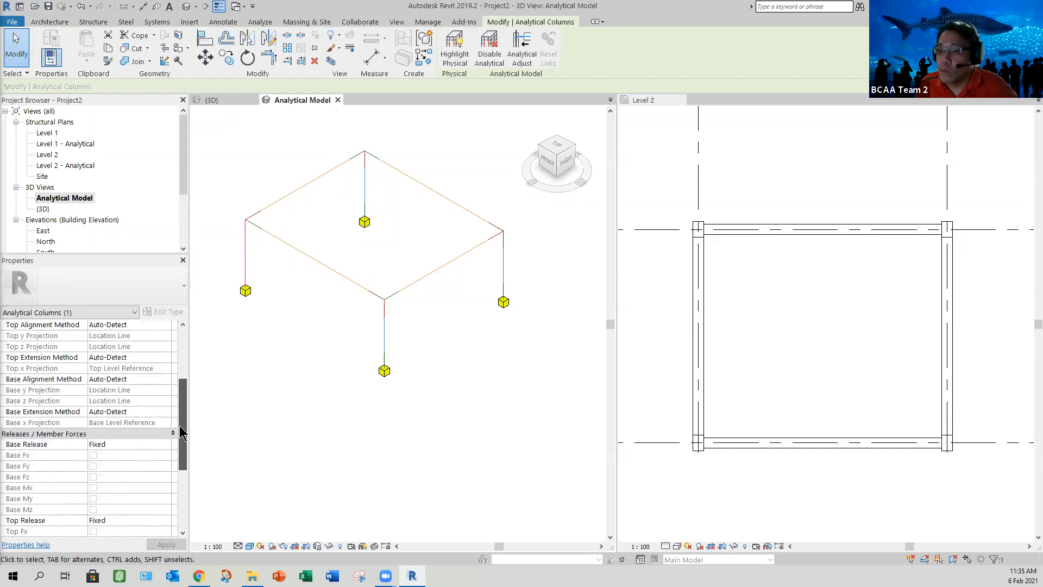
click(385, 340)
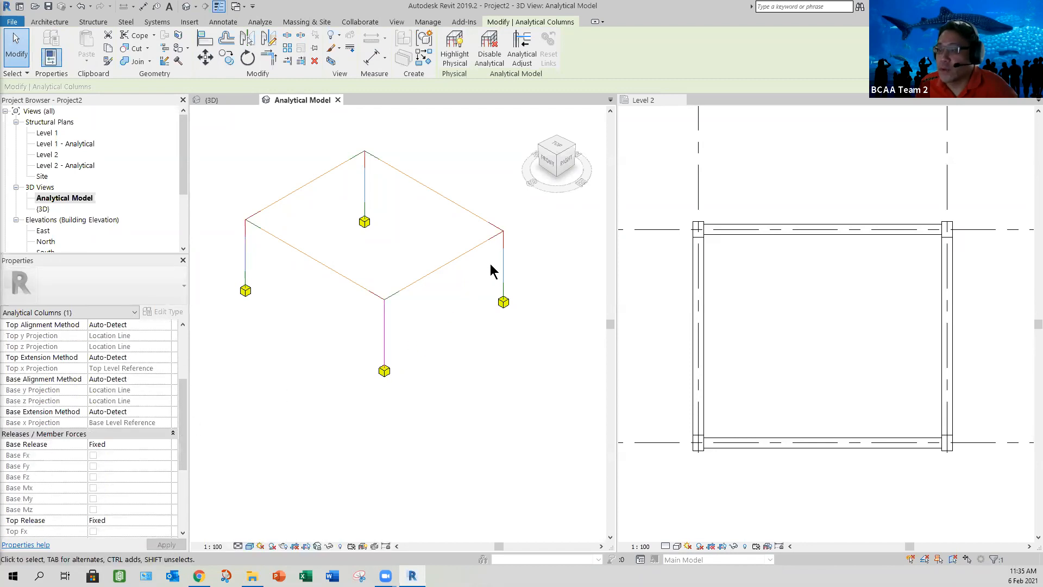
click(501, 273)
click(365, 196)
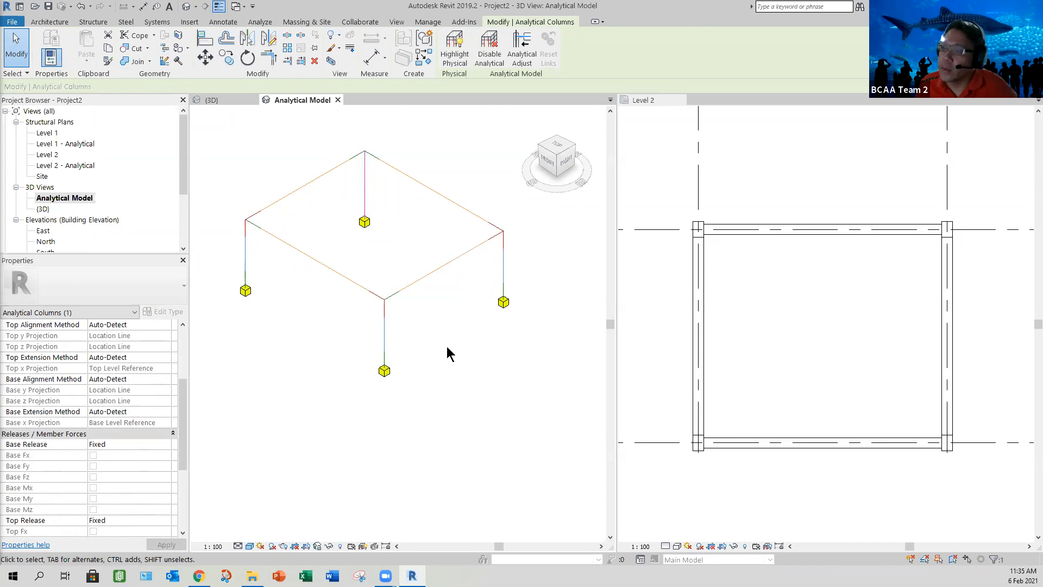
scroll(447, 347, down, 2)
click(321, 335)
middle_drag(344, 335, 324, 426)
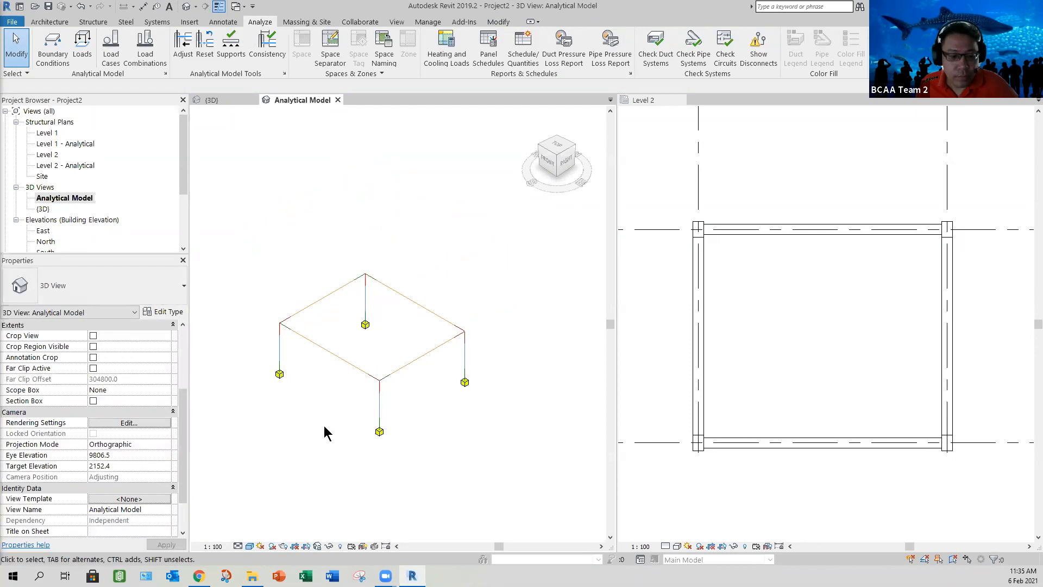
shift+middle_drag(359, 379, 337, 368)
scroll(342, 382, up, 3)
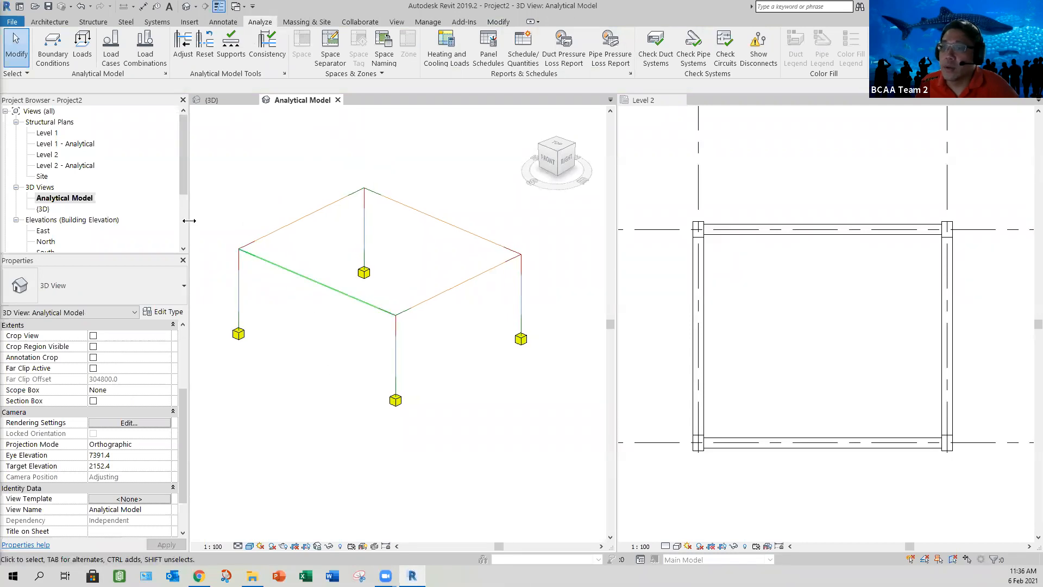
Step: Try to place a hosted area load at a corner of the bay in the Level 2 plan
click(82, 48)
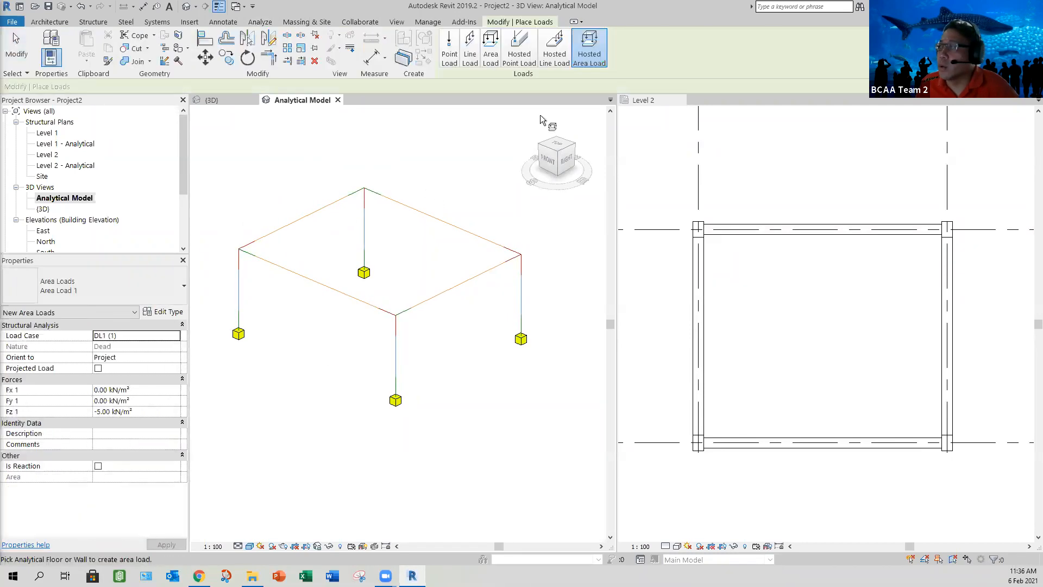
click(699, 234)
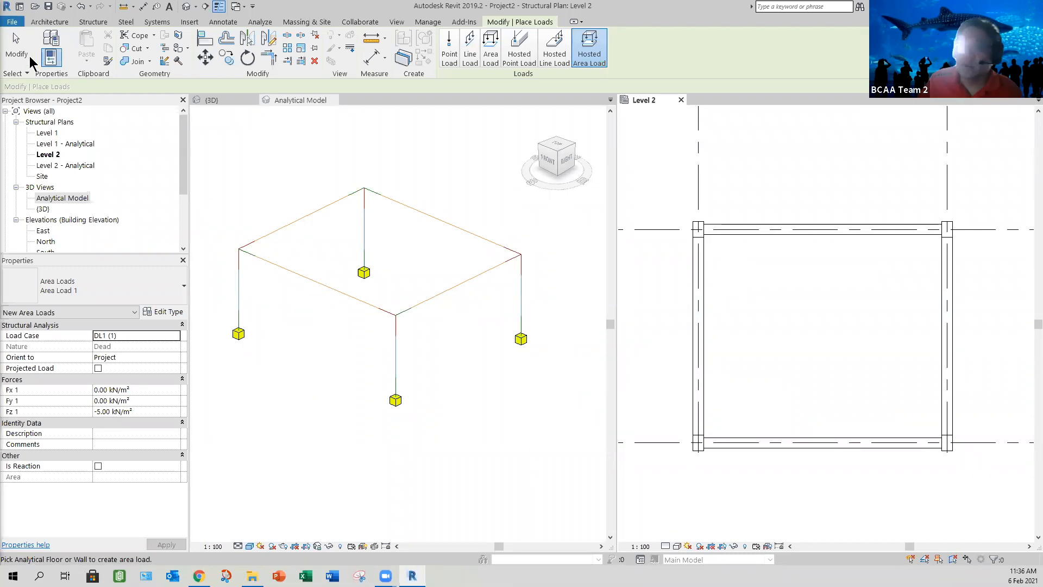
click(16, 46)
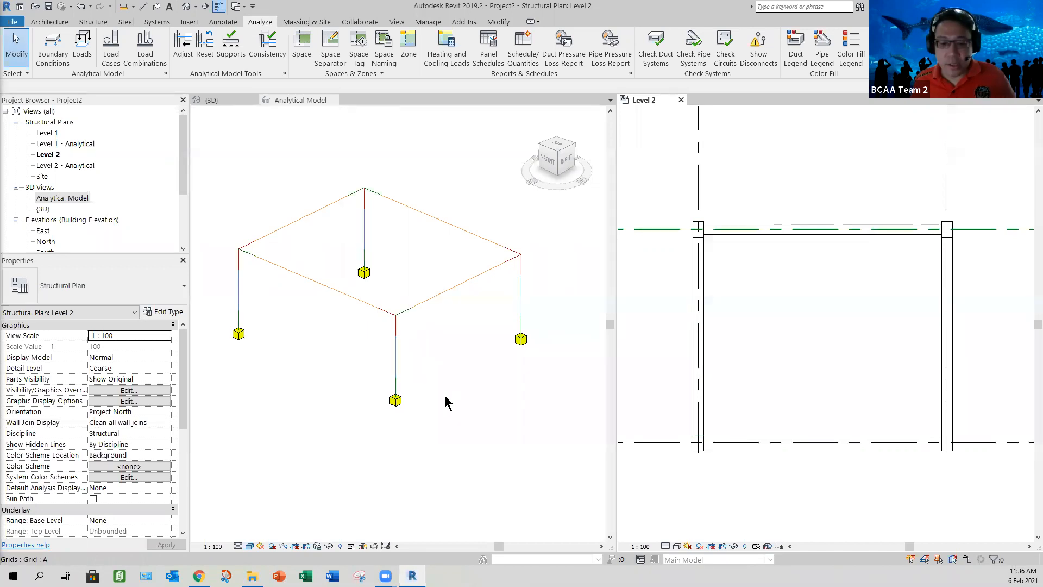
Step: Open the {3D} view and check the structural material of the four columns and the four beams
click(243, 103)
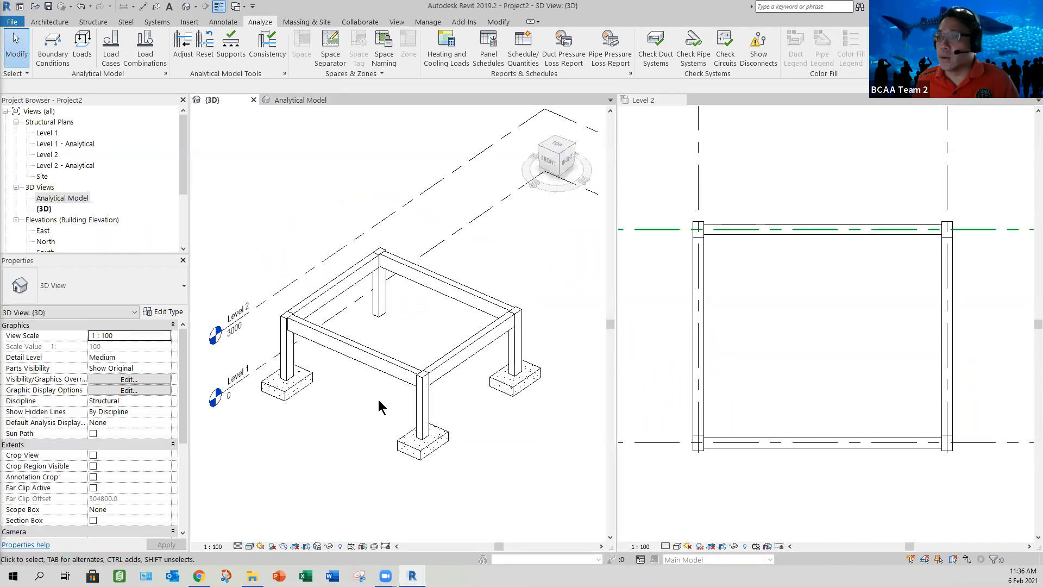
shift+middle_drag(374, 419, 403, 289)
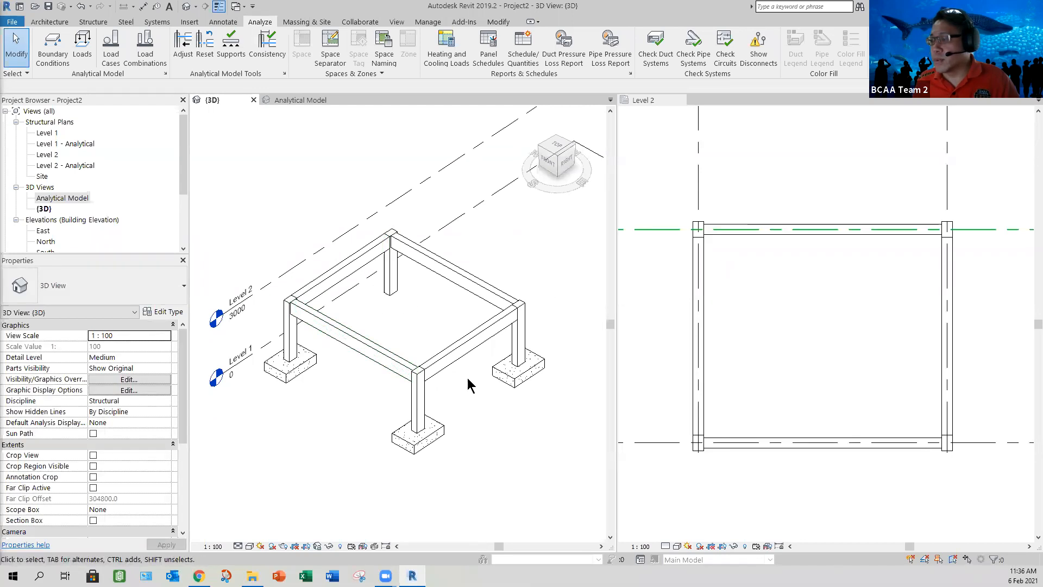
mouse_move(477, 349)
shift+middle_down()
mouse_move(487, 337)
mouse_move(489, 347)
shift+middle_up()
drag(543, 354, 269, 375)
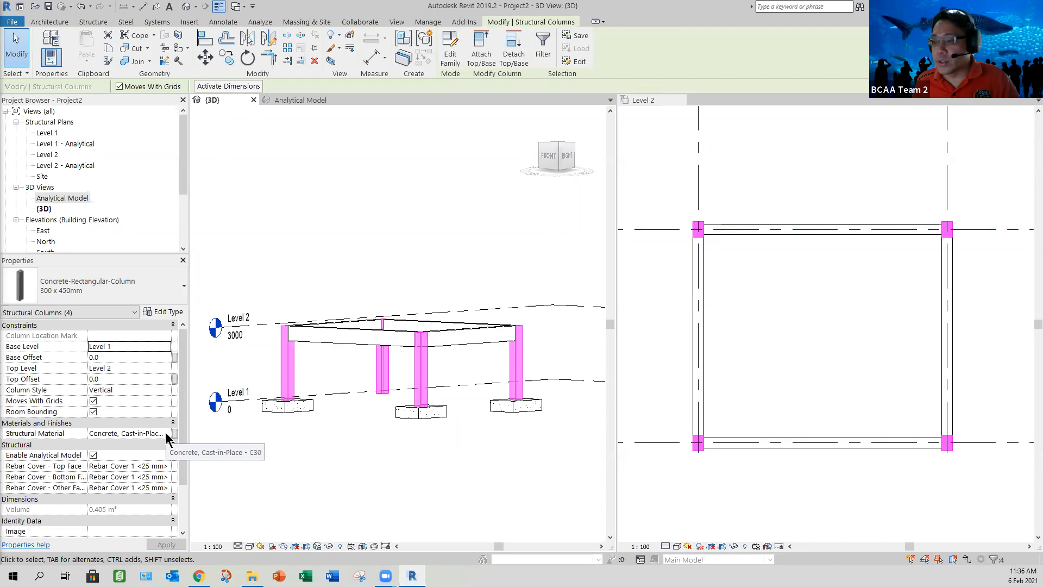
click(348, 461)
shift+middle_drag(356, 491, 356, 479)
drag(260, 265, 503, 373)
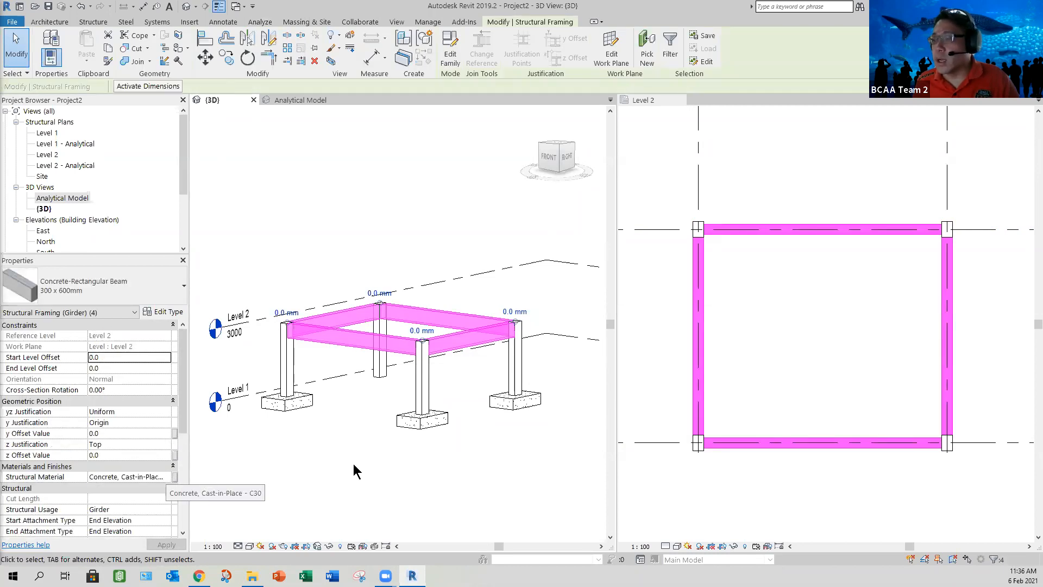
click(337, 451)
mouse_move(337, 452)
shift+middle_down()
mouse_move(333, 475)
mouse_move(440, 451)
mouse_move(491, 396)
shift+middle_up()
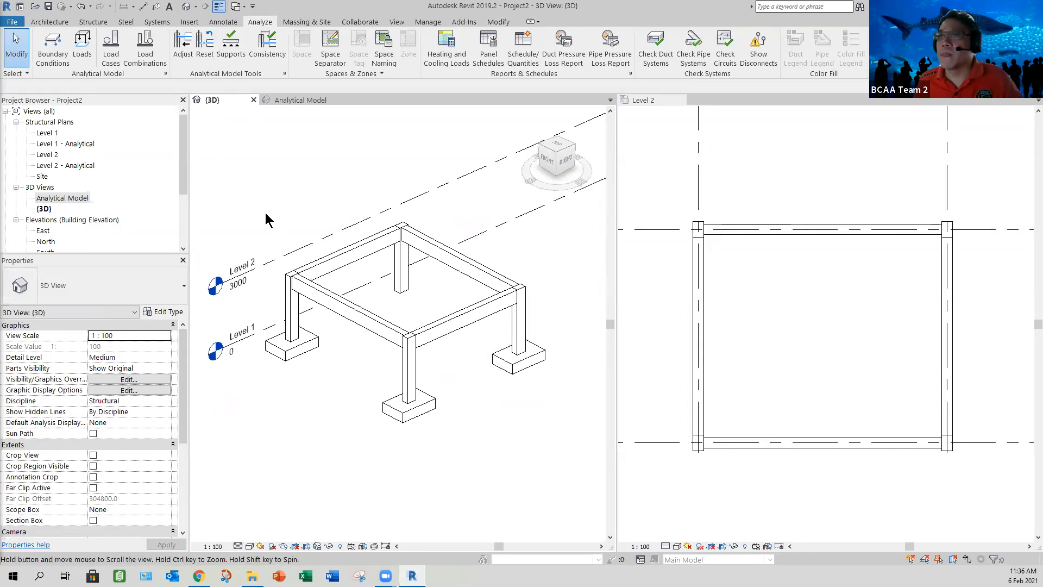
Step: Start a structural floor sketch and choose the Insitu Concrete 225mm floor type
click(92, 23)
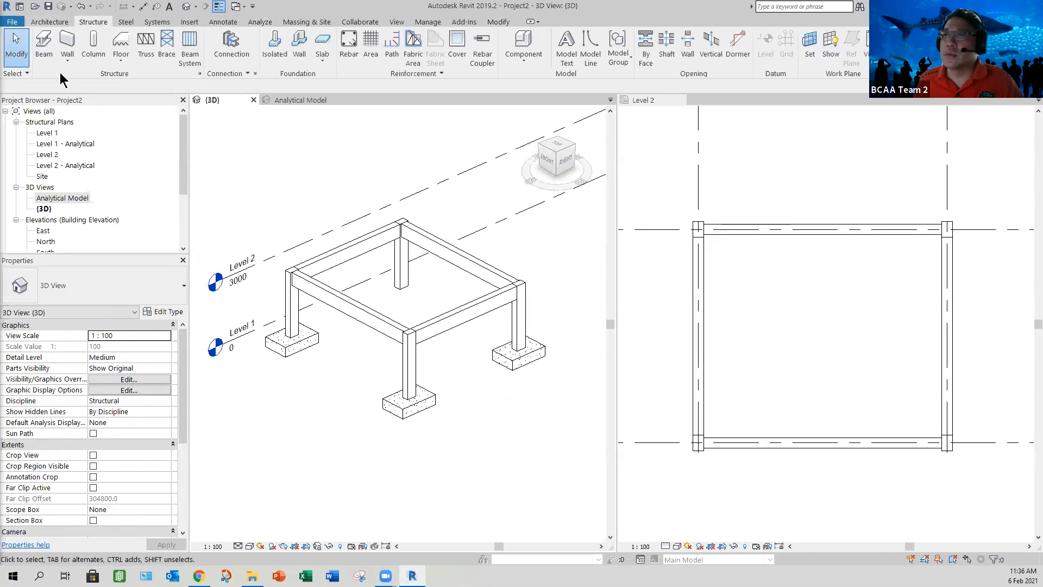
click(121, 60)
click(139, 80)
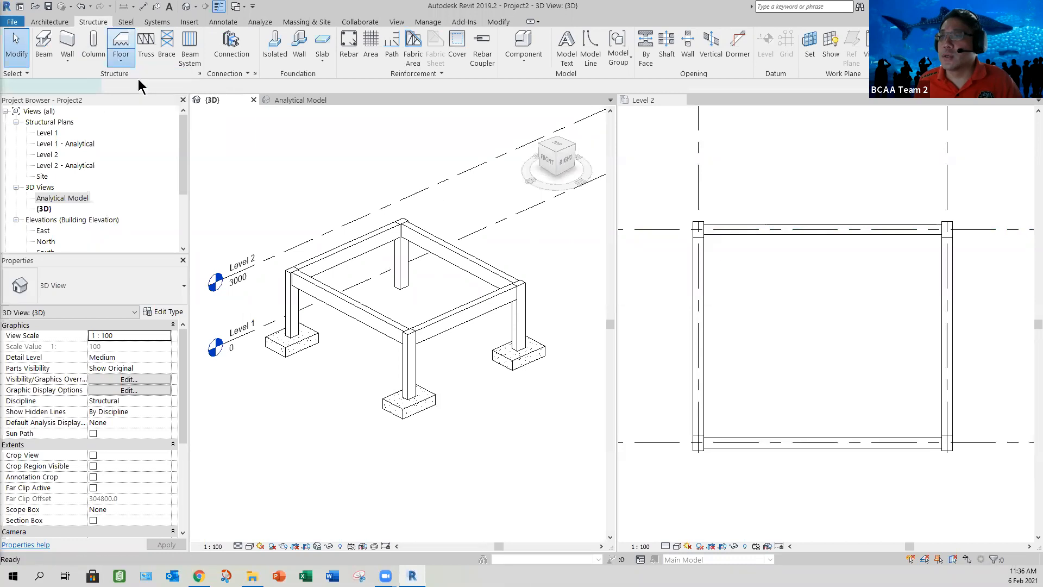
click(153, 295)
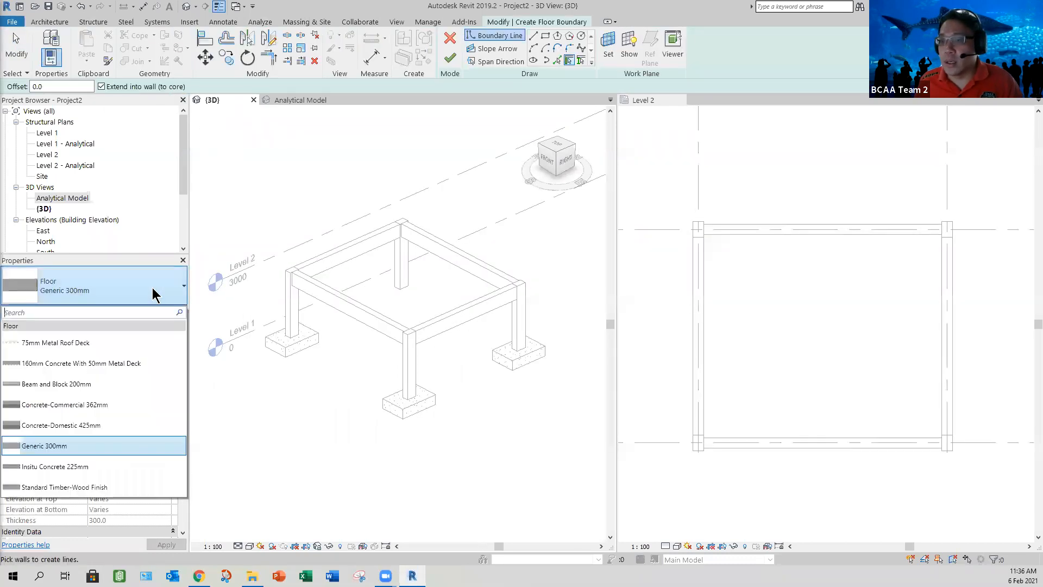
click(77, 467)
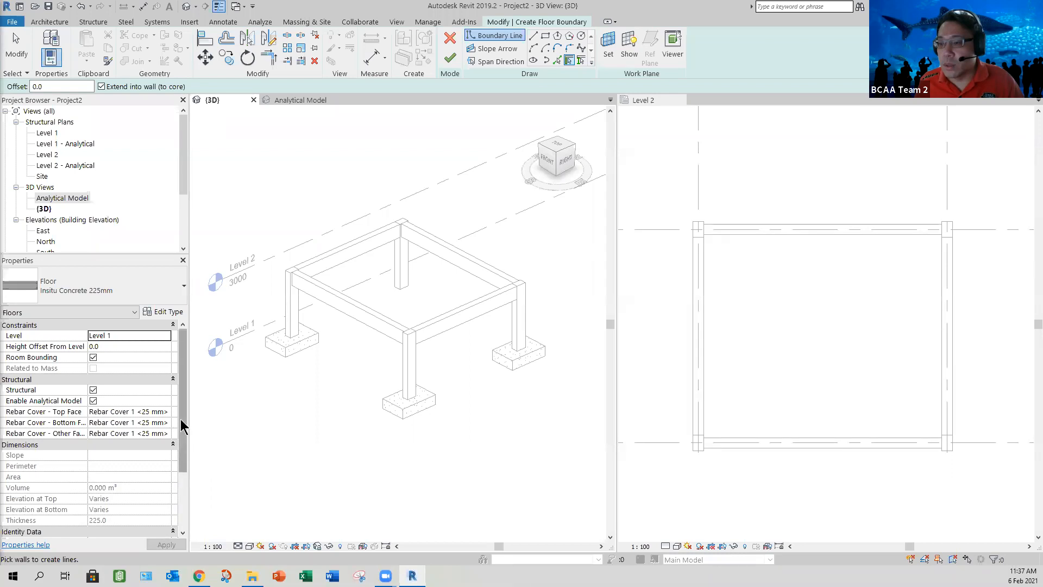
scroll(177, 462, down, 2)
scroll(157, 434, up, 3)
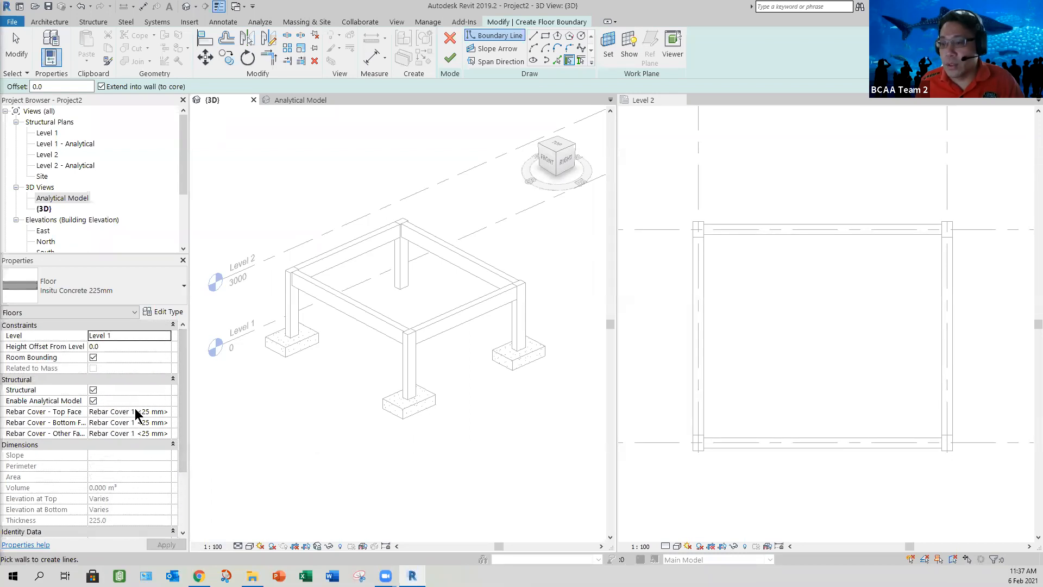
Step: Set the material of the Structure [1] layer in the Insitu Concrete 225mm floor type to Concrete, Cast-in-Place - C30
click(168, 314)
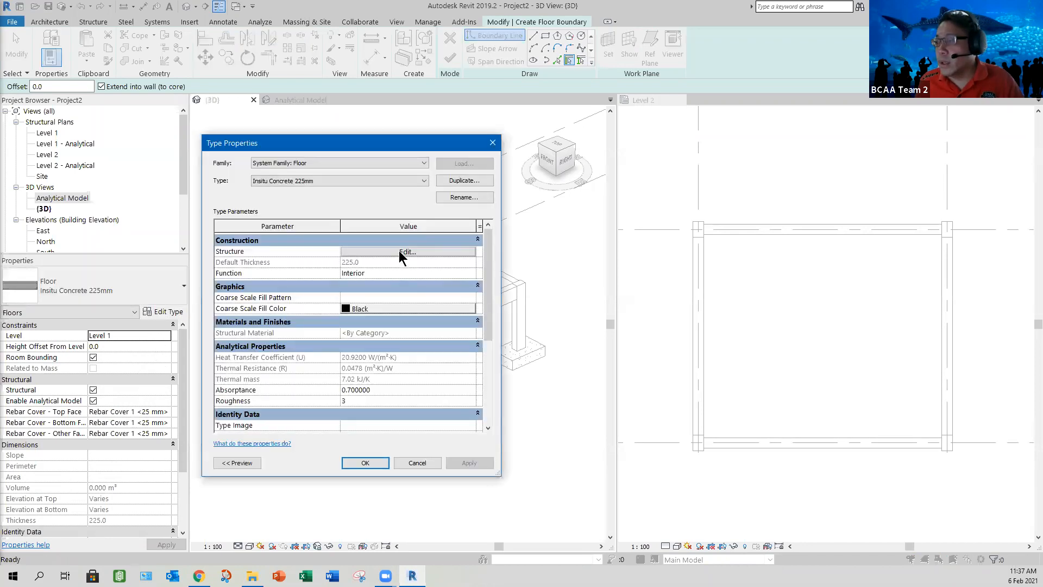
click(398, 252)
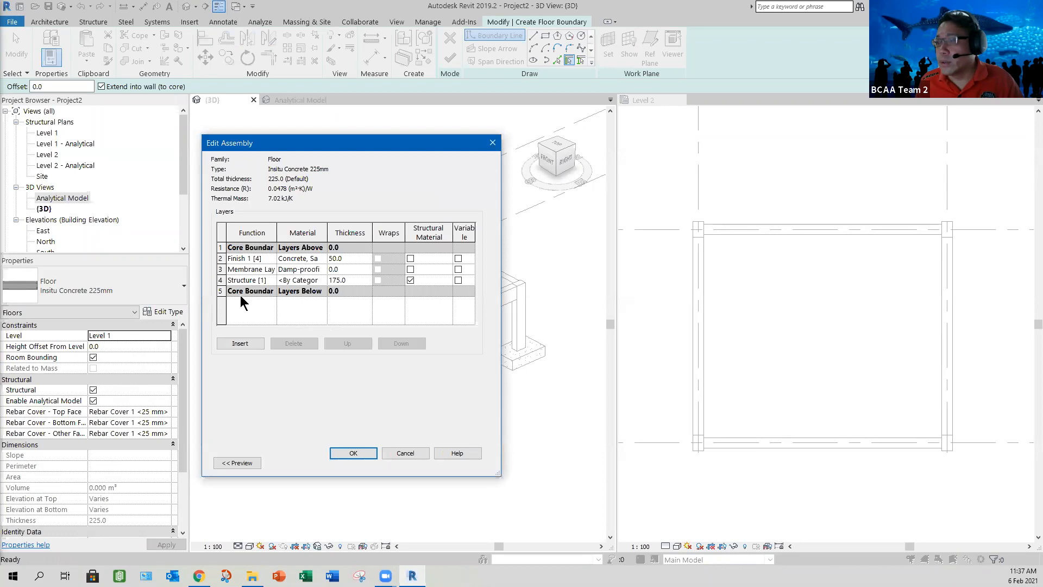
click(320, 281)
click(323, 279)
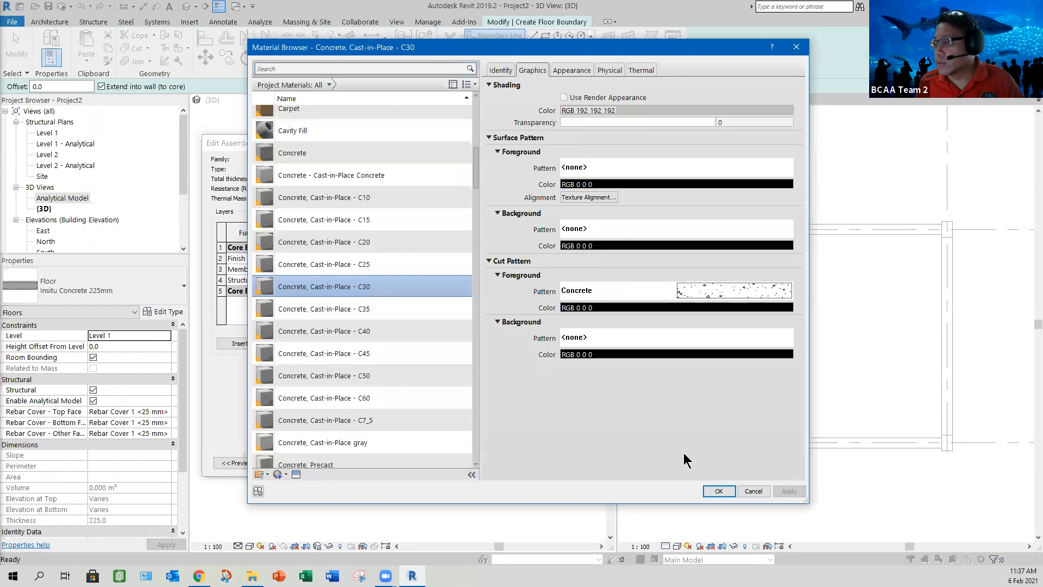
click(718, 492)
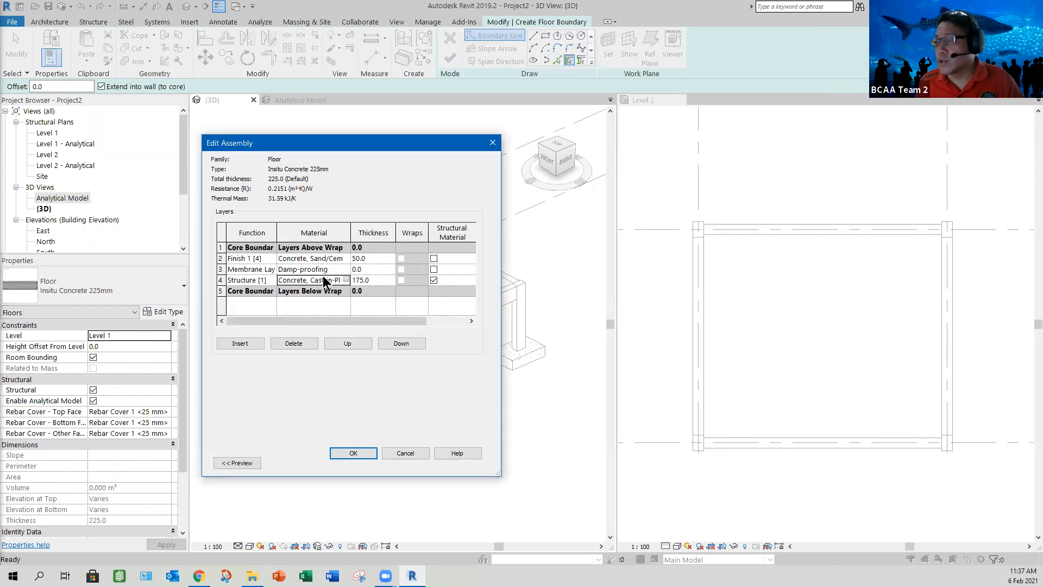
drag(497, 476, 621, 469)
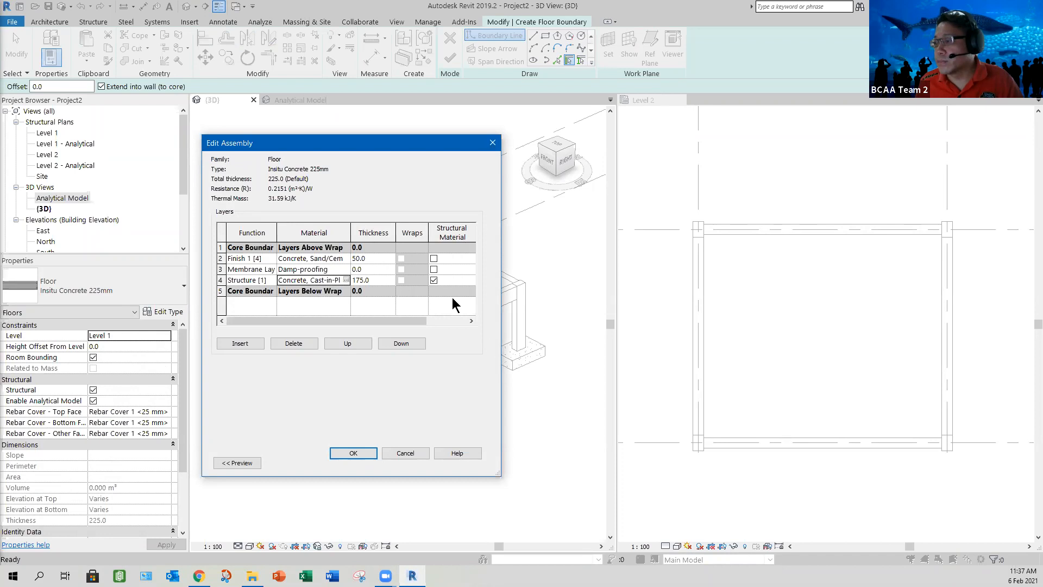
Step: Widen the Material column of the floor assembly so the layer materials are readable, and accept the assembly and type properties
drag(397, 228, 432, 228)
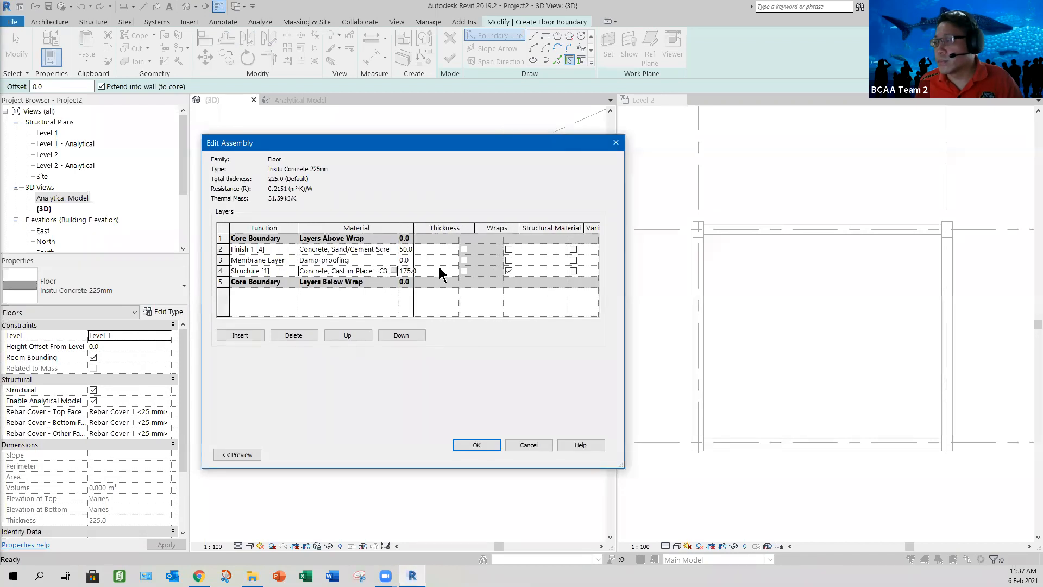
click(476, 445)
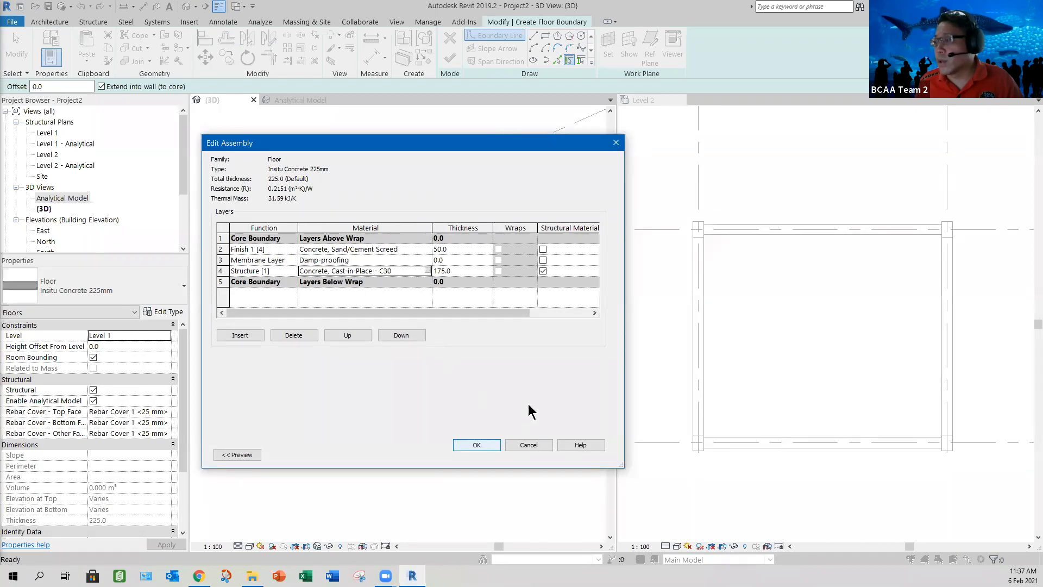
click(427, 458)
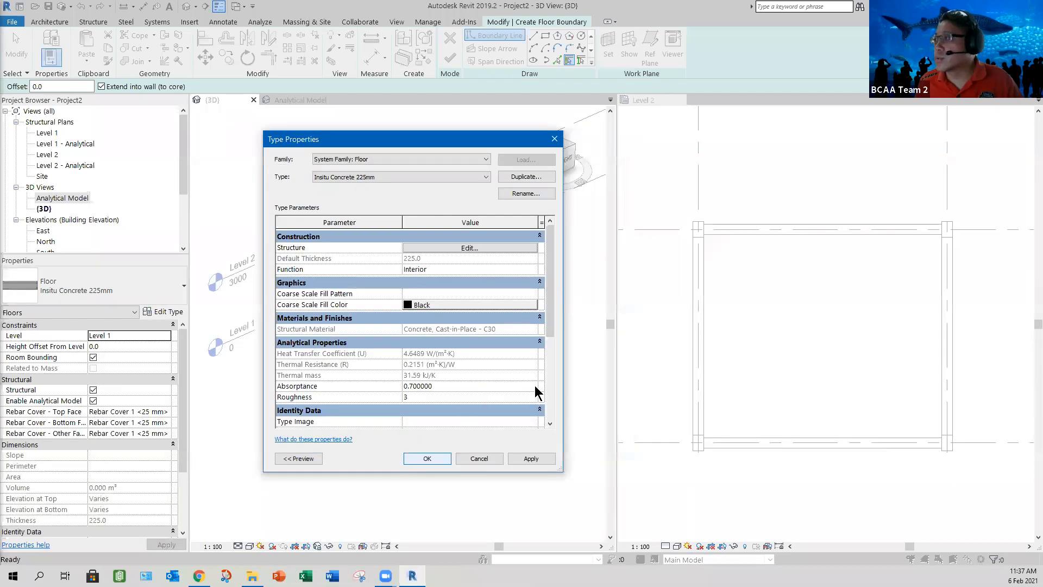
Step: Sketch a 7000 by 6000 mm rectangular floor boundary in the Level 2 plan between the centres of two diagonally opposite columns
click(545, 36)
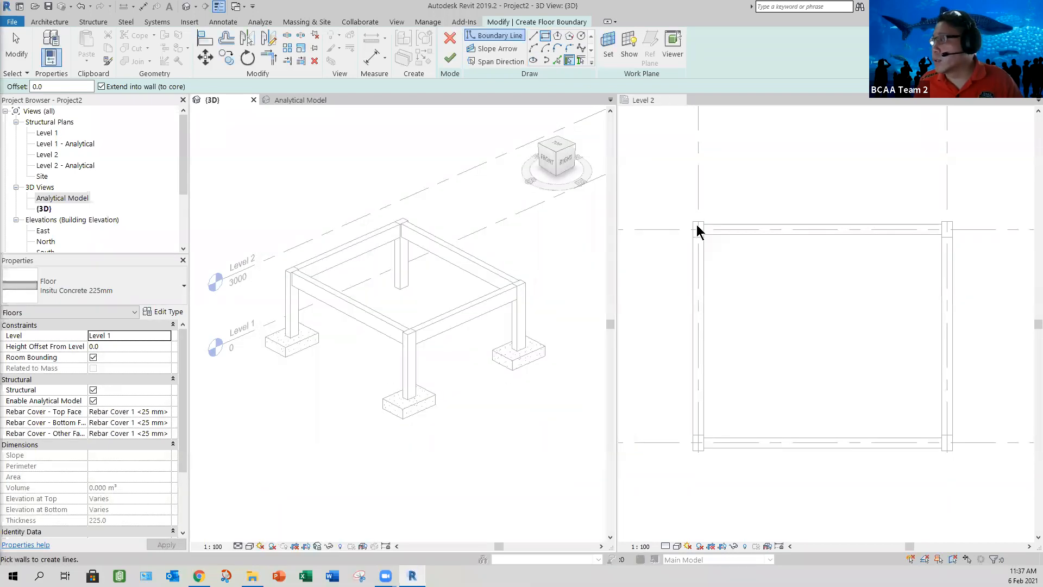
click(658, 103)
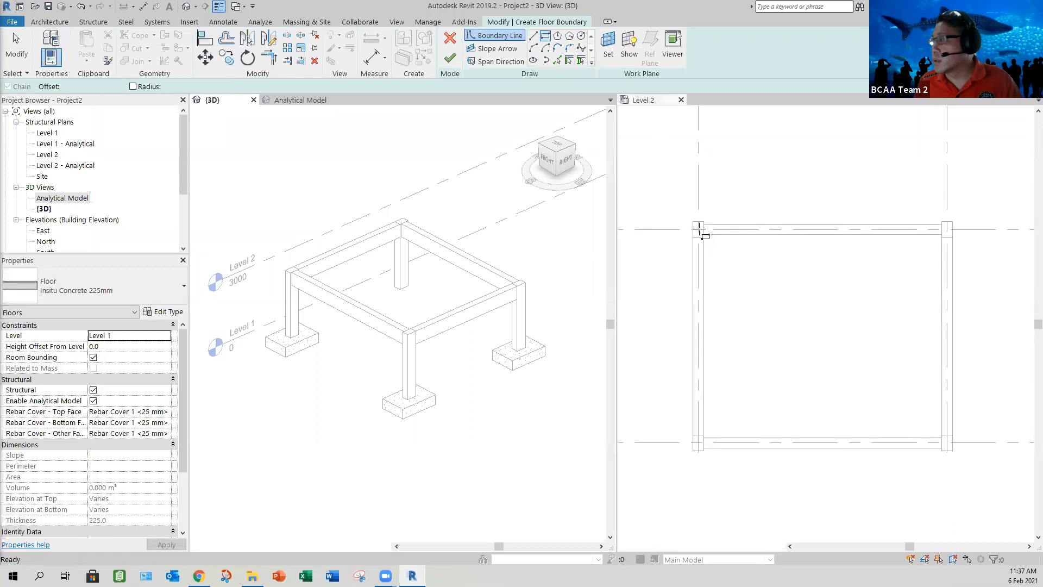
click(698, 229)
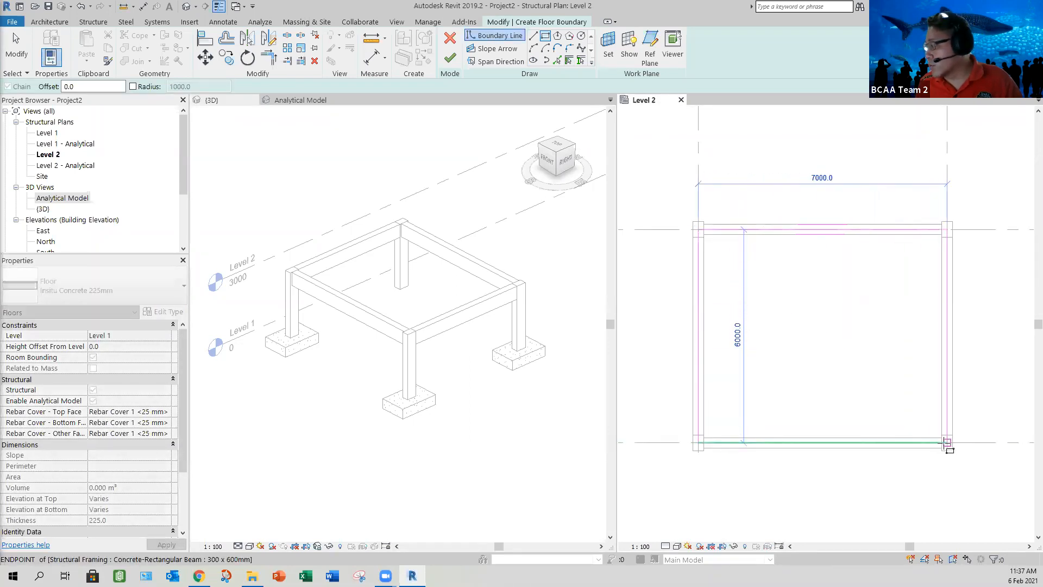
click(943, 446)
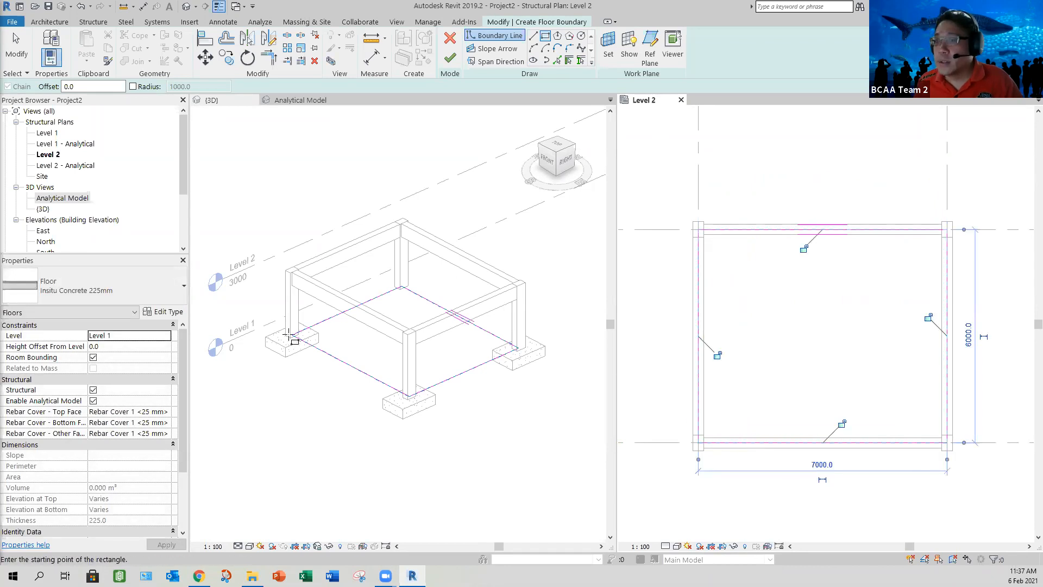
Step: Set the floor's level to Level 2, finish the floor boundary sketch and deselect the floor
click(130, 336)
click(112, 357)
click(450, 58)
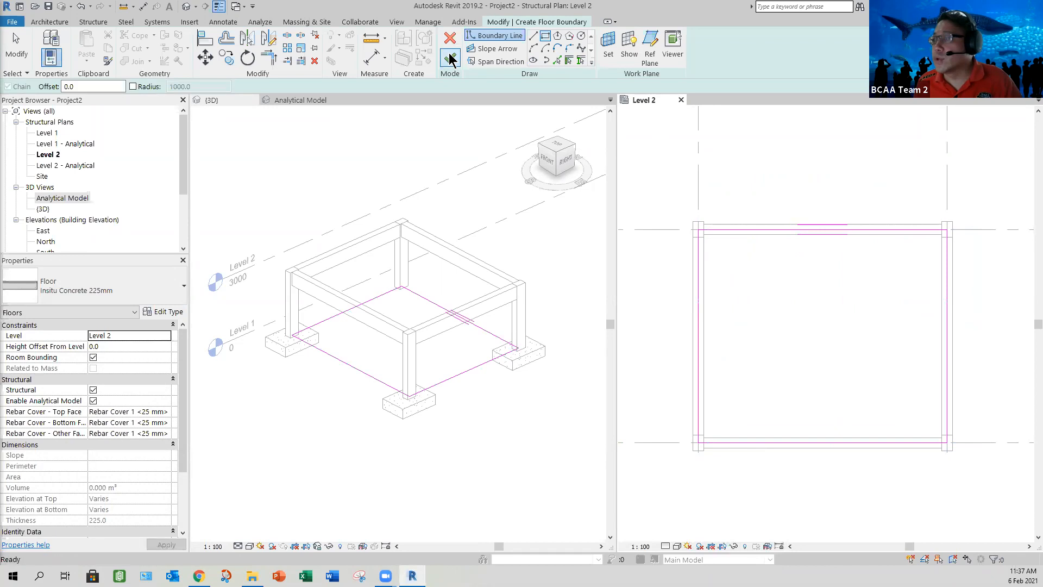
click(491, 474)
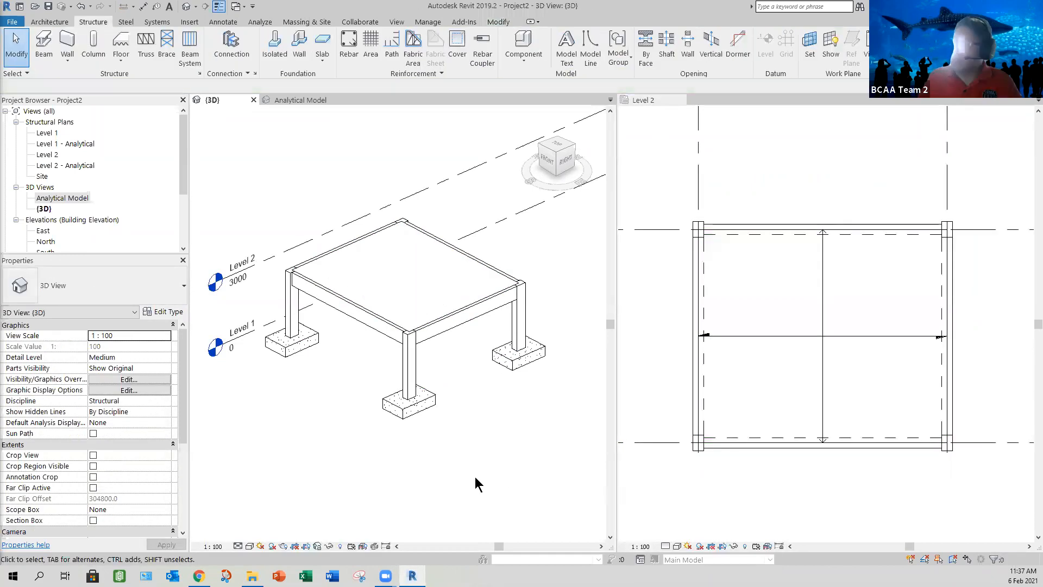
Step: Place a hosted area load on the analytical floor in the Analytical Model view
shift+middle_drag(361, 472, 298, 128)
click(292, 102)
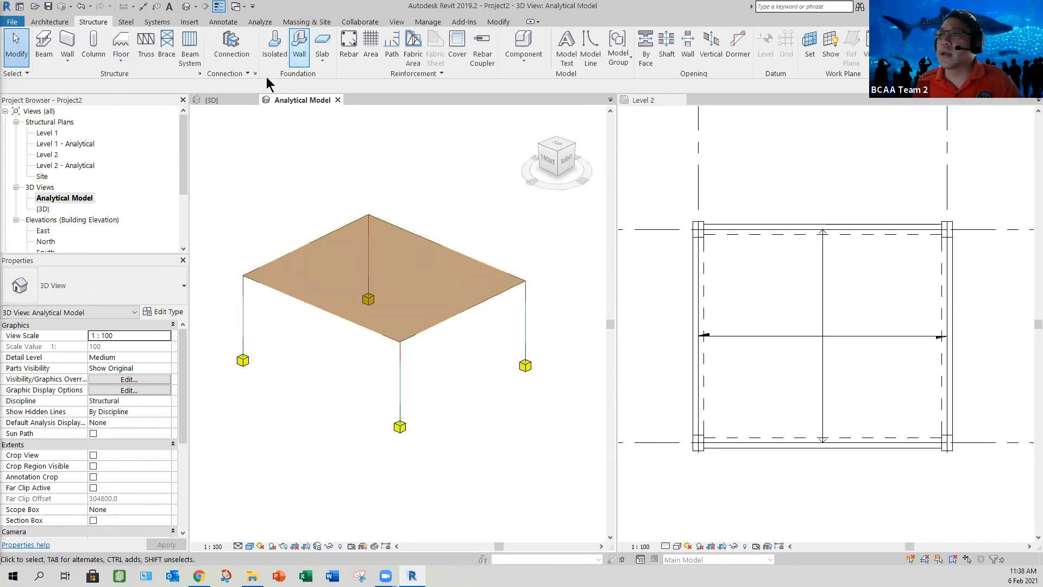
click(259, 22)
click(83, 49)
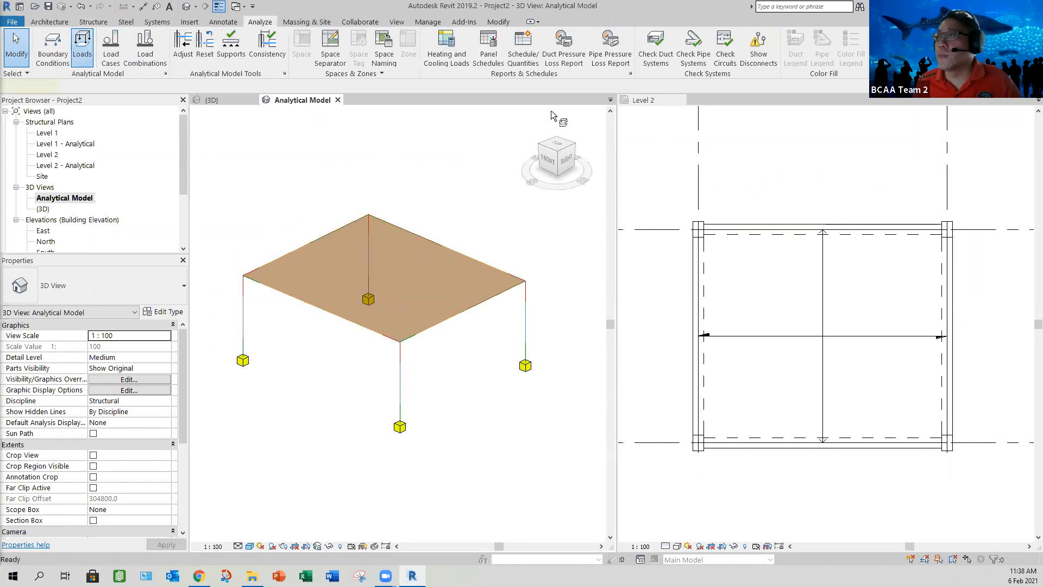
click(590, 49)
click(327, 246)
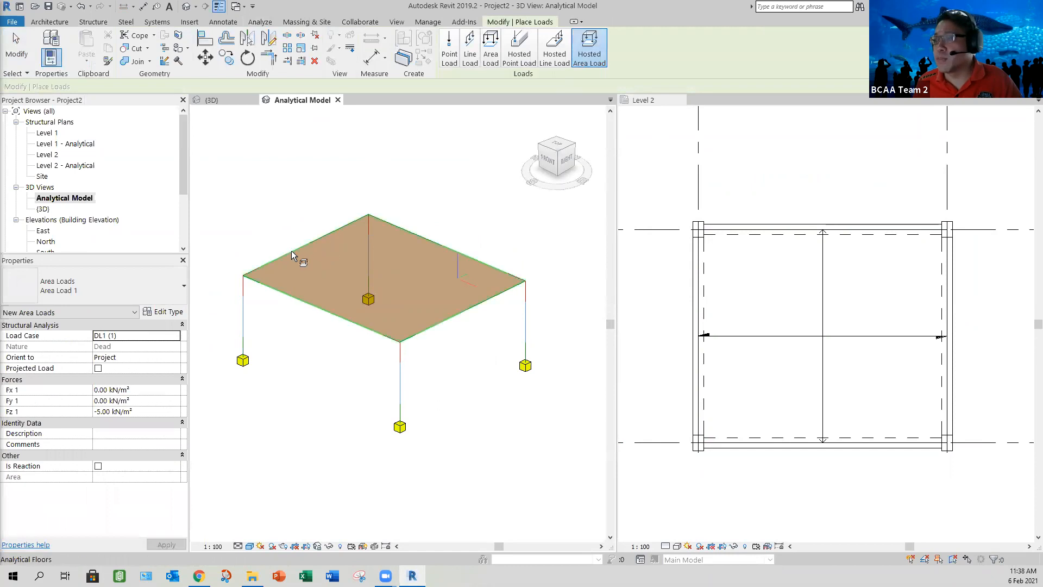